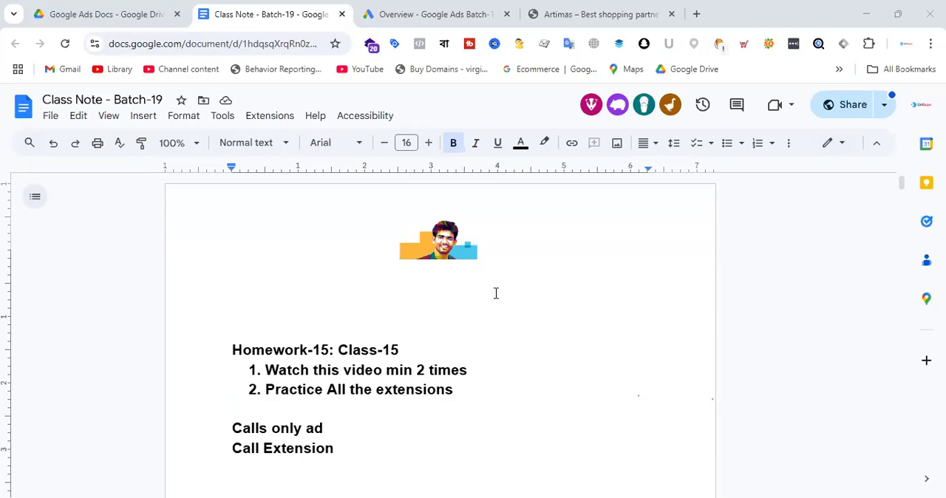
Switch to the Google Ads account overview and hide the billing information alert.
{"action": "left_click", "coordinate": [622, 6]}
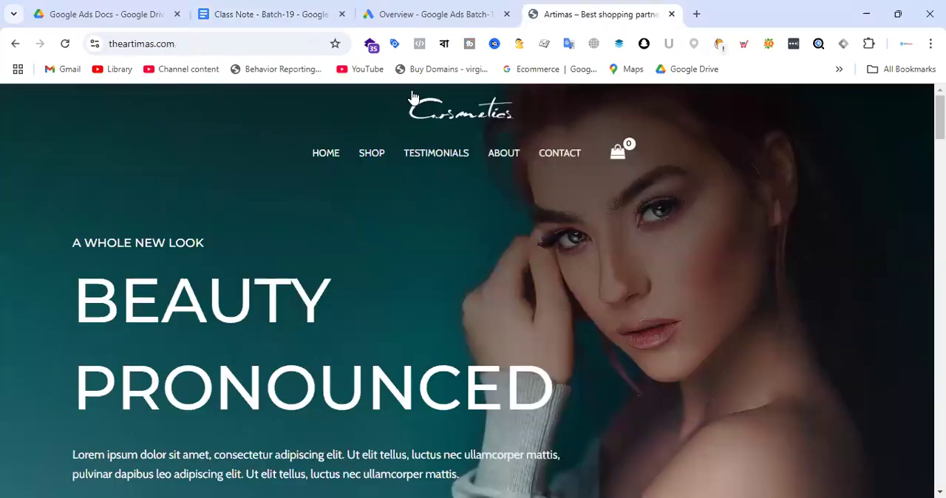
{"action": "left_click", "coordinate": [480, 10]}
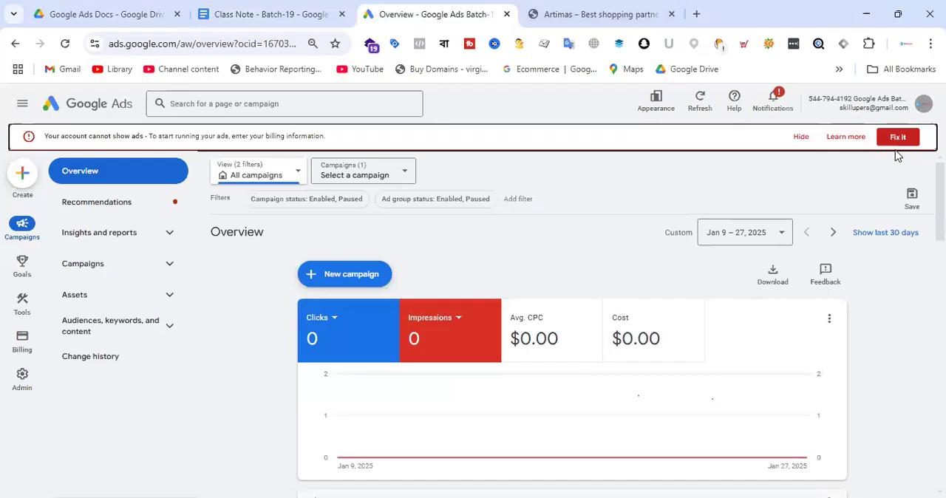
{"action": "left_click", "coordinate": [800, 137]}
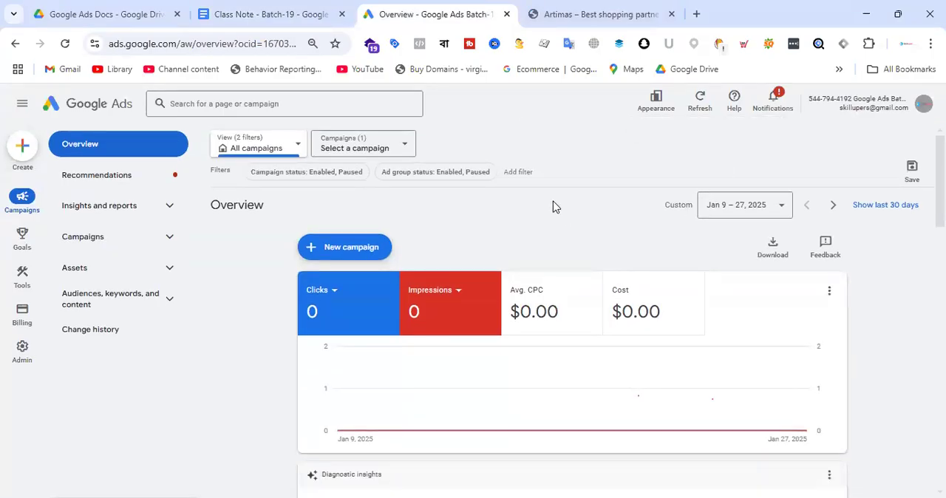
Look over the Artimas store's homepage and product section, comparing it with the Google Ads overview.
{"action": "left_click", "coordinate": [595, 12]}
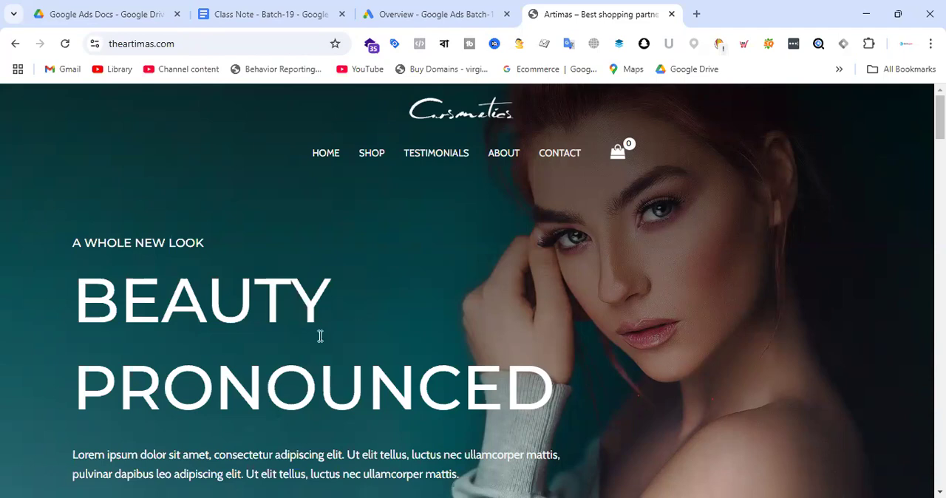
{"action": "scroll", "coordinate": [508, 355], "scroll_direction": "down", "scroll_amount": 2}
{"action": "scroll", "coordinate": [484, 241], "scroll_direction": "up", "scroll_amount": 1}
{"action": "scroll", "coordinate": [477, 251], "scroll_direction": "down", "scroll_amount": 4}
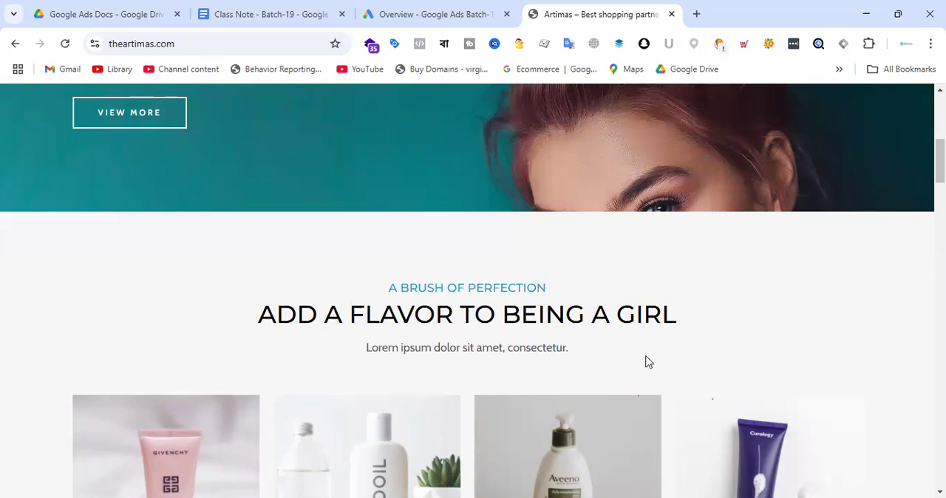
{"action": "key", "text": "ctrl+shift+Tab"}
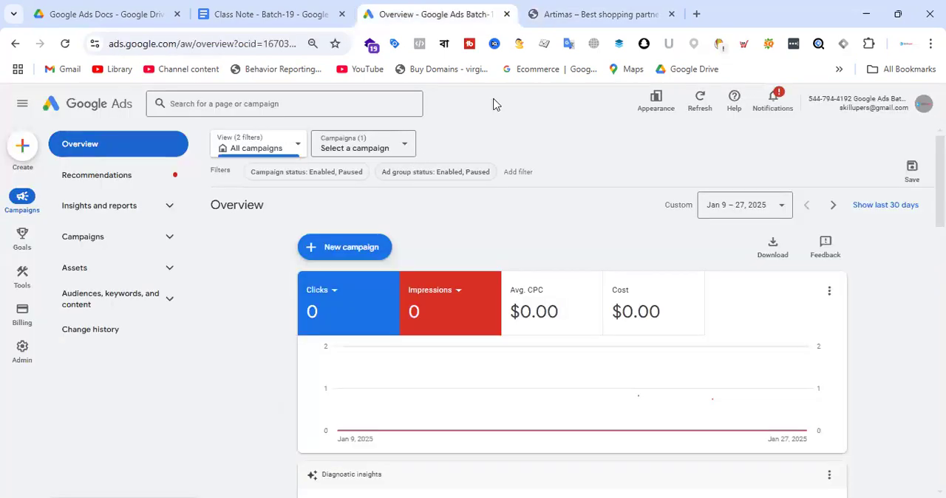
{"action": "key", "text": "ctrl+Tab"}
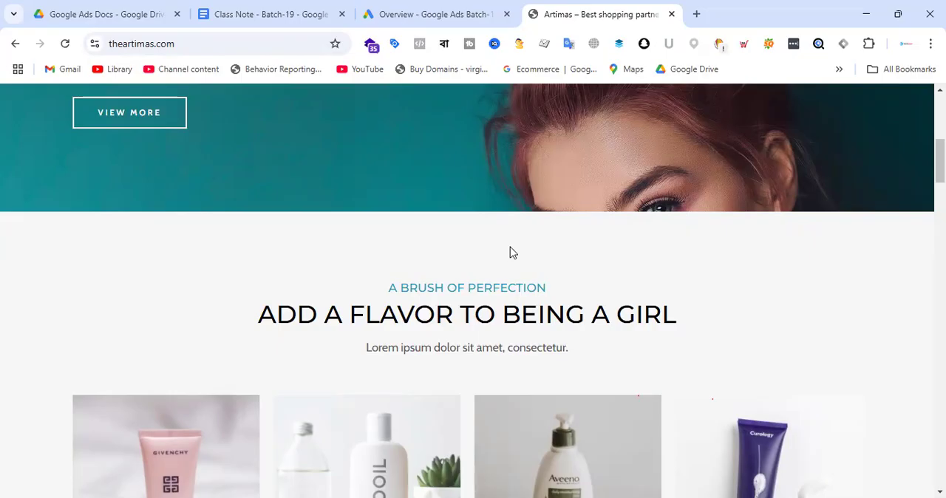
{"action": "key", "text": "ctrl+shift+Tab"}
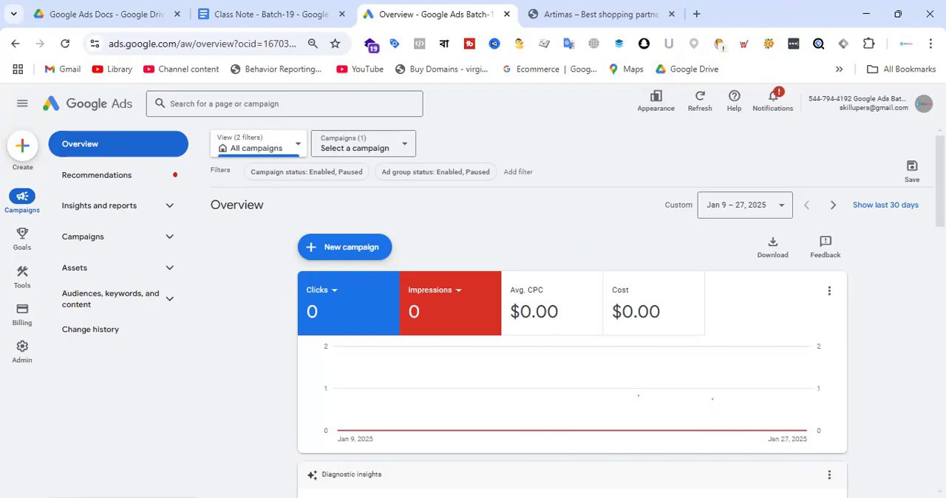
Search Google for "web hosting" in a new browser tab and examine the sponsored results.
{"action": "left_click", "coordinate": [696, 14]}
{"action": "type", "text": "web hos"}
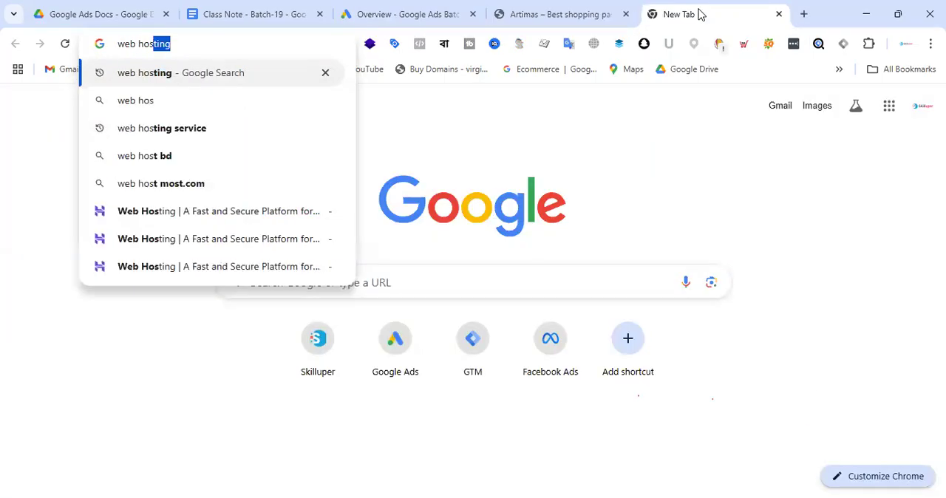
{"action": "key", "text": "Return"}
{"action": "scroll", "coordinate": [397, 234], "scroll_direction": "down", "scroll_amount": 8}
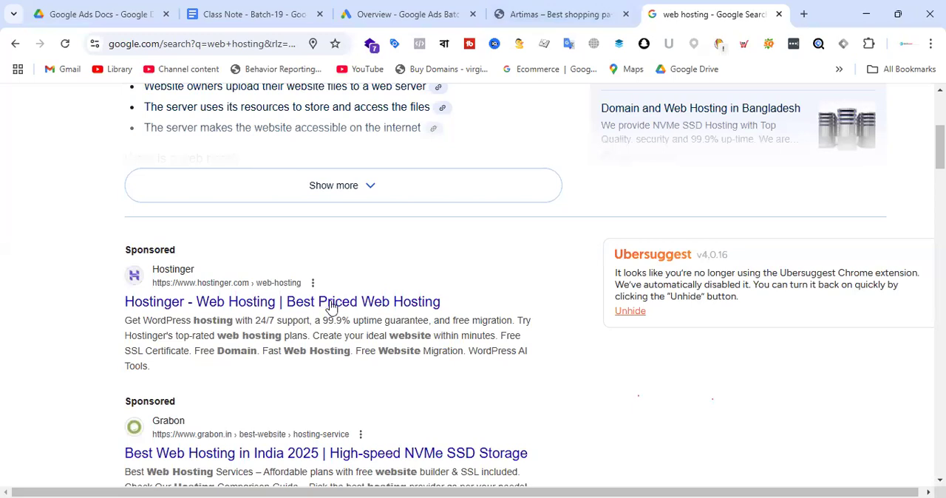
Open the Coco Body Oil product in the Artimas store and add one to the cart.
{"action": "left_click", "coordinate": [545, 8]}
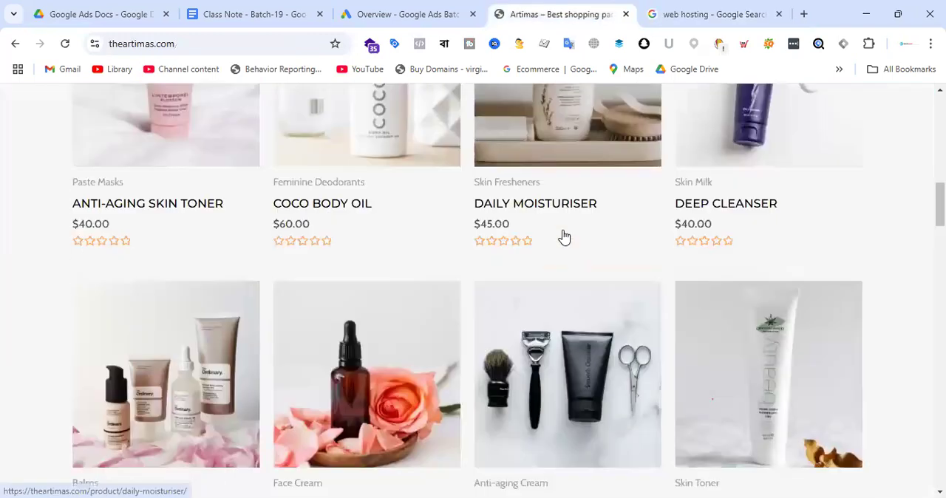
{"action": "left_click", "coordinate": [344, 207]}
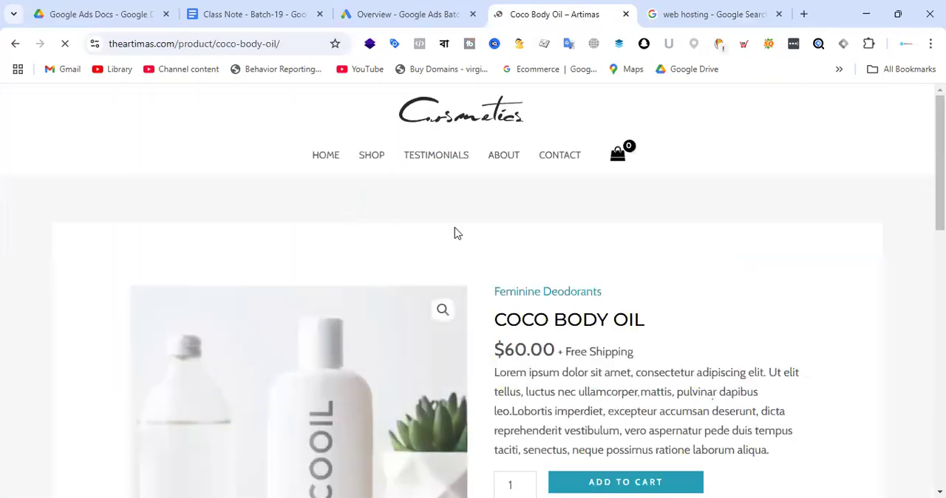
{"action": "scroll", "coordinate": [467, 228], "scroll_direction": "down", "scroll_amount": 4}
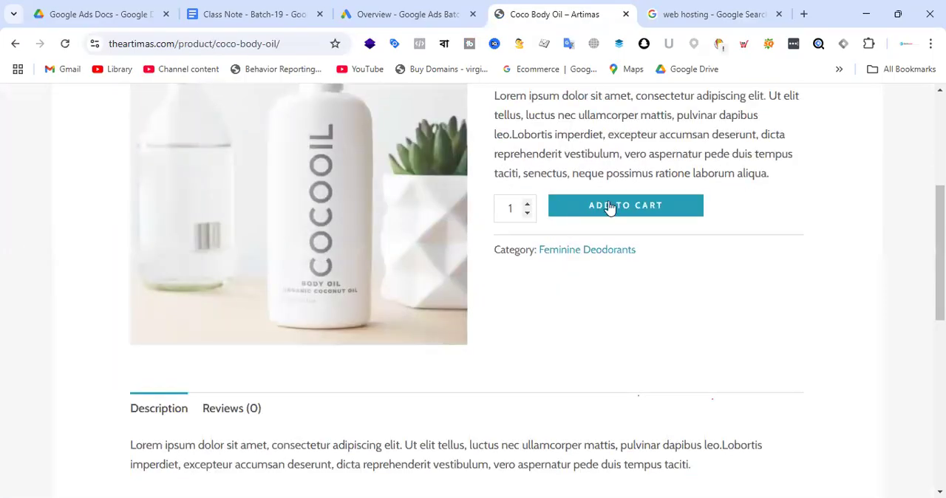
{"action": "left_click", "coordinate": [650, 213]}
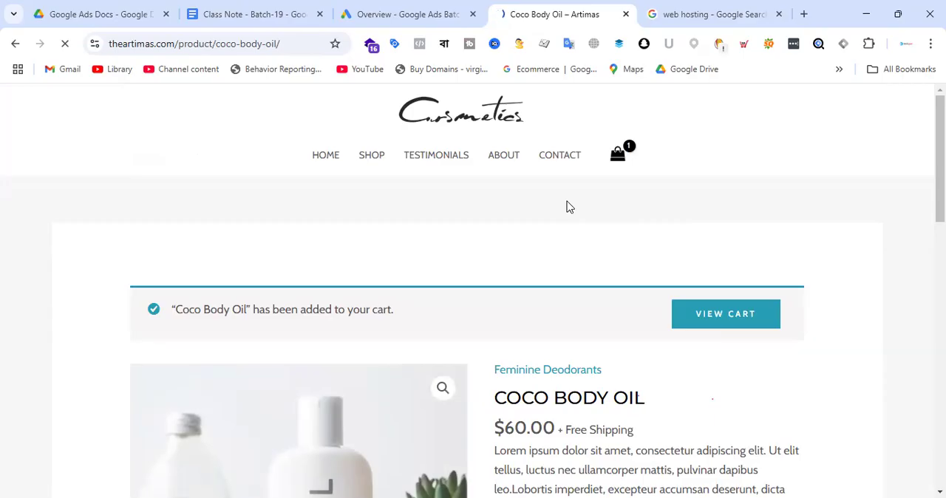
Proceed from the cart to checkout, review the prefilled billing details, and place the cash-on-delivery order.
{"action": "scroll", "coordinate": [566, 207], "scroll_direction": "down", "scroll_amount": 5}
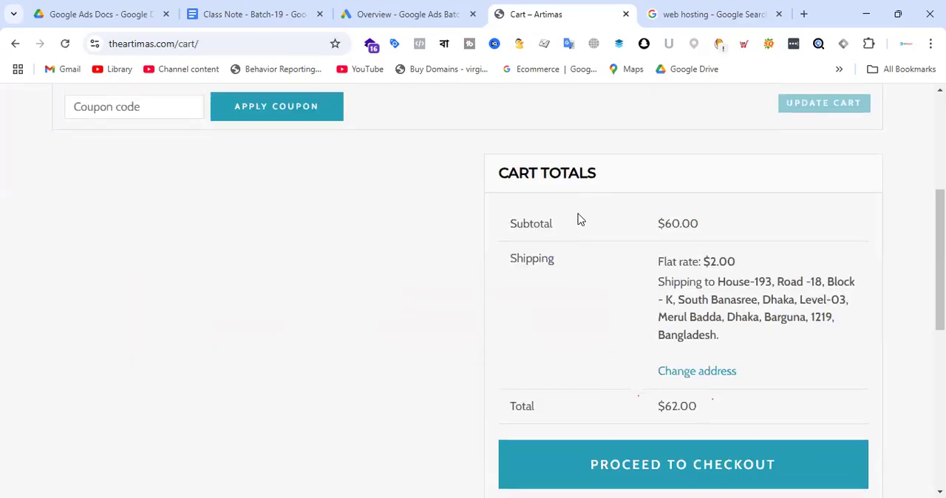
{"action": "left_click", "coordinate": [691, 341]}
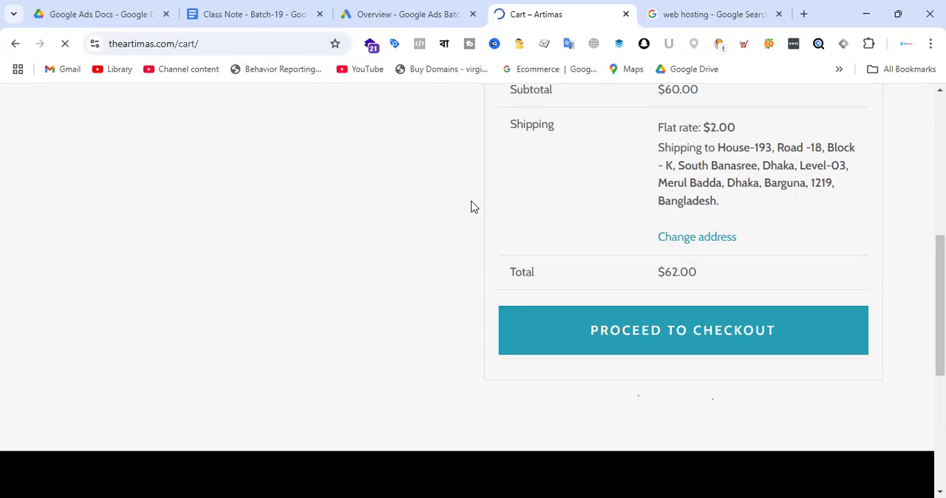
{"action": "scroll", "coordinate": [217, 281], "scroll_direction": "down", "scroll_amount": 3}
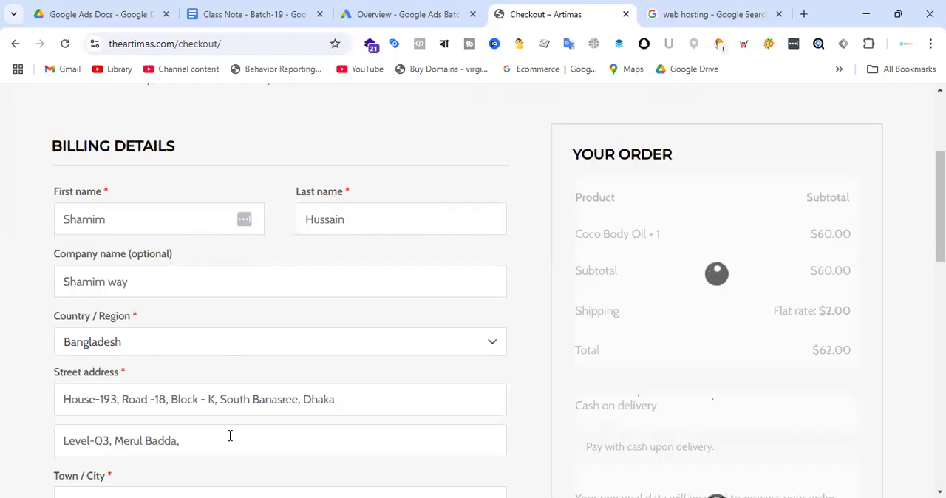
{"action": "scroll", "coordinate": [233, 414], "scroll_direction": "down", "scroll_amount": 1}
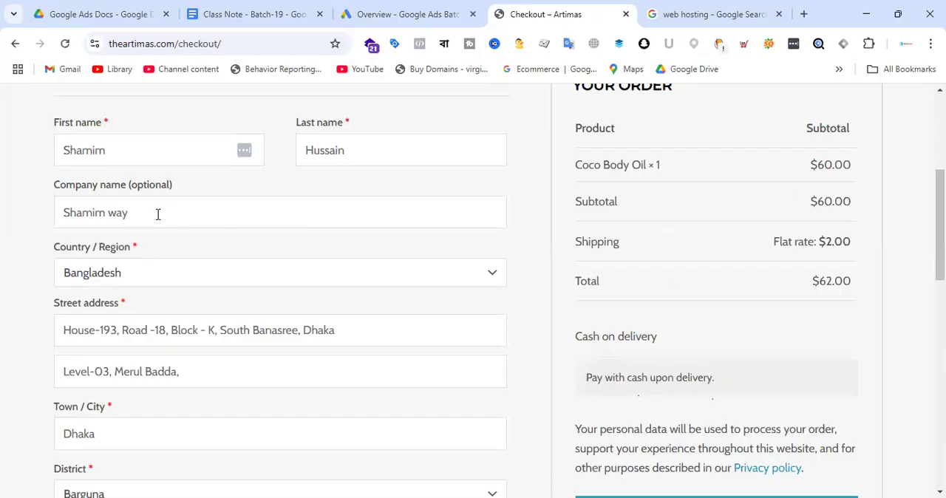
{"action": "scroll", "coordinate": [141, 294], "scroll_direction": "down", "scroll_amount": 3}
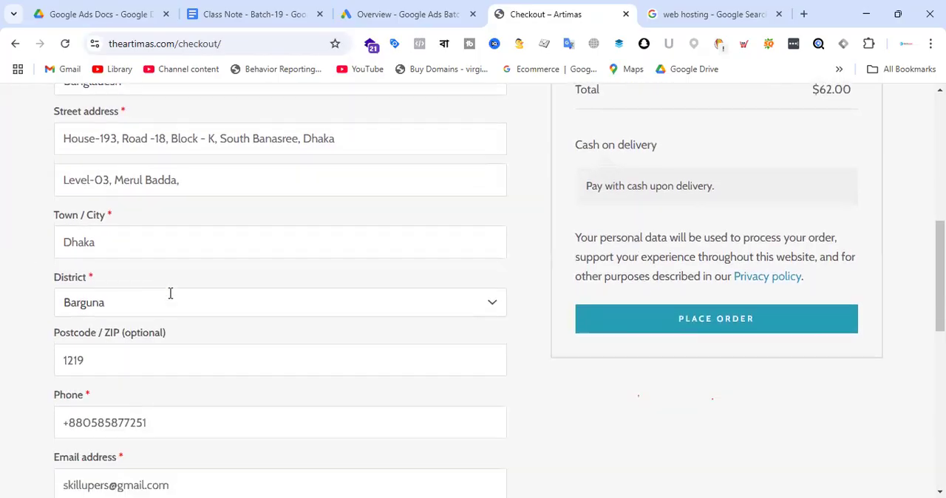
{"action": "scroll", "coordinate": [98, 304], "scroll_direction": "down", "scroll_amount": 2}
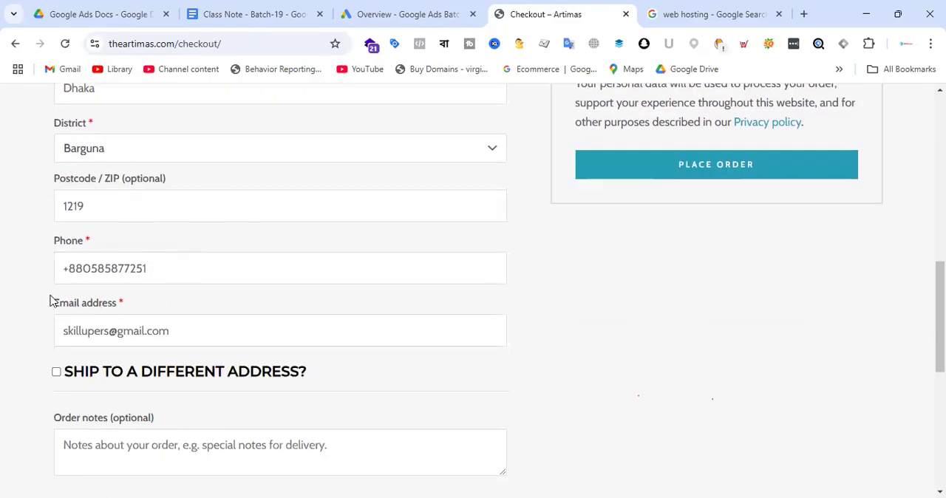
{"action": "scroll", "coordinate": [291, 260], "scroll_direction": "down", "scroll_amount": 2}
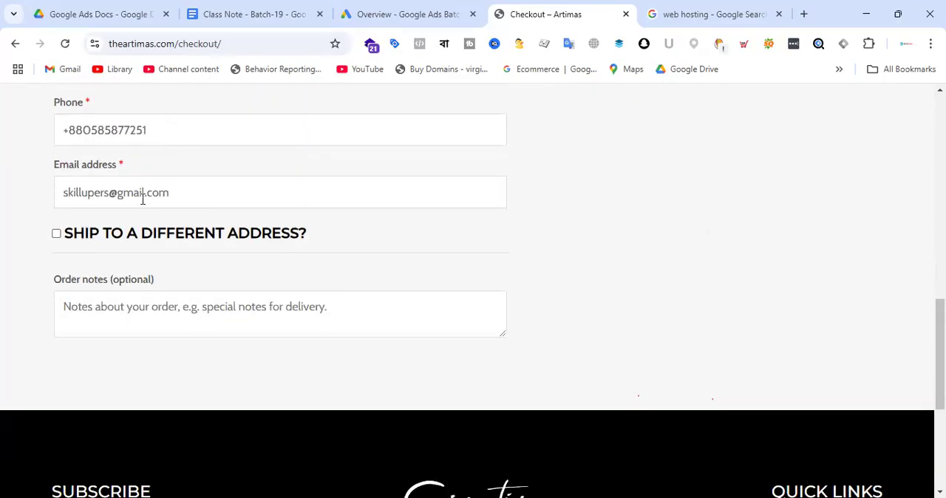
{"action": "scroll", "coordinate": [409, 201], "scroll_direction": "down", "scroll_amount": 2}
{"action": "scroll", "coordinate": [808, 276], "scroll_direction": "up", "scroll_amount": 6}
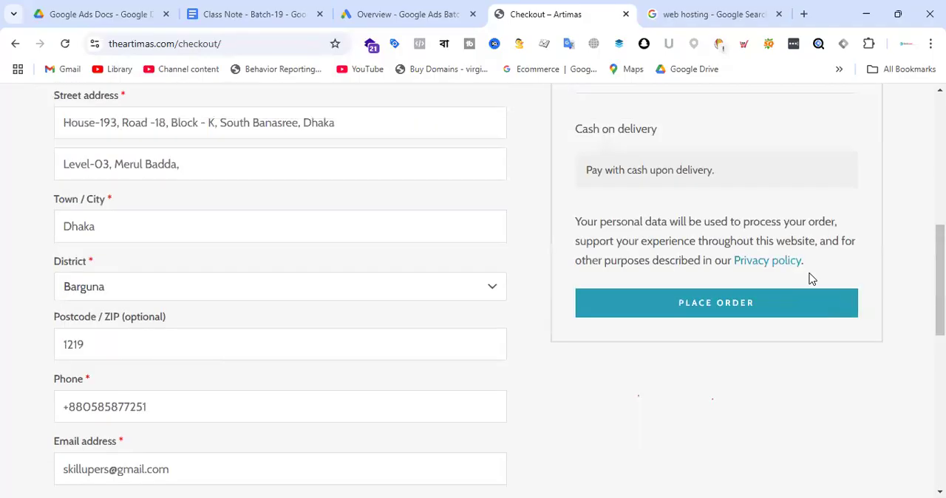
{"action": "left_click", "coordinate": [721, 311]}
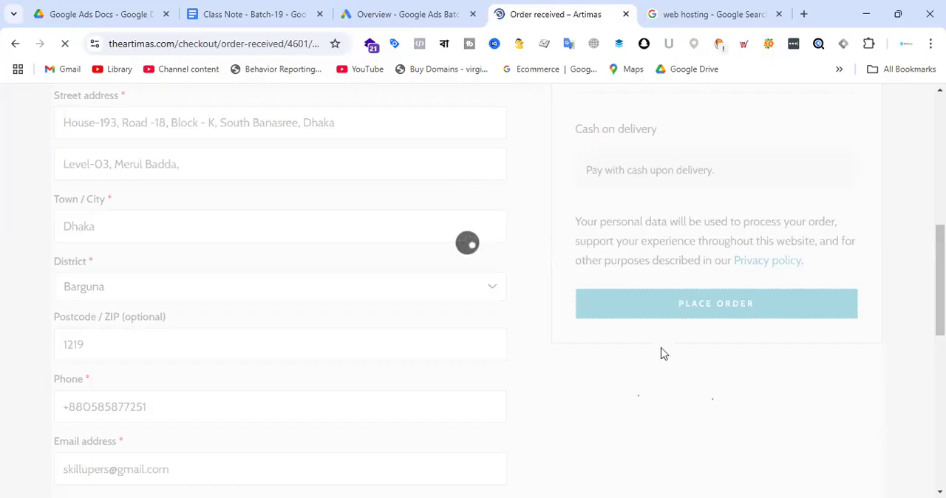
Examine the order details and the payment method on the order-received page.
{"action": "scroll", "coordinate": [554, 232], "scroll_direction": "down", "scroll_amount": 5}
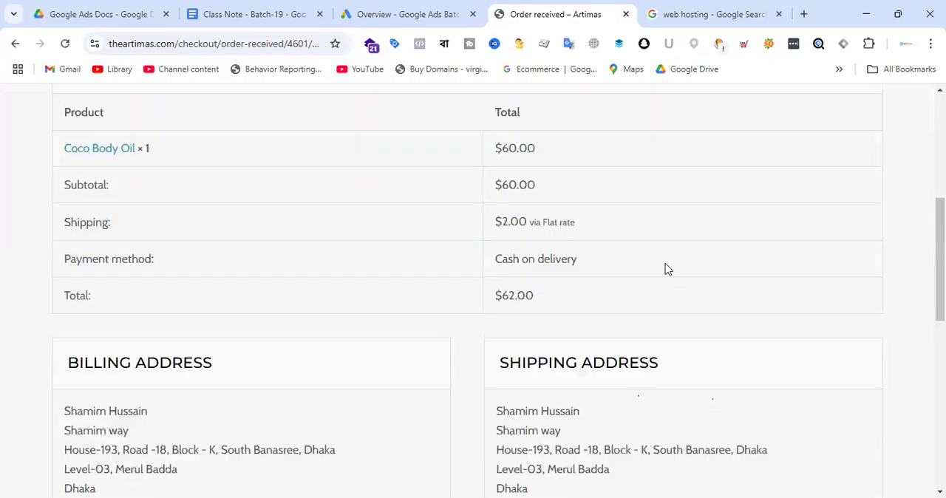
{"action": "scroll", "coordinate": [547, 268], "scroll_direction": "up", "scroll_amount": 5}
{"action": "left_click_drag", "start_coordinate": [330, 320], "coordinate": [418, 325]}
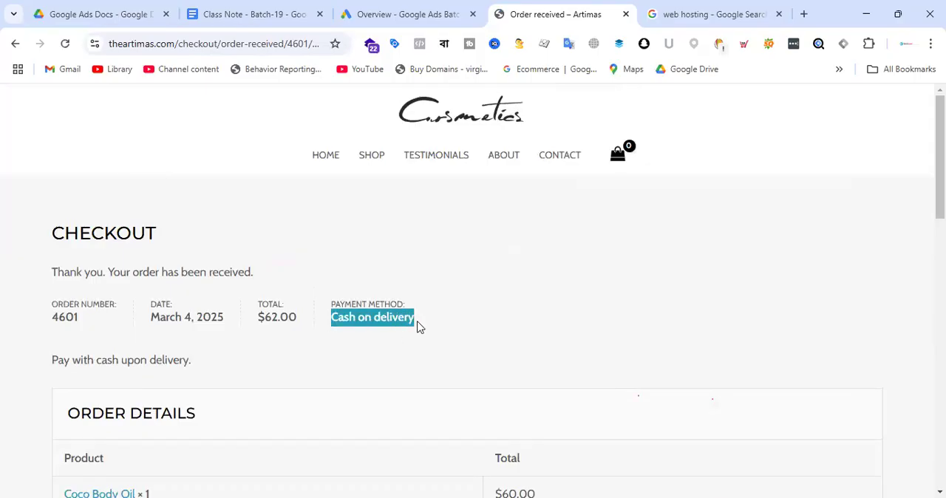
{"action": "left_click", "coordinate": [455, 318]}
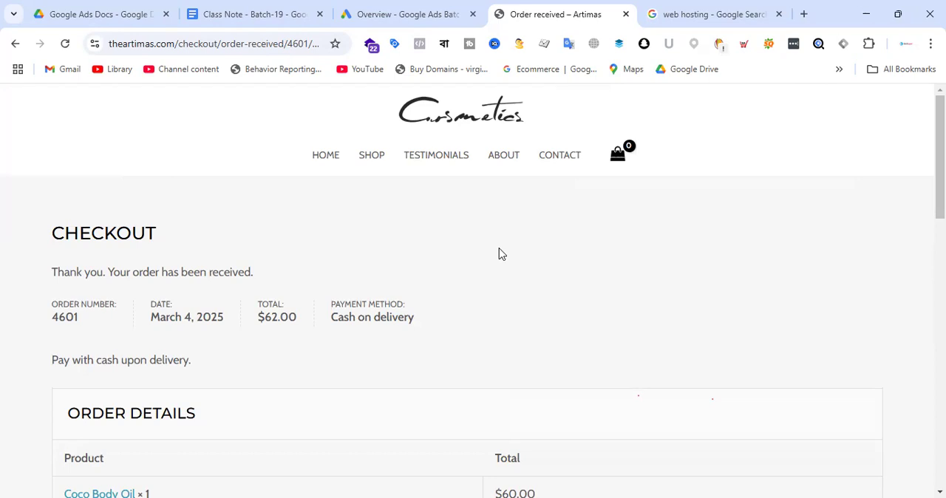
{"action": "scroll", "coordinate": [499, 254], "scroll_direction": "down", "scroll_amount": 2}
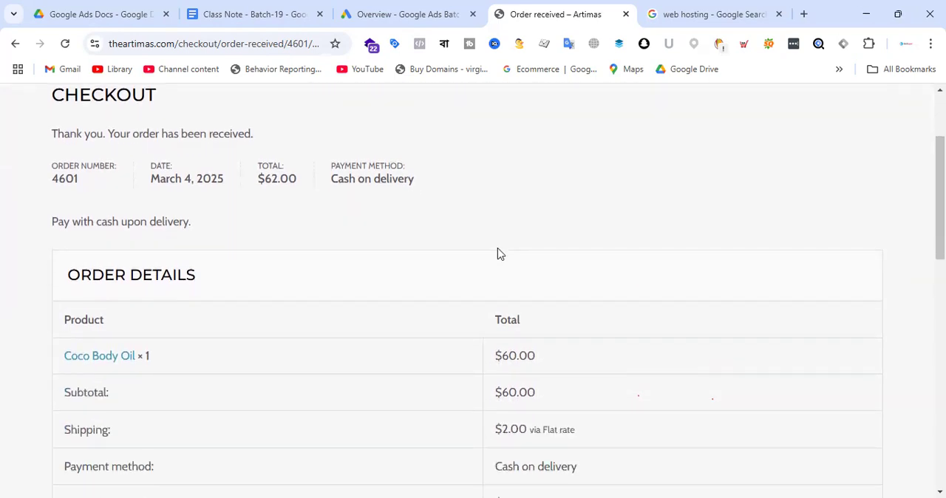
{"action": "left_click_drag", "start_coordinate": [333, 179], "coordinate": [435, 182]}
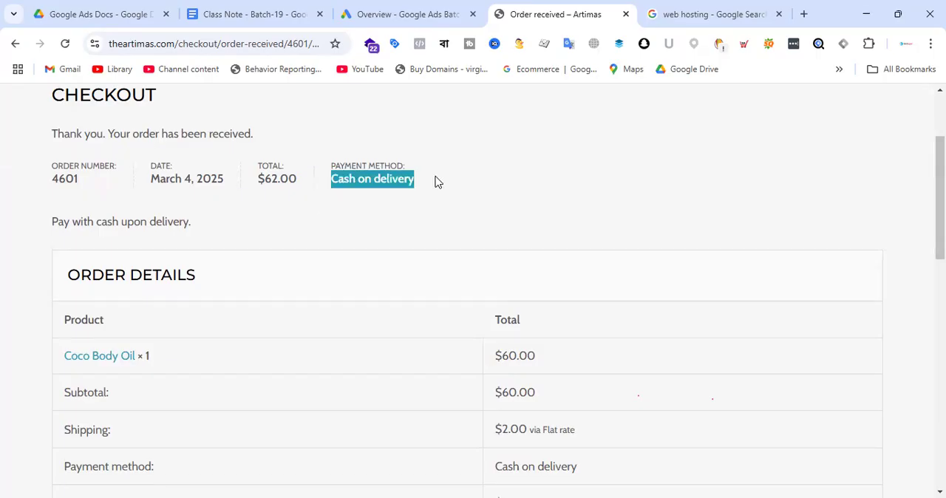
{"action": "left_click", "coordinate": [514, 179]}
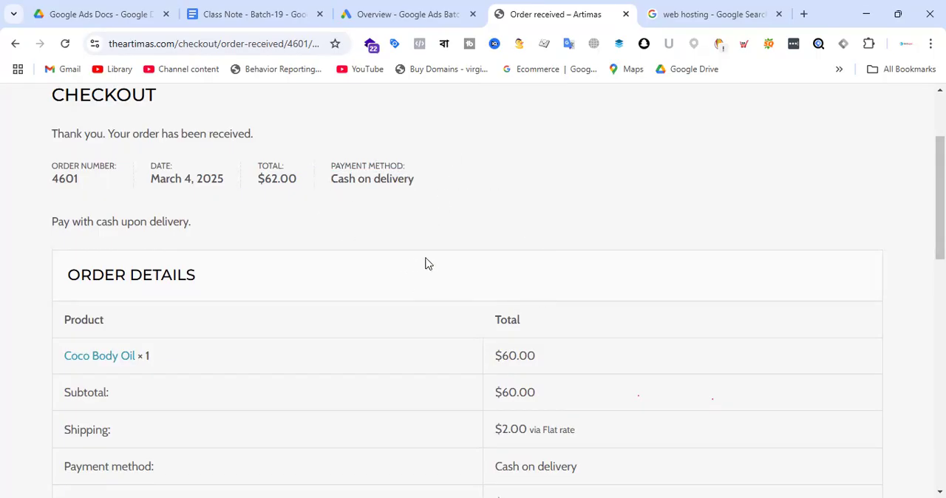
Review the thank-you message, the billing and shipping addresses, and the order details on the confirmation page.
{"action": "scroll", "coordinate": [353, 224], "scroll_direction": "up", "scroll_amount": 3}
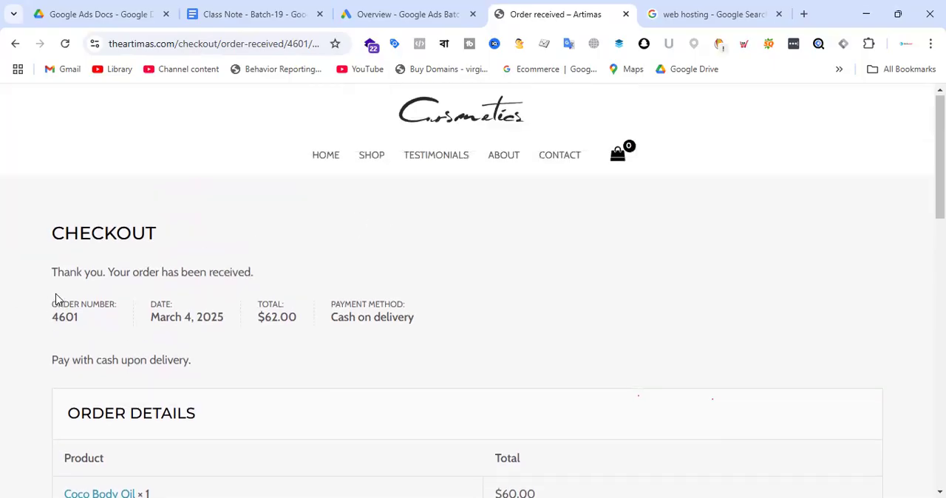
{"action": "left_click_drag", "start_coordinate": [54, 272], "coordinate": [258, 276]}
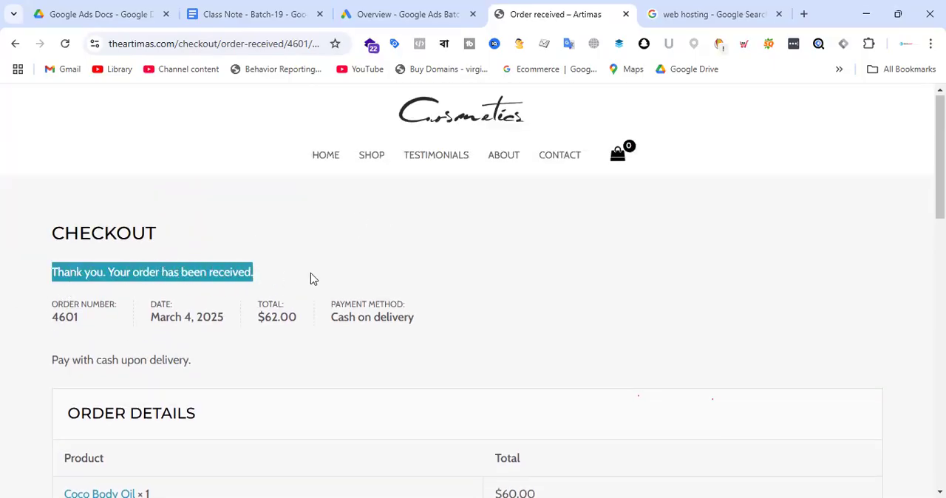
{"action": "left_click", "coordinate": [485, 249]}
{"action": "scroll", "coordinate": [473, 266], "scroll_direction": "down", "scroll_amount": 5}
{"action": "scroll", "coordinate": [448, 284], "scroll_direction": "down", "scroll_amount": 3}
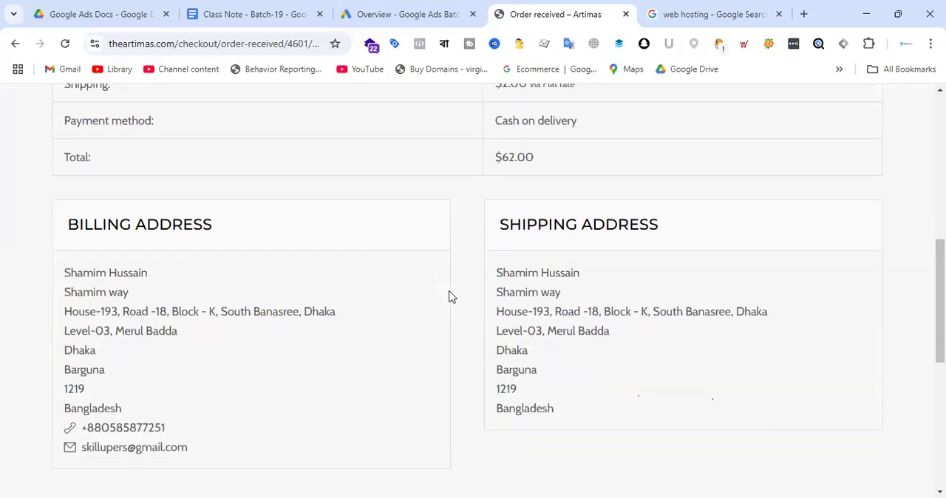
{"action": "scroll", "coordinate": [378, 299], "scroll_direction": "up", "scroll_amount": 1}
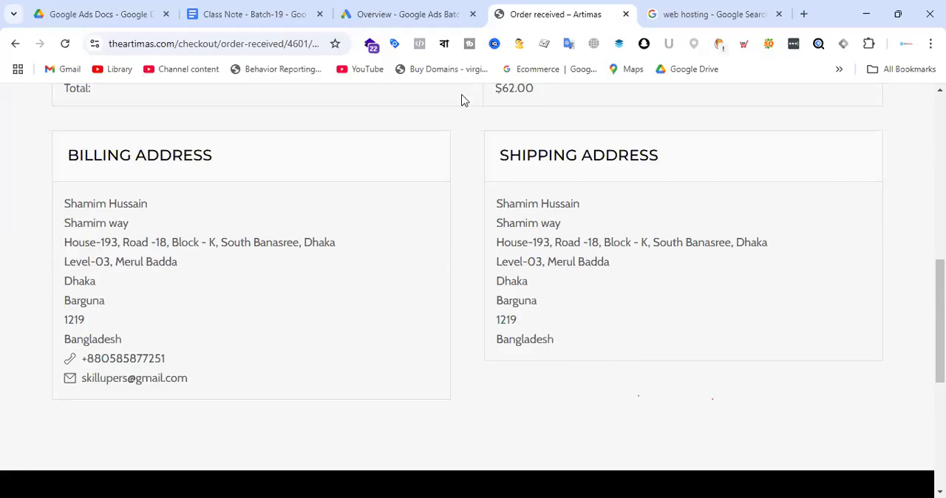
{"action": "left_click", "coordinate": [439, 13]}
{"action": "left_click", "coordinate": [548, 9]}
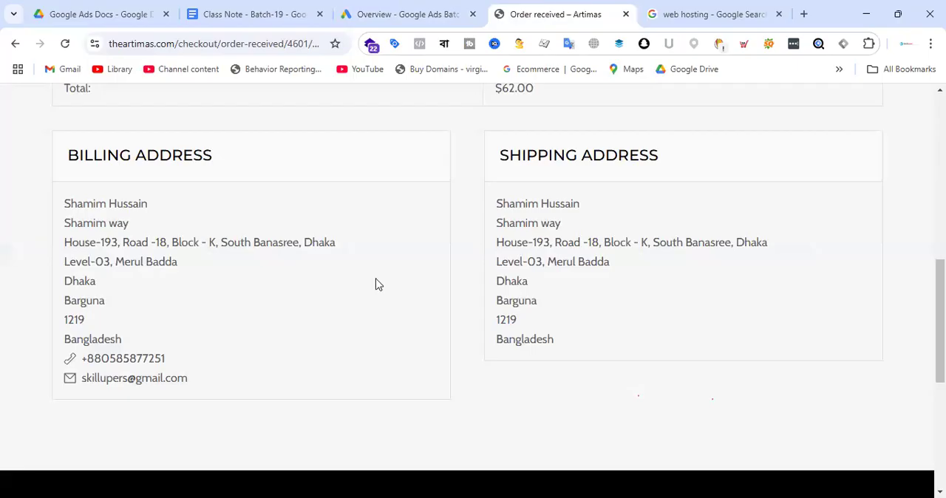
{"action": "scroll", "coordinate": [460, 345], "scroll_direction": "up", "scroll_amount": 5}
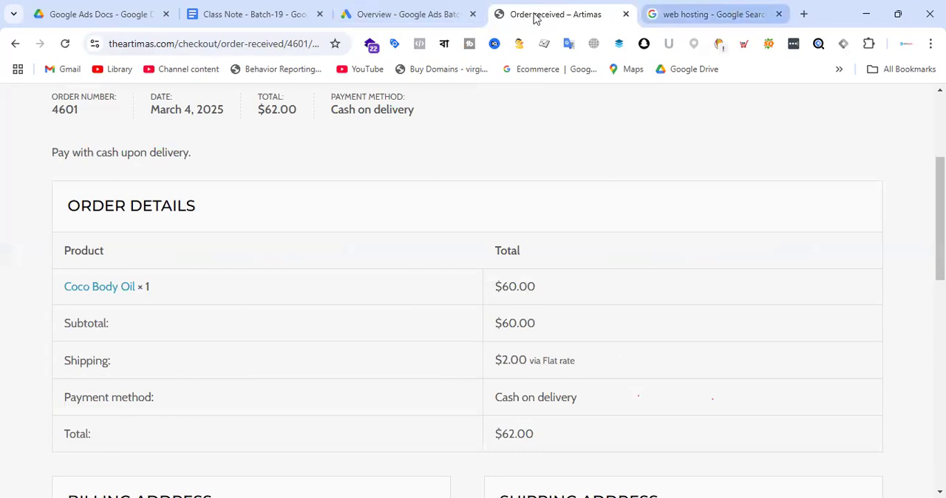
Look over the order confirmation, the Google Ads overview and the web hosting search results, ending on the order confirmation.
{"action": "scroll", "coordinate": [456, 190], "scroll_direction": "up", "scroll_amount": 3}
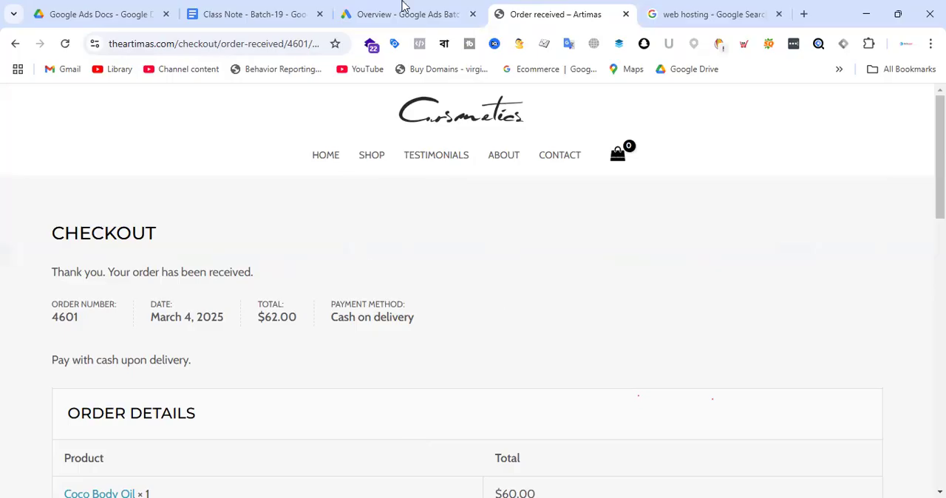
{"action": "key", "text": "ctrl+shift+Tab"}
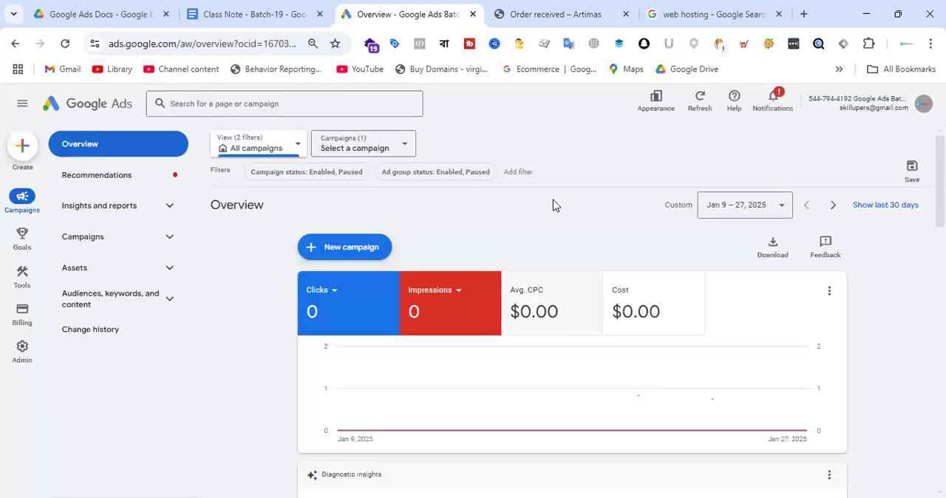
{"action": "left_click", "coordinate": [715, 12]}
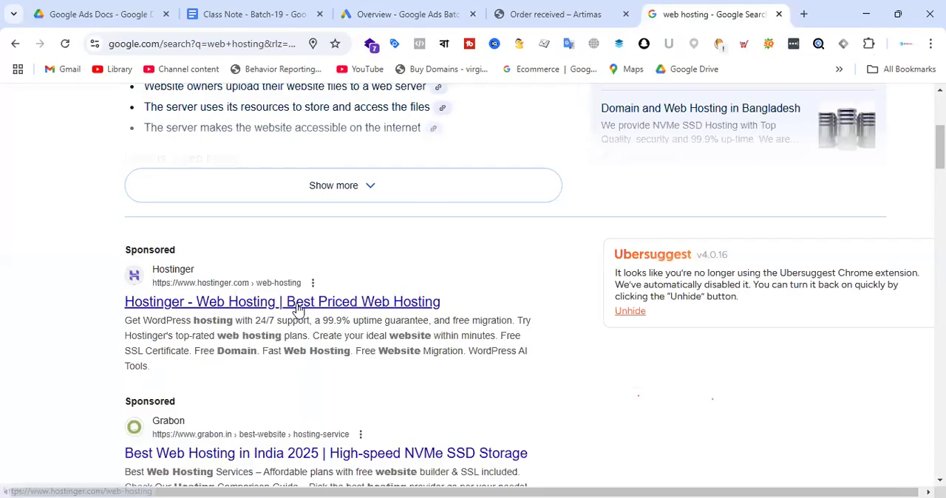
{"action": "left_click", "coordinate": [521, 9]}
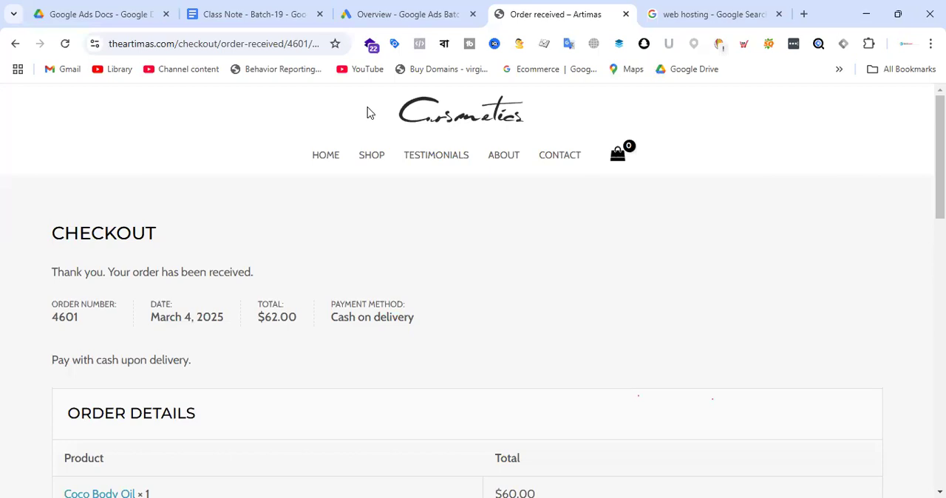
Compare the Google Ads account overview with the Artimas order-received page by going back and forth between them.
{"action": "left_click", "coordinate": [410, 9]}
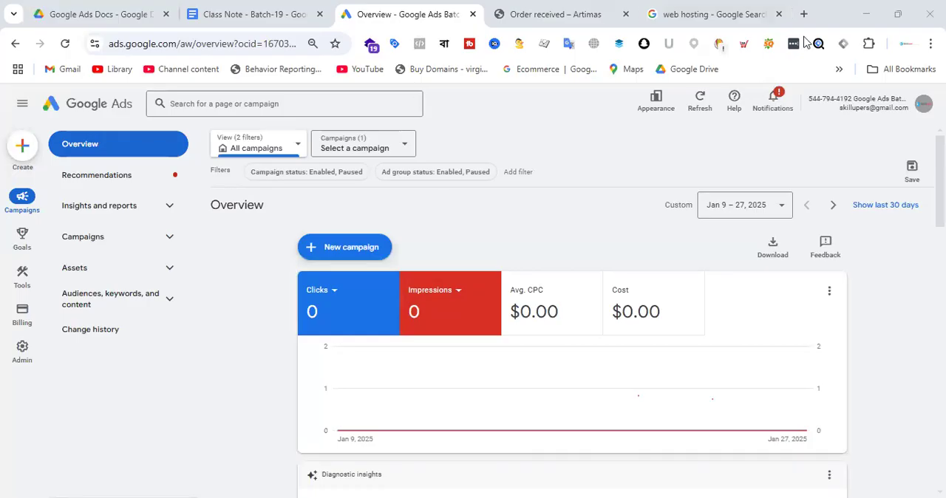
{"action": "left_click", "coordinate": [545, 14]}
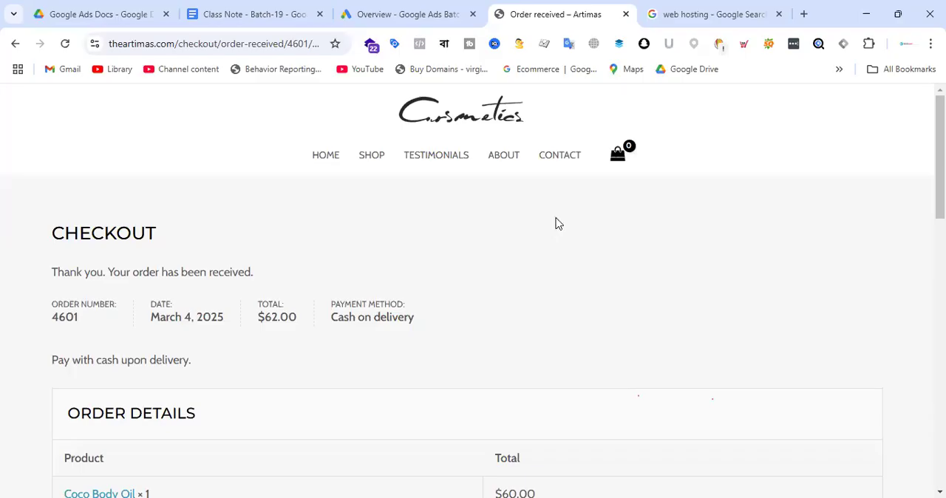
{"action": "left_click", "coordinate": [425, 9]}
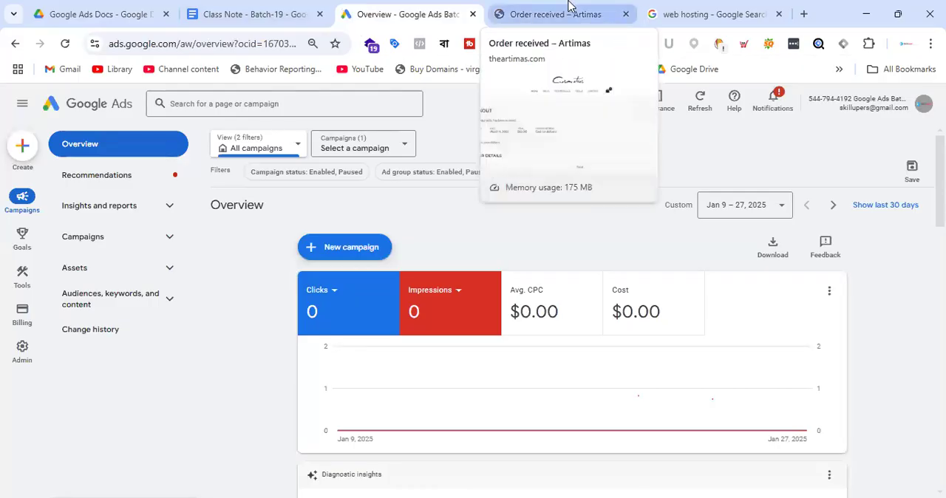
{"action": "left_click", "coordinate": [554, 11]}
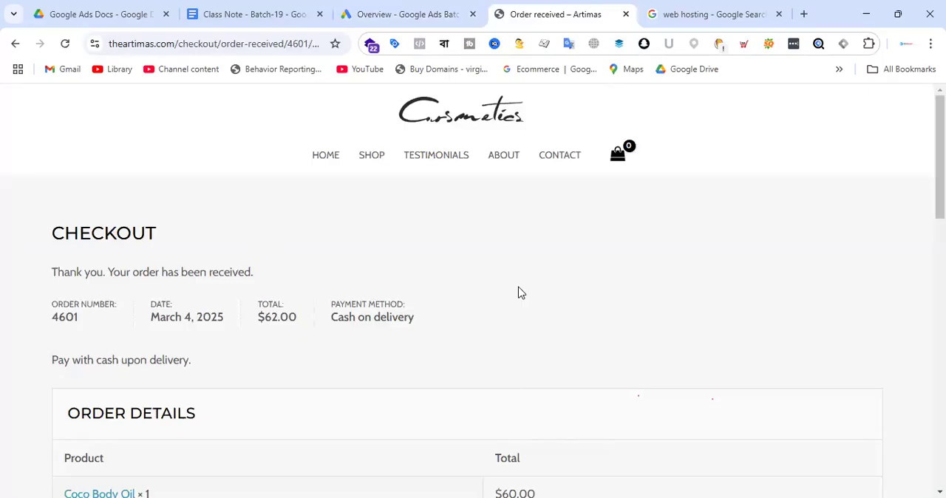
{"action": "left_click", "coordinate": [422, 5]}
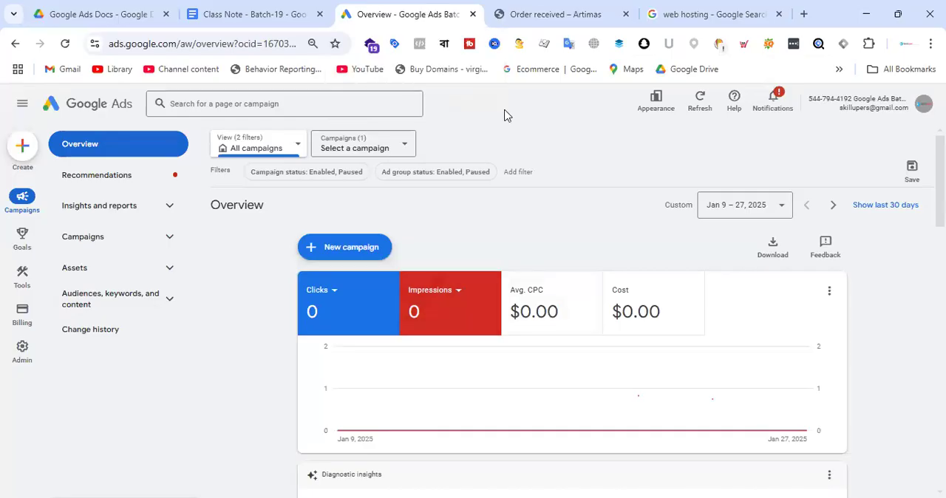
{"action": "left_click", "coordinate": [566, 9]}
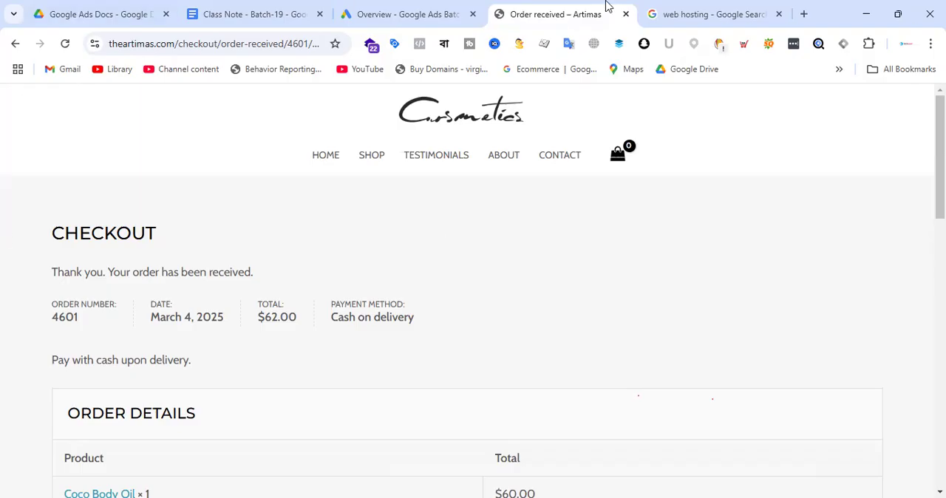
{"action": "left_click", "coordinate": [414, 12]}
{"action": "left_click", "coordinate": [596, 6]}
{"action": "left_click", "coordinate": [403, 10]}
{"action": "left_click", "coordinate": [549, 11]}
{"action": "left_click", "coordinate": [436, 14]}
{"action": "left_click", "coordinate": [545, 12]}
{"action": "left_click", "coordinate": [435, 13]}
{"action": "left_click", "coordinate": [564, 11]}
{"action": "left_click", "coordinate": [428, 11]}
{"action": "left_click", "coordinate": [556, 9]}
{"action": "key", "text": "ctrl+shift+Tab"}
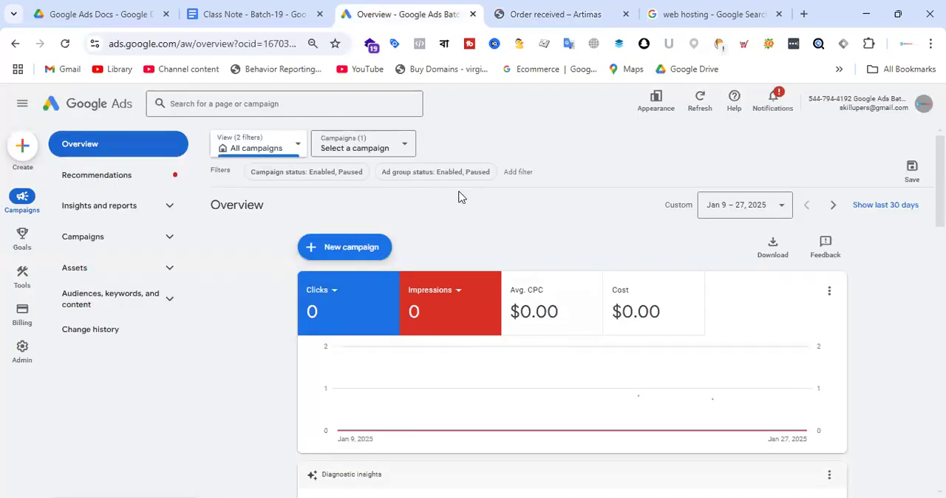
{"action": "left_click", "coordinate": [540, 12]}
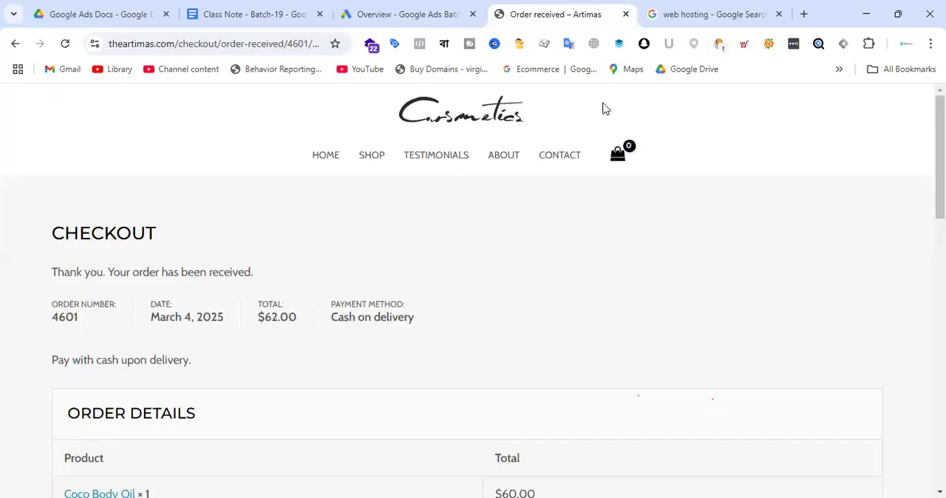
Switch to Google Drive and open the Understanding Google Tag Manager document from the Google Ads Docs folder.
{"action": "left_click", "coordinate": [141, 13]}
{"action": "scroll", "coordinate": [543, 262], "scroll_direction": "down", "scroll_amount": 5}
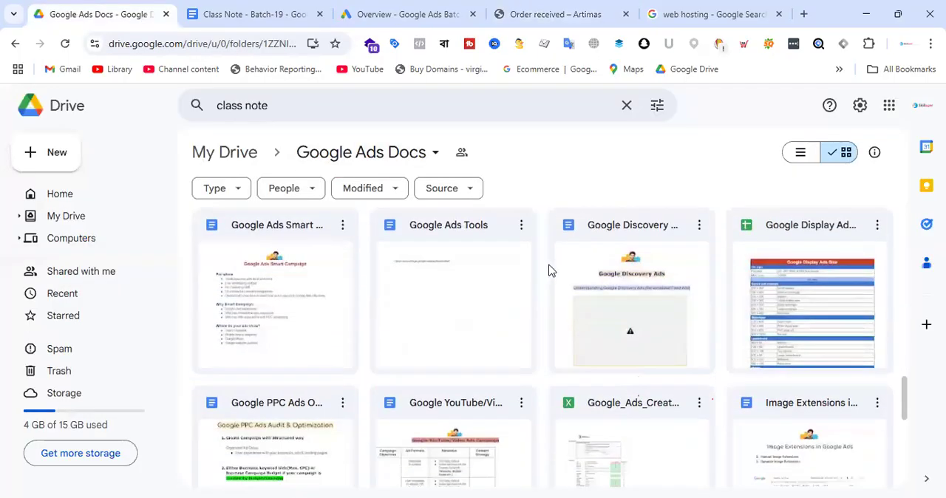
{"action": "scroll", "coordinate": [549, 270], "scroll_direction": "down", "scroll_amount": 5}
{"action": "left_click", "coordinate": [661, 412]}
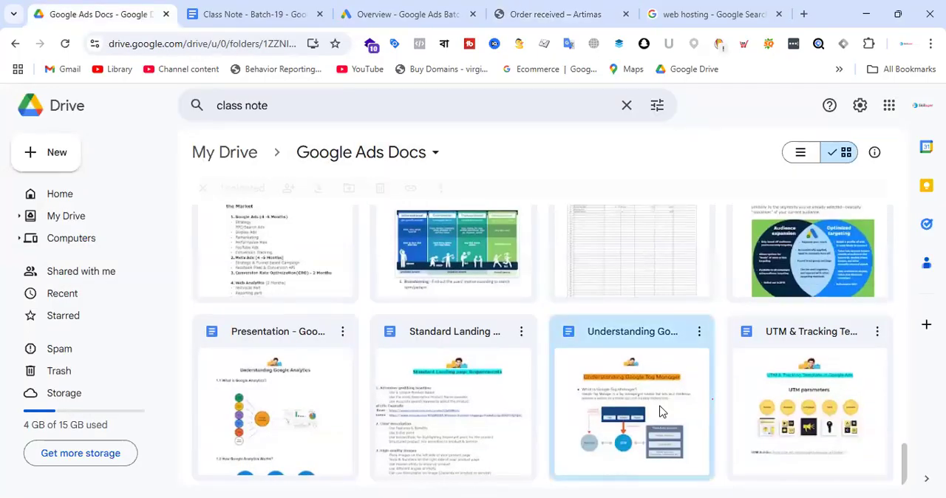
{"action": "double_click", "coordinate": [661, 411]}
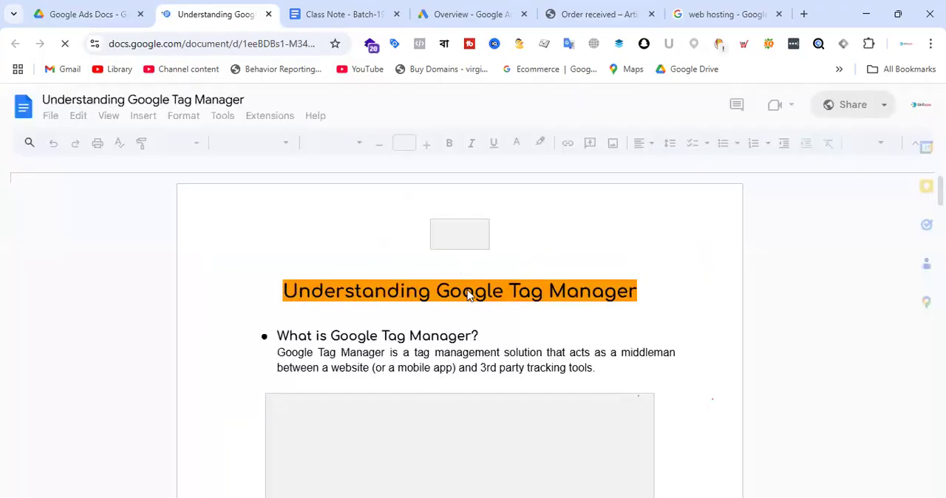
Examine the diagram linking the website, GTM and third-party services in the Google Tag Manager document.
{"action": "left_click", "coordinate": [650, 290]}
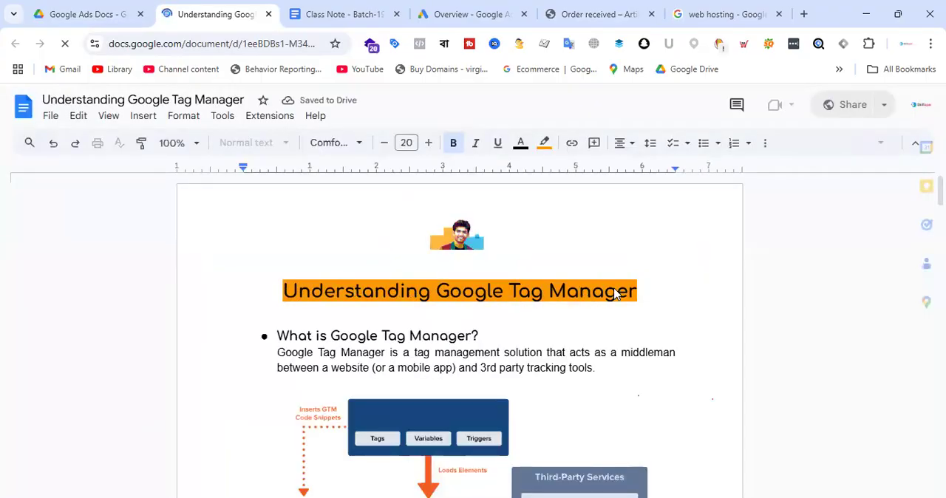
{"action": "scroll", "coordinate": [607, 292], "scroll_direction": "down", "scroll_amount": 3}
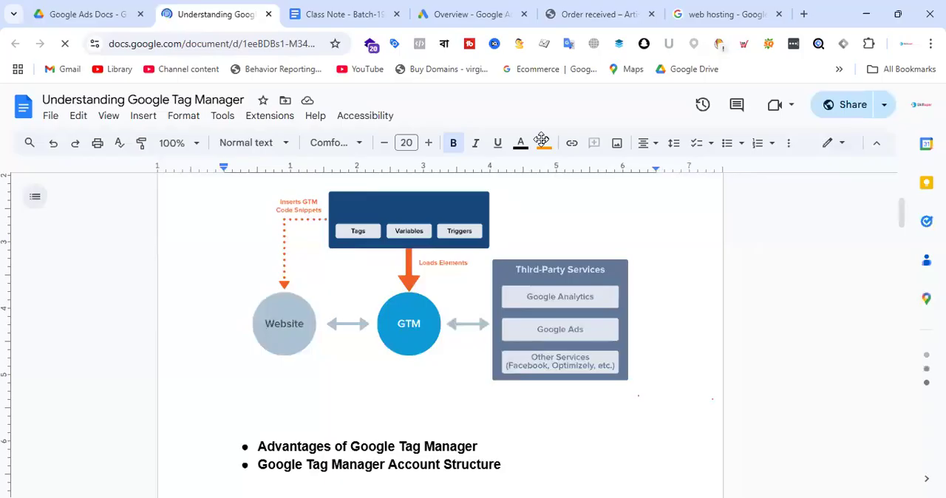
{"action": "left_click", "coordinate": [709, 234]}
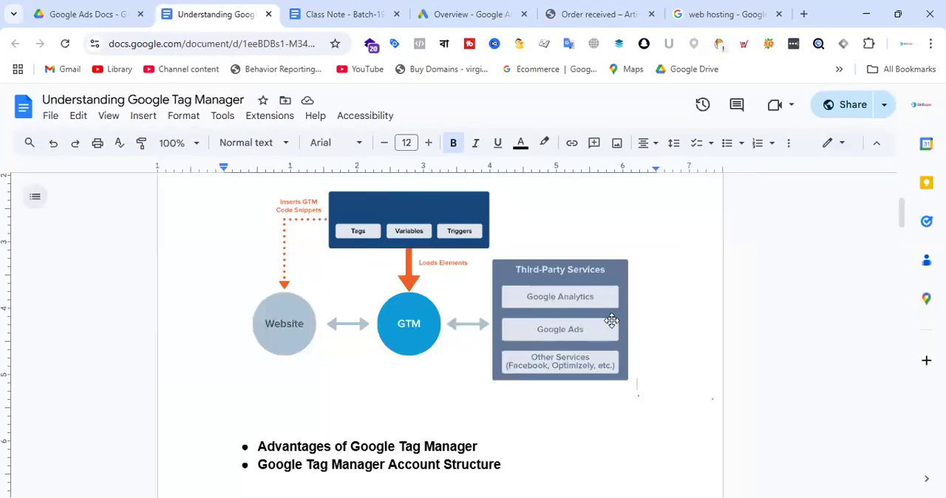
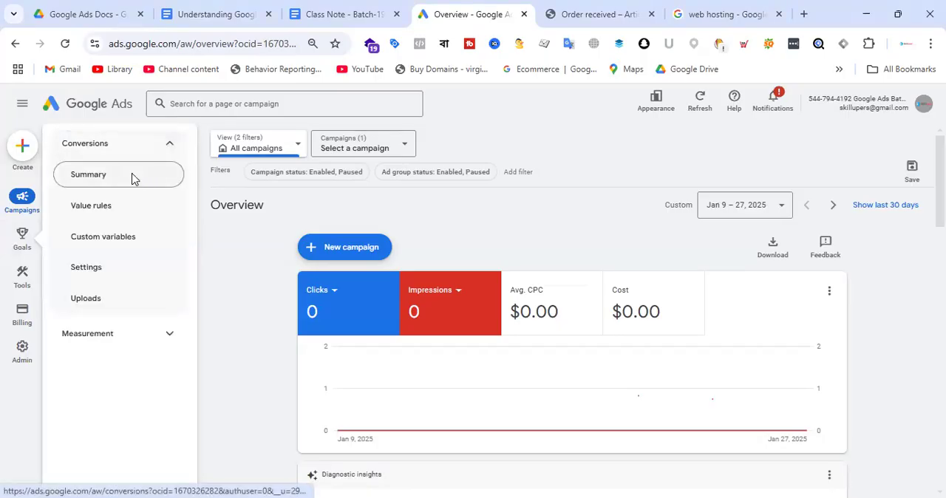
Remove the Purchase conversion action from the account's conversion summary and save the change.
{"action": "left_click", "coordinate": [134, 177]}
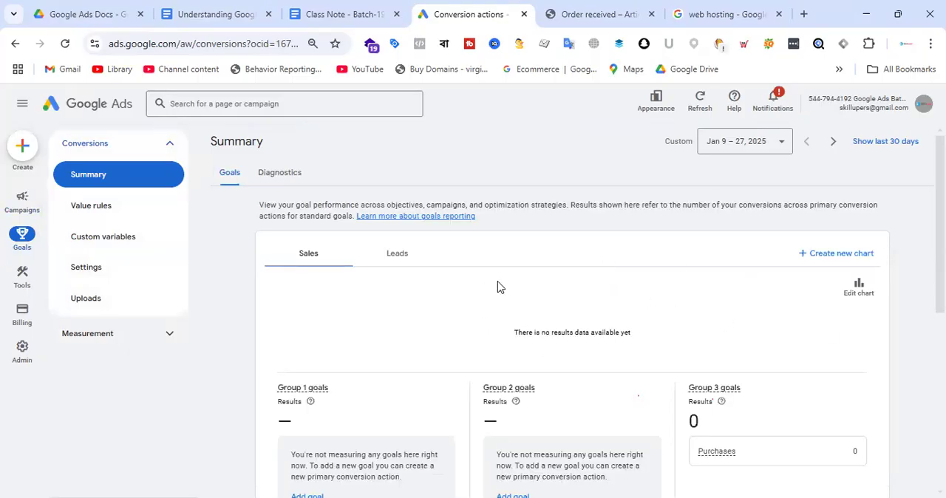
{"action": "scroll", "coordinate": [498, 287], "scroll_direction": "down", "scroll_amount": 5}
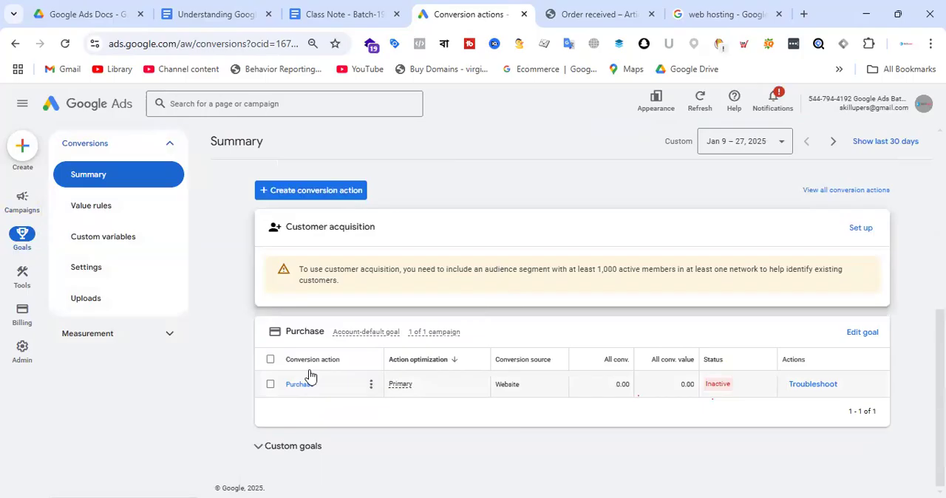
{"action": "left_click", "coordinate": [271, 360]}
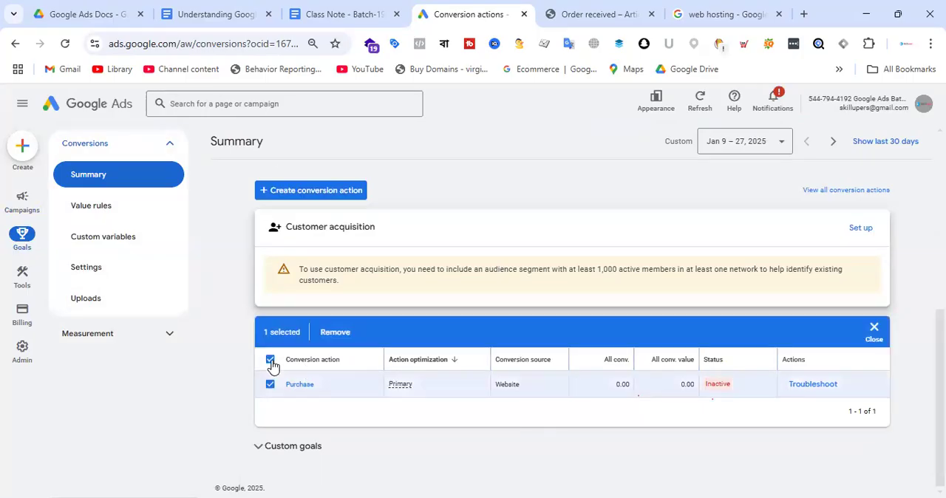
{"action": "left_click", "coordinate": [334, 332]}
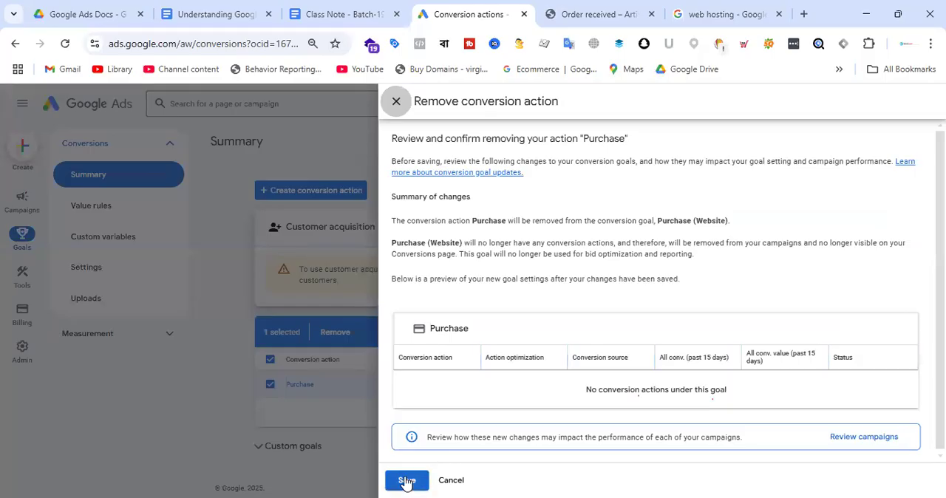
{"action": "left_click", "coordinate": [405, 481]}
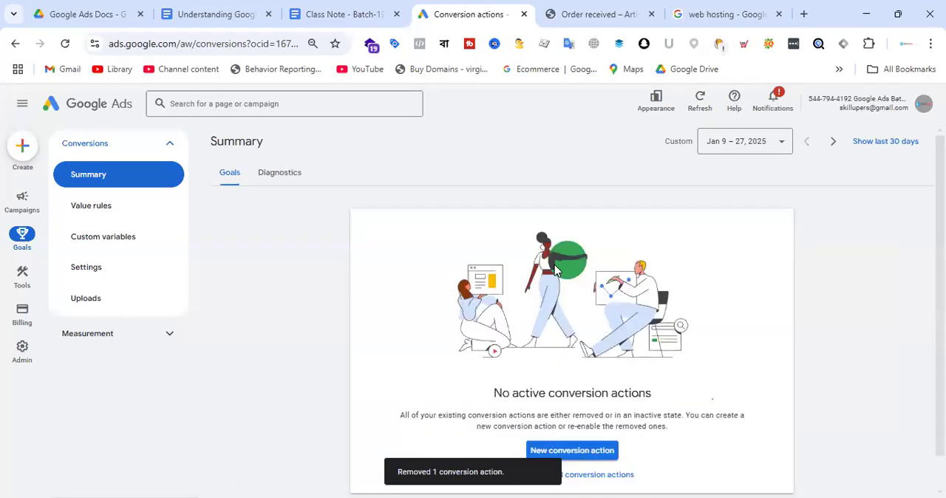
{"action": "scroll", "coordinate": [710, 289], "scroll_direction": "down", "scroll_amount": 1}
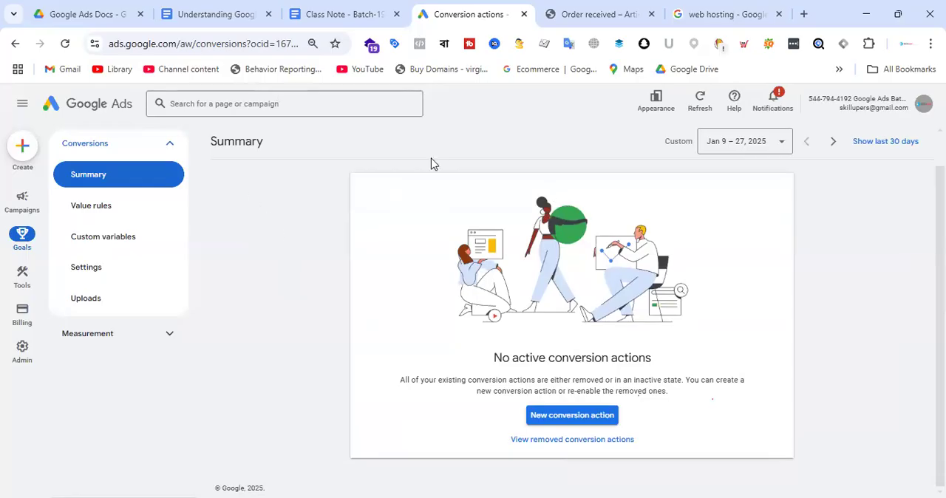
Look over the sponsored web hosting search results and return to the Artimas order confirmation.
{"action": "left_click", "coordinate": [707, 13]}
{"action": "scroll", "coordinate": [222, 133], "scroll_direction": "down", "scroll_amount": 4}
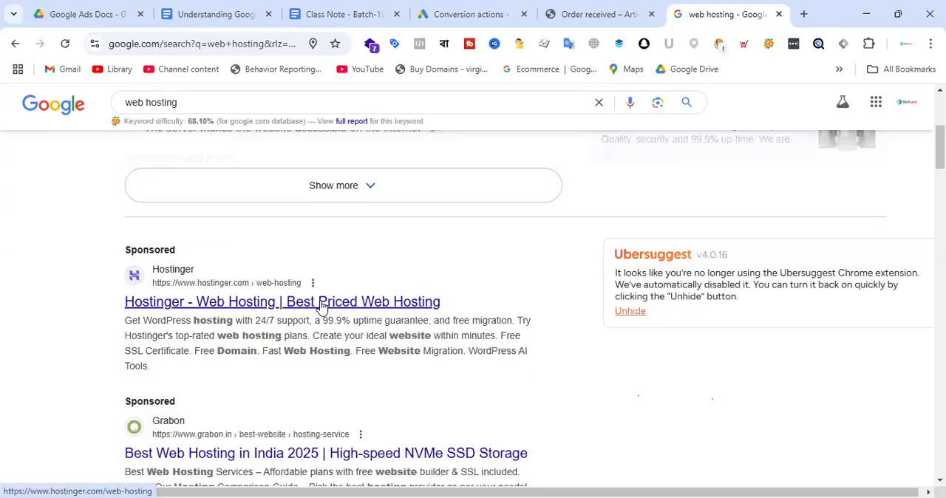
{"action": "left_click", "coordinate": [597, 9]}
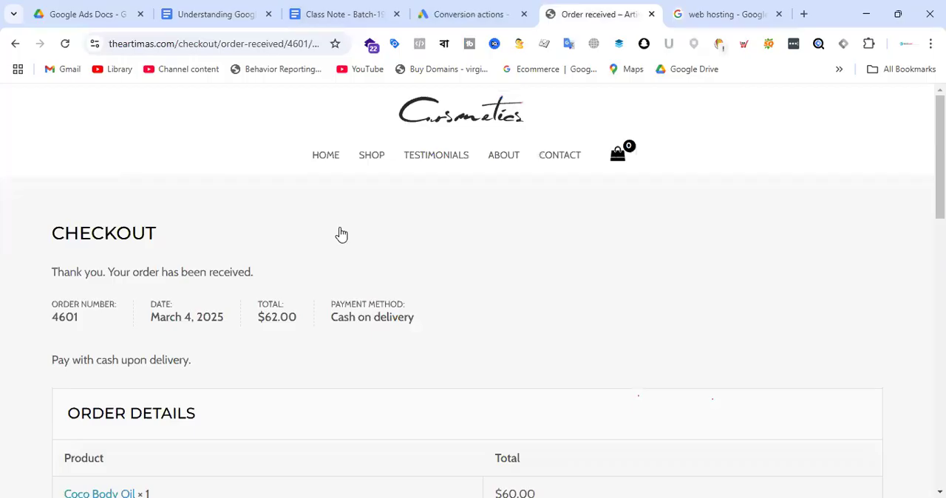
Examine the Artimas store's home page, from the product listings through the testimonials to the footer.
{"action": "left_click", "coordinate": [326, 156]}
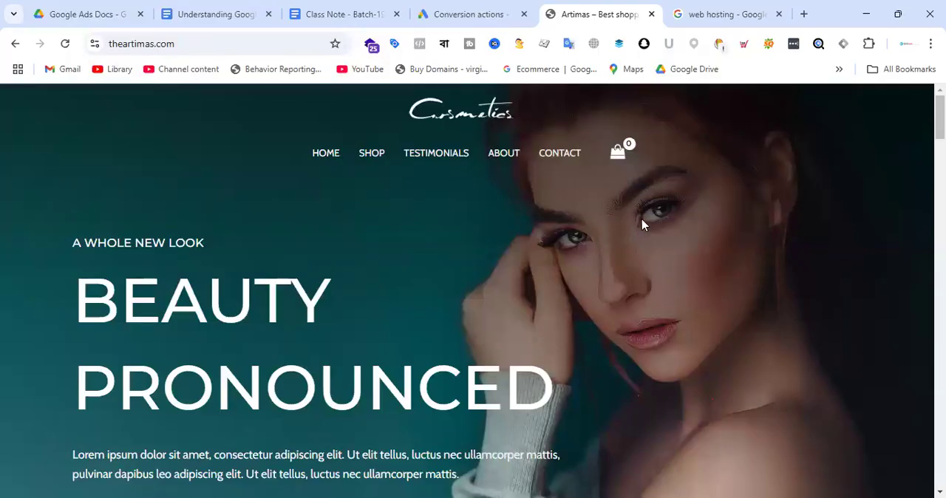
{"action": "scroll", "coordinate": [658, 206], "scroll_direction": "down", "scroll_amount": 8}
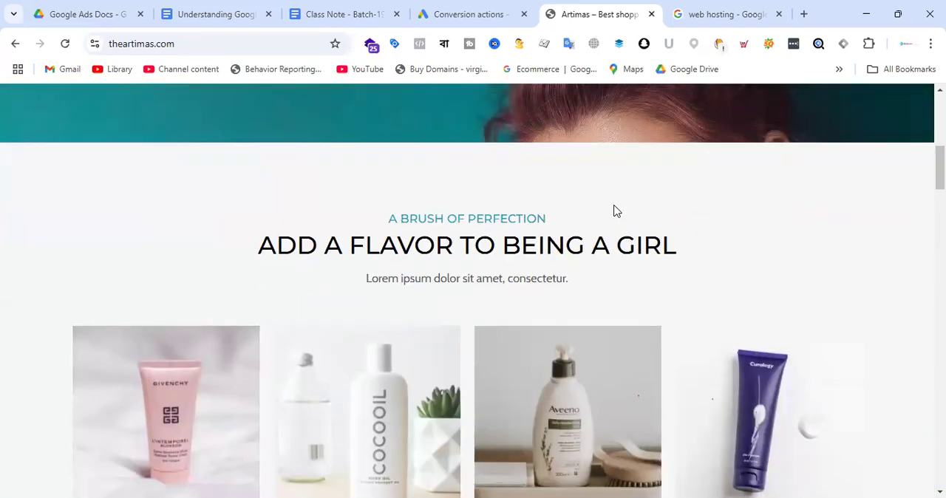
{"action": "scroll", "coordinate": [617, 212], "scroll_direction": "down", "scroll_amount": 8}
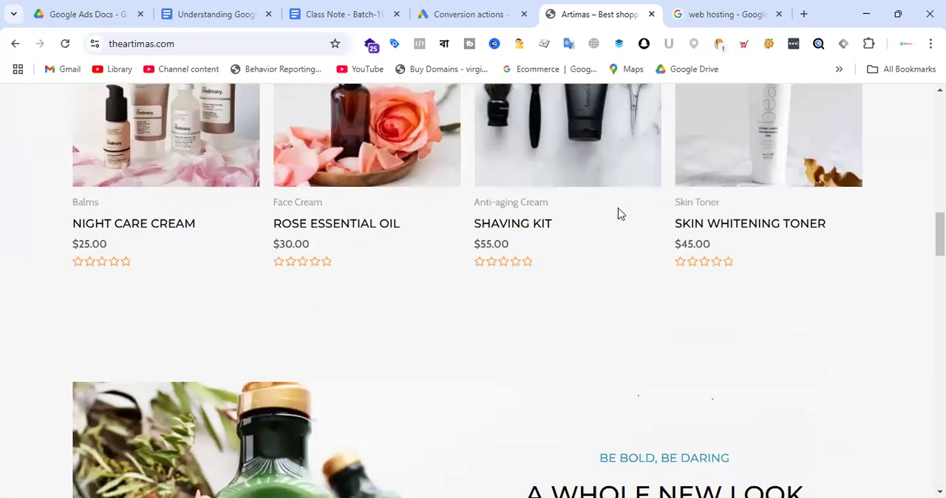
{"action": "scroll", "coordinate": [619, 212], "scroll_direction": "down", "scroll_amount": 8}
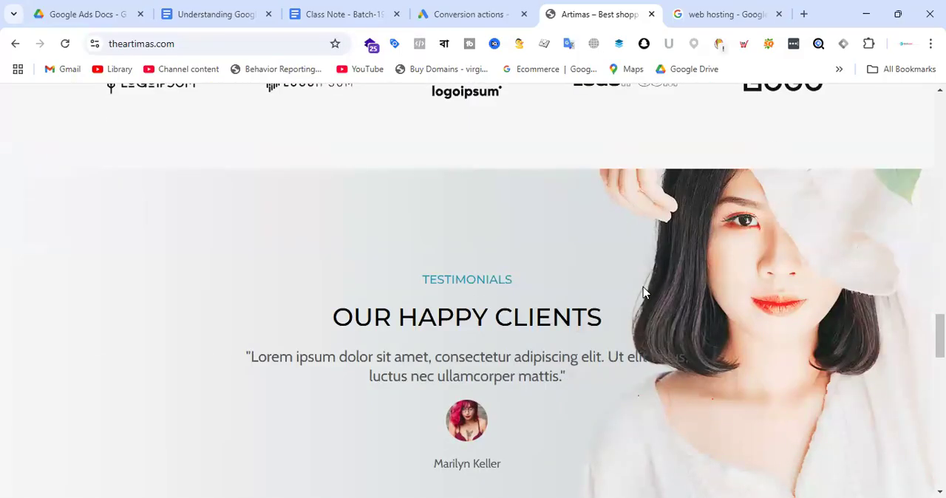
{"action": "scroll", "coordinate": [644, 260], "scroll_direction": "down", "scroll_amount": 10}
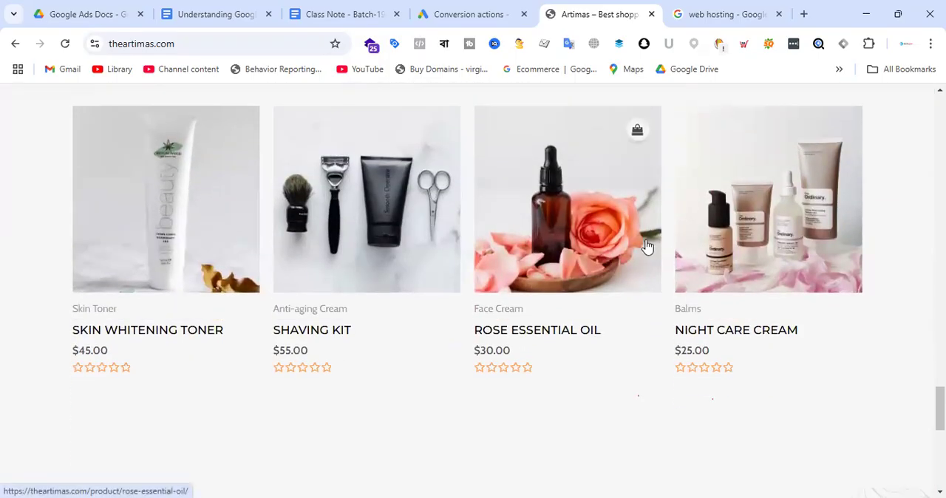
{"action": "scroll", "coordinate": [648, 255], "scroll_direction": "down", "scroll_amount": 5}
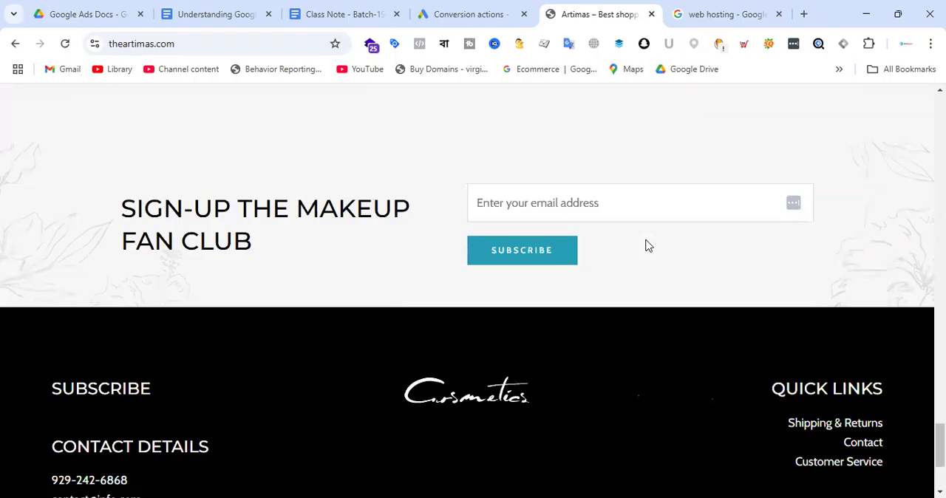
{"action": "scroll", "coordinate": [617, 282], "scroll_direction": "down", "scroll_amount": 3}
{"action": "scroll", "coordinate": [618, 283], "scroll_direction": "up", "scroll_amount": 15}
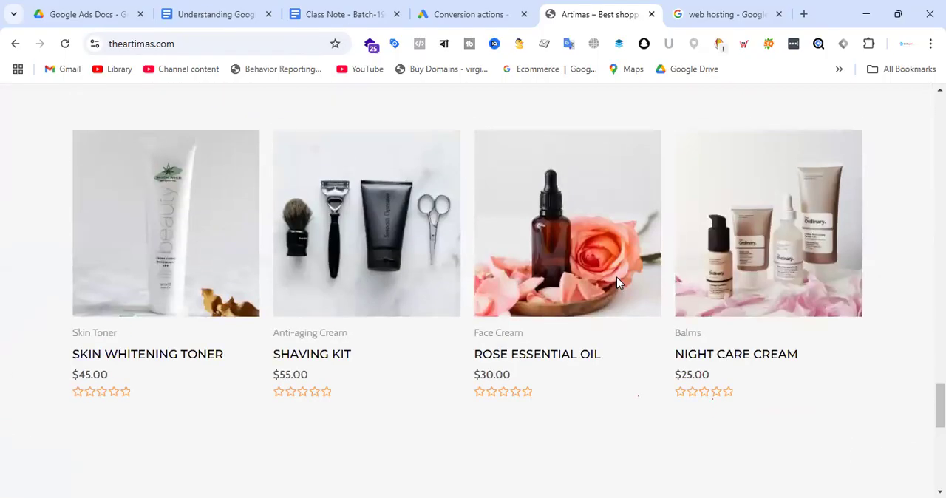
{"action": "scroll", "coordinate": [618, 281], "scroll_direction": "up", "scroll_amount": 15}
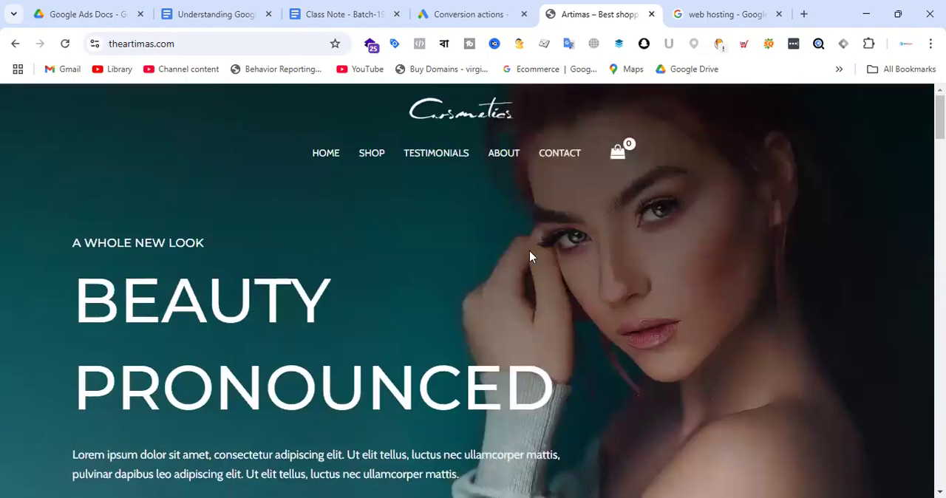
{"action": "scroll", "coordinate": [530, 256], "scroll_direction": "down", "scroll_amount": 3}
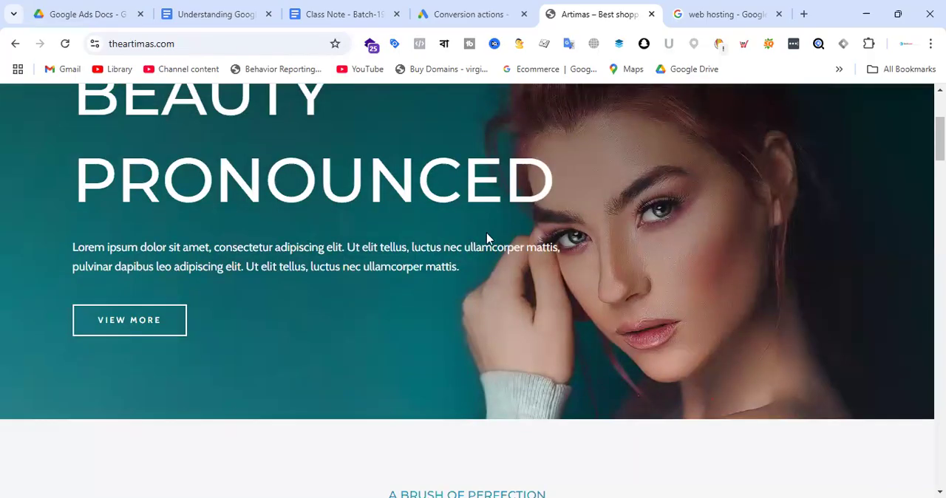
{"action": "scroll", "coordinate": [486, 238], "scroll_direction": "down", "scroll_amount": 15}
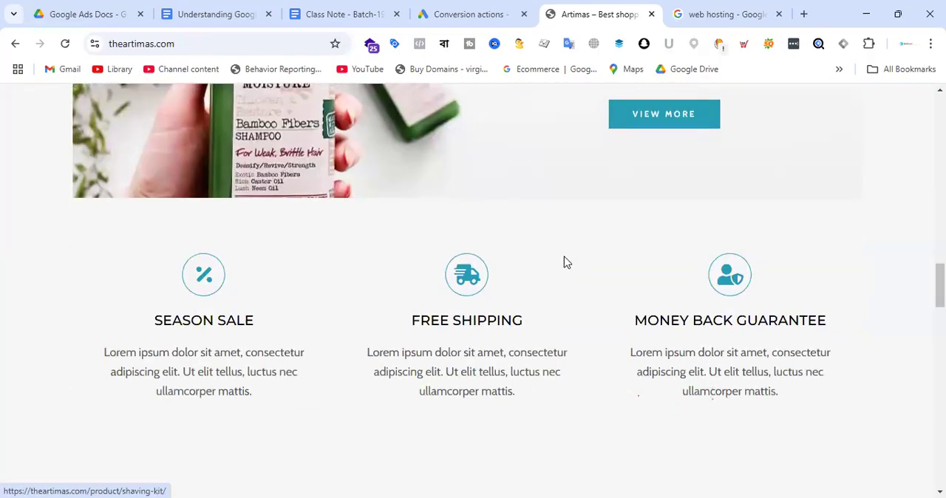
{"action": "scroll", "coordinate": [566, 262], "scroll_direction": "down", "scroll_amount": 8}
{"action": "scroll", "coordinate": [571, 234], "scroll_direction": "up", "scroll_amount": 13}
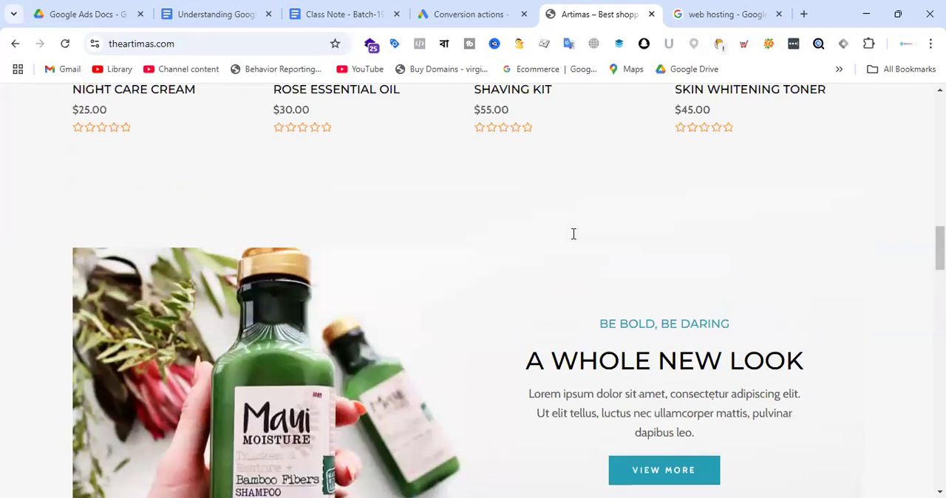
{"action": "scroll", "coordinate": [572, 234], "scroll_direction": "up", "scroll_amount": 5}
{"action": "scroll", "coordinate": [456, 311], "scroll_direction": "down", "scroll_amount": 1}
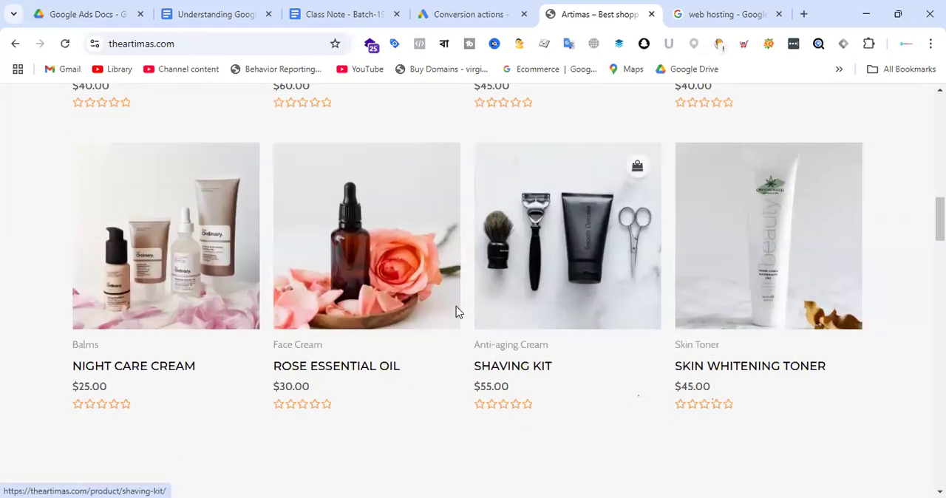
Add one Rose Essential Oil to the cart from its product page and view the cart.
{"action": "left_click", "coordinate": [368, 372]}
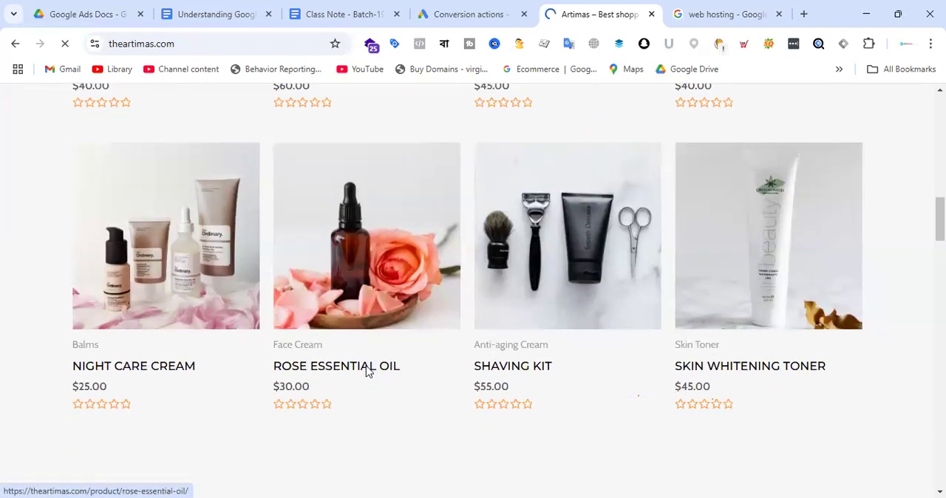
{"action": "scroll", "coordinate": [744, 257], "scroll_direction": "down", "scroll_amount": 2}
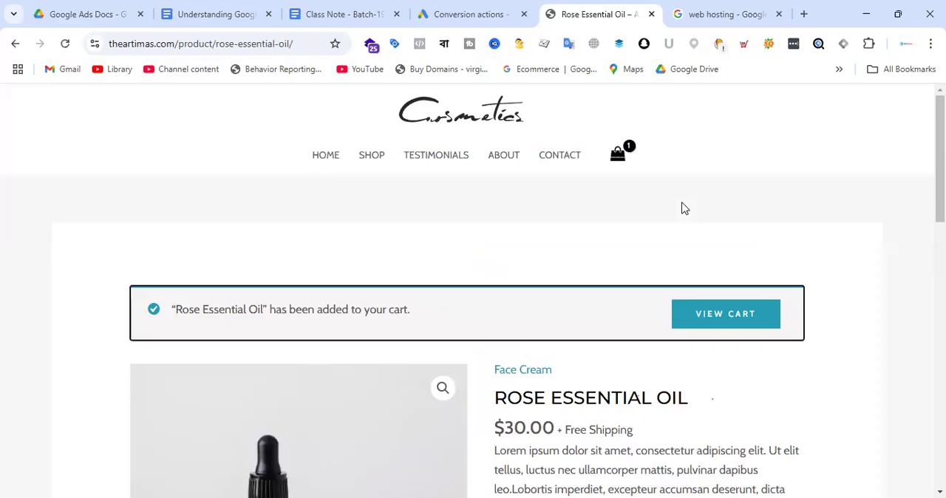
{"action": "left_click", "coordinate": [733, 316]}
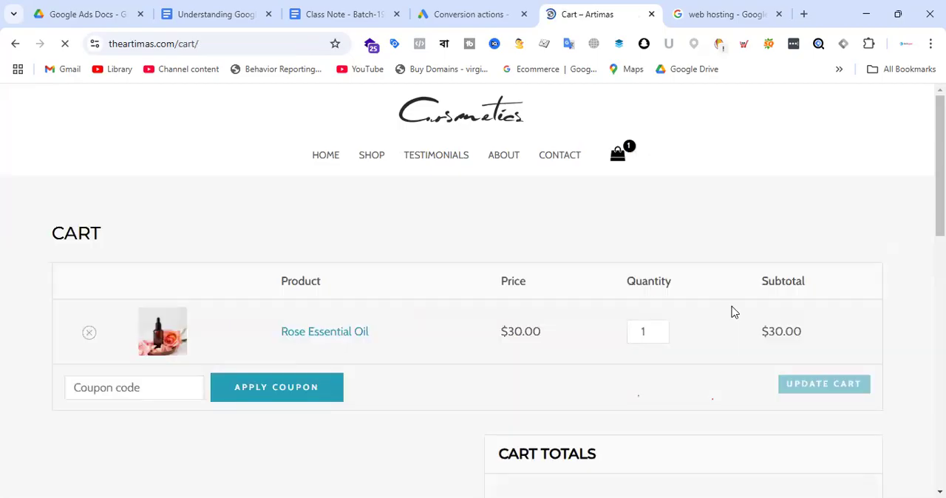
Proceed to checkout, place the cash-on-delivery order with the filled-in billing details, and review the order confirmation.
{"action": "scroll", "coordinate": [709, 291], "scroll_direction": "down", "scroll_amount": 3}
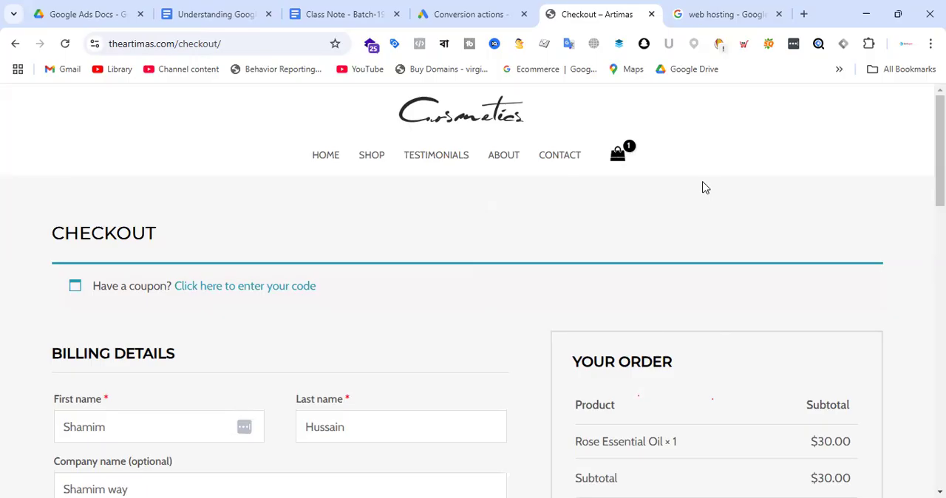
{"action": "scroll", "coordinate": [443, 197], "scroll_direction": "down", "scroll_amount": 10}
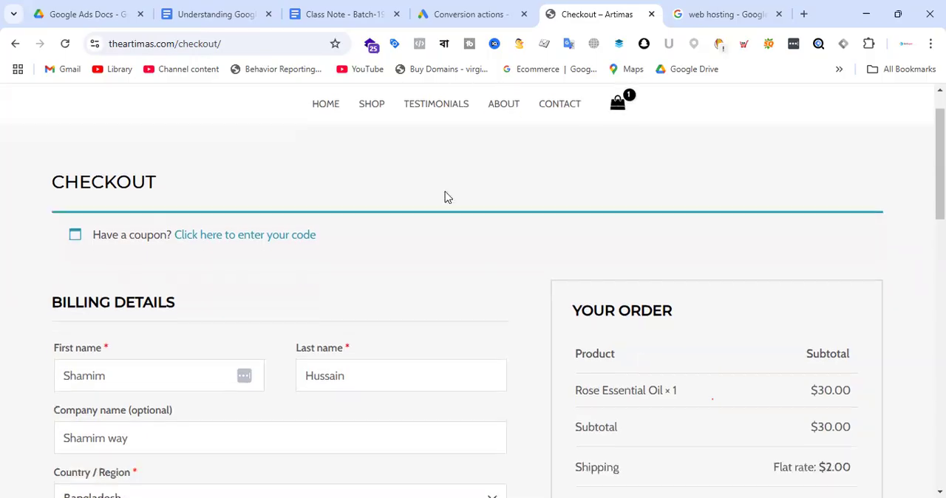
{"action": "left_click", "coordinate": [686, 234]}
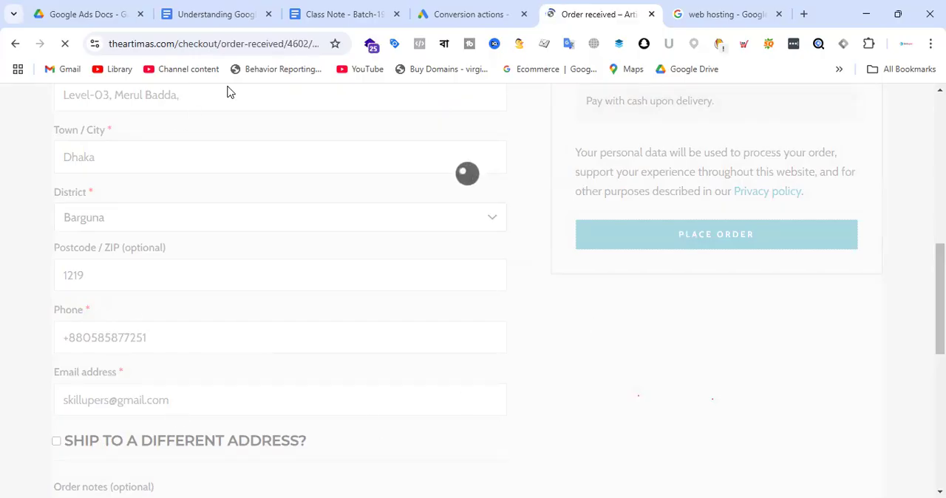
{"action": "scroll", "coordinate": [389, 312], "scroll_direction": "down", "scroll_amount": 5}
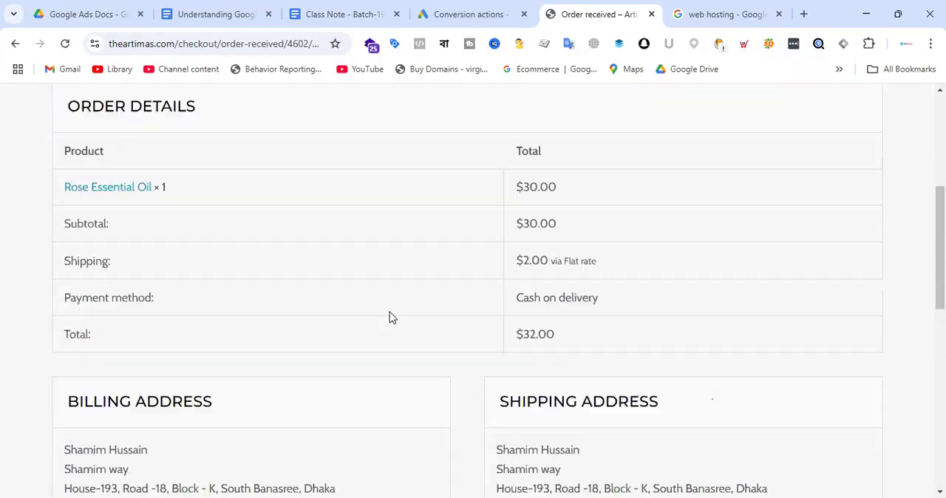
{"action": "scroll", "coordinate": [662, 190], "scroll_direction": "up", "scroll_amount": 4}
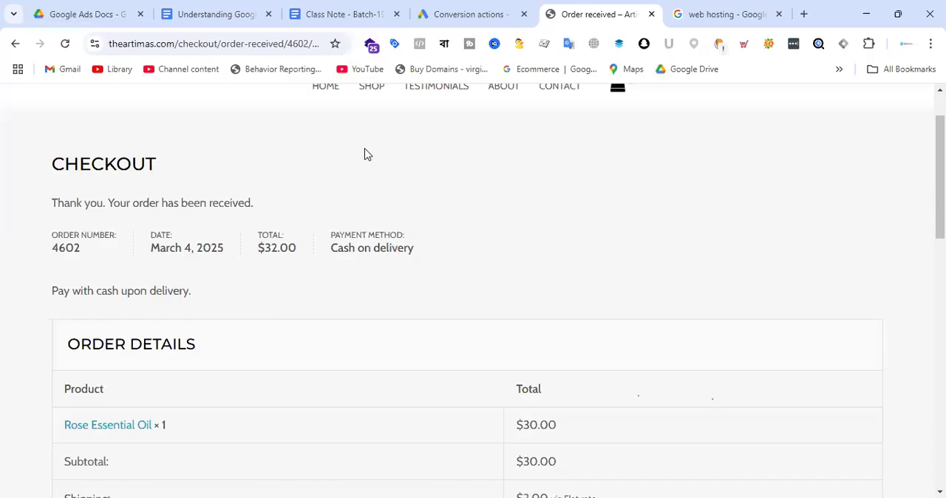
Compare the Google Ads conversion summary and the web hosting search results with the new order's confirmation details.
{"action": "left_click", "coordinate": [500, 10]}
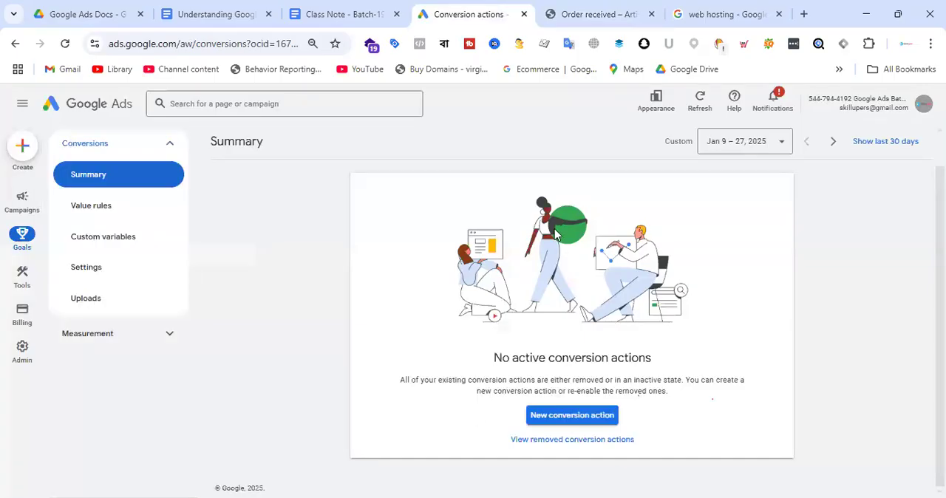
{"action": "left_click", "coordinate": [713, 13]}
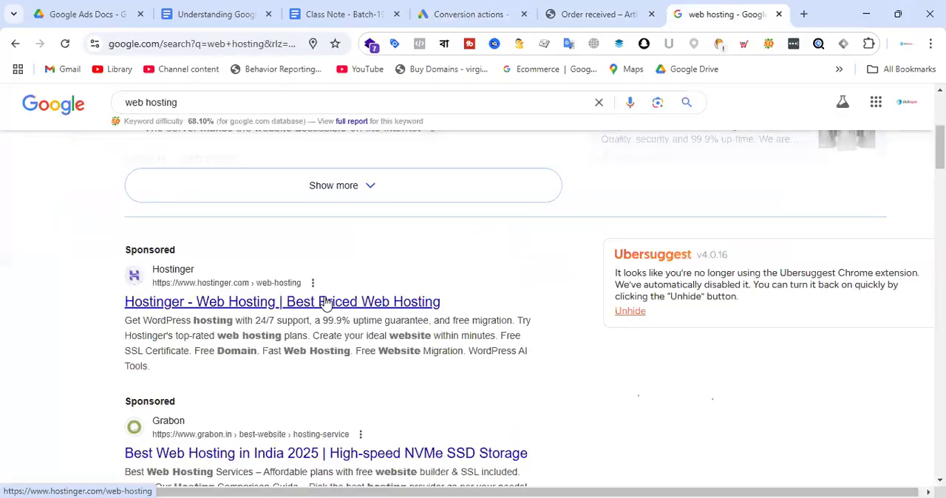
{"action": "left_click", "coordinate": [631, 12]}
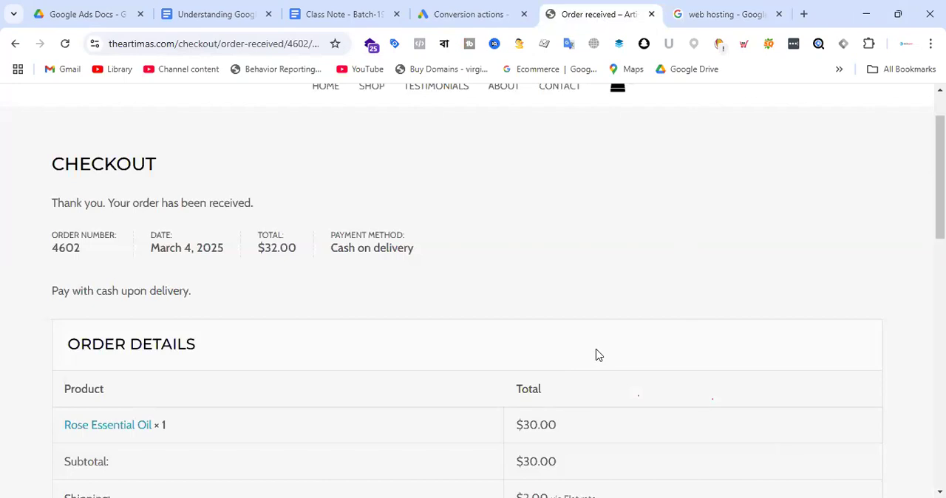
{"action": "scroll", "coordinate": [625, 345], "scroll_direction": "down", "scroll_amount": 1}
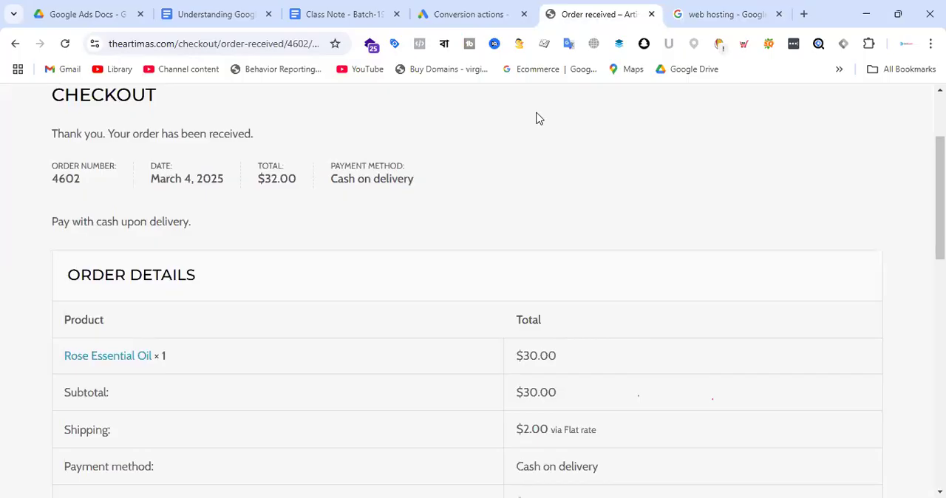
Return to the Google Ads conversion summary and start creating a new conversion action.
{"action": "left_click", "coordinate": [472, 14]}
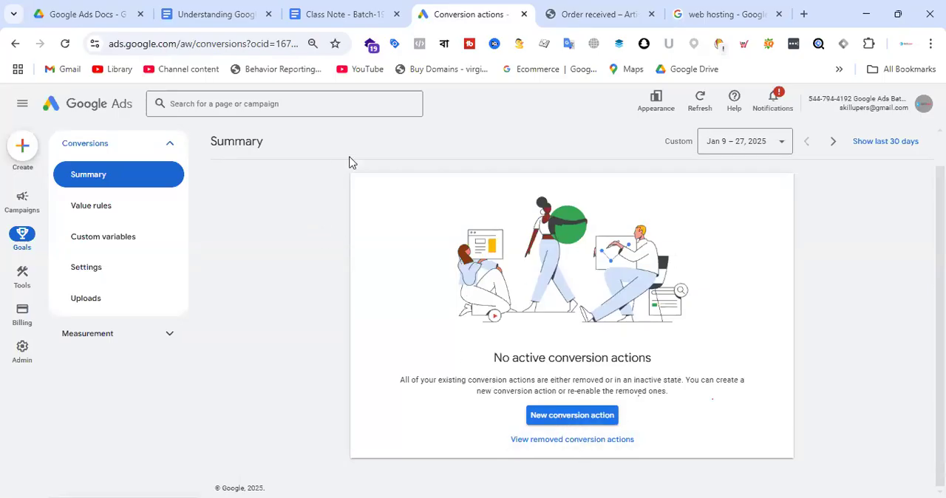
{"action": "mouse_move", "coordinate": [16, 267]}
{"action": "mouse_move", "coordinate": [22, 238]}
{"action": "left_click", "coordinate": [564, 419]}
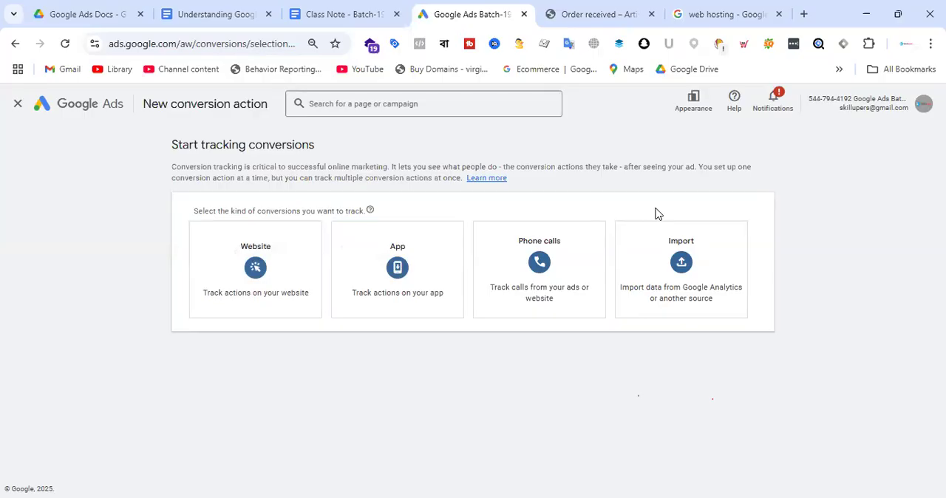
Open the Google Ads home page in a new browser tab.
{"action": "left_click", "coordinate": [803, 14]}
{"action": "type", "text": "ads"}
{"action": "key", "text": "Return"}
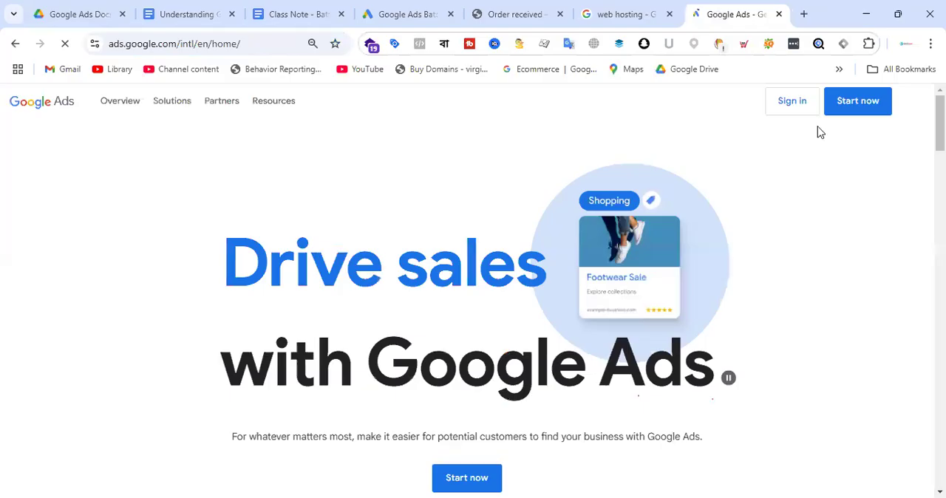
Sign in to Google Ads and open the Khelbei Bangladesh account in the new browser tab.
{"action": "left_click", "coordinate": [797, 107]}
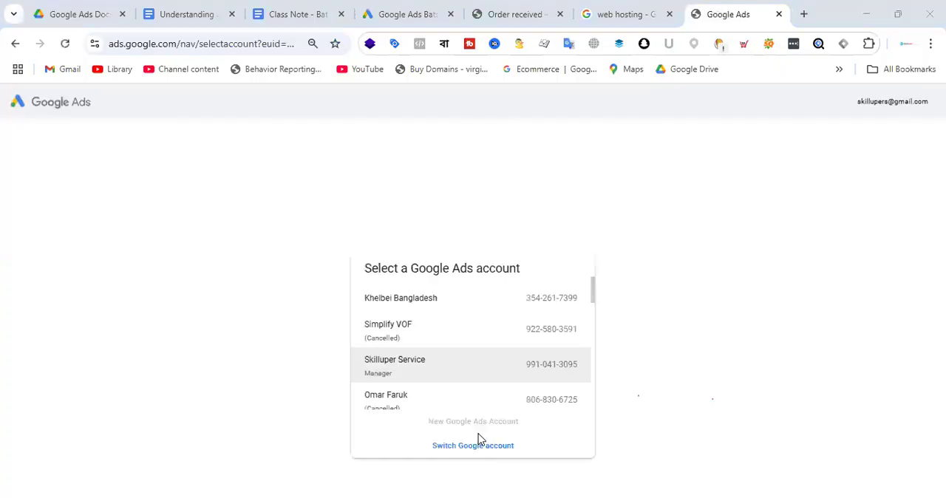
{"action": "left_click", "coordinate": [485, 446]}
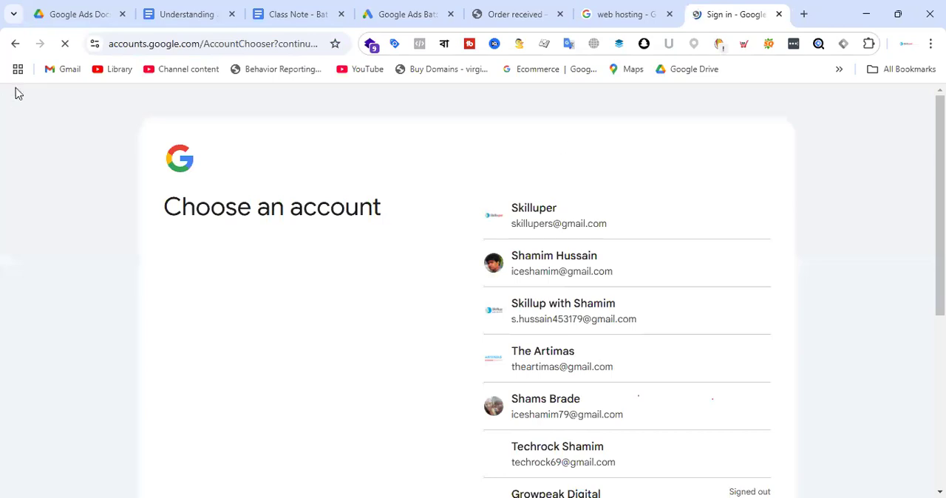
{"action": "left_click", "coordinate": [15, 44]}
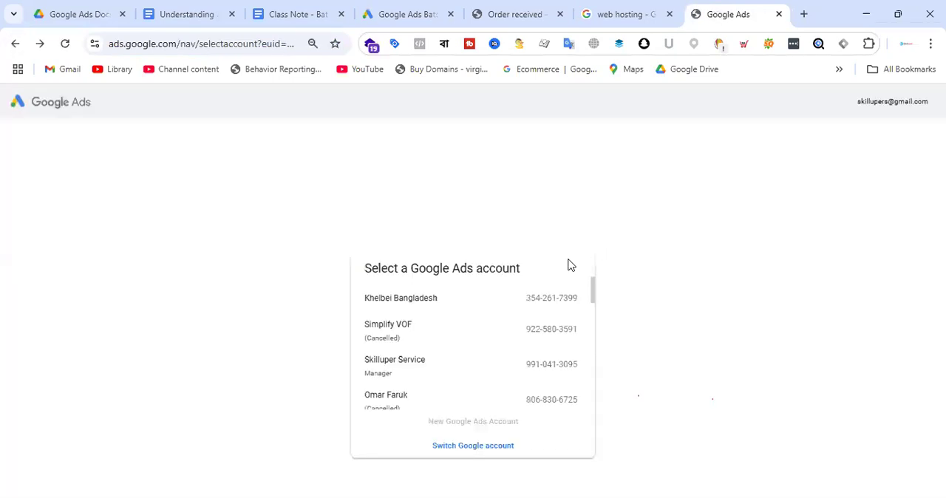
{"action": "left_click", "coordinate": [474, 303]}
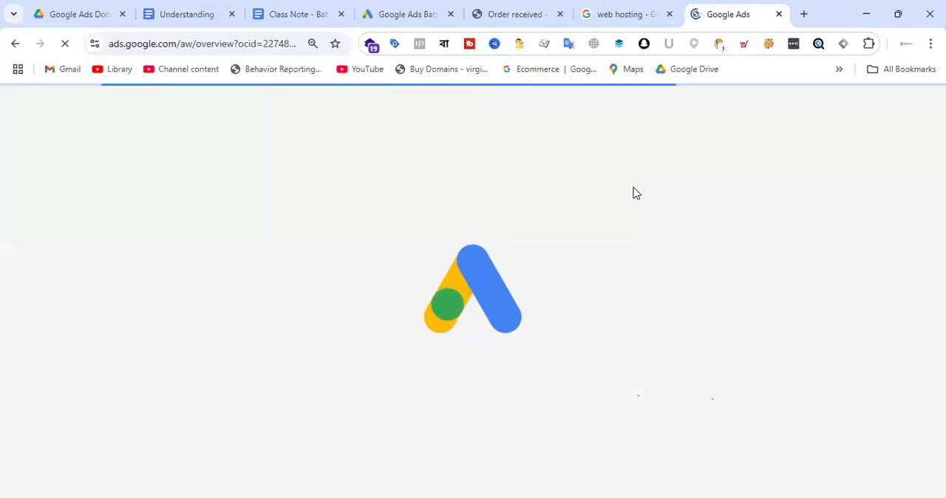
{"action": "left_click", "coordinate": [418, 14]}
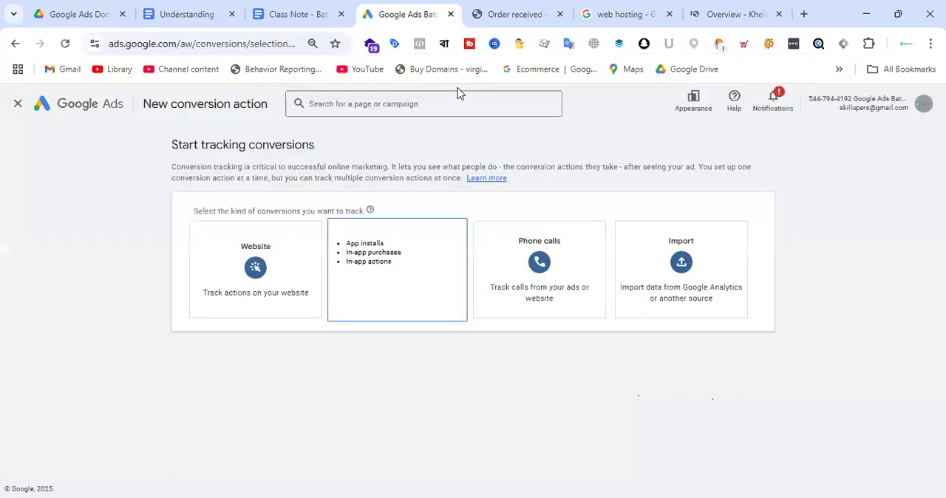
{"action": "left_click", "coordinate": [751, 6]}
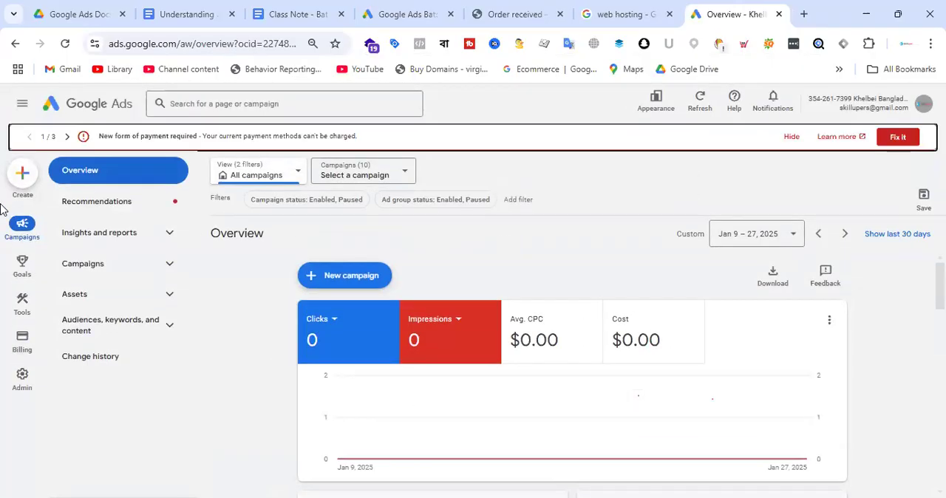
Open the Khelbei Bangladesh account's conversion summary and look through its goals and conversion actions.
{"action": "mouse_move", "coordinate": [23, 277]}
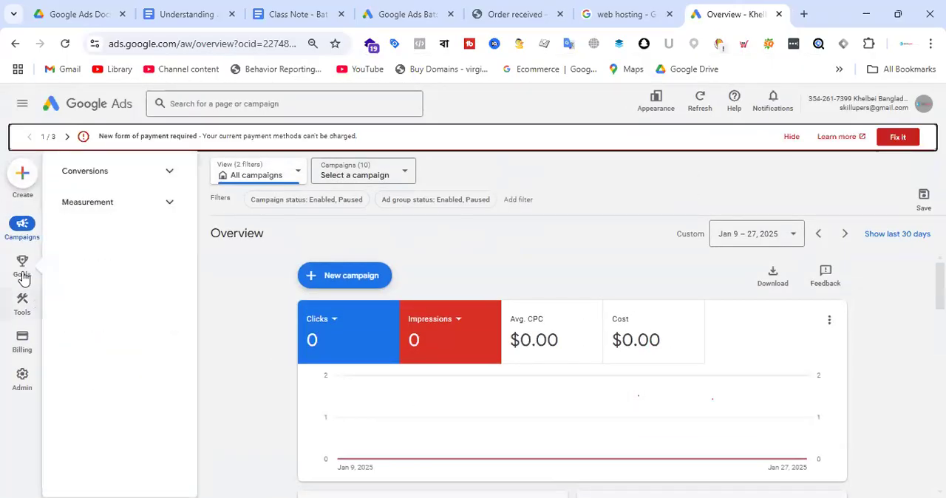
{"action": "left_click", "coordinate": [118, 173]}
{"action": "left_click", "coordinate": [109, 204]}
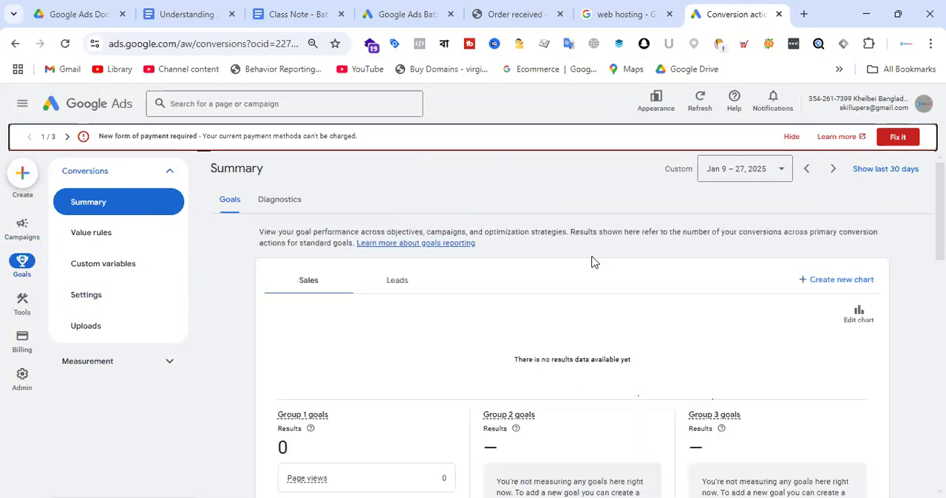
{"action": "scroll", "coordinate": [591, 255], "scroll_direction": "down", "scroll_amount": 10}
{"action": "scroll", "coordinate": [577, 259], "scroll_direction": "down", "scroll_amount": 3}
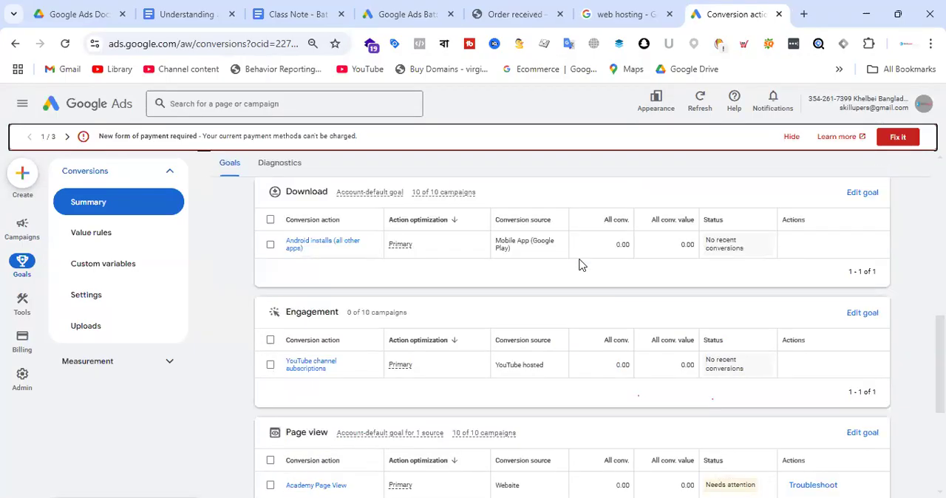
{"action": "scroll", "coordinate": [578, 263], "scroll_direction": "up", "scroll_amount": 1}
{"action": "scroll", "coordinate": [547, 303], "scroll_direction": "up", "scroll_amount": 4}
{"action": "scroll", "coordinate": [507, 347], "scroll_direction": "up", "scroll_amount": 3}
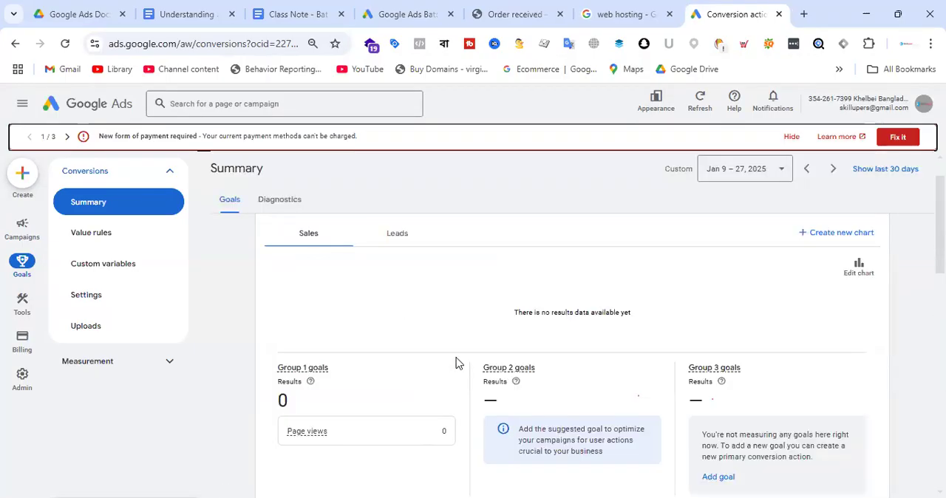
{"action": "scroll", "coordinate": [491, 325], "scroll_direction": "down", "scroll_amount": 3}
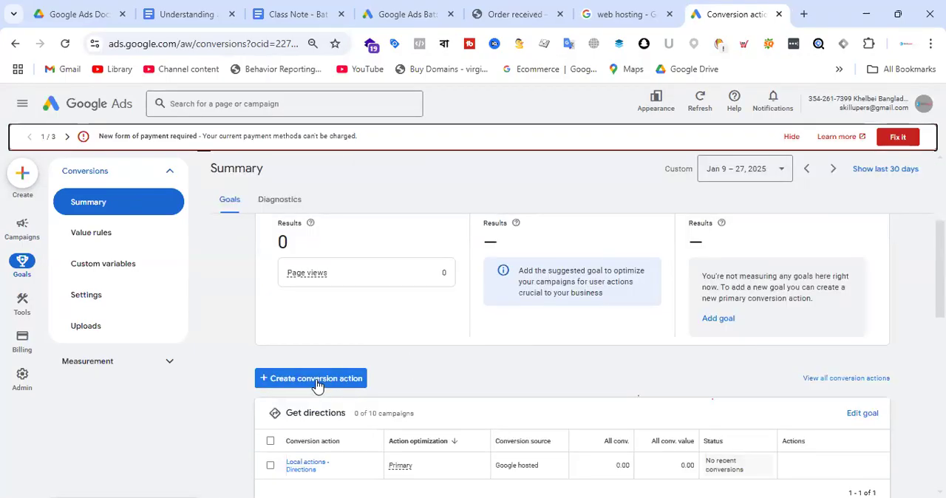
Start creating a conversion action in this account and review the setup introduction and conversion sources offered.
{"action": "left_click", "coordinate": [317, 381]}
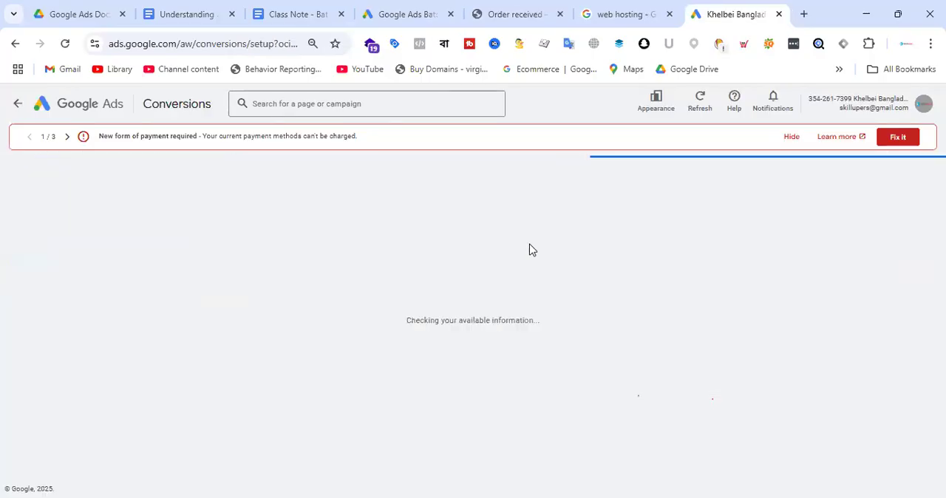
{"action": "scroll", "coordinate": [502, 263], "scroll_direction": "down", "scroll_amount": 2}
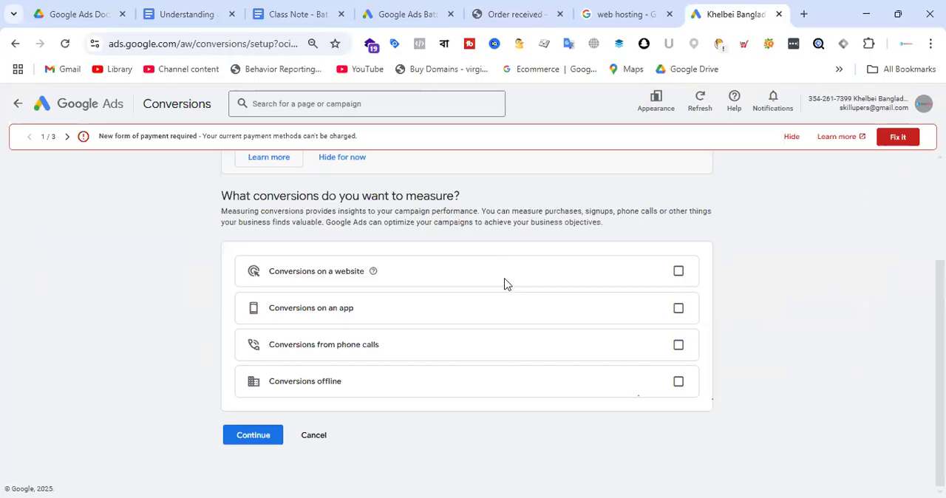
{"action": "scroll", "coordinate": [504, 283], "scroll_direction": "up", "scroll_amount": 2}
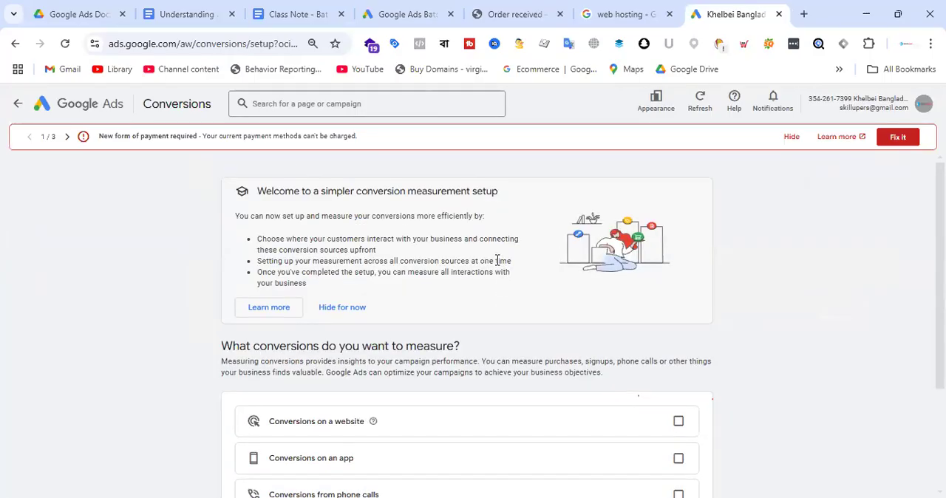
{"action": "scroll", "coordinate": [497, 262], "scroll_direction": "down", "scroll_amount": 2}
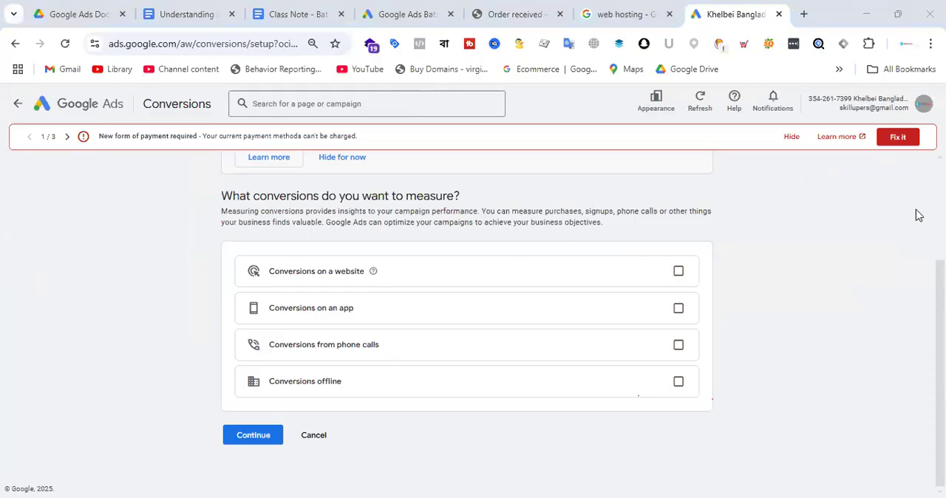
Compare the conversion type choices in the two Google Ads accounts with the store's order confirmation page.
{"action": "left_click", "coordinate": [418, 8]}
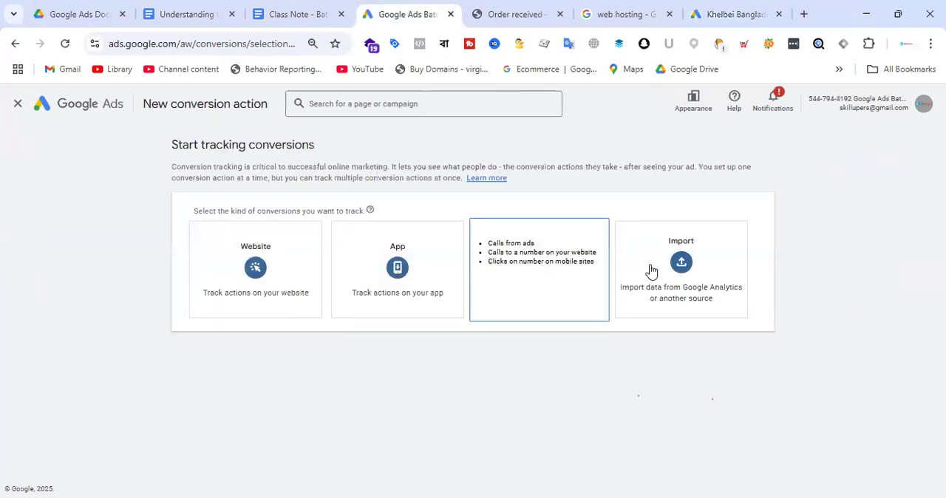
{"action": "left_click", "coordinate": [738, 9]}
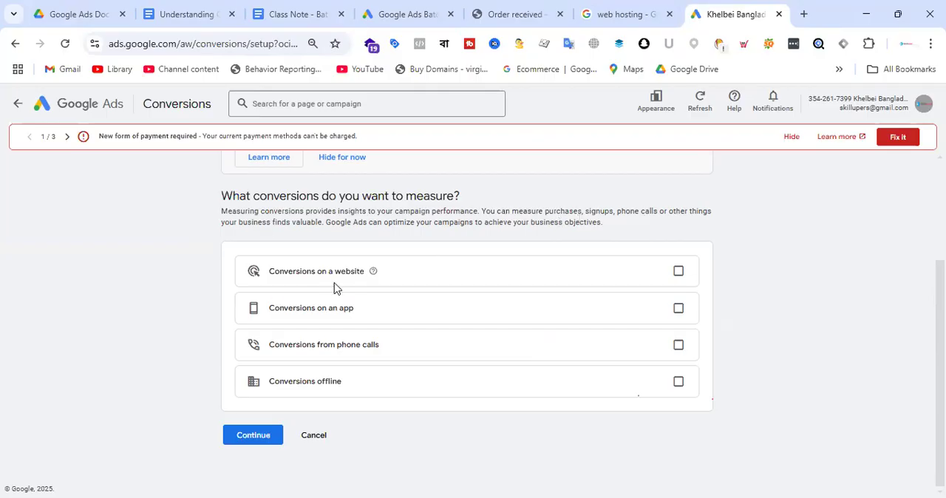
{"action": "left_click", "coordinate": [509, 10]}
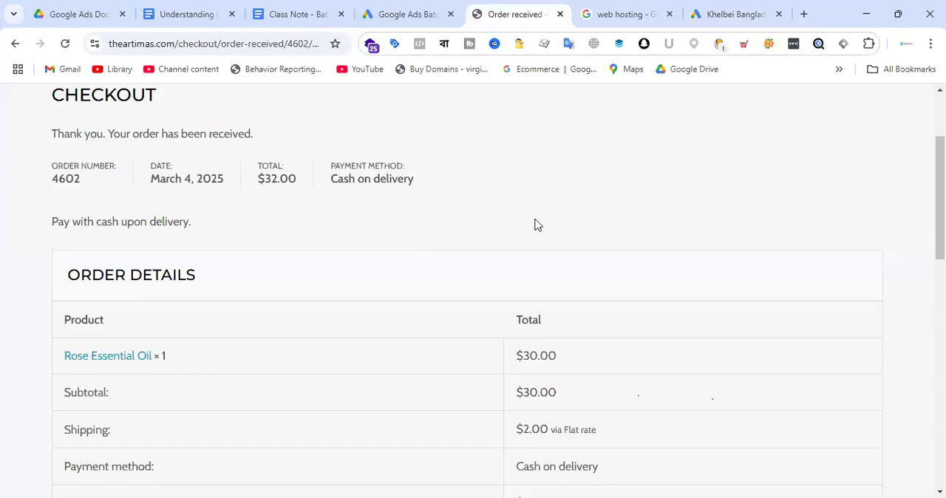
{"action": "scroll", "coordinate": [537, 225], "scroll_direction": "up", "scroll_amount": 2}
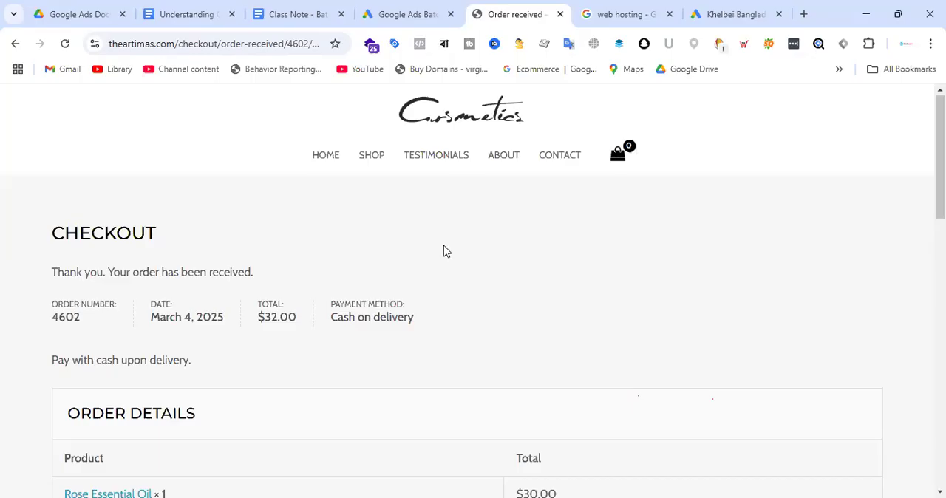
{"action": "left_click", "coordinate": [414, 10]}
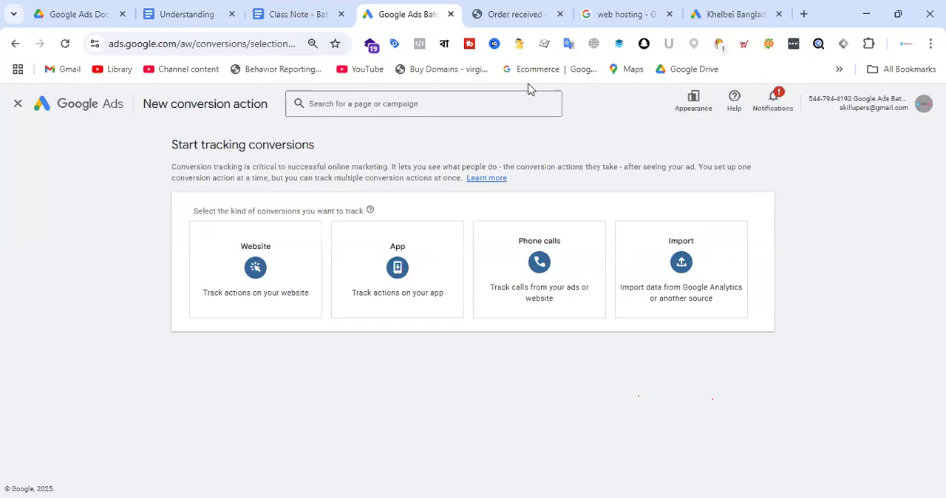
Open the cosmetics store's home page and highlight the customer ID in the other Google Ads account.
{"action": "key", "text": "ctrl+Tab"}
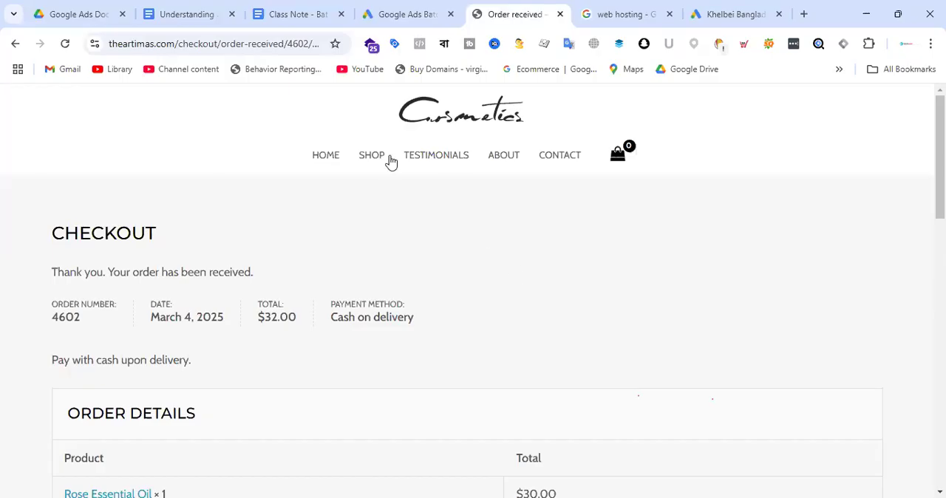
{"action": "left_click", "coordinate": [316, 153]}
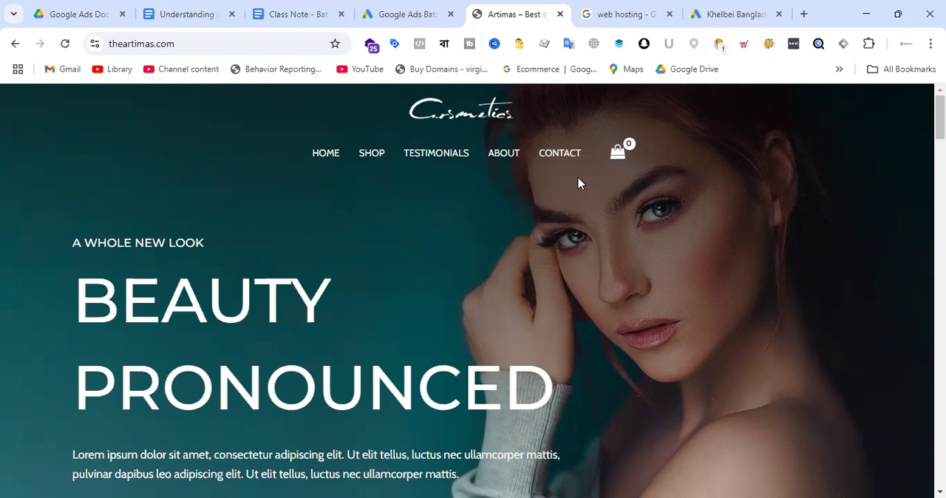
{"action": "left_click", "coordinate": [444, 9]}
{"action": "left_click_drag", "start_coordinate": [809, 98], "coordinate": [855, 99]}
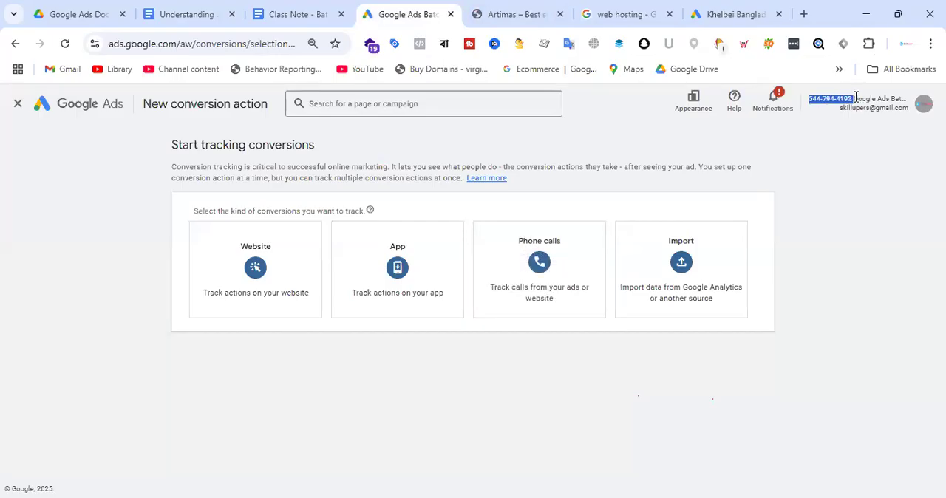
{"action": "left_click", "coordinate": [509, 10]}
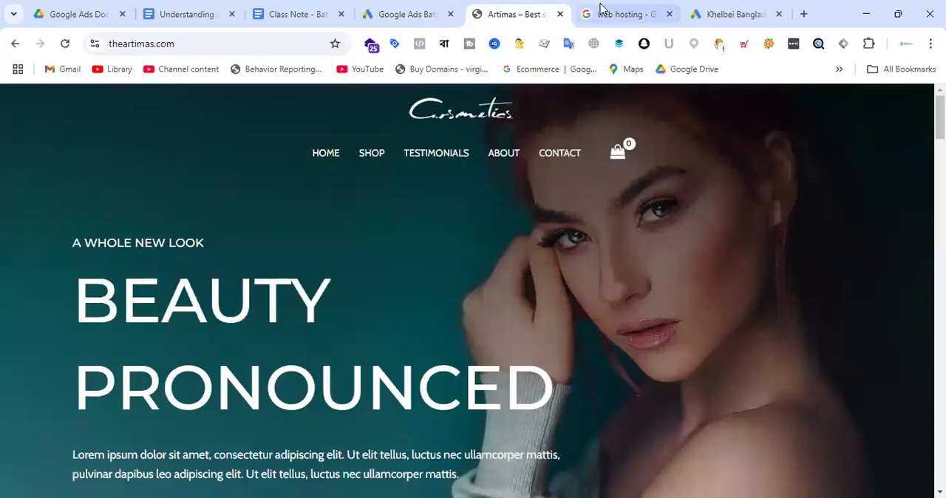
{"action": "left_click", "coordinate": [738, 13]}
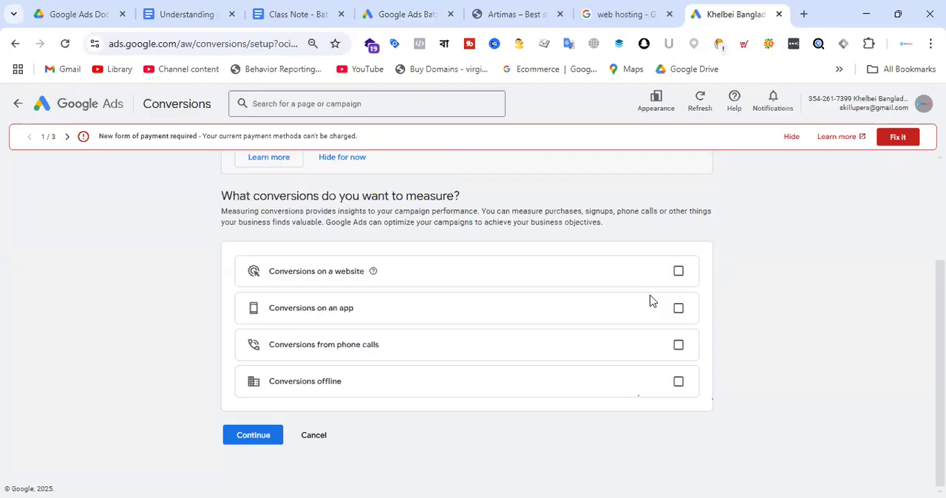
Examine the offline and website conversion options alongside the store home page and the other account's conversion types.
{"action": "left_click_drag", "start_coordinate": [266, 385], "coordinate": [352, 388]}
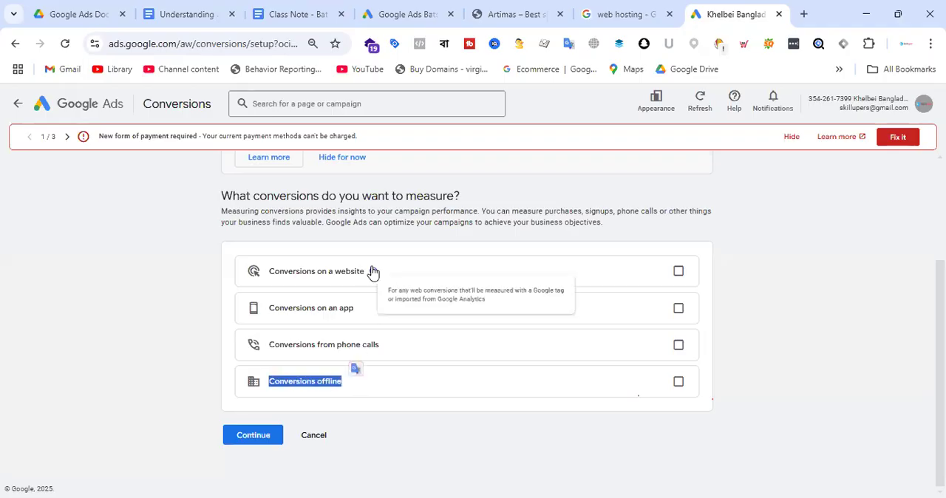
{"action": "left_click", "coordinate": [657, 463]}
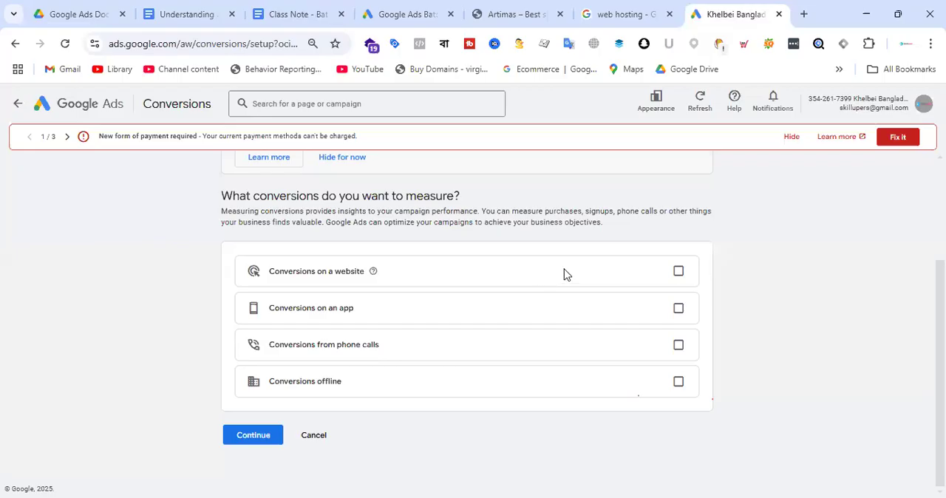
{"action": "left_click", "coordinate": [504, 6]}
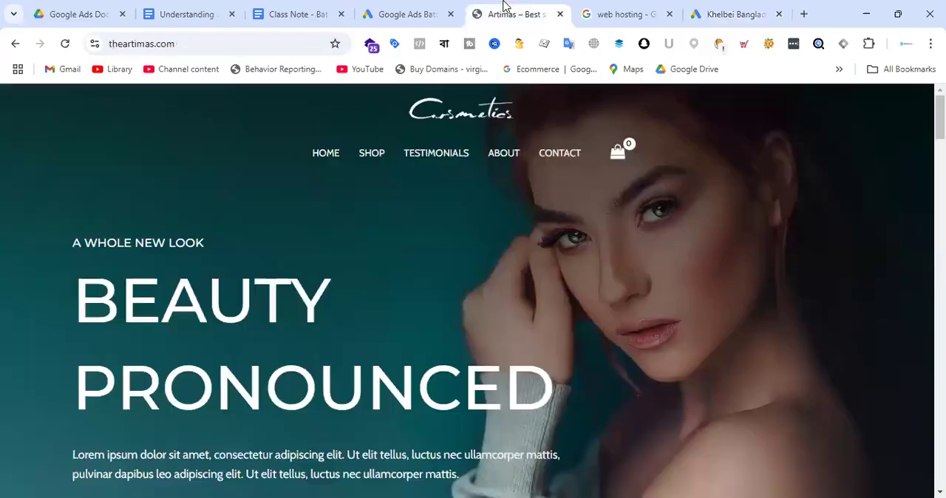
{"action": "left_click", "coordinate": [408, 14]}
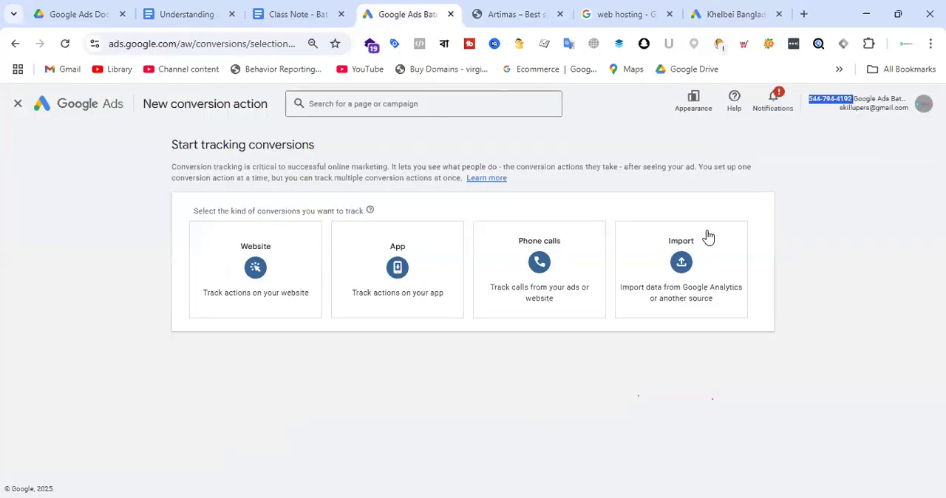
{"action": "left_click", "coordinate": [517, 14]}
Choose Conversions on a website in the Khelbei Bangladesh account's setup and try to continue.
{"action": "left_click", "coordinate": [714, 10]}
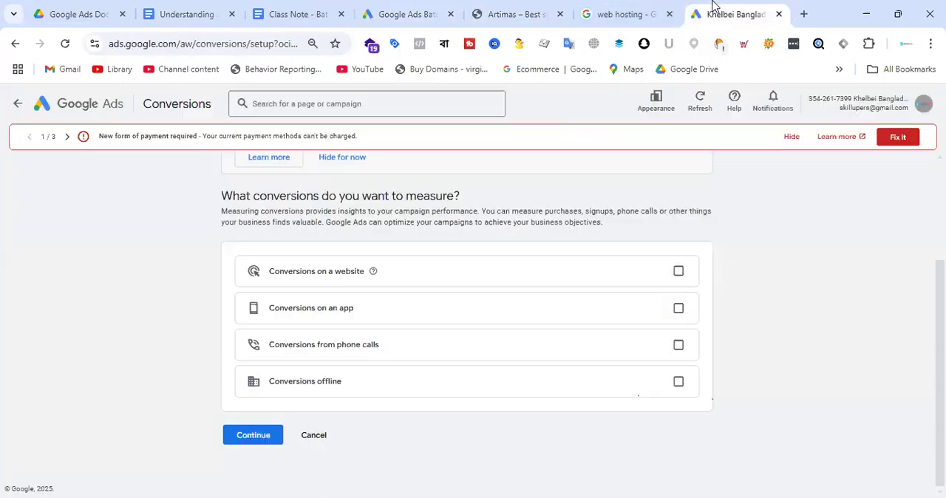
{"action": "left_click", "coordinate": [678, 271]}
{"action": "left_click", "coordinate": [254, 465]}
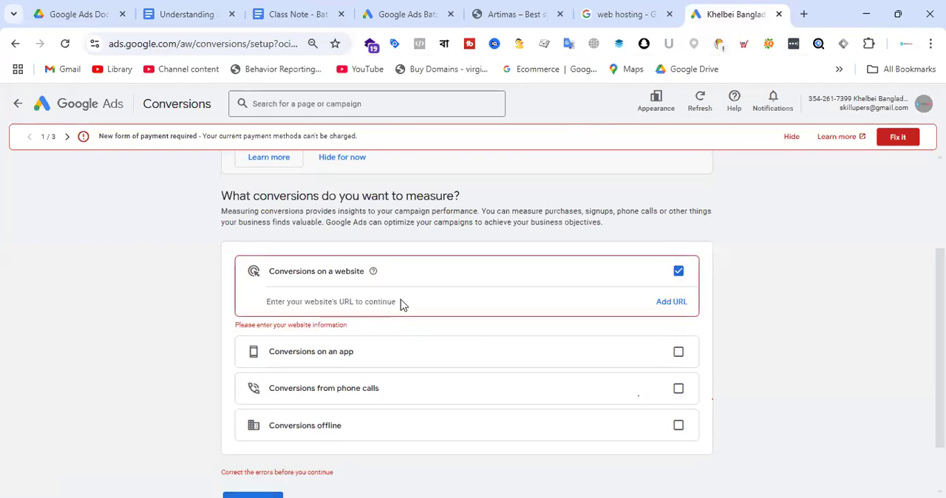
{"action": "left_click", "coordinate": [671, 304]}
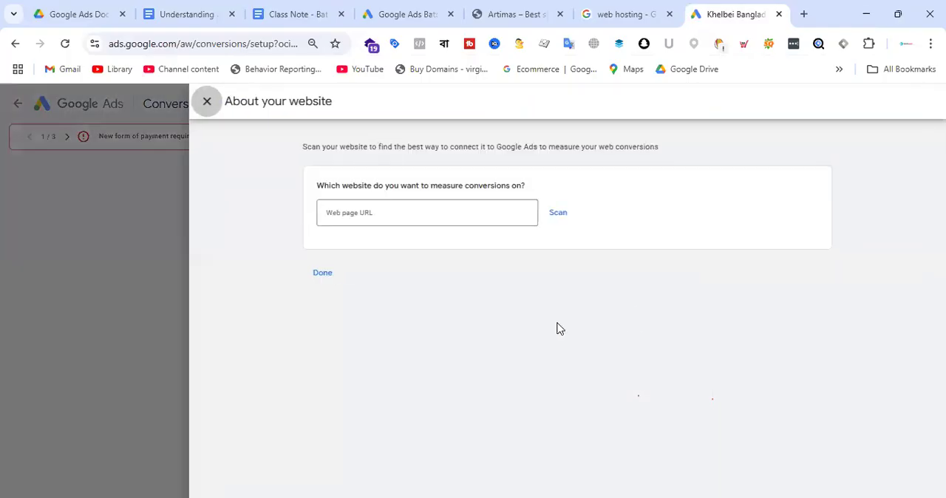
{"action": "left_click", "coordinate": [421, 212]}
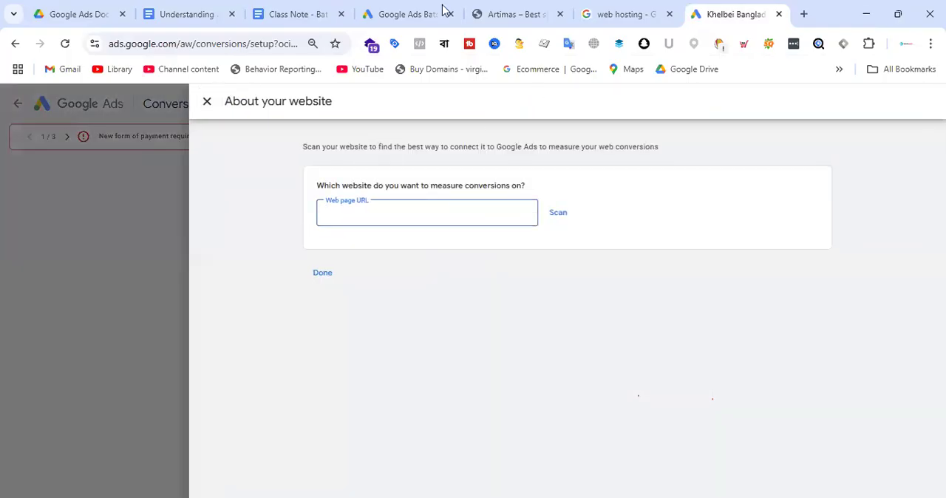
{"action": "left_click", "coordinate": [466, 9]}
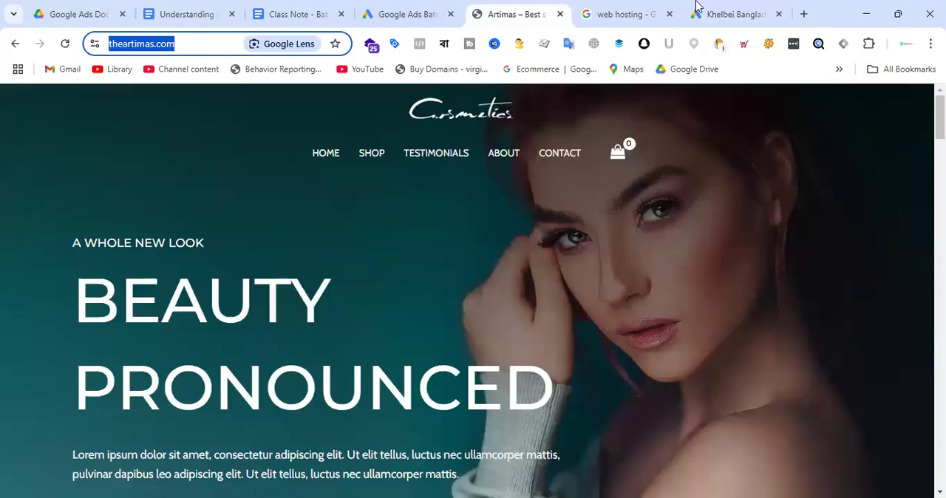
{"action": "left_click", "coordinate": [749, 11]}
{"action": "type", "text": "https://theartimas.com/"}
{"action": "left_click", "coordinate": [559, 214]}
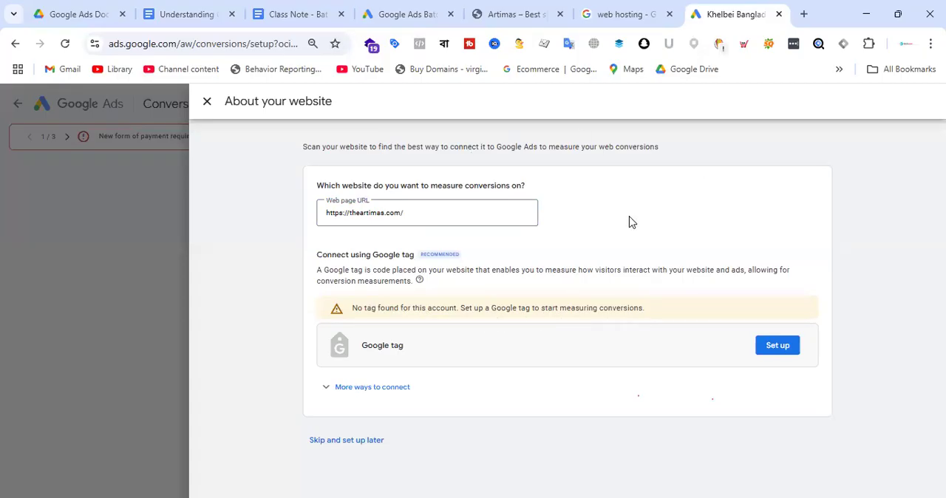
Start the Google tag setup for the store's website, choose manual installation, and highlight the provided tag code.
{"action": "left_click", "coordinate": [402, 387]}
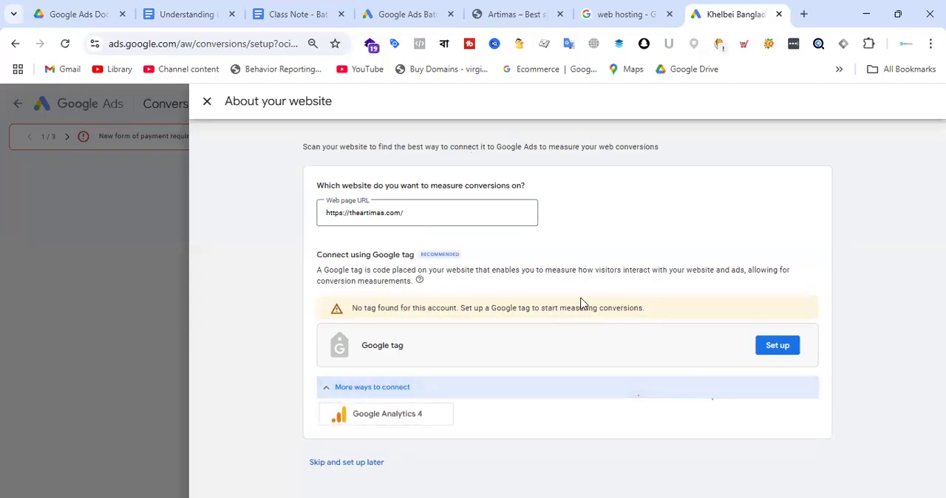
{"action": "left_click", "coordinate": [774, 347]}
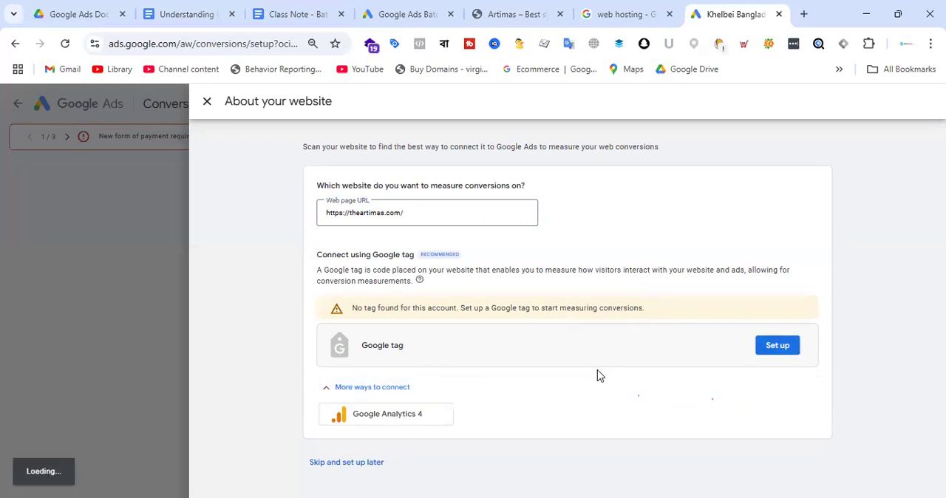
{"action": "left_click", "coordinate": [775, 353]}
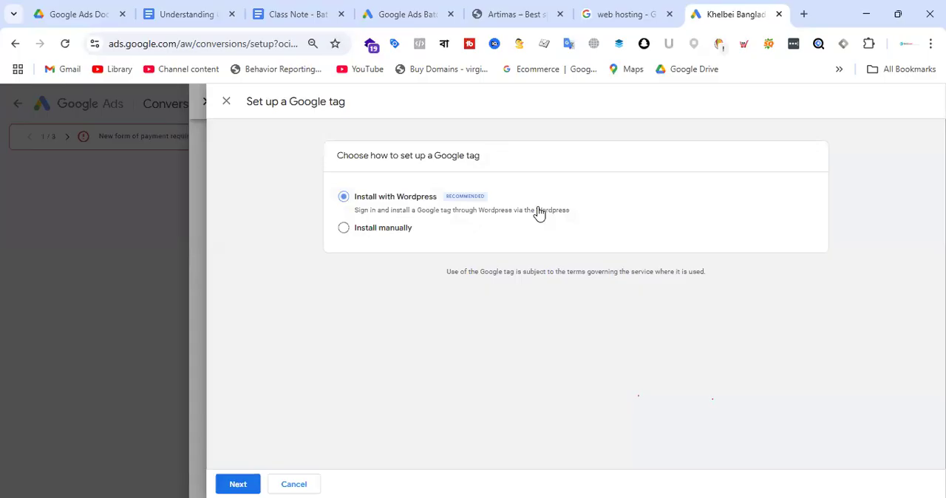
{"action": "left_click", "coordinate": [394, 228]}
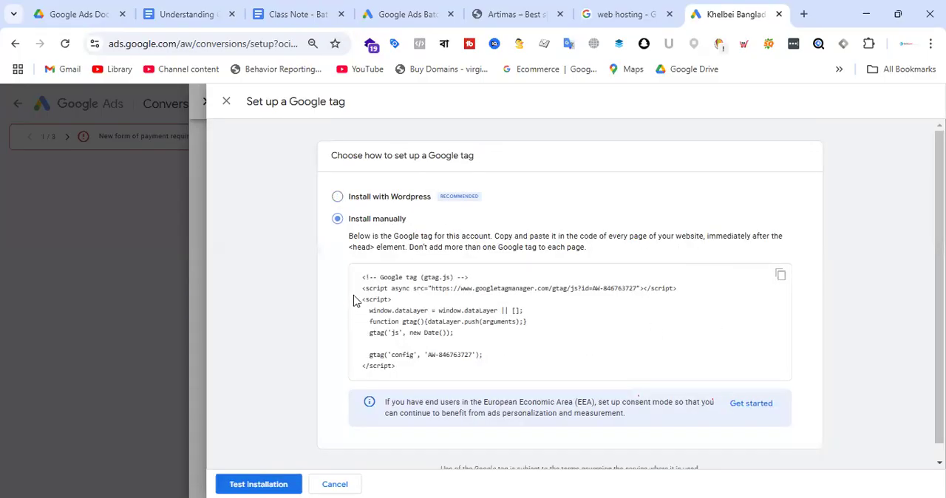
{"action": "scroll", "coordinate": [475, 274], "scroll_direction": "down", "scroll_amount": 1}
{"action": "left_click_drag", "start_coordinate": [361, 261], "coordinate": [455, 362]}
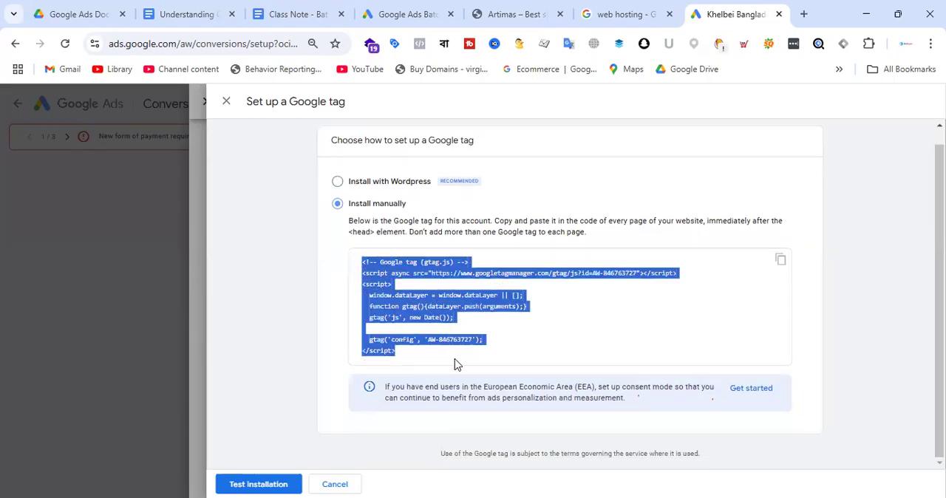
{"action": "left_click", "coordinate": [574, 309]}
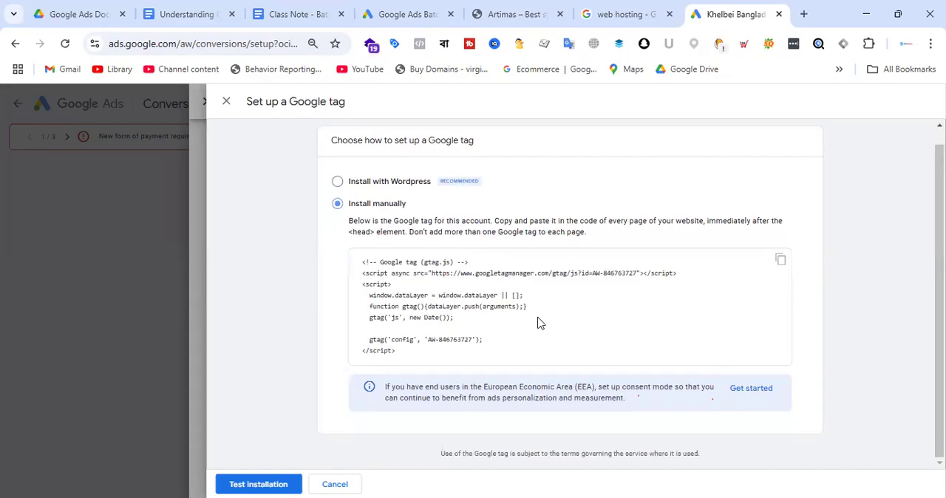
Compare the Google Ads Batch-19 account's conversion types with the cosmetics store's home page.
{"action": "left_click", "coordinate": [415, 15]}
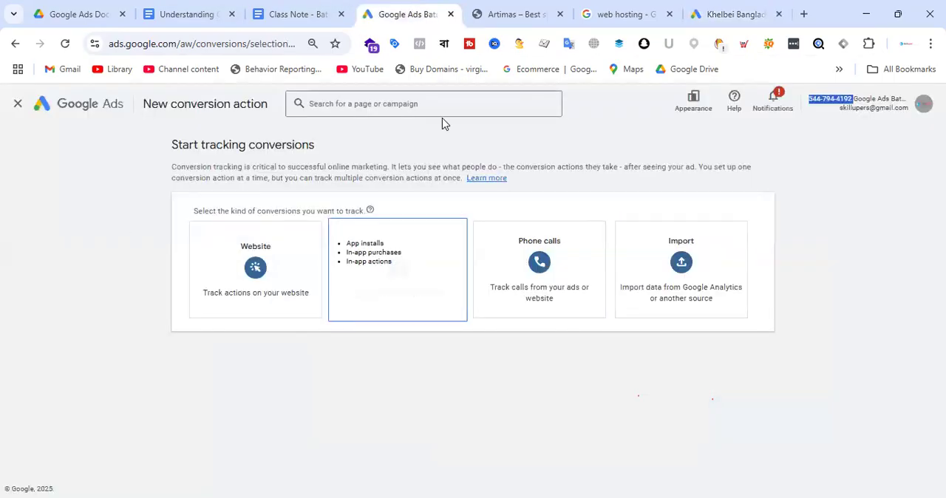
{"action": "left_click", "coordinate": [521, 14]}
{"action": "left_click", "coordinate": [420, 13]}
{"action": "left_click", "coordinate": [513, 13]}
{"action": "left_click", "coordinate": [419, 13]}
{"action": "left_click", "coordinate": [510, 11]}
{"action": "left_click", "coordinate": [441, 14]}
{"action": "left_click", "coordinate": [520, 13]}
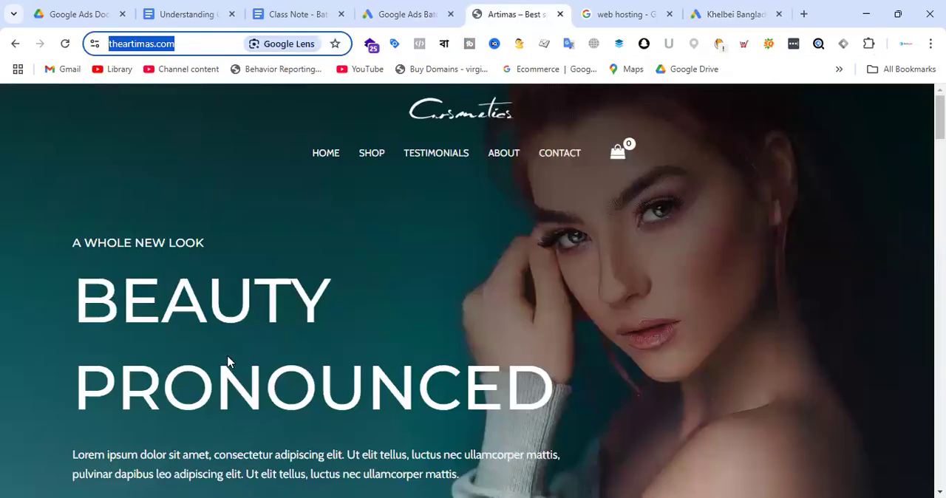
{"action": "key", "text": "ctrl+shift+Tab"}
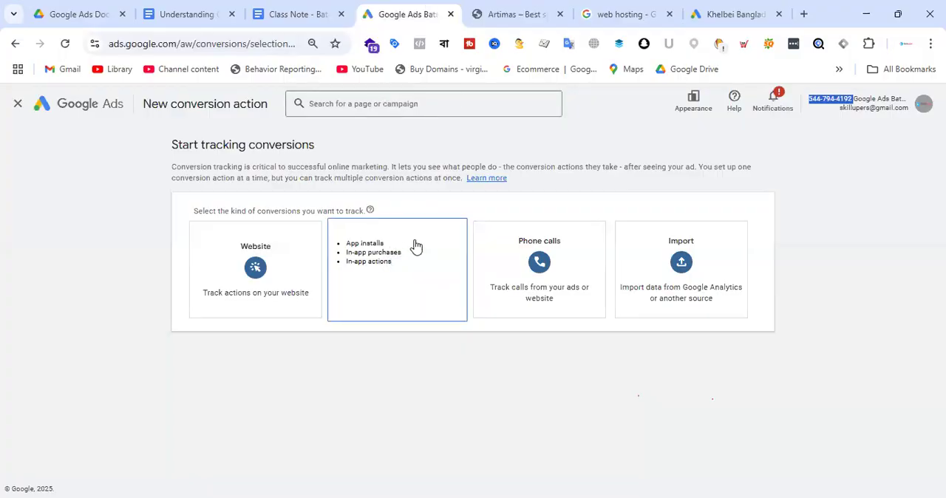
{"action": "key", "text": "ctrl+Tab"}
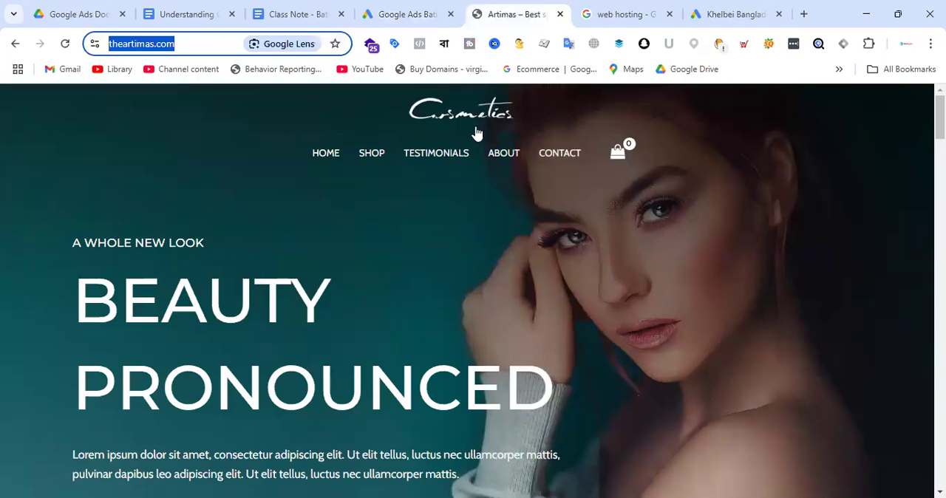
{"action": "left_click", "coordinate": [403, 15]}
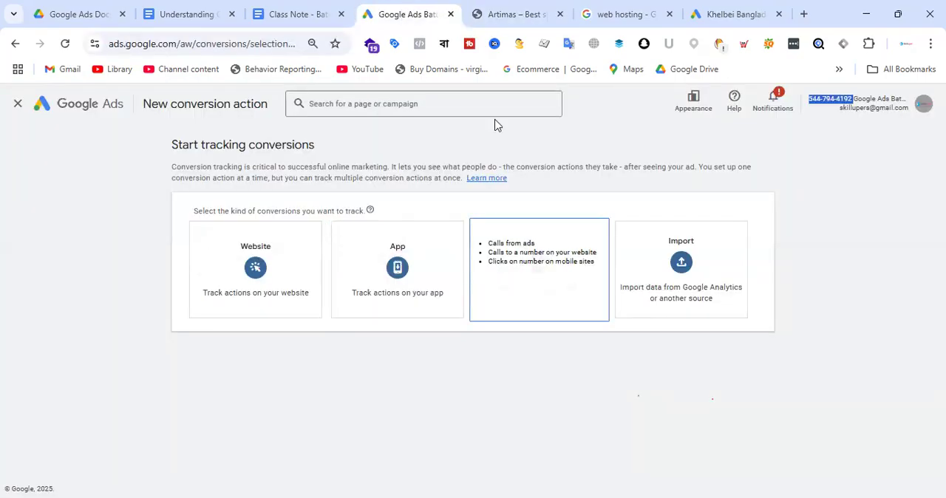
{"action": "key", "text": "ctrl+Tab"}
{"action": "left_click", "coordinate": [424, 13]}
{"action": "left_click", "coordinate": [517, 9]}
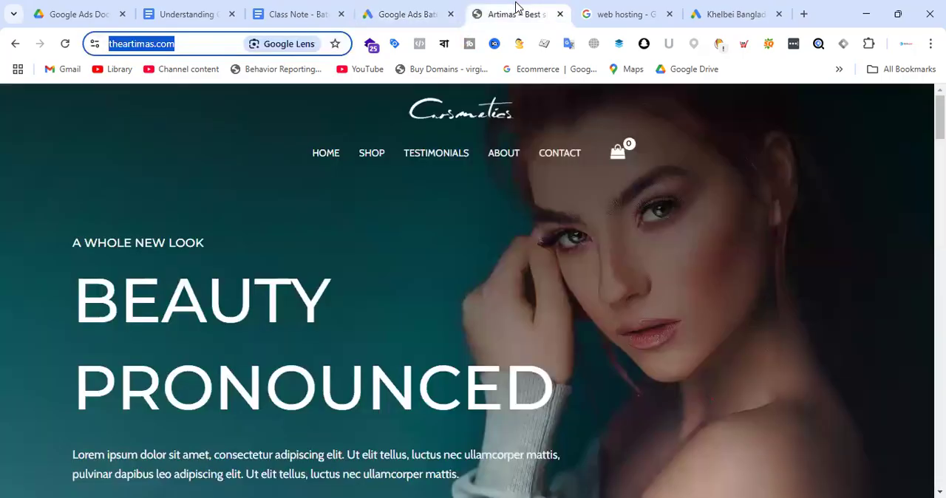
Return to the Khelbei Bangladesh account's Google tag setup and highlight the full manual installation snippet.
{"action": "left_click", "coordinate": [740, 12]}
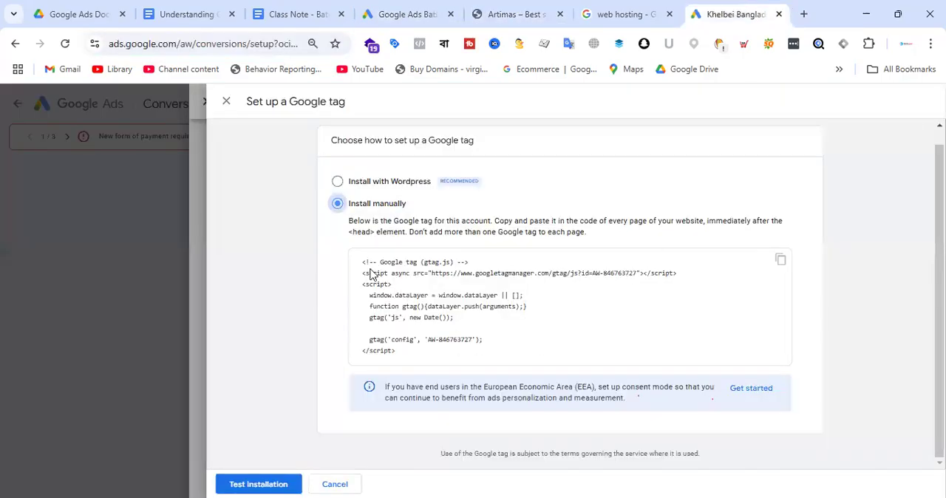
{"action": "mouse_move", "coordinate": [361, 260]}
{"action": "left_mouse_down"}
{"action": "mouse_move", "coordinate": [448, 359]}
{"action": "mouse_move", "coordinate": [359, 321]}
{"action": "mouse_move", "coordinate": [352, 269]}
{"action": "left_mouse_up"}
{"action": "left_click", "coordinate": [546, 336]}
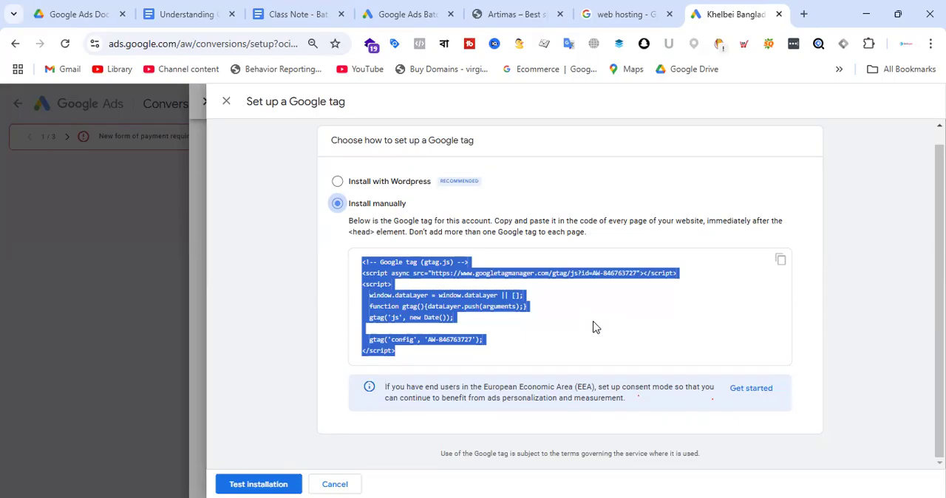
{"action": "left_click", "coordinate": [549, 309]}
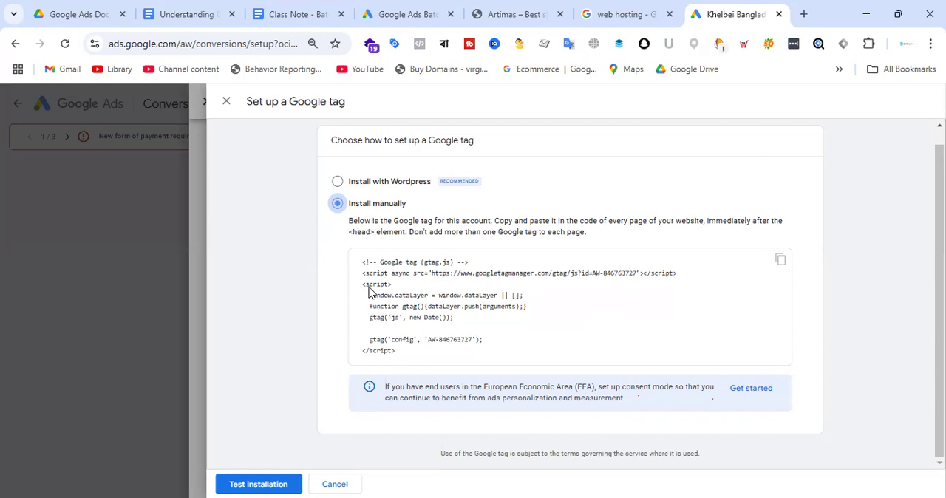
Highlight the opening and closing script tags, the second script block, the tag ID, and the complete snippet in the Google tag code.
{"action": "left_click_drag", "start_coordinate": [362, 285], "coordinate": [396, 287]}
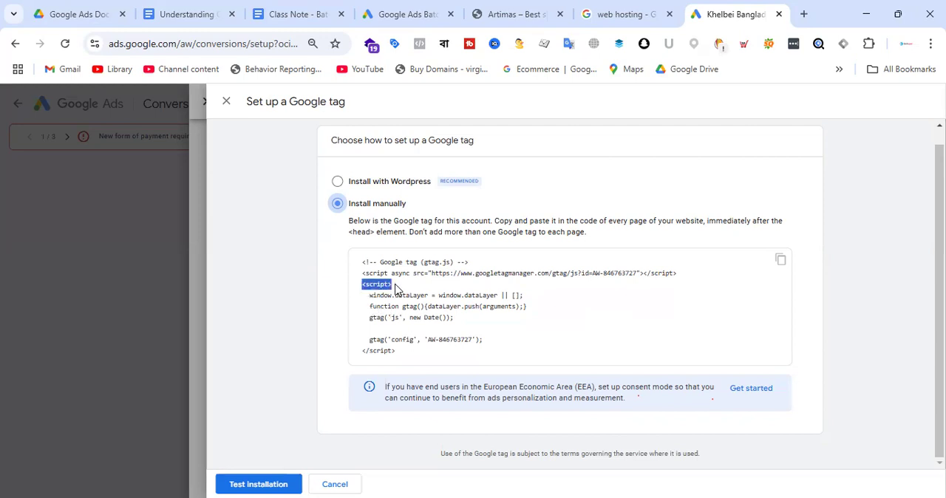
{"action": "left_click_drag", "start_coordinate": [362, 352], "coordinate": [399, 356]}
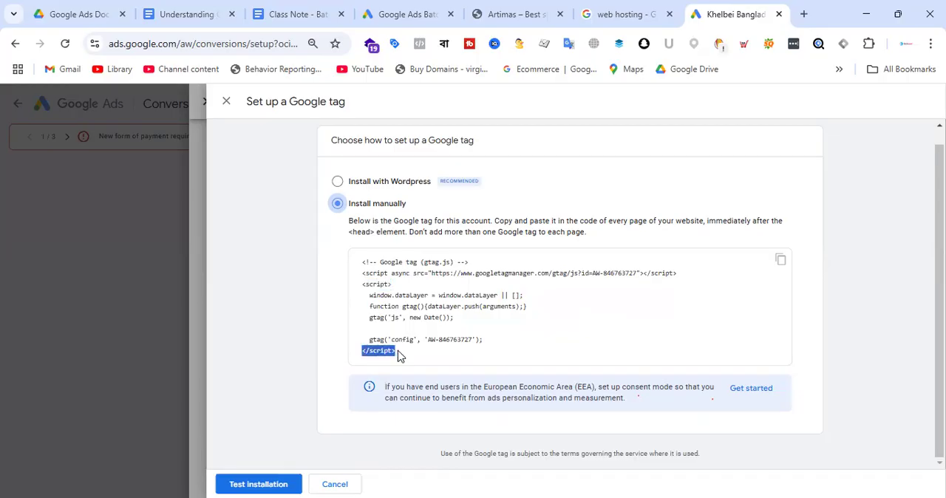
{"action": "left_click_drag", "start_coordinate": [362, 285], "coordinate": [483, 362]}
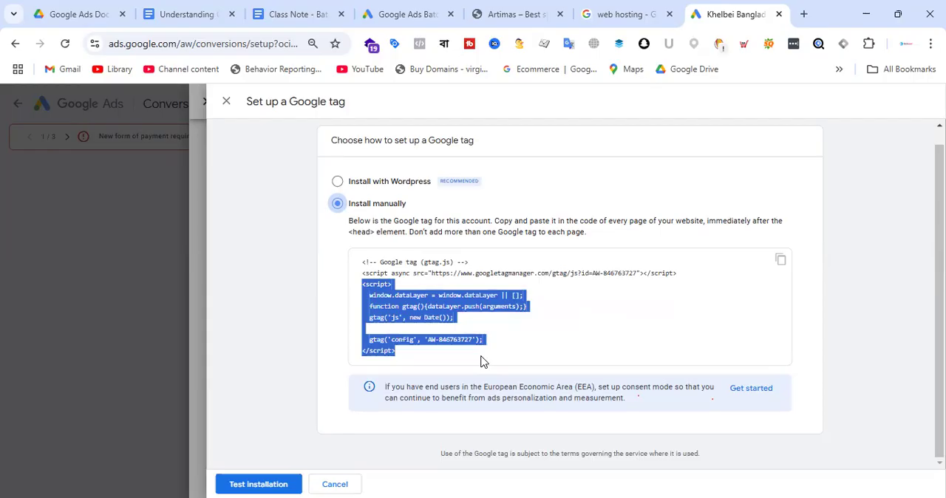
{"action": "left_click", "coordinate": [559, 337]}
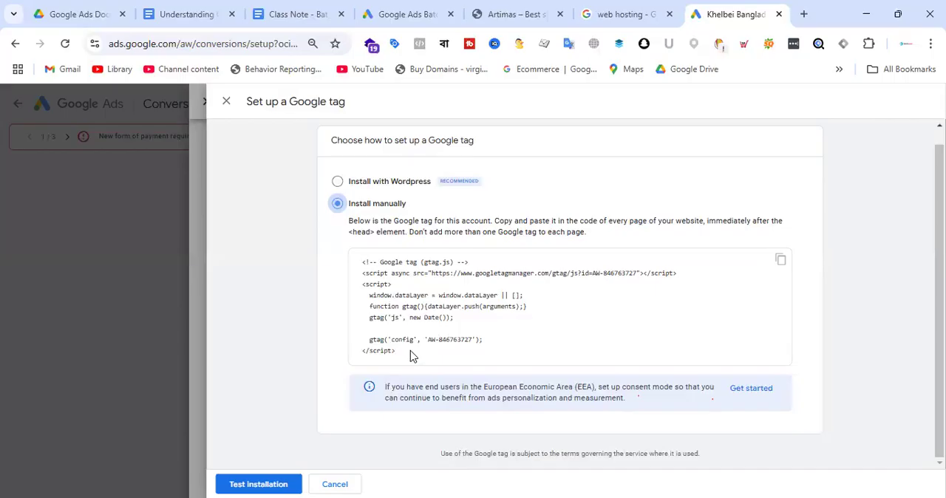
{"action": "left_click_drag", "start_coordinate": [428, 341], "coordinate": [473, 342]}
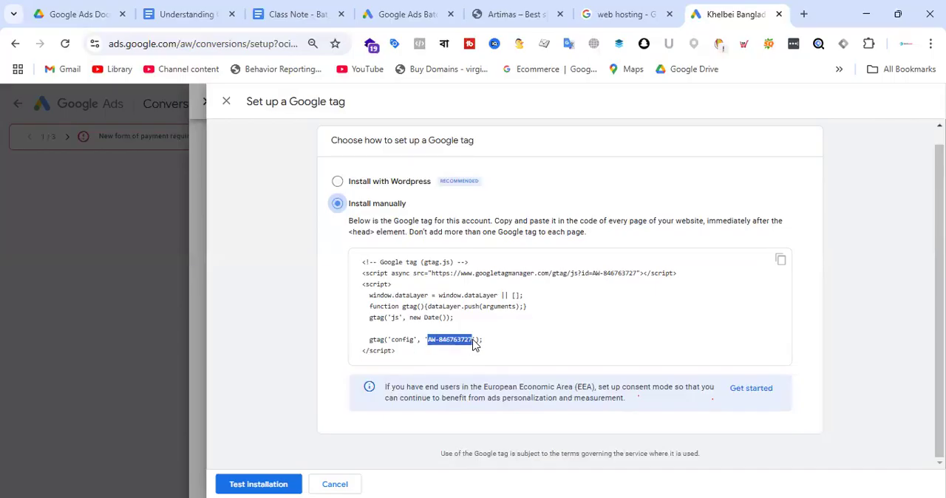
{"action": "left_click", "coordinate": [581, 319]}
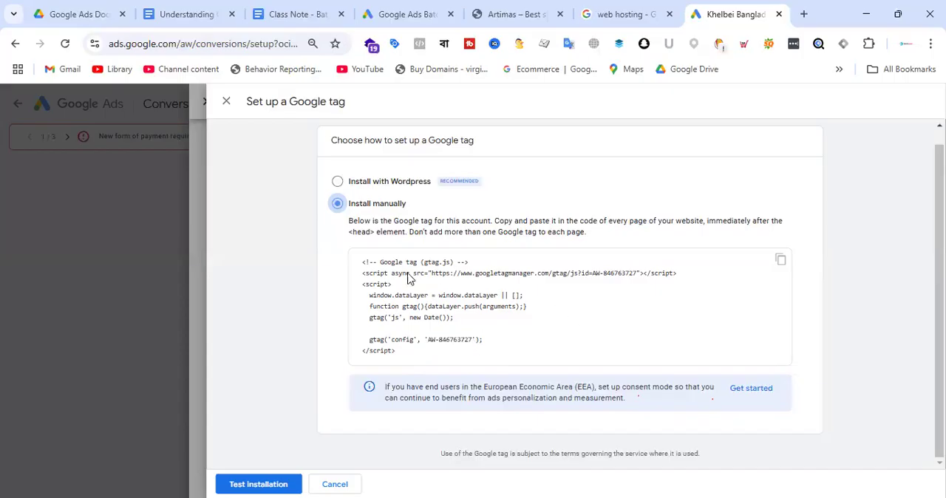
{"action": "left_click_drag", "start_coordinate": [359, 262], "coordinate": [434, 350]}
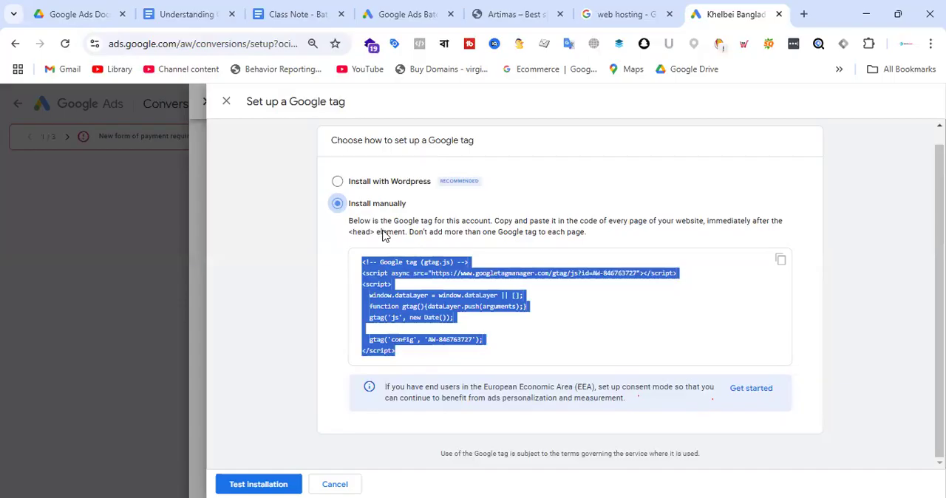
{"action": "left_click_drag", "start_coordinate": [346, 235], "coordinate": [440, 357]}
Examine the store home page alongside the Batch-19 account's new conversion page and the Khelbei Bangladesh tag setup.
{"action": "left_click", "coordinate": [540, 6]}
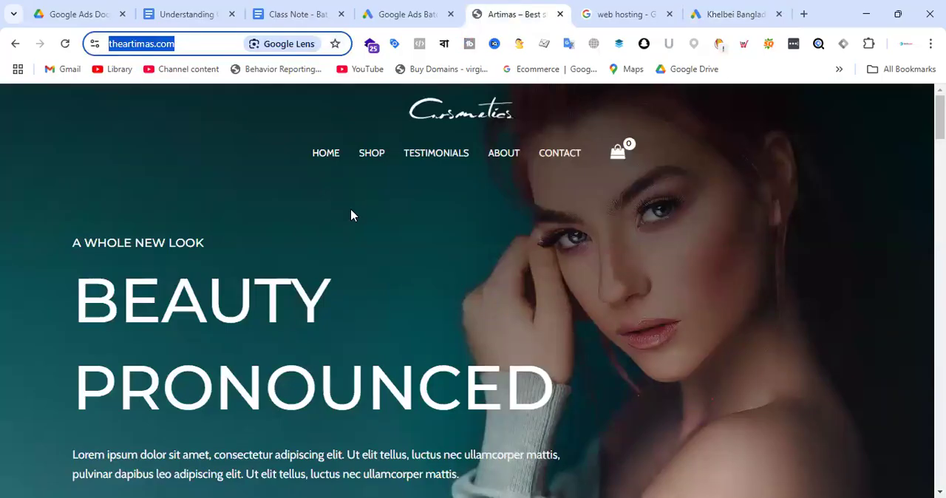
{"action": "left_click", "coordinate": [425, 13]}
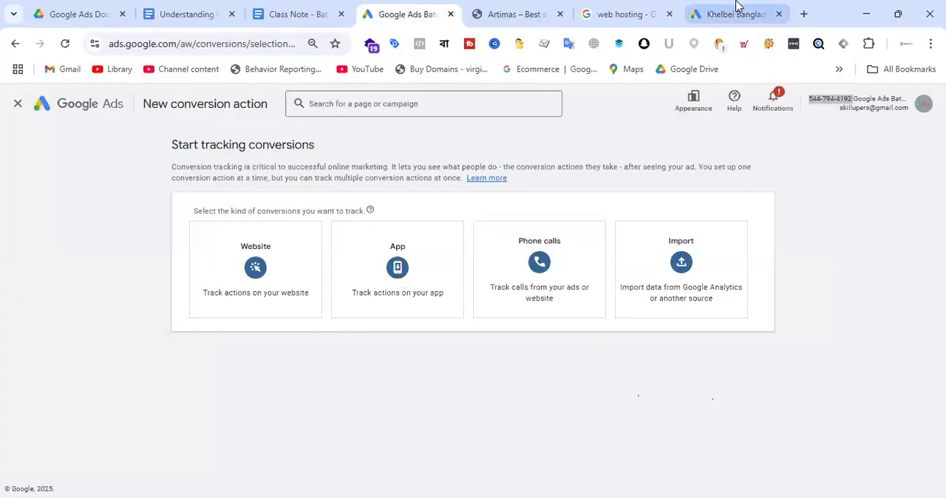
{"action": "left_click", "coordinate": [735, 12]}
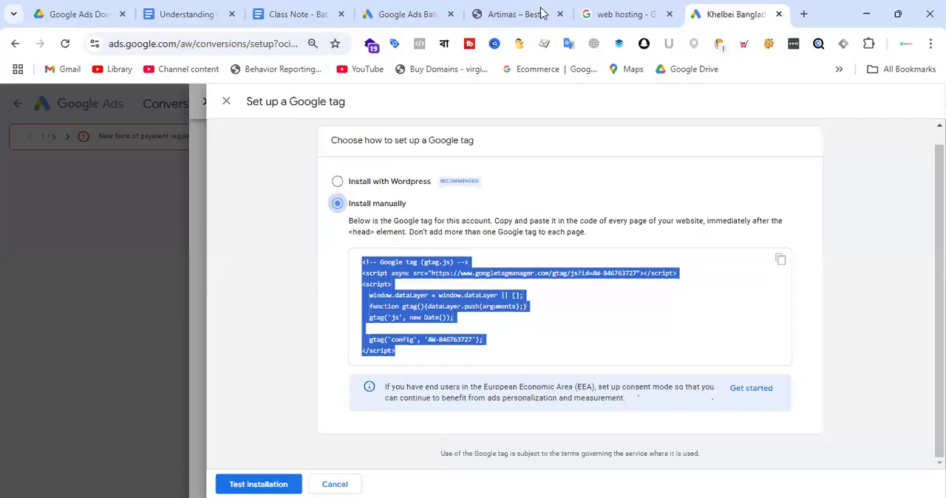
{"action": "left_click", "coordinate": [504, 14]}
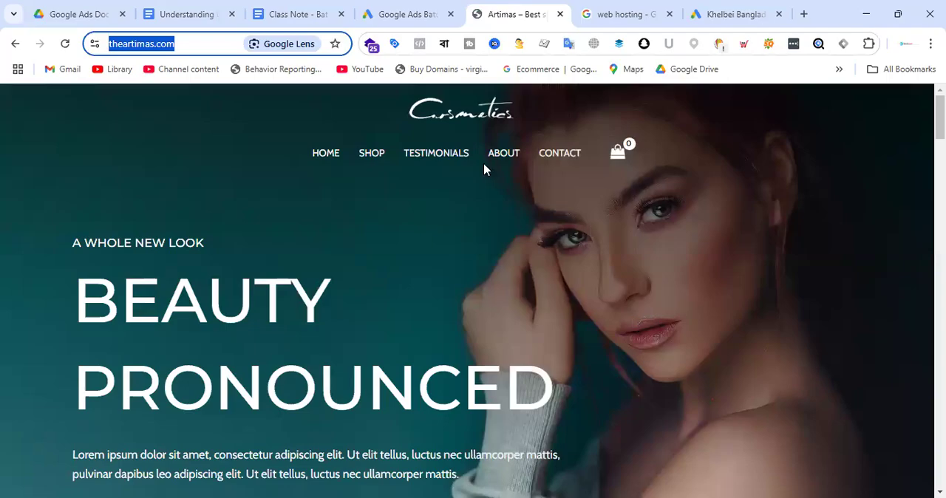
{"action": "left_click", "coordinate": [430, 9]}
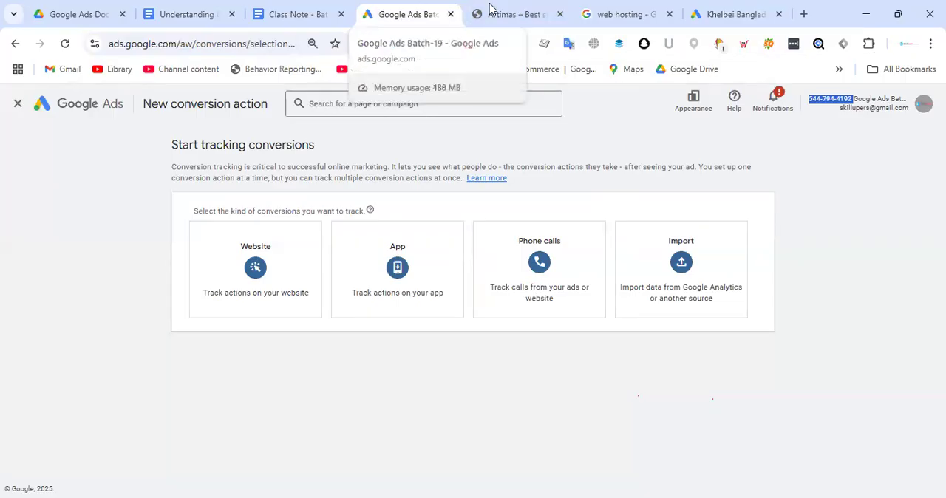
{"action": "left_click", "coordinate": [531, 12]}
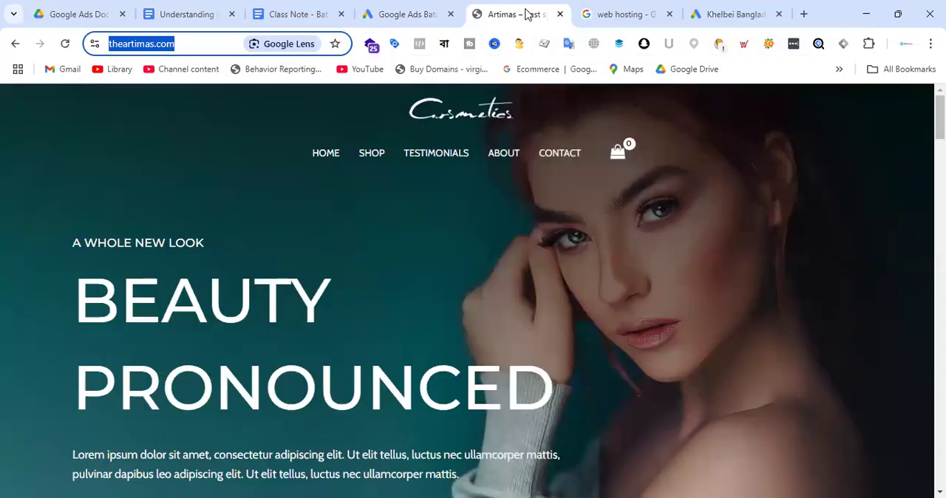
{"action": "left_click", "coordinate": [400, 14]}
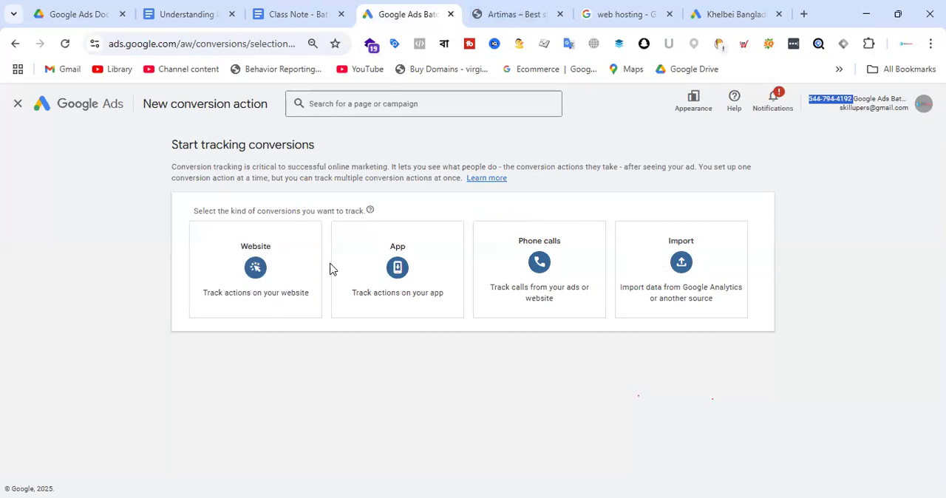
Reopen the Khelbei Bangladesh account's manual installation instructions and highlight the entire gtag.js snippet for copying.
{"action": "left_click", "coordinate": [727, 13]}
{"action": "left_click", "coordinate": [498, 328]}
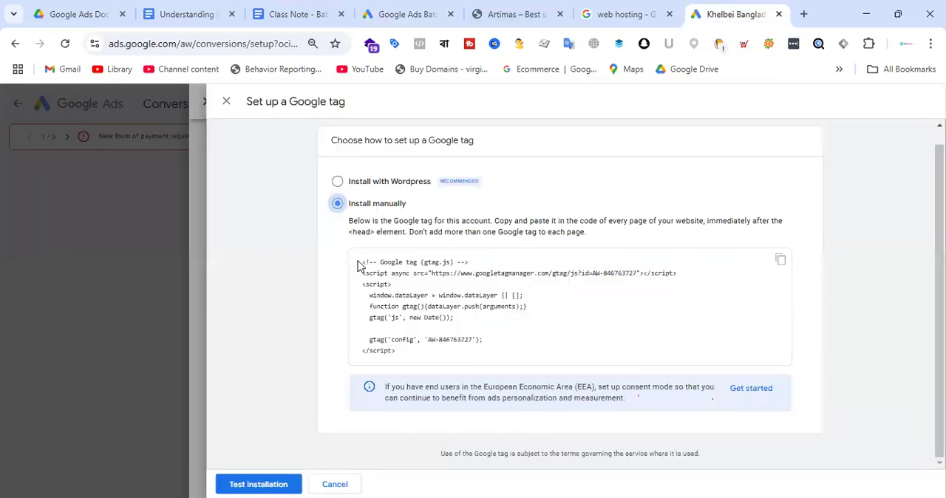
{"action": "left_click_drag", "start_coordinate": [359, 262], "coordinate": [473, 358]}
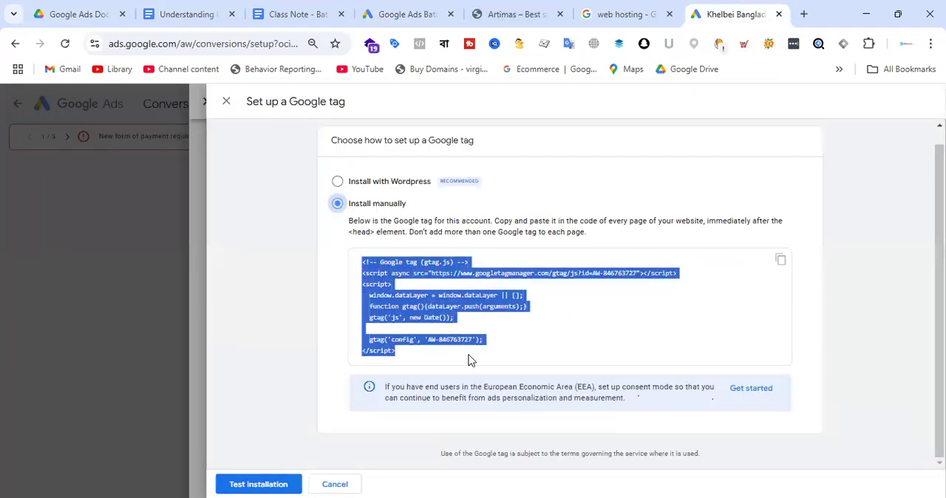
{"action": "left_click", "coordinate": [541, 334]}
{"action": "left_click_drag", "start_coordinate": [426, 362], "coordinate": [348, 266]}
{"action": "left_click", "coordinate": [584, 327]}
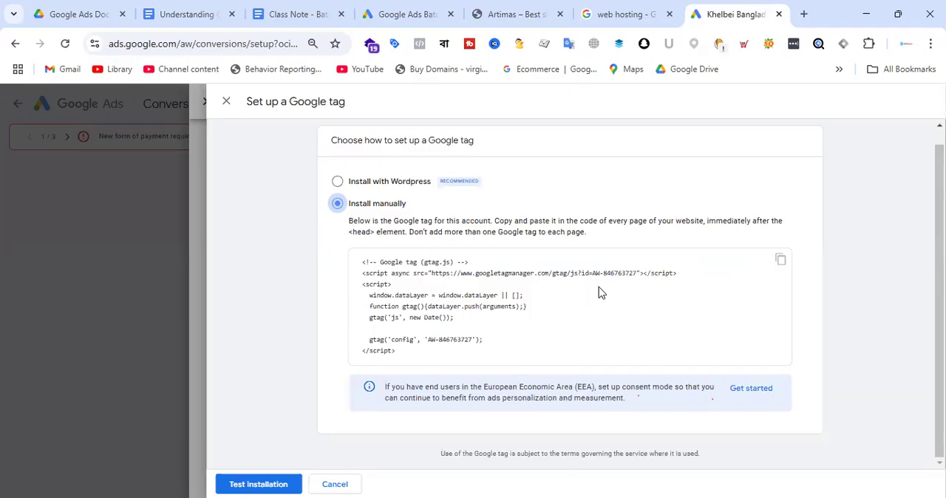
{"action": "scroll", "coordinate": [599, 288], "scroll_direction": "up", "scroll_amount": 1}
{"action": "scroll", "coordinate": [600, 292], "scroll_direction": "down", "scroll_amount": 1}
{"action": "left_click_drag", "start_coordinate": [362, 263], "coordinate": [397, 352]}
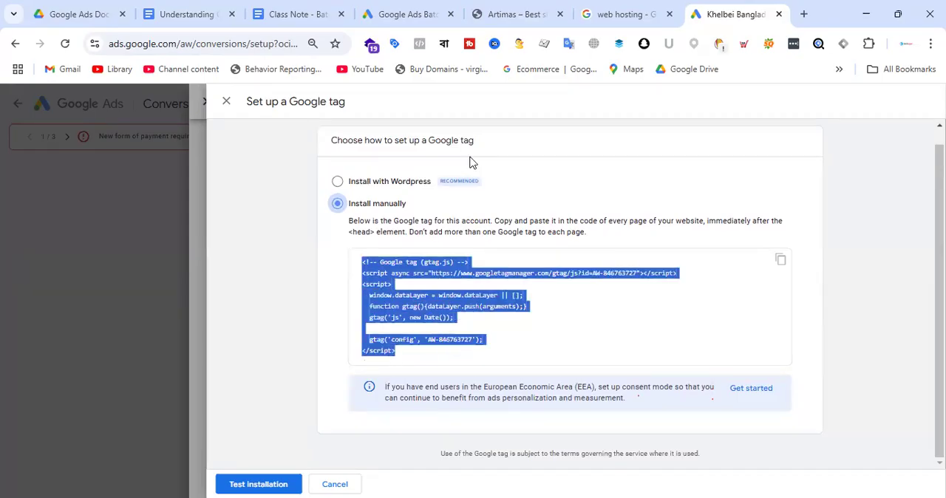
Open the cosmetics store's home page and look through it down to the Add a Flavor to Being a Girl products.
{"action": "left_click", "coordinate": [525, 6]}
{"action": "scroll", "coordinate": [605, 236], "scroll_direction": "down", "scroll_amount": 1}
{"action": "scroll", "coordinate": [633, 232], "scroll_direction": "up", "scroll_amount": 1}
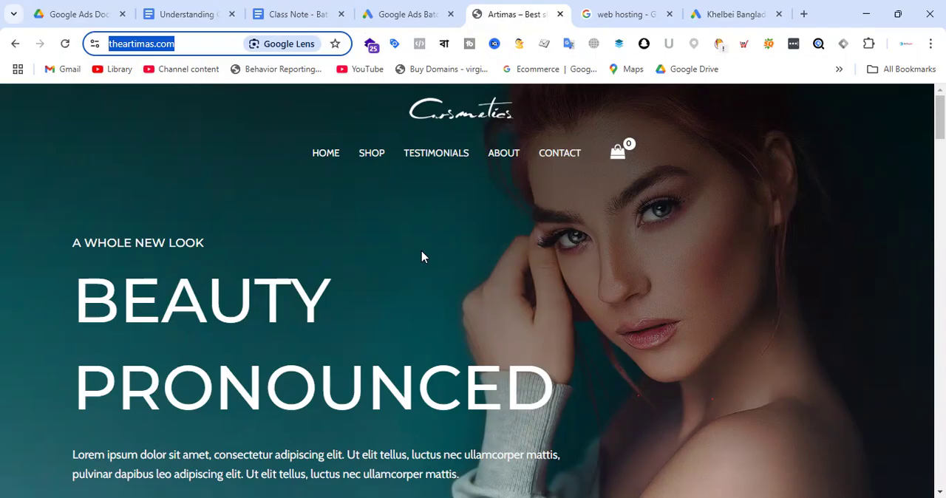
{"action": "scroll", "coordinate": [436, 260], "scroll_direction": "down", "scroll_amount": 7}
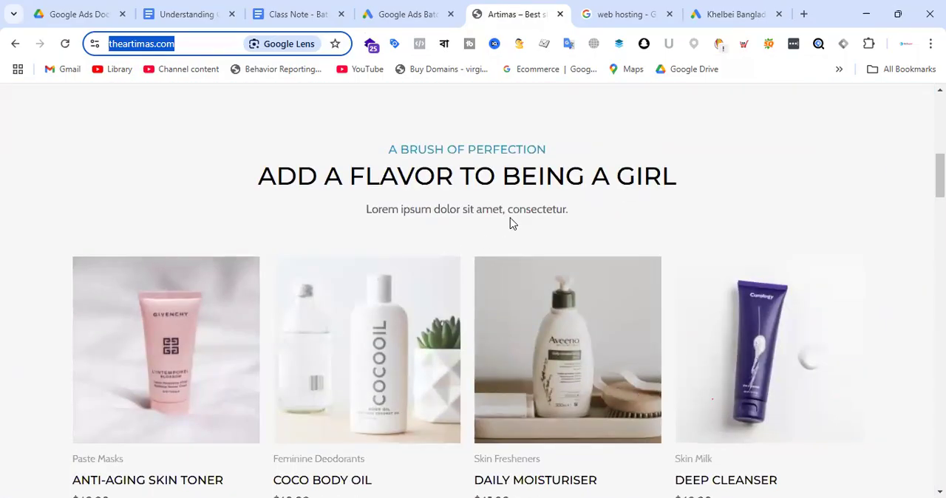
Look through the store home page down to its footer, reload it, and review its header, product sections and footer again.
{"action": "scroll", "coordinate": [518, 236], "scroll_direction": "down", "scroll_amount": 10}
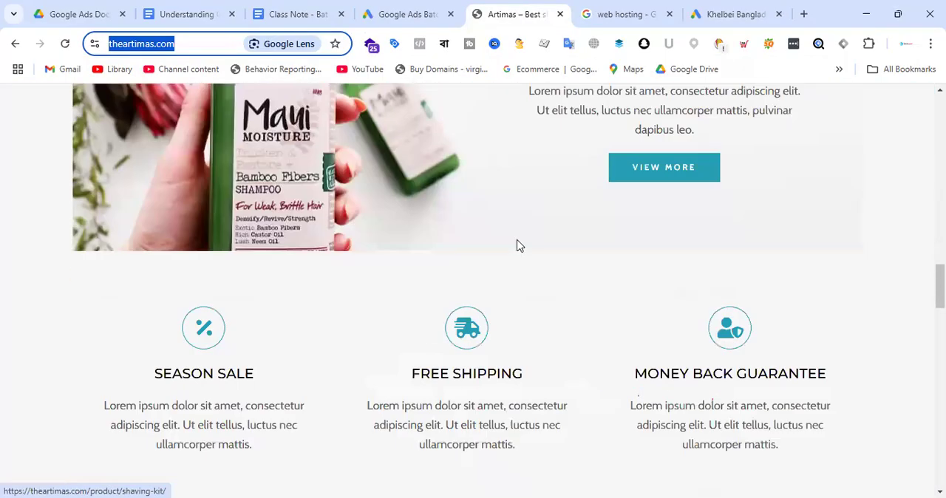
{"action": "scroll", "coordinate": [540, 256], "scroll_direction": "down", "scroll_amount": 15}
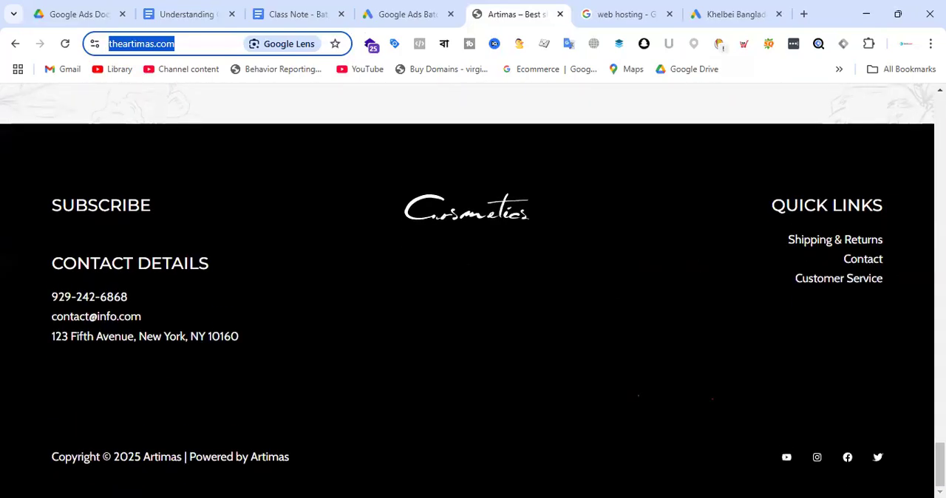
{"action": "key", "text": "Return"}
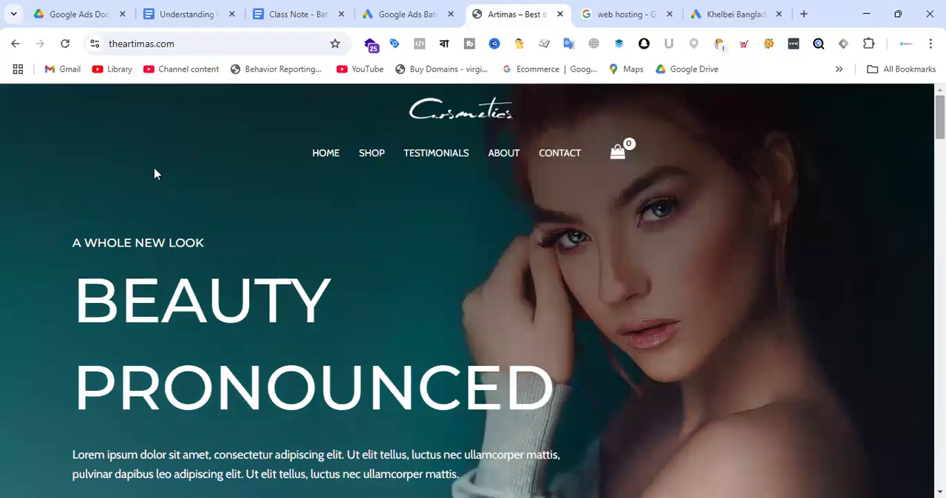
{"action": "scroll", "coordinate": [359, 249], "scroll_direction": "down", "scroll_amount": 10}
{"action": "scroll", "coordinate": [428, 243], "scroll_direction": "down", "scroll_amount": 15}
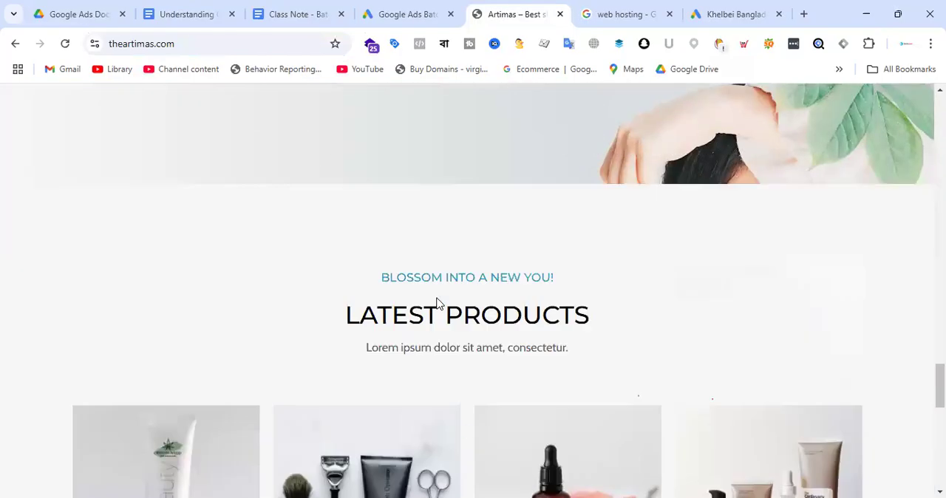
{"action": "scroll", "coordinate": [460, 276], "scroll_direction": "up", "scroll_amount": 8}
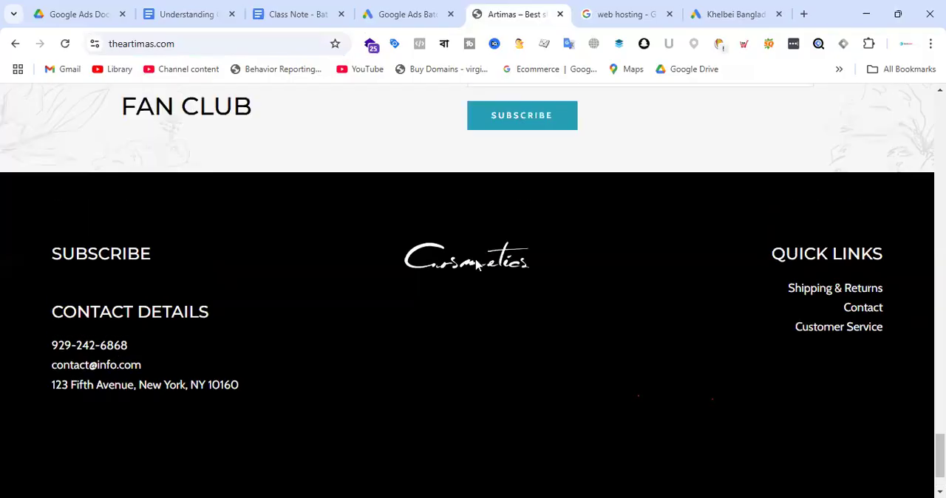
{"action": "scroll", "coordinate": [477, 264], "scroll_direction": "up", "scroll_amount": 10}
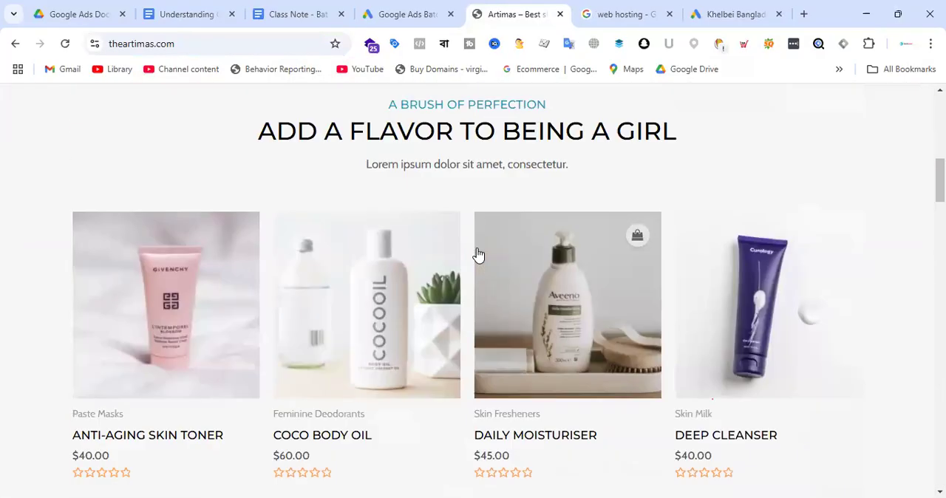
{"action": "scroll", "coordinate": [500, 249], "scroll_direction": "down", "scroll_amount": 4}
Open the Coco Body Oil product page, highlight its footer, and compare its header, body and footer areas.
{"action": "left_click", "coordinate": [330, 161]}
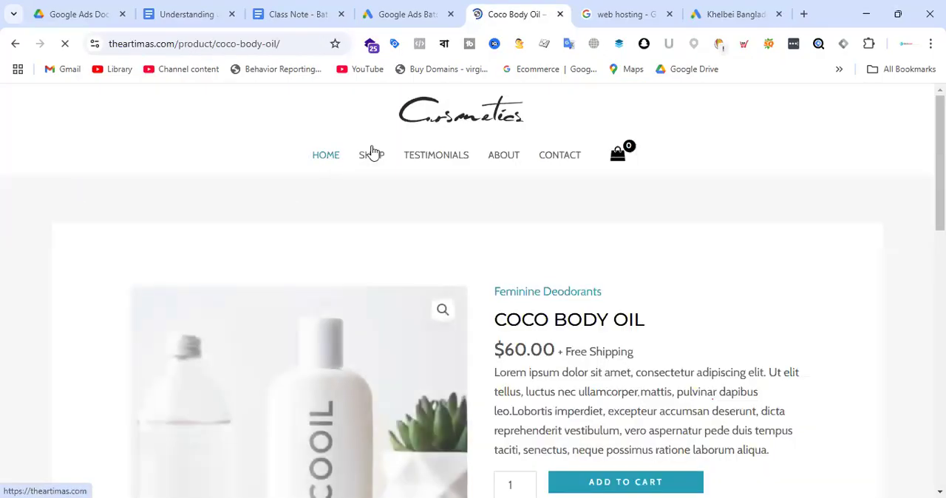
{"action": "scroll", "coordinate": [665, 266], "scroll_direction": "down", "scroll_amount": 12}
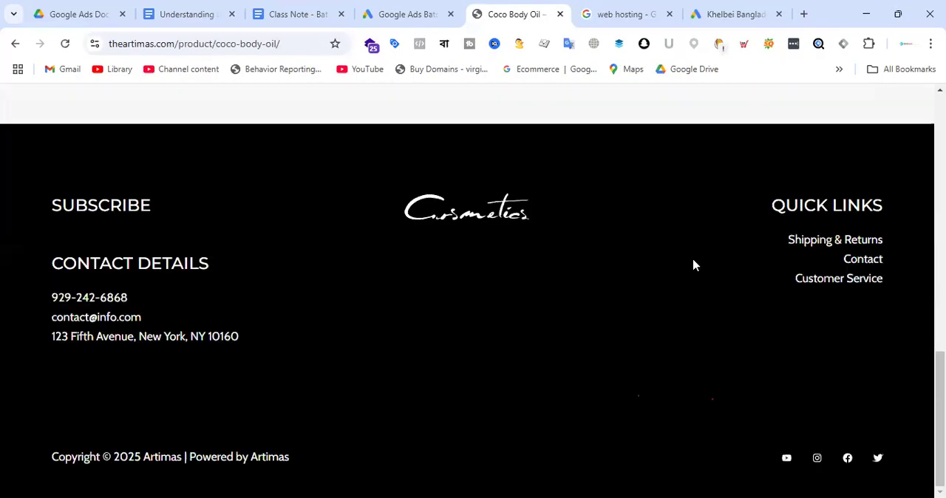
{"action": "left_click_drag", "start_coordinate": [114, 192], "coordinate": [865, 444]}
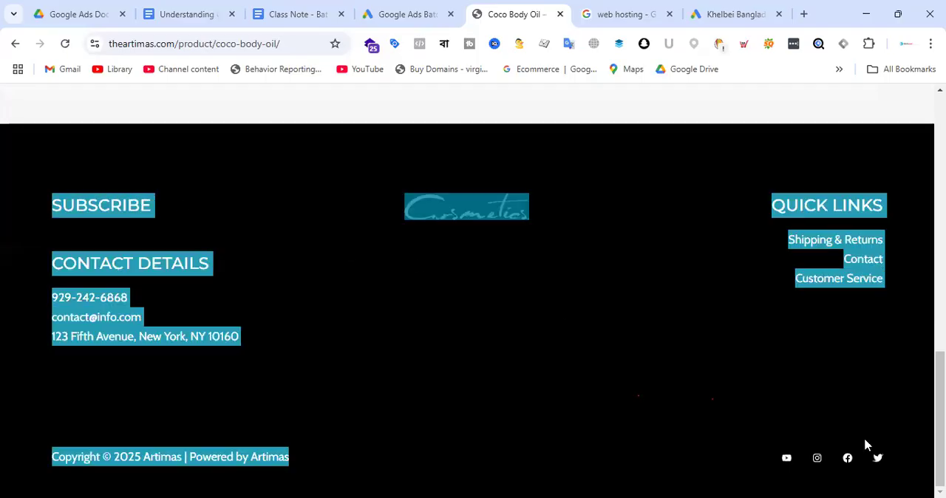
{"action": "scroll", "coordinate": [709, 316], "scroll_direction": "up", "scroll_amount": 15}
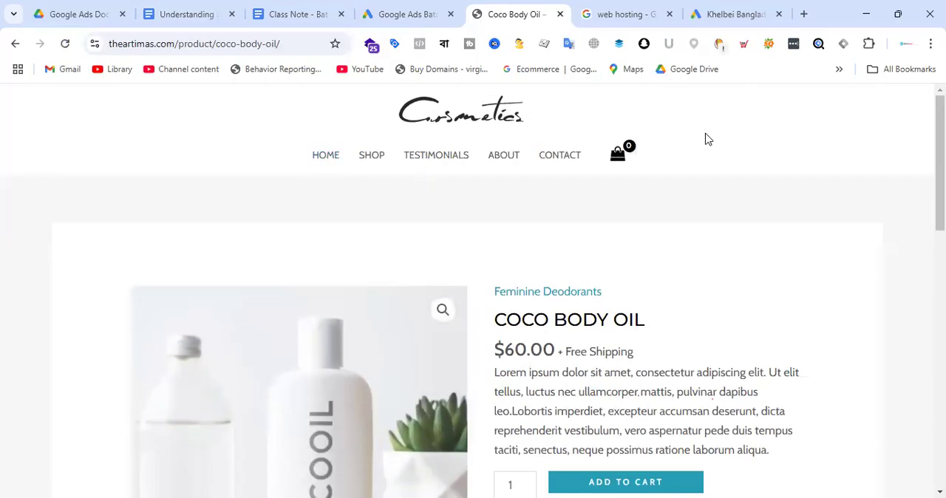
{"action": "scroll", "coordinate": [517, 225], "scroll_direction": "down", "scroll_amount": 1}
{"action": "scroll", "coordinate": [517, 224], "scroll_direction": "down", "scroll_amount": 10}
{"action": "scroll", "coordinate": [509, 206], "scroll_direction": "up", "scroll_amount": 10}
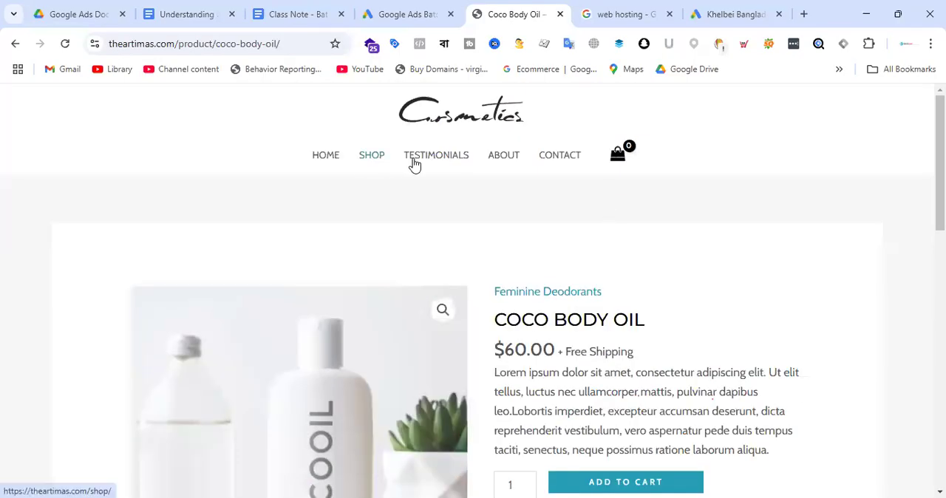
Open the store's About page, look through its content, and highlight its footer section.
{"action": "left_click", "coordinate": [338, 159]}
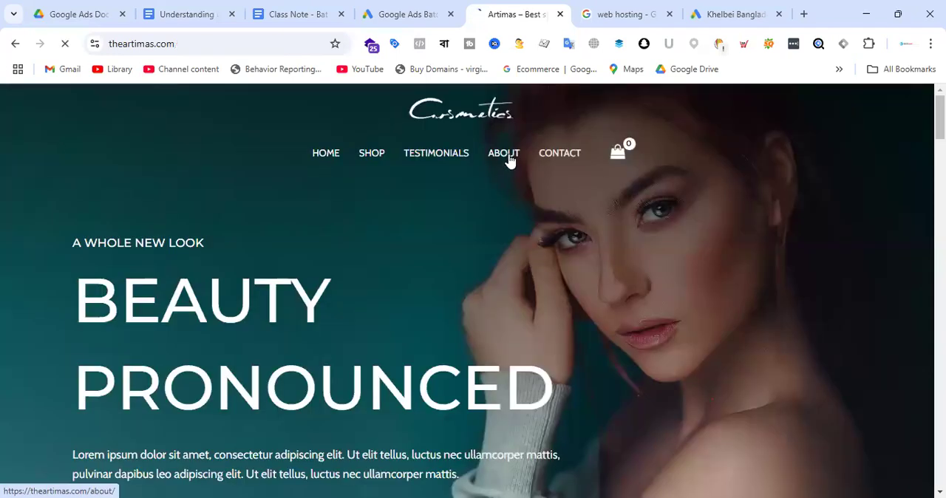
{"action": "left_click", "coordinate": [507, 158]}
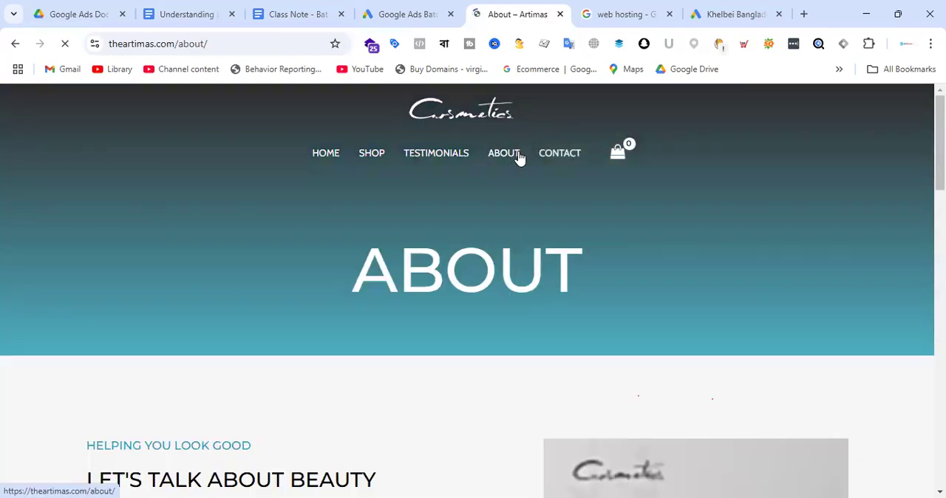
{"action": "scroll", "coordinate": [454, 227], "scroll_direction": "down", "scroll_amount": 6}
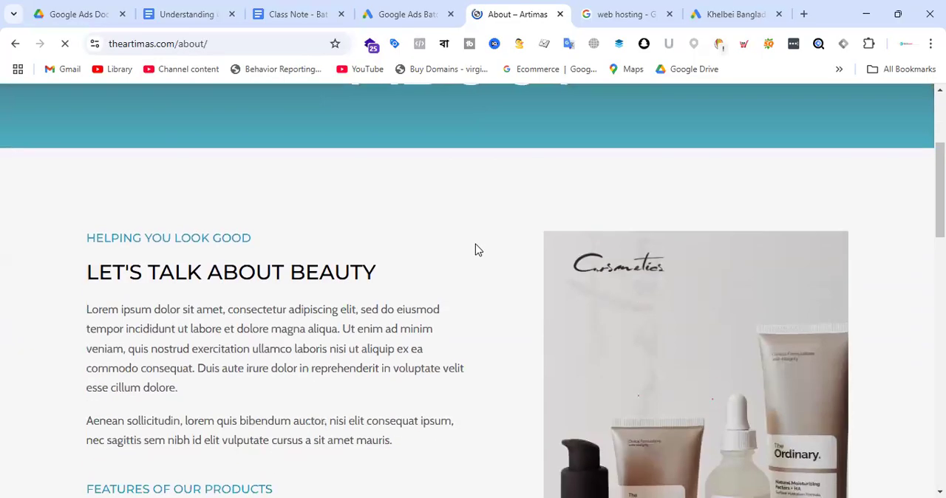
{"action": "scroll", "coordinate": [431, 254], "scroll_direction": "down", "scroll_amount": 10}
{"action": "left_click_drag", "start_coordinate": [30, 172], "coordinate": [840, 481]}
{"action": "scroll", "coordinate": [598, 338], "scroll_direction": "up", "scroll_amount": 15}
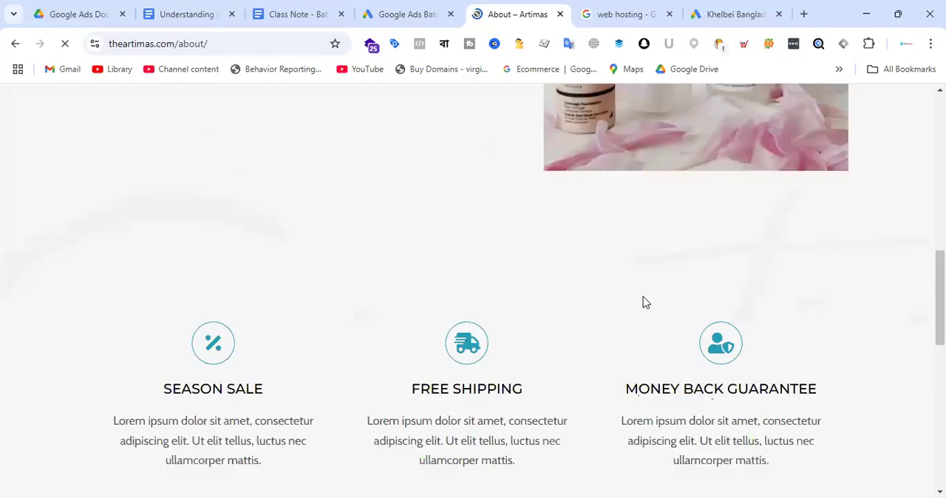
{"action": "scroll", "coordinate": [642, 302], "scroll_direction": "up", "scroll_amount": 2}
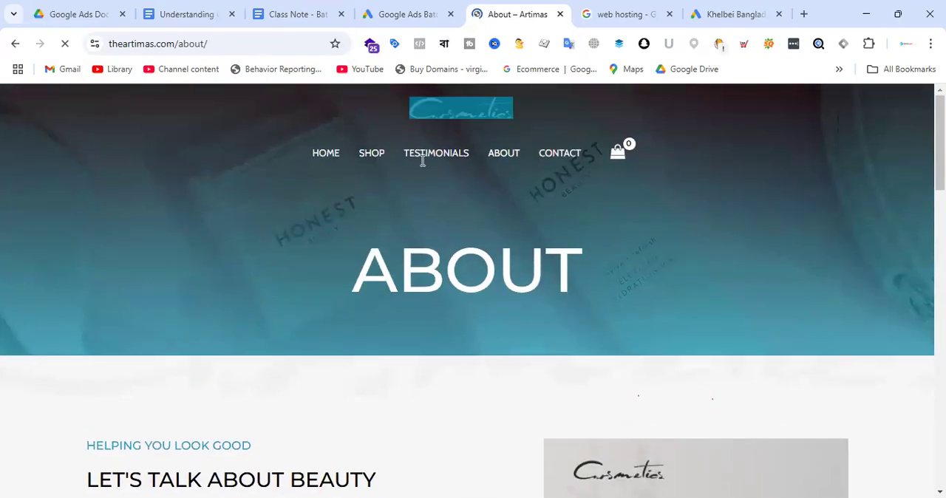
Highlight the About page's header menu and title, and examine the body content down to the footer.
{"action": "left_click_drag", "start_coordinate": [422, 160], "coordinate": [529, 290]}
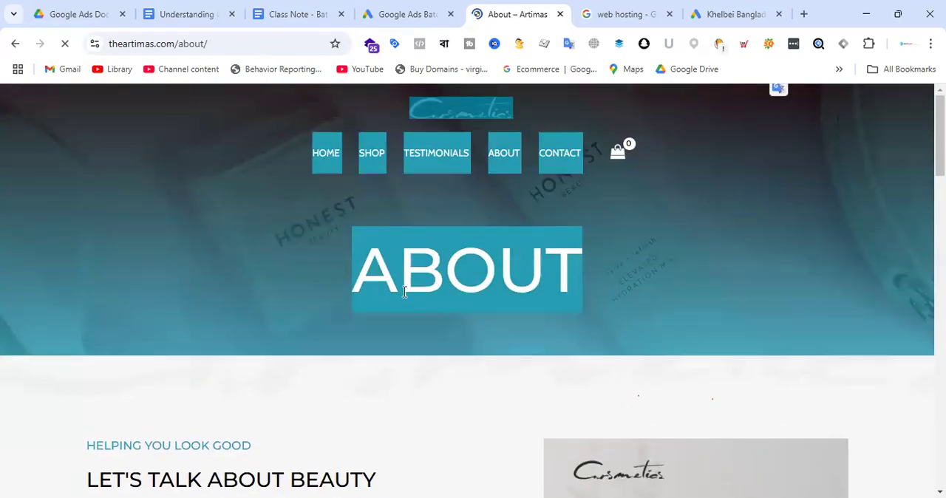
{"action": "scroll", "coordinate": [404, 287], "scroll_direction": "down", "scroll_amount": 5}
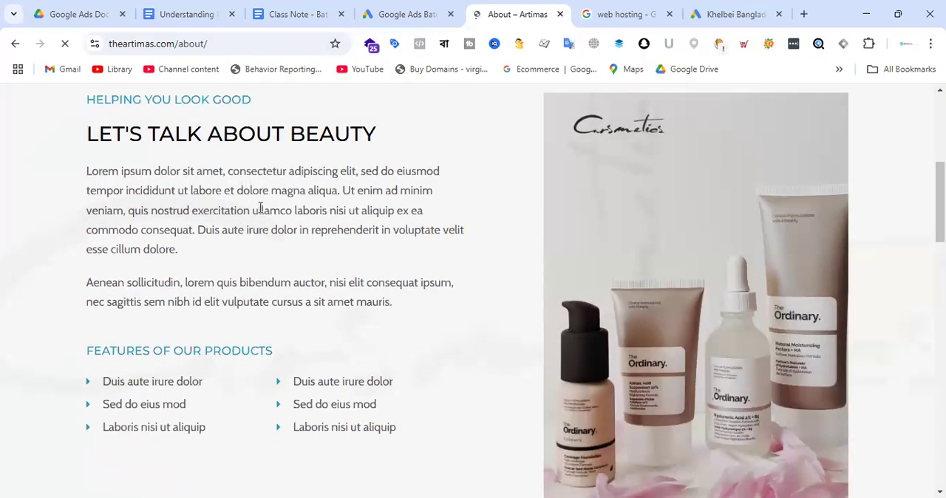
{"action": "scroll", "coordinate": [422, 265], "scroll_direction": "down", "scroll_amount": 1}
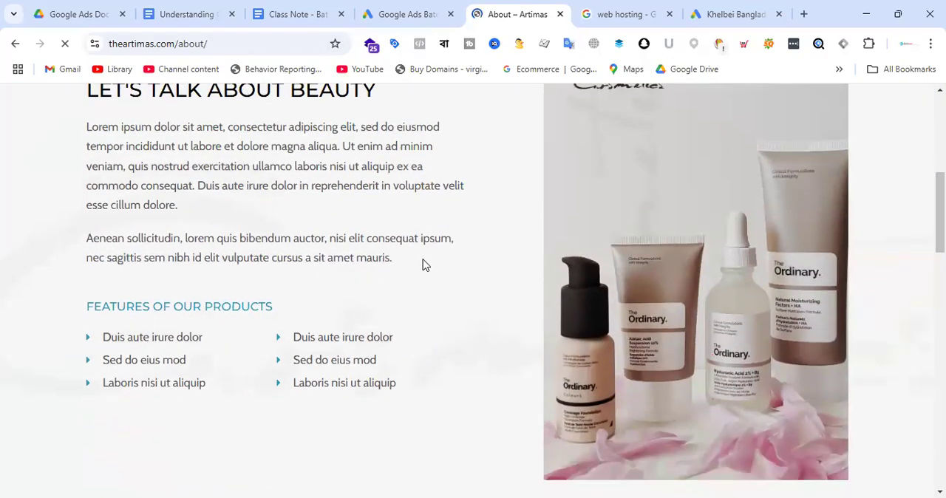
{"action": "scroll", "coordinate": [458, 153], "scroll_direction": "up", "scroll_amount": 4}
{"action": "scroll", "coordinate": [419, 311], "scroll_direction": "up", "scroll_amount": 2}
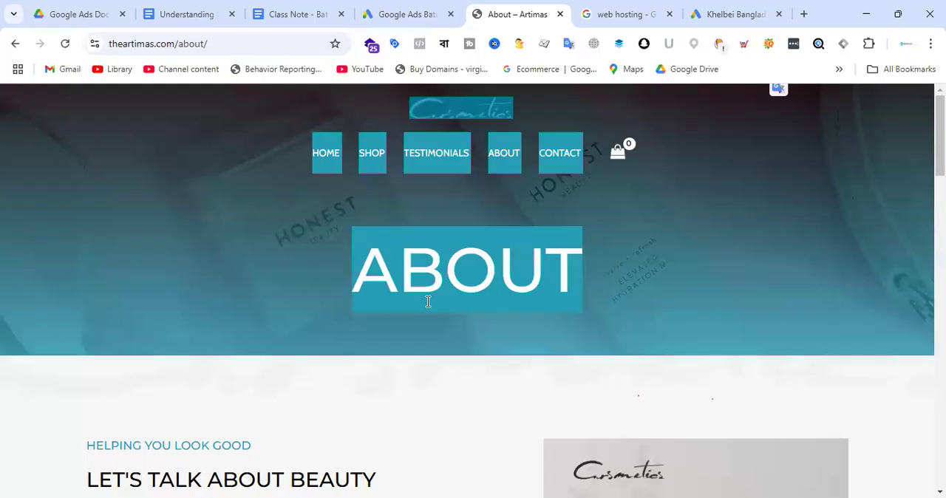
{"action": "scroll", "coordinate": [617, 221], "scroll_direction": "down", "scroll_amount": 7}
{"action": "scroll", "coordinate": [622, 229], "scroll_direction": "up", "scroll_amount": 8}
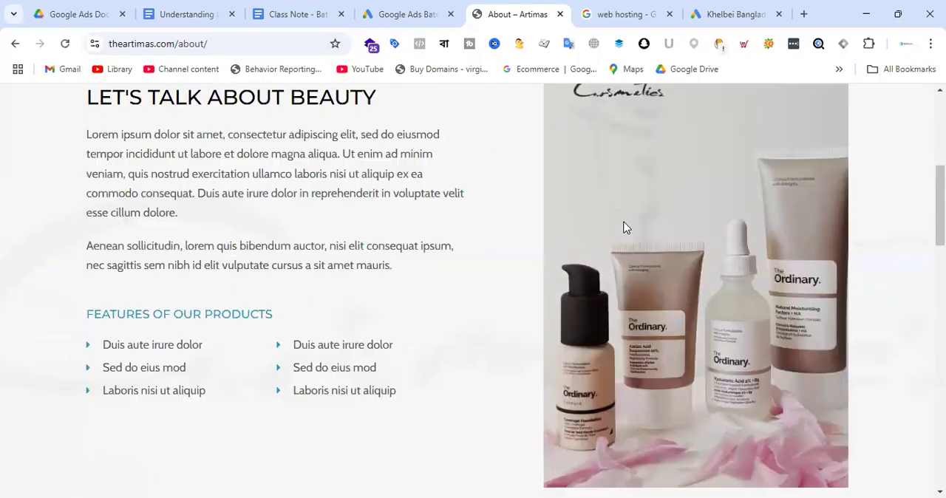
{"action": "scroll", "coordinate": [614, 177], "scroll_direction": "down", "scroll_amount": 8}
{"action": "scroll", "coordinate": [676, 273], "scroll_direction": "down", "scroll_amount": 10}
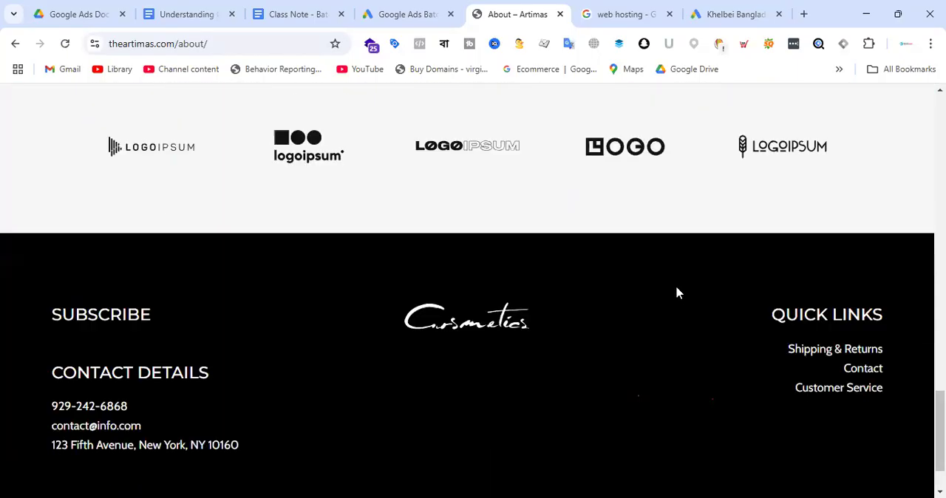
{"action": "scroll", "coordinate": [591, 280], "scroll_direction": "up", "scroll_amount": 12}
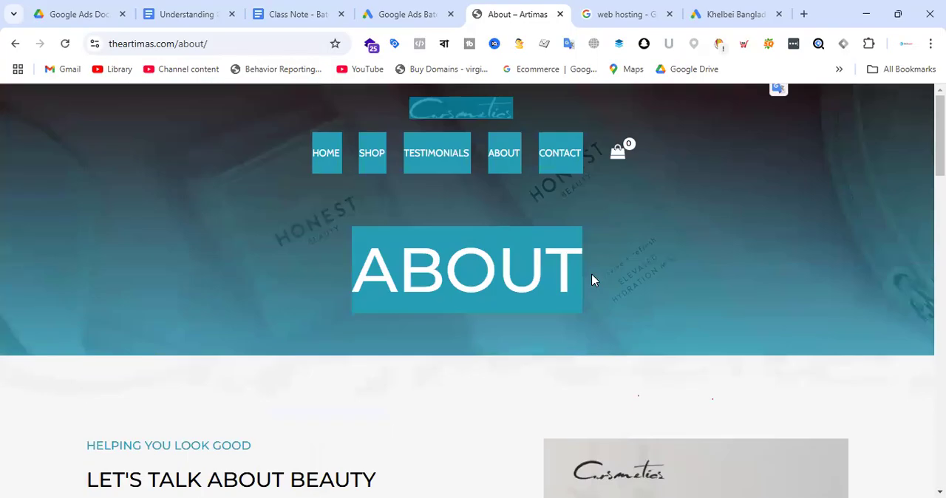
Switch to the Khelbei Bangladesh tag setup and highlight the full gtag.js snippet and the <head> element in the manual installation instructions.
{"action": "left_click", "coordinate": [637, 234]}
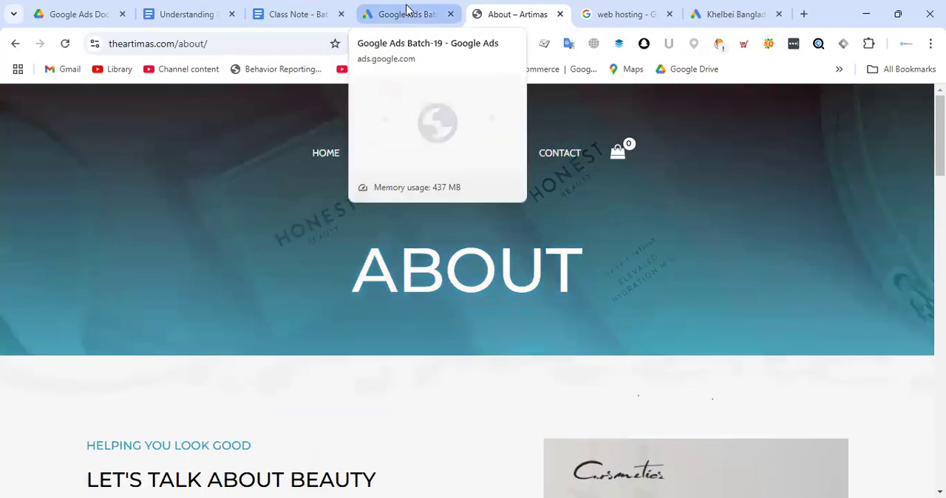
{"action": "left_click", "coordinate": [720, 11]}
{"action": "left_click", "coordinate": [355, 270]}
{"action": "left_click_drag", "start_coordinate": [360, 262], "coordinate": [473, 361]}
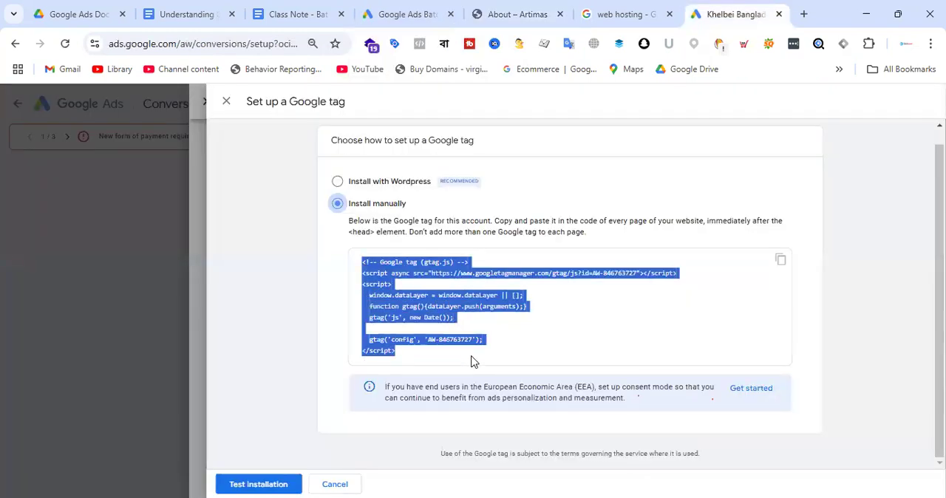
{"action": "left_click", "coordinate": [624, 300]}
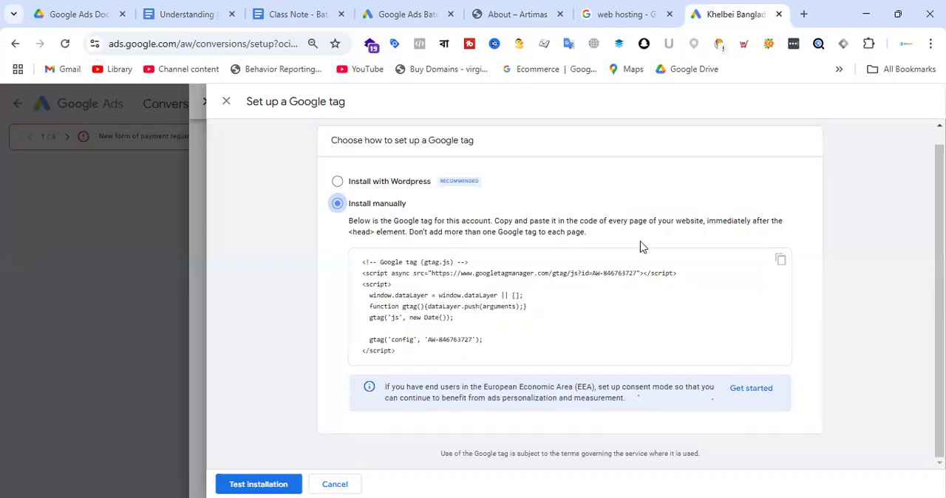
{"action": "left_click_drag", "start_coordinate": [352, 234], "coordinate": [380, 238]}
Return to the store's About page and review its body, footer and header sections.
{"action": "left_click", "coordinate": [516, 14]}
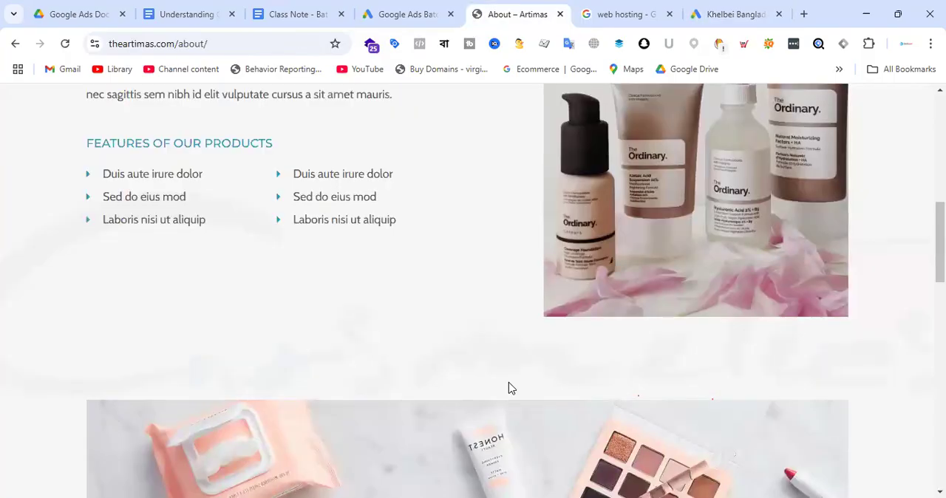
{"action": "scroll", "coordinate": [509, 389], "scroll_direction": "down", "scroll_amount": 14}
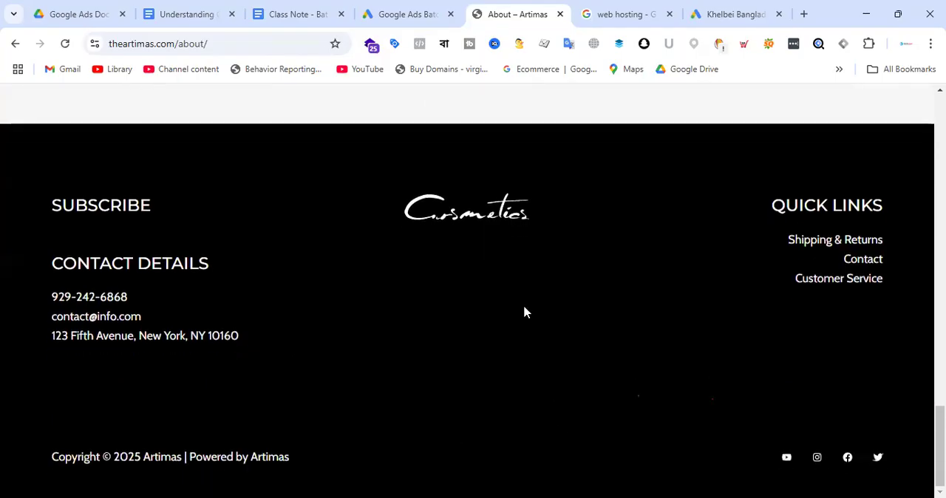
{"action": "scroll", "coordinate": [564, 274], "scroll_direction": "up", "scroll_amount": 6}
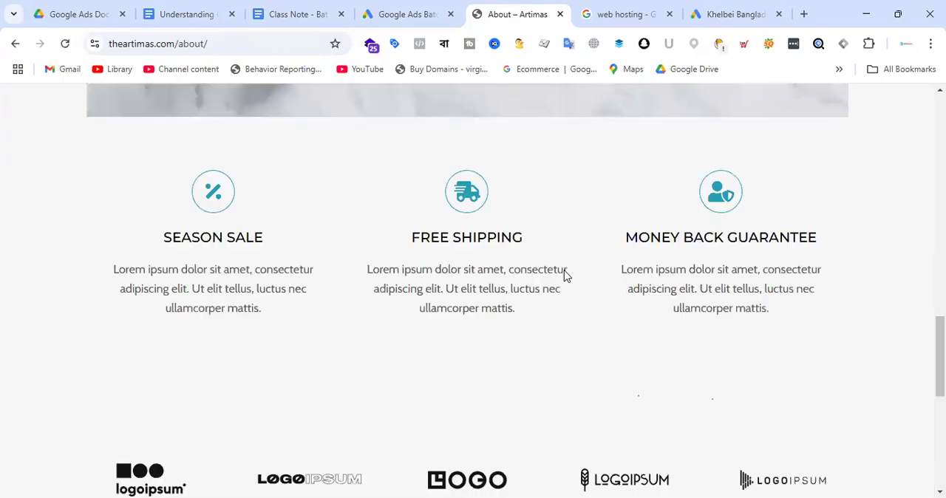
{"action": "scroll", "coordinate": [483, 274], "scroll_direction": "down", "scroll_amount": 6}
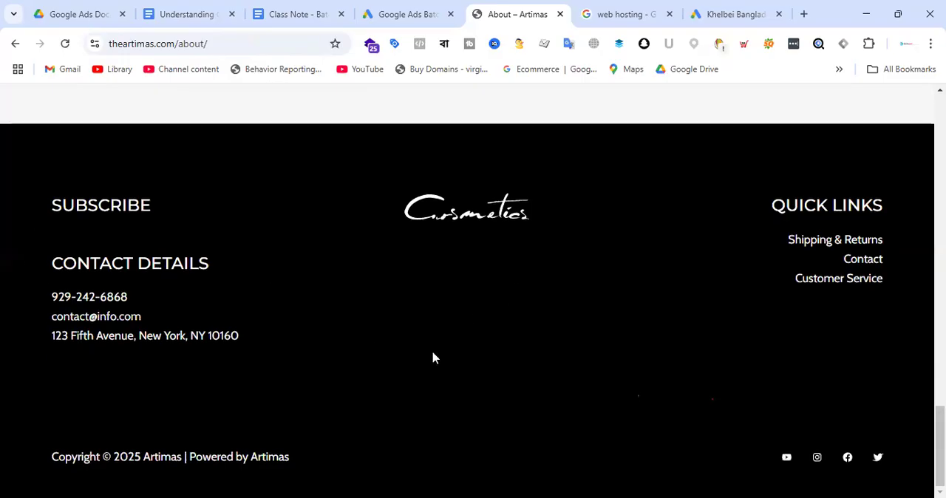
{"action": "scroll", "coordinate": [433, 358], "scroll_direction": "up", "scroll_amount": 5}
{"action": "scroll", "coordinate": [432, 359], "scroll_direction": "down", "scroll_amount": 5}
{"action": "scroll", "coordinate": [448, 361], "scroll_direction": "up", "scroll_amount": 10}
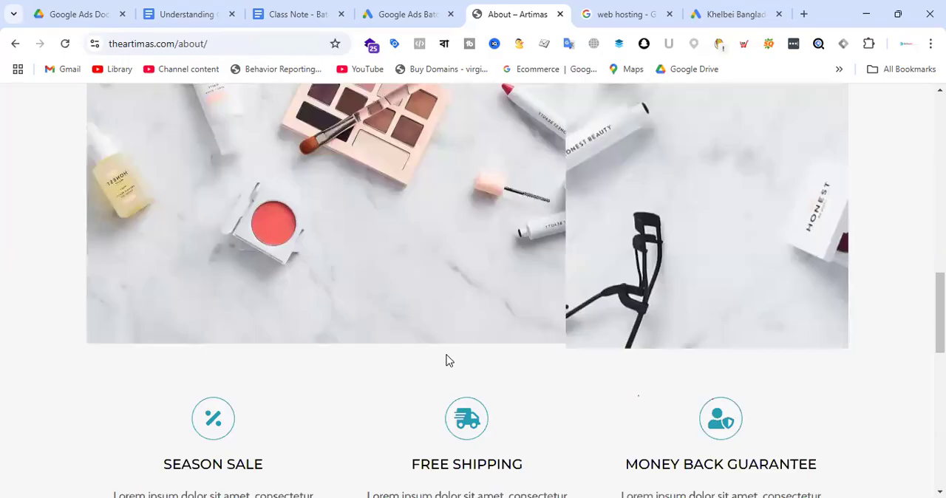
{"action": "scroll", "coordinate": [446, 360], "scroll_direction": "up", "scroll_amount": 10}
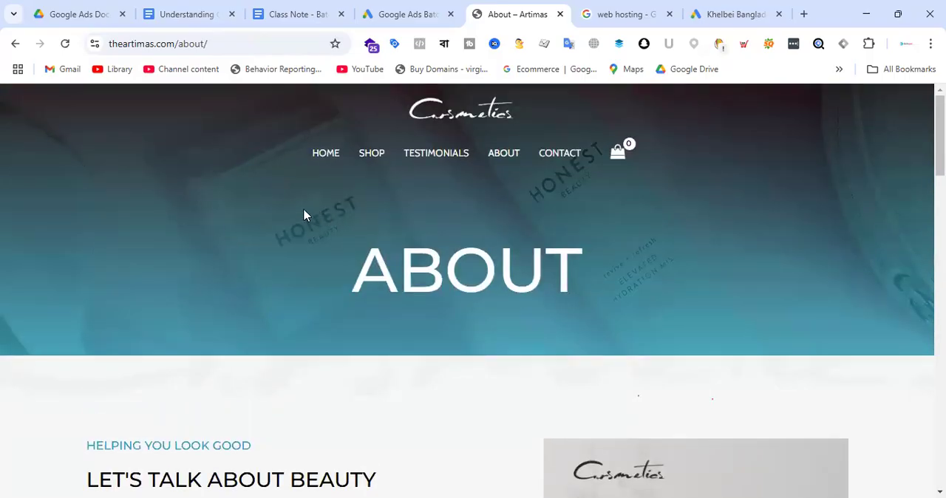
Highlight the About page's header area with its menu and title, and the footer block with contact details and quick links.
{"action": "triple_click", "coordinate": [672, 274]}
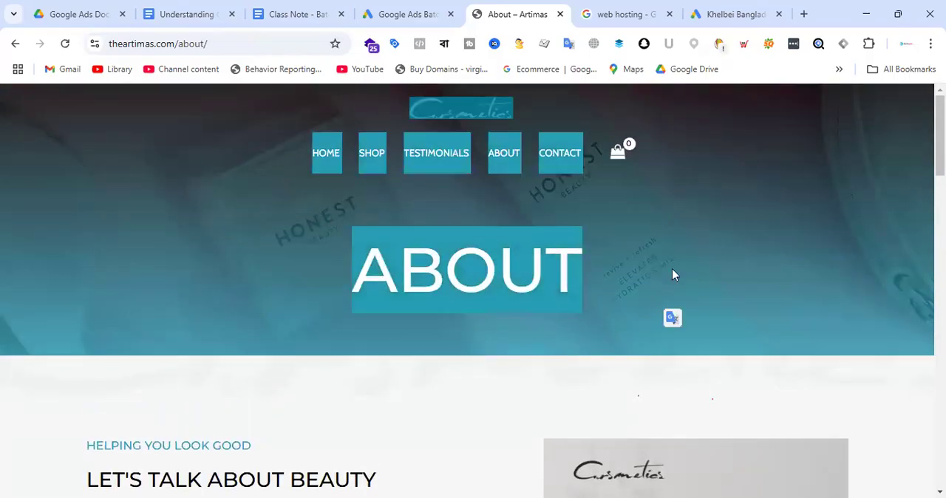
{"action": "left_click_drag", "start_coordinate": [156, 127], "coordinate": [698, 299]}
{"action": "scroll", "coordinate": [552, 242], "scroll_direction": "down", "scroll_amount": 20}
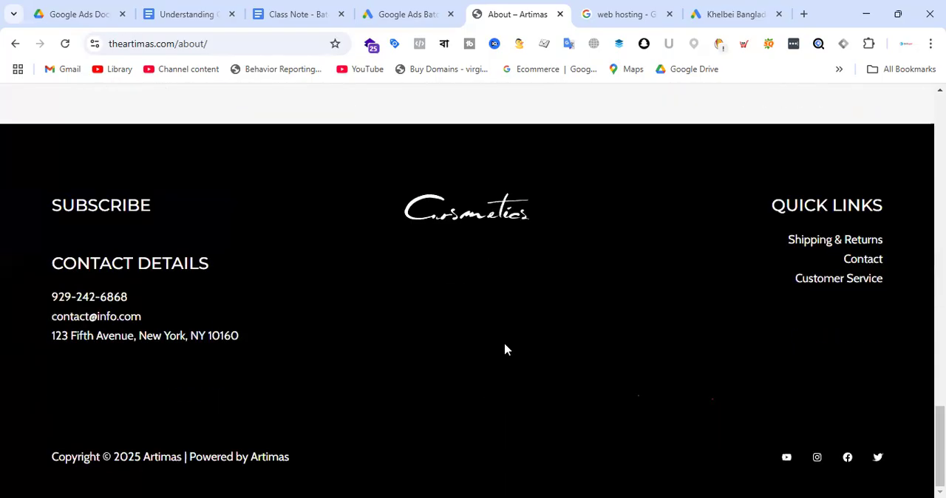
{"action": "left_click_drag", "start_coordinate": [22, 203], "coordinate": [847, 387]}
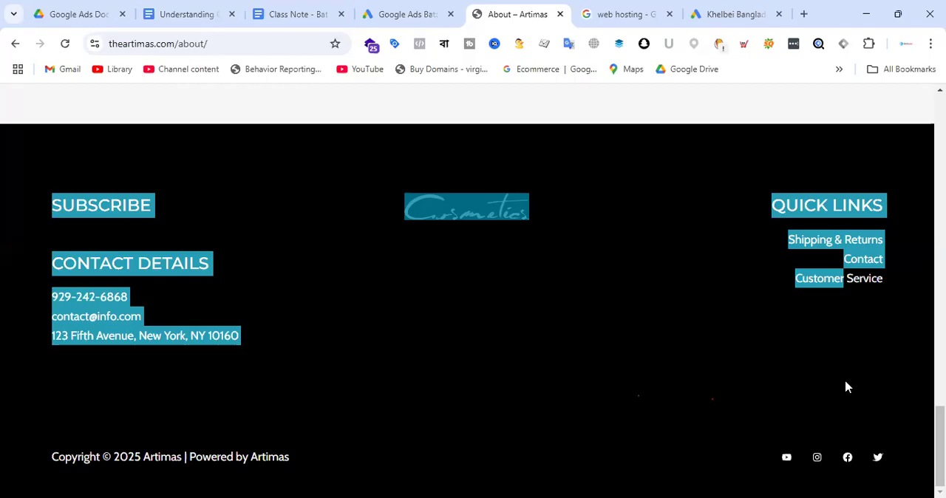
{"action": "left_click", "coordinate": [410, 14]}
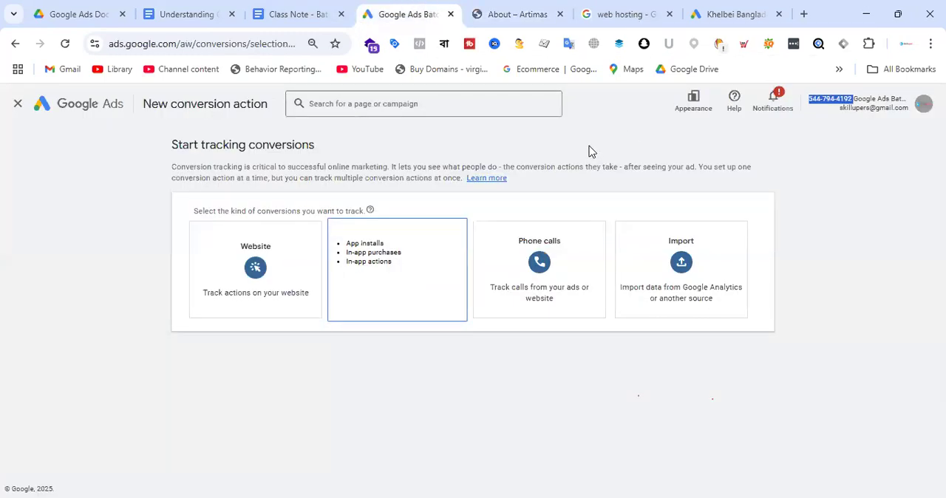
{"action": "left_click", "coordinate": [538, 12]}
{"action": "scroll", "coordinate": [717, 327], "scroll_direction": "up", "scroll_amount": 10}
{"action": "scroll", "coordinate": [720, 323], "scroll_direction": "up", "scroll_amount": 5}
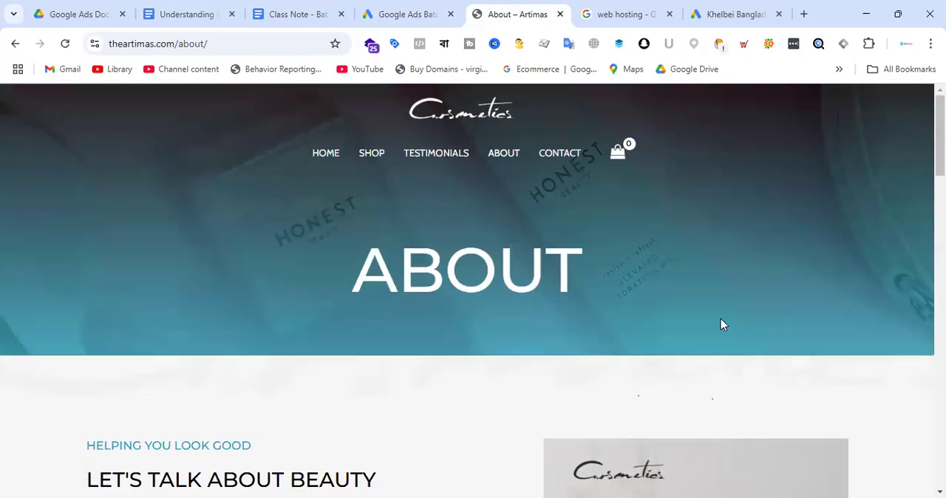
Open theartimas.com/wp-admin in a new browser tab and log in to WordPress with the prefilled credentials.
{"action": "left_click", "coordinate": [805, 18]}
{"action": "type", "text": "theartimas.com"}
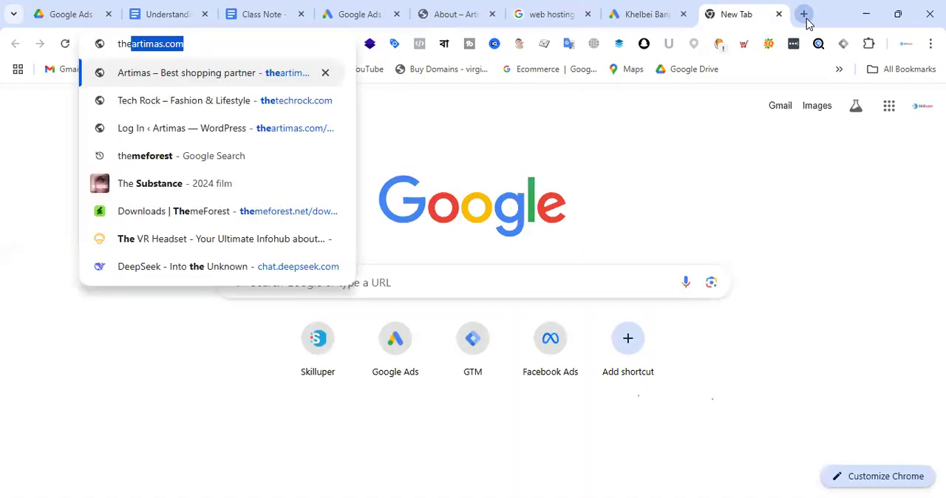
{"action": "type", "text": "/wp"}
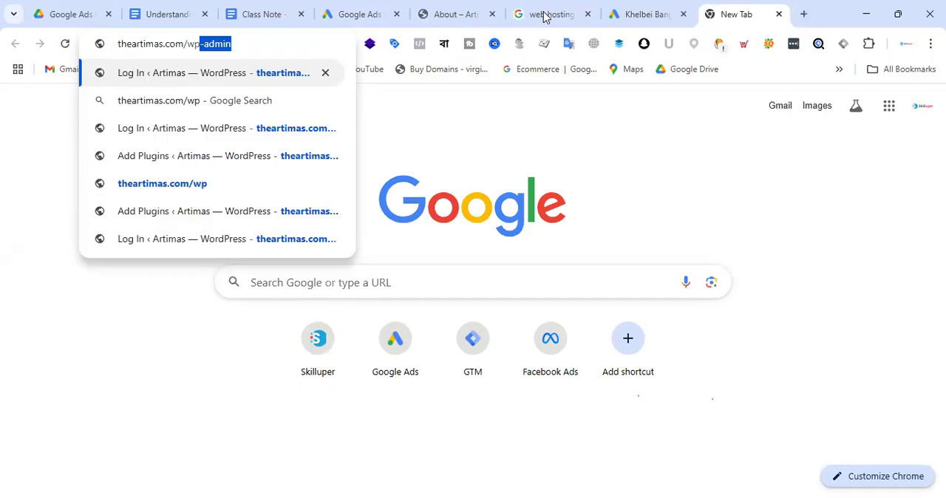
{"action": "key", "text": "Return"}
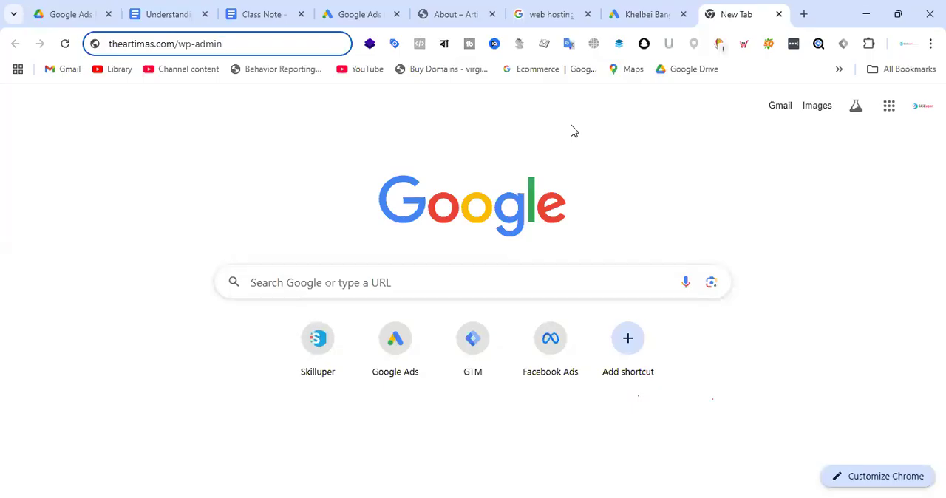
{"action": "key", "text": "Return"}
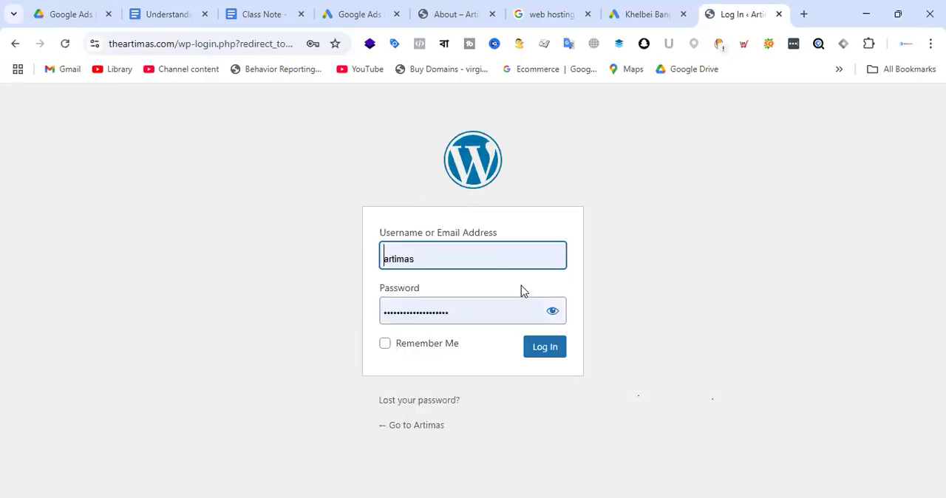
{"action": "left_click", "coordinate": [551, 353]}
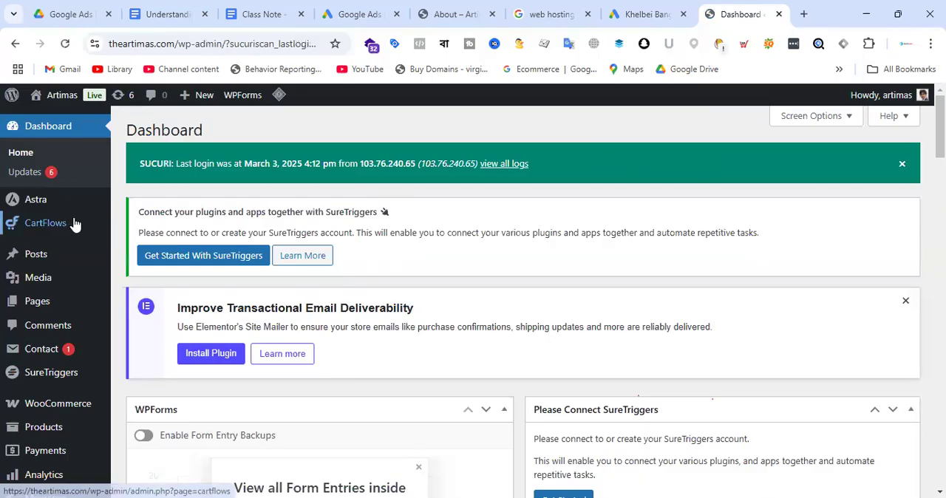
Open the WordPress theme file editor and acknowledge the warning about direct theme edits.
{"action": "scroll", "coordinate": [78, 222], "scroll_direction": "down", "scroll_amount": 4}
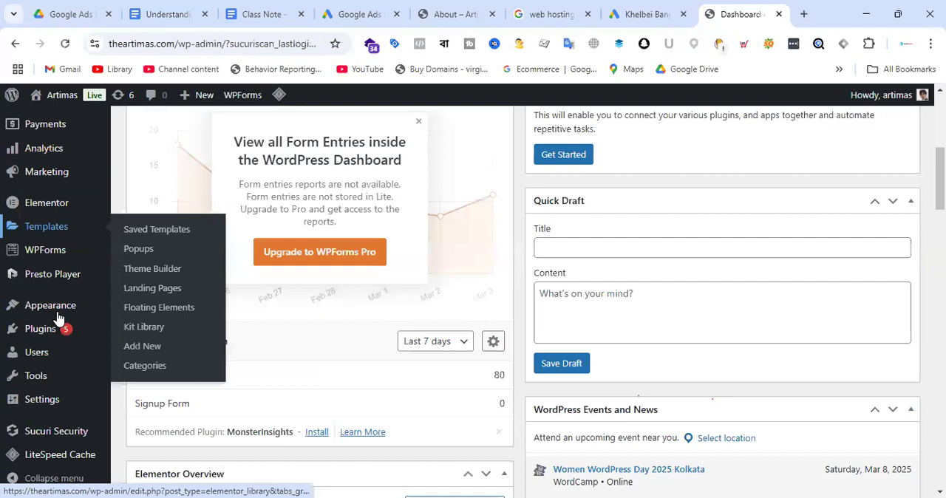
{"action": "left_click", "coordinate": [176, 414]}
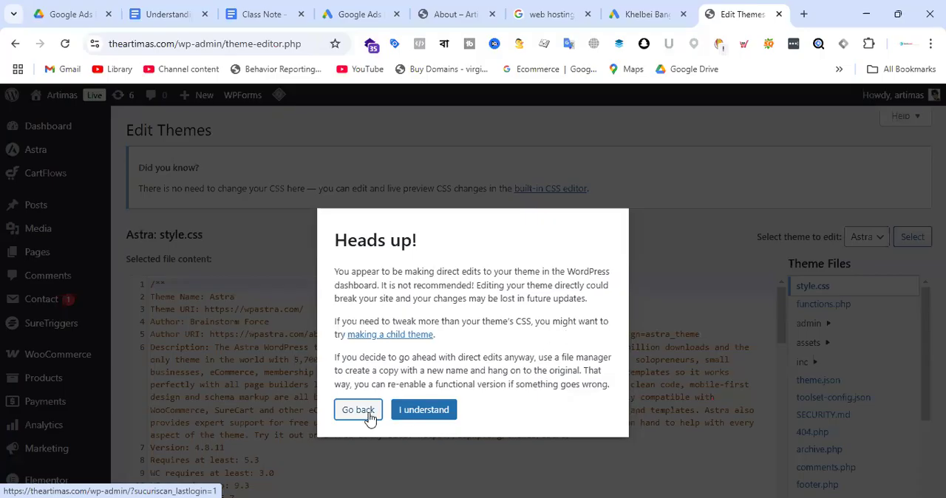
{"action": "left_click", "coordinate": [428, 411]}
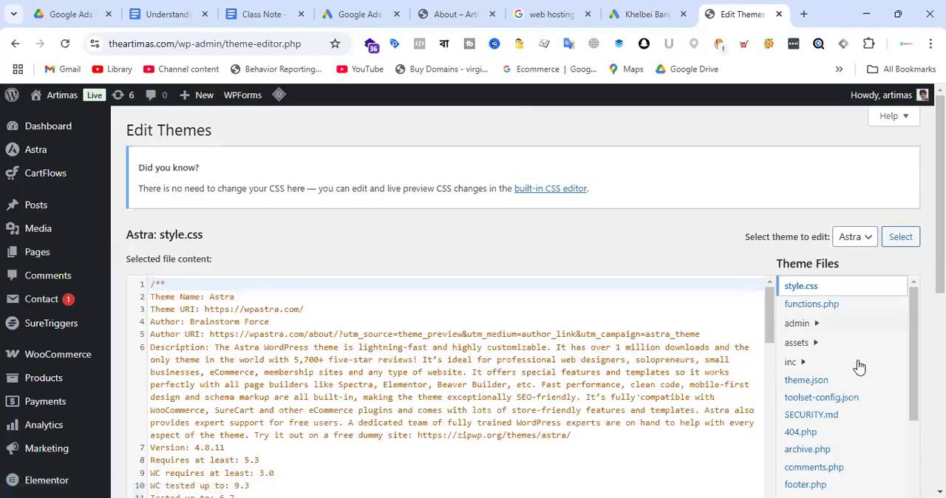
Open the Astra theme's header.php file and highlight its opening <head> tag.
{"action": "scroll", "coordinate": [857, 362], "scroll_direction": "down", "scroll_amount": 2}
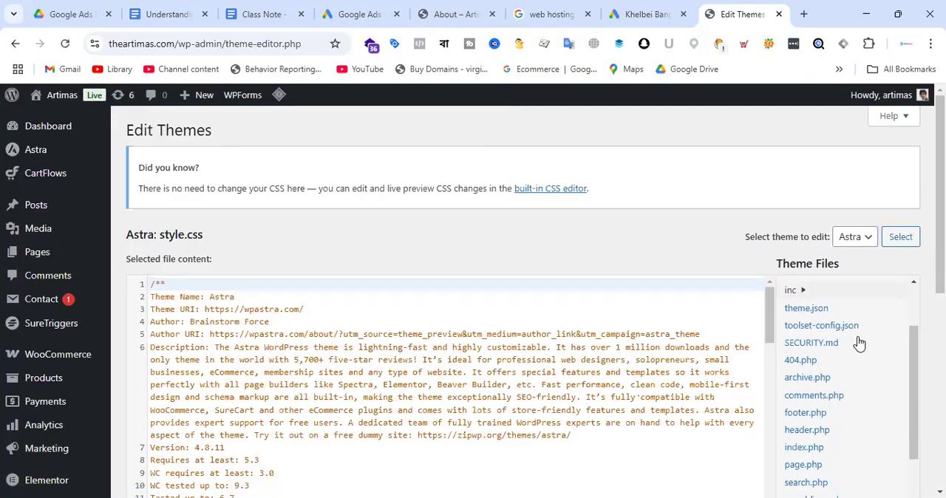
{"action": "scroll", "coordinate": [857, 342], "scroll_direction": "down", "scroll_amount": 2}
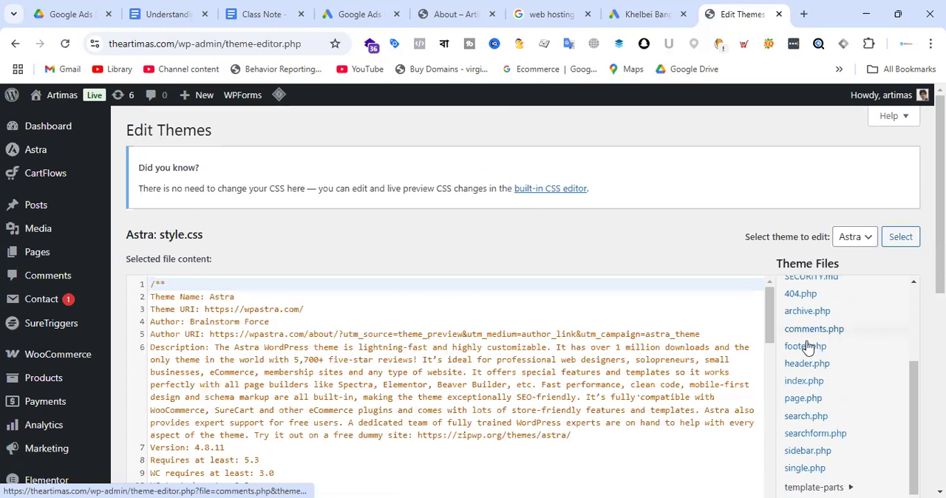
{"action": "left_click", "coordinate": [805, 369]}
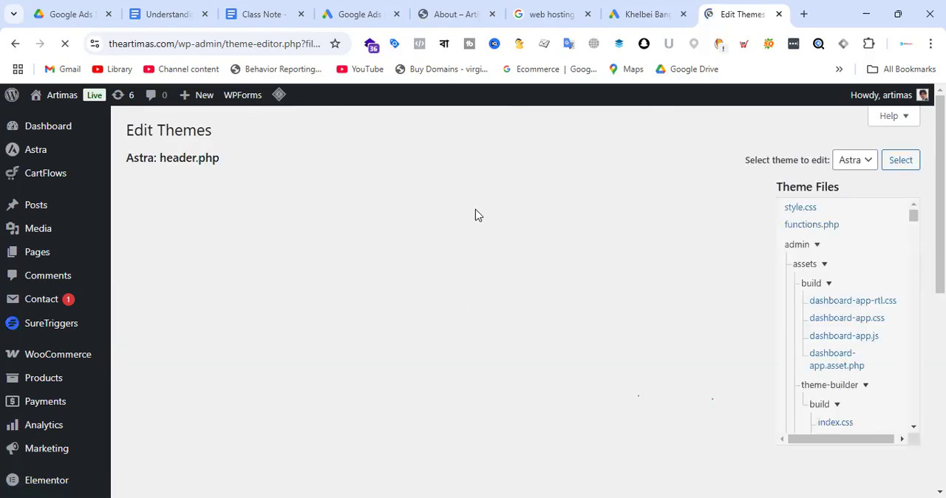
{"action": "scroll", "coordinate": [458, 226], "scroll_direction": "down", "scroll_amount": 2}
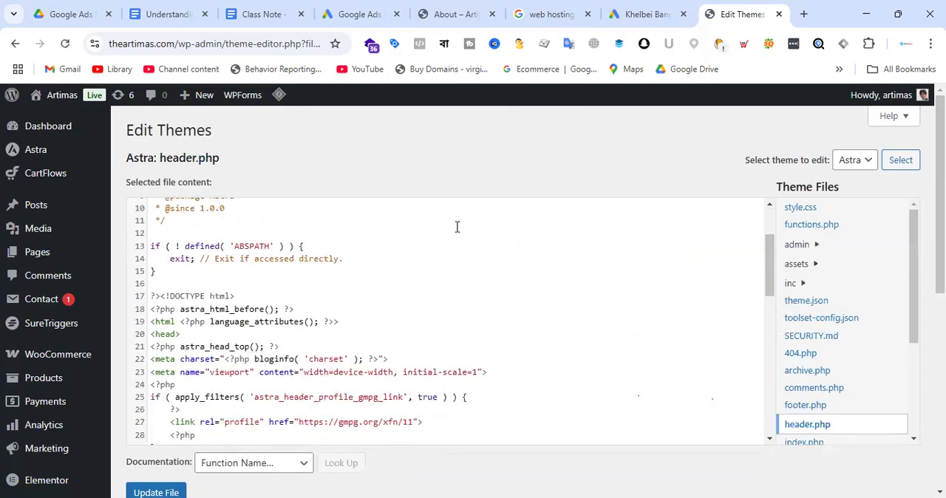
{"action": "left_click_drag", "start_coordinate": [185, 309], "coordinate": [148, 311]}
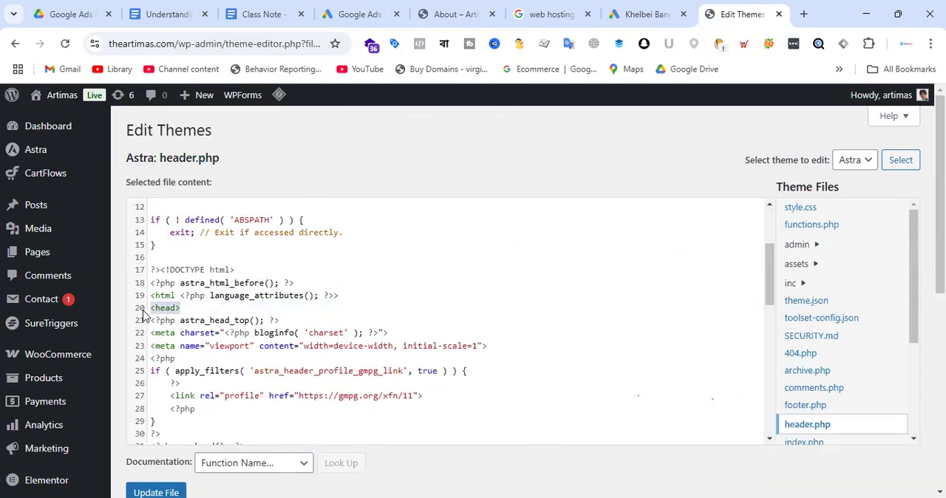
Insert several blank lines directly below the opening <head> tag in header.php.
{"action": "left_click", "coordinate": [215, 308]}
{"action": "key", "text": "Return"}
{"action": "key", "text": "Return"}
{"action": "key", "text": "Return"}
{"action": "key", "text": "Return"}
{"action": "key", "text": "Return"}
{"action": "key", "text": "Return"}
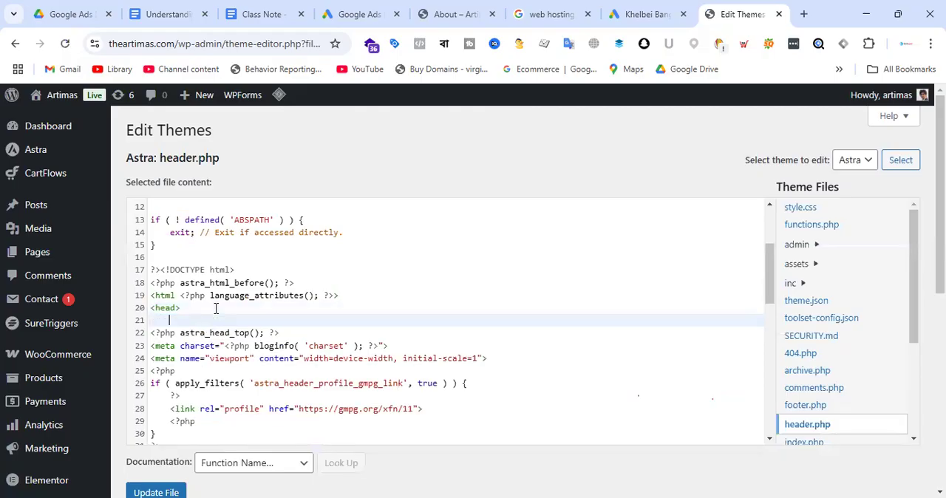
{"action": "left_click", "coordinate": [202, 330]}
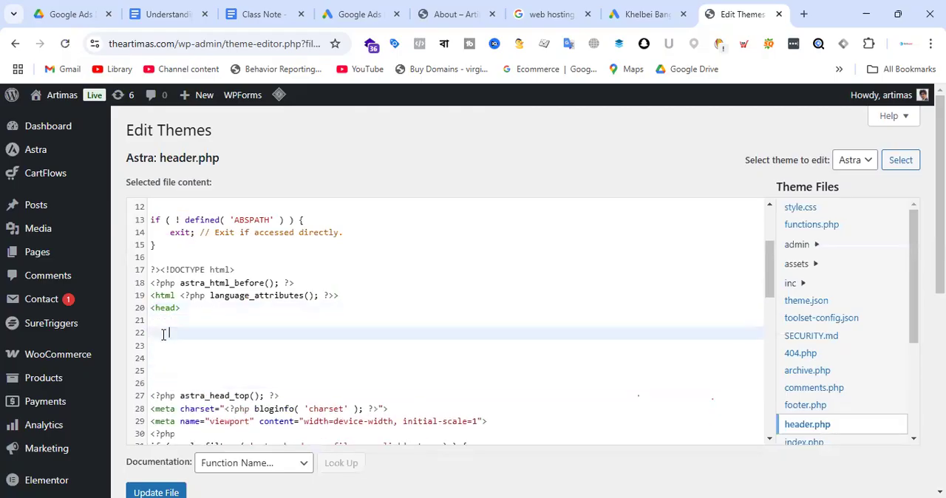
Copy the gtag.js snippet from the Google Ads manual installation instructions and paste it below the <head> tag in header.php.
{"action": "left_click", "coordinate": [663, 9]}
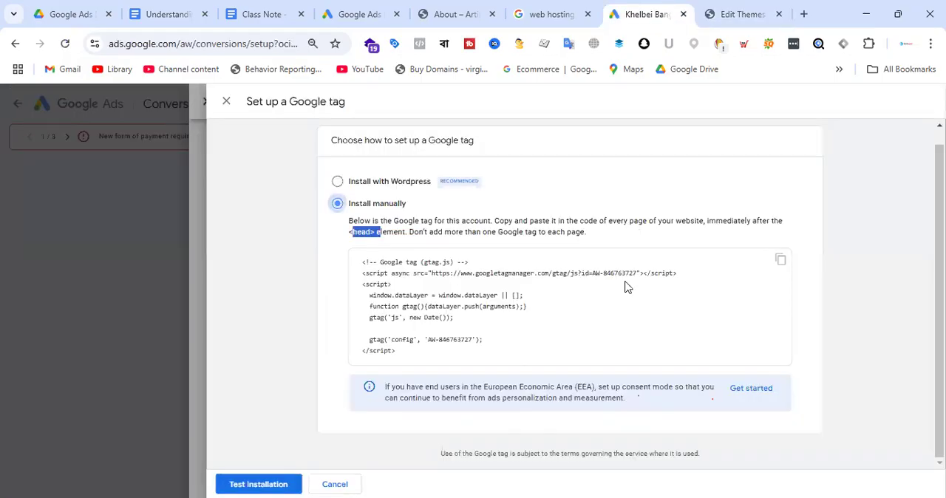
{"action": "left_click", "coordinate": [780, 260]}
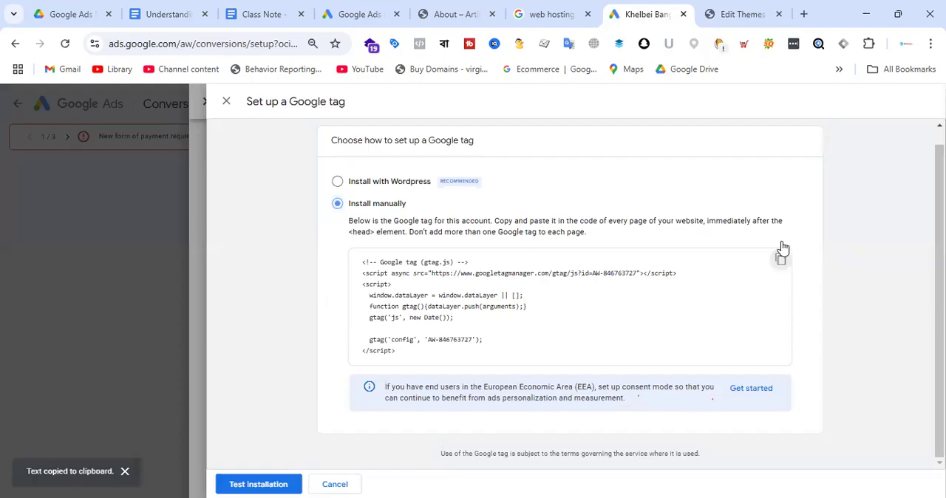
{"action": "key", "text": "ctrl+Tab"}
{"action": "key", "text": "ctrl+v"}
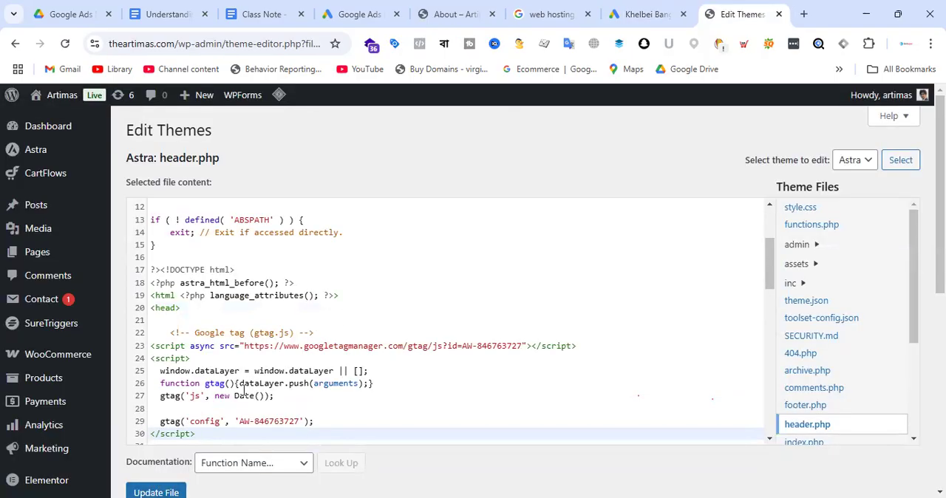
{"action": "scroll", "coordinate": [244, 390], "scroll_direction": "down", "scroll_amount": 2}
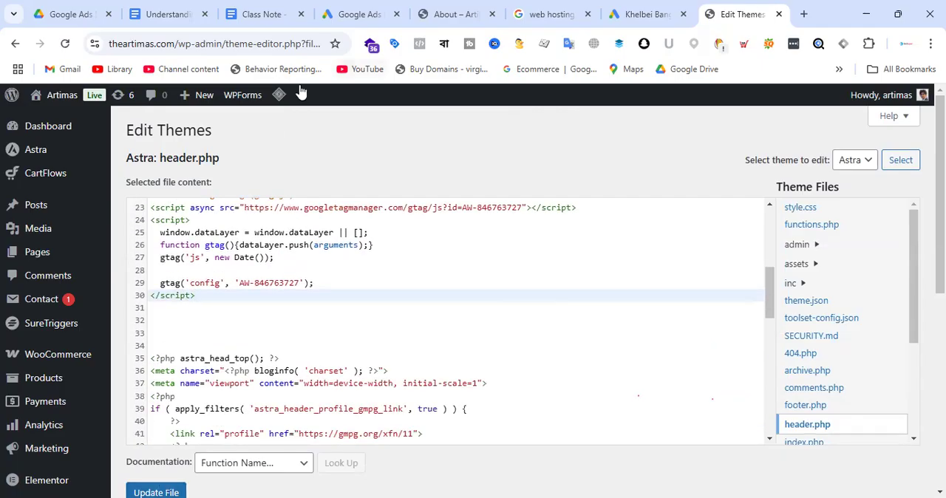
{"action": "left_click", "coordinate": [359, 11]}
{"action": "left_click", "coordinate": [658, 7]}
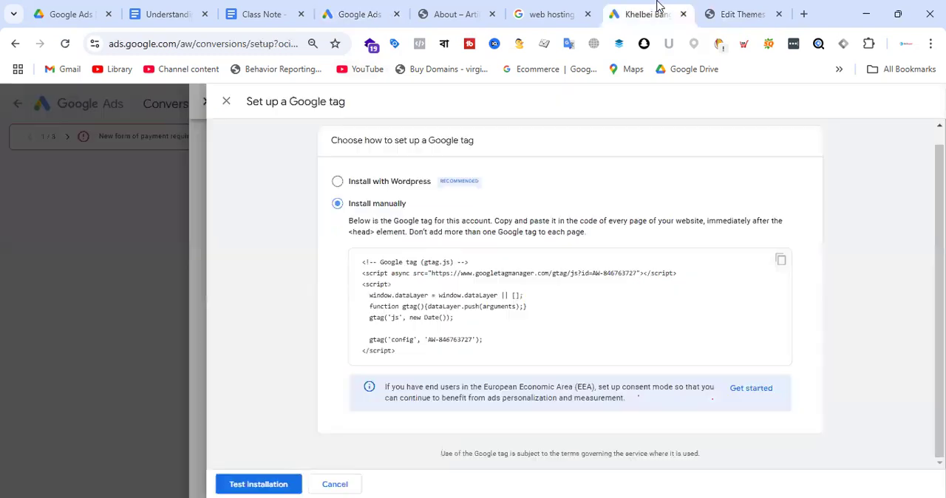
{"action": "left_click", "coordinate": [472, 8]}
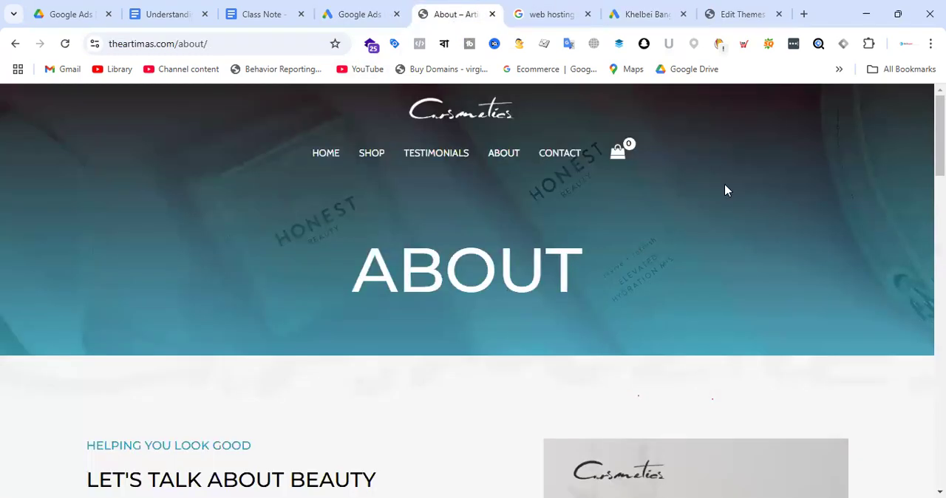
{"action": "left_click", "coordinate": [360, 7]}
{"action": "left_click", "coordinate": [440, 15]}
{"action": "left_click", "coordinate": [375, 16]}
{"action": "left_click", "coordinate": [439, 15]}
{"action": "left_click", "coordinate": [366, 17]}
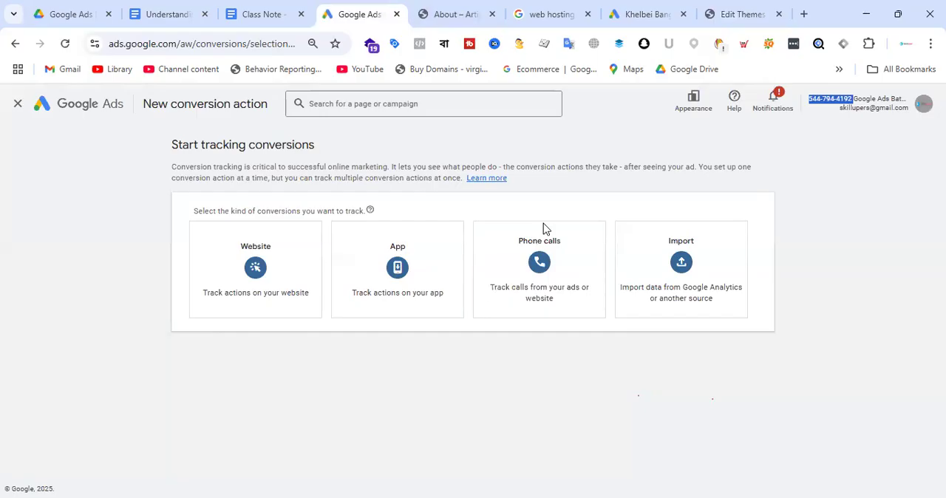
{"action": "left_click", "coordinate": [739, 14]}
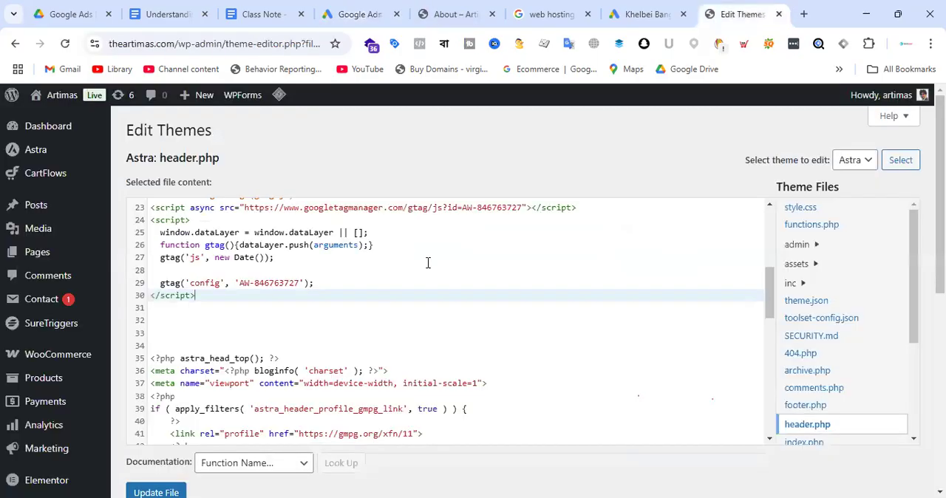
{"action": "scroll", "coordinate": [72, 238], "scroll_direction": "down", "scroll_amount": 1}
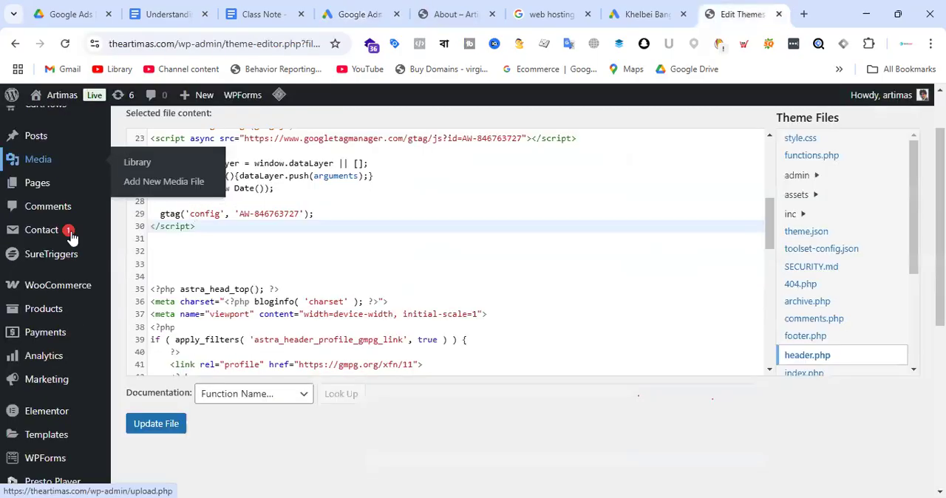
{"action": "left_click", "coordinate": [367, 15]}
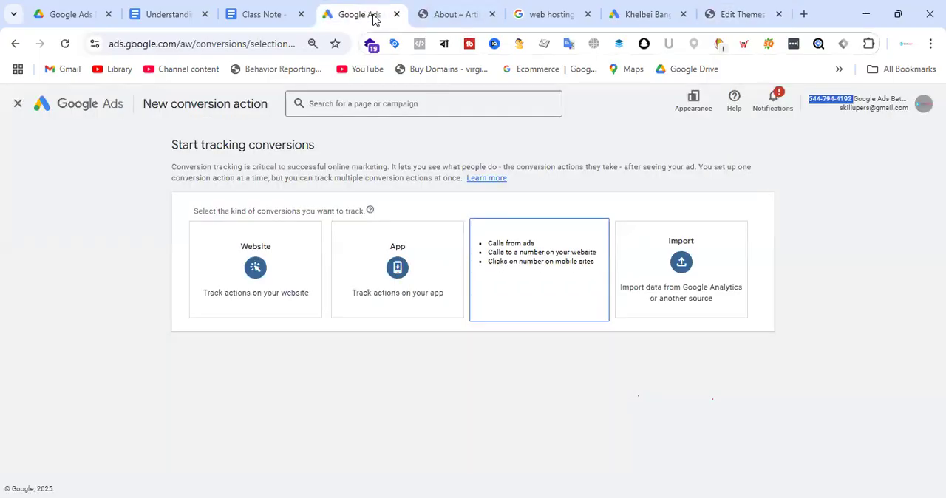
Cancel the Google tag setup in Google Ads, skip the website connection for later, and continue to the conversion categories.
{"action": "left_click", "coordinate": [641, 12]}
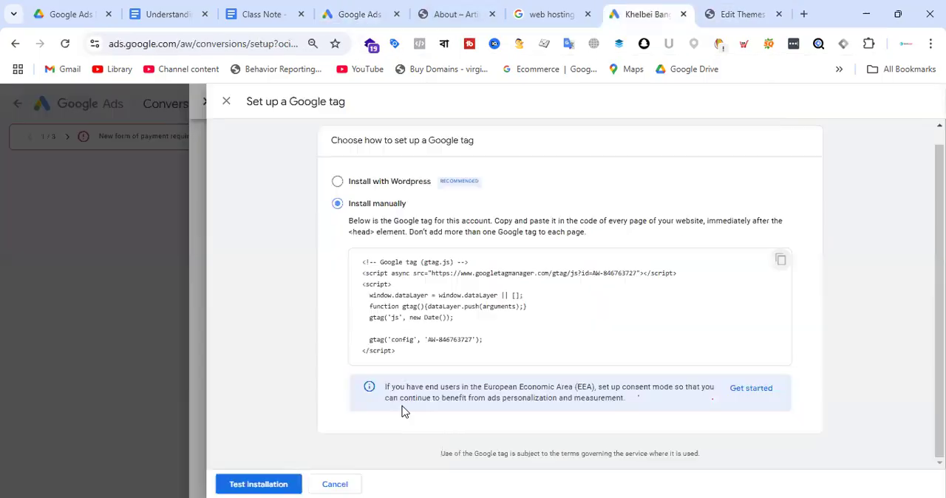
{"action": "left_click", "coordinate": [334, 484]}
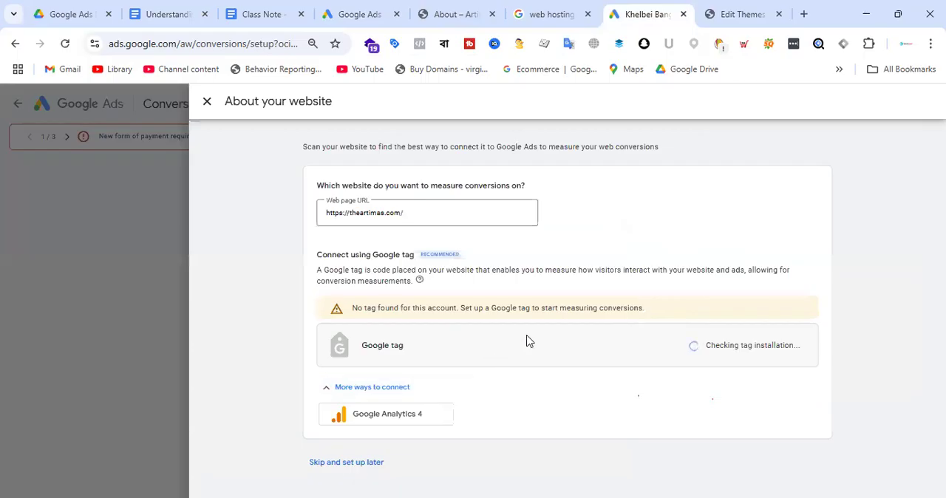
{"action": "left_click", "coordinate": [362, 463]}
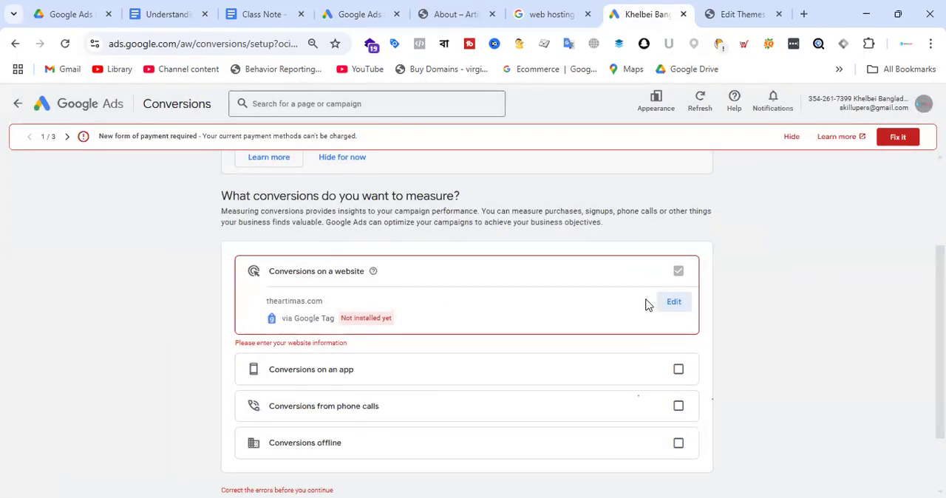
{"action": "scroll", "coordinate": [569, 266], "scroll_direction": "down", "scroll_amount": 2}
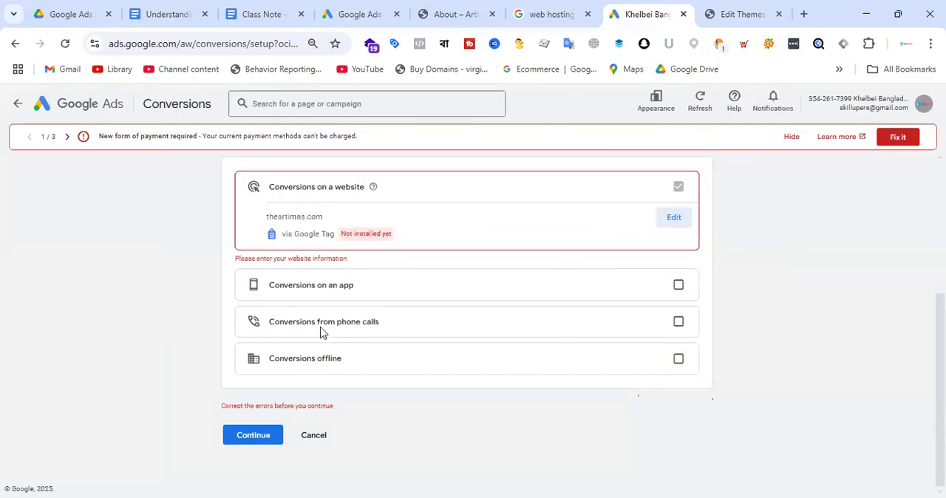
{"action": "left_click", "coordinate": [253, 442]}
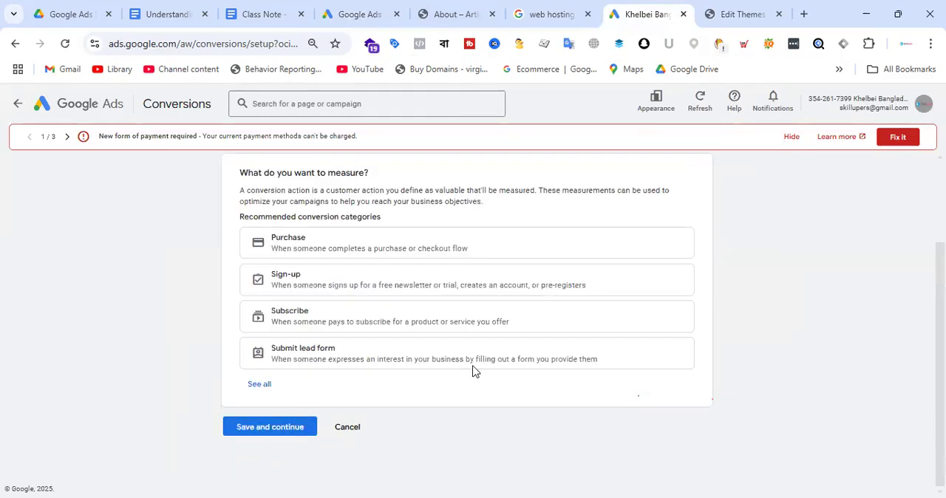
Review the conversion source and recommended conversion categories, and return to header.php in the WordPress theme editor.
{"action": "scroll", "coordinate": [616, 262], "scroll_direction": "up", "scroll_amount": 2}
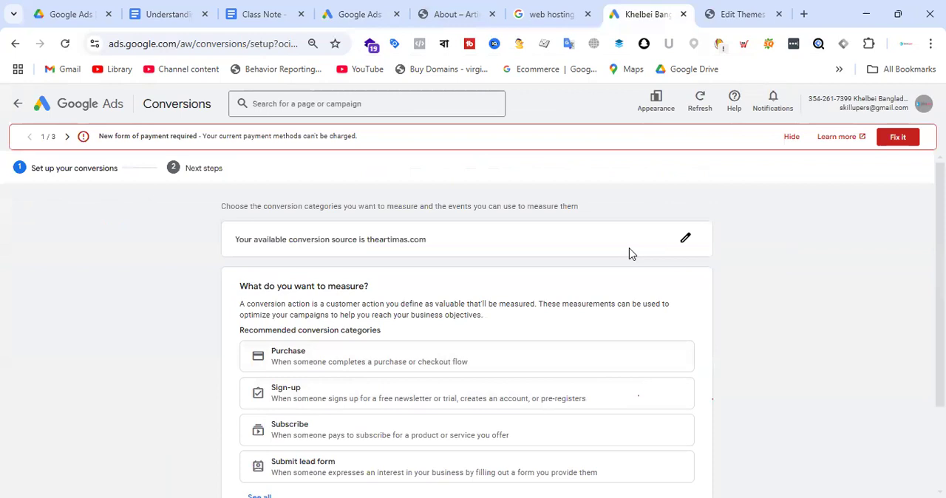
{"action": "scroll", "coordinate": [564, 247], "scroll_direction": "down", "scroll_amount": 3}
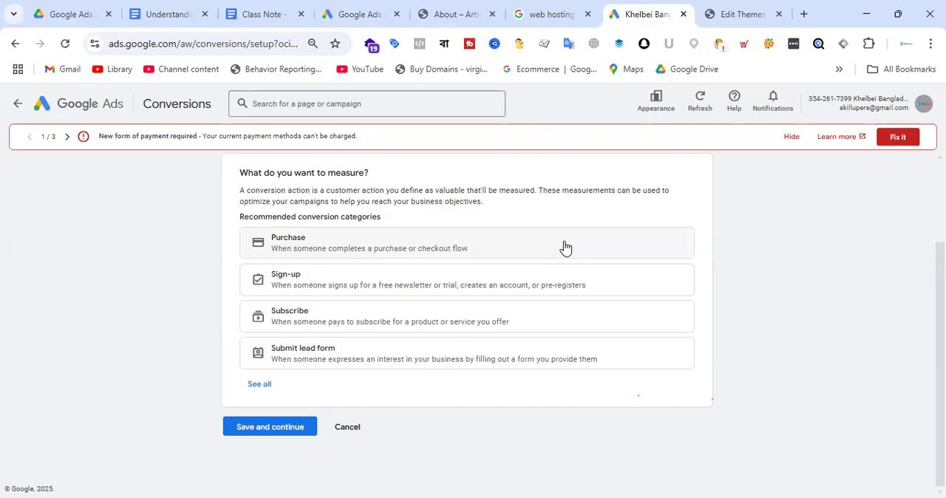
{"action": "left_click", "coordinate": [768, 12]}
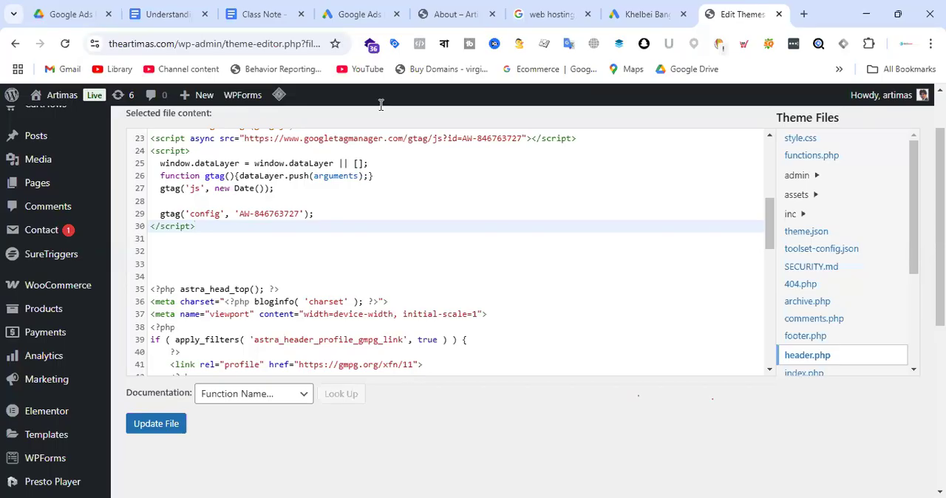
Switch back to the Google Ads conversion setup, show all recommended conversion categories, and review them from Purchase to Outbound click.
{"action": "left_click", "coordinate": [645, 9]}
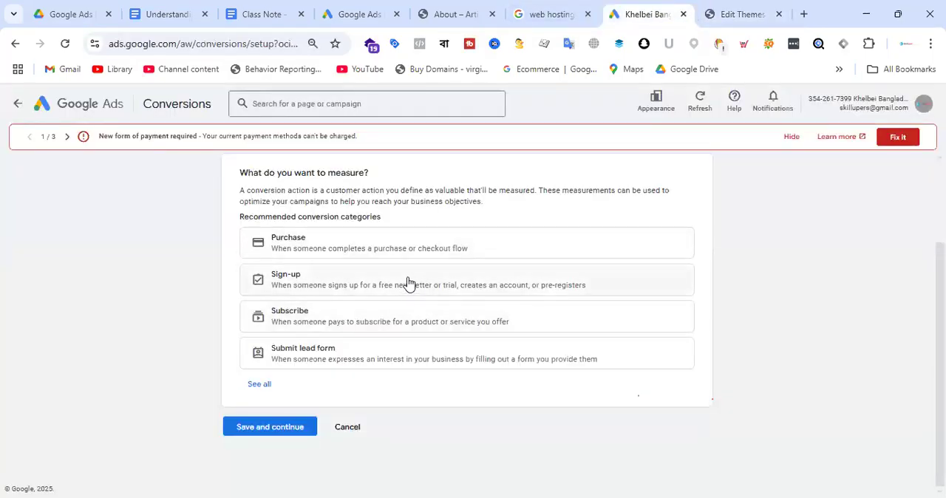
{"action": "left_click", "coordinate": [260, 384]}
{"action": "scroll", "coordinate": [436, 281], "scroll_direction": "down", "scroll_amount": 4}
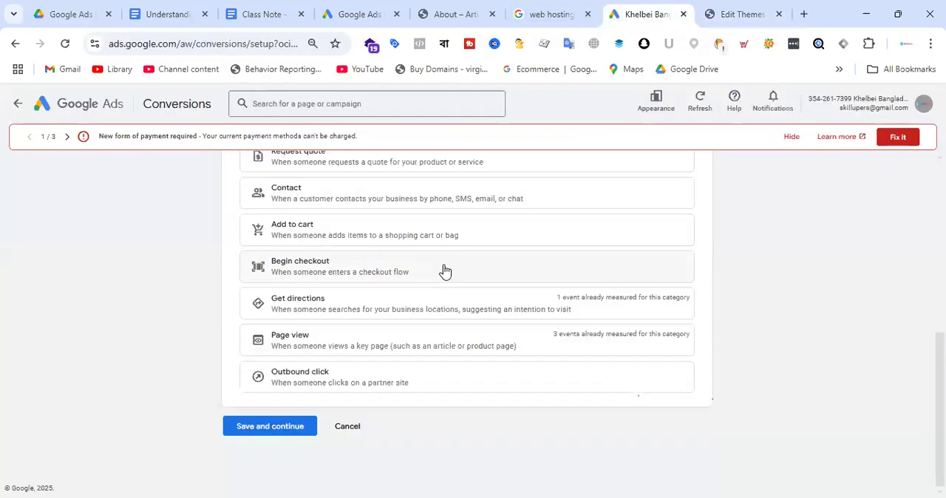
{"action": "scroll", "coordinate": [477, 296], "scroll_direction": "up", "scroll_amount": 5}
{"action": "scroll", "coordinate": [443, 288], "scroll_direction": "up", "scroll_amount": 1}
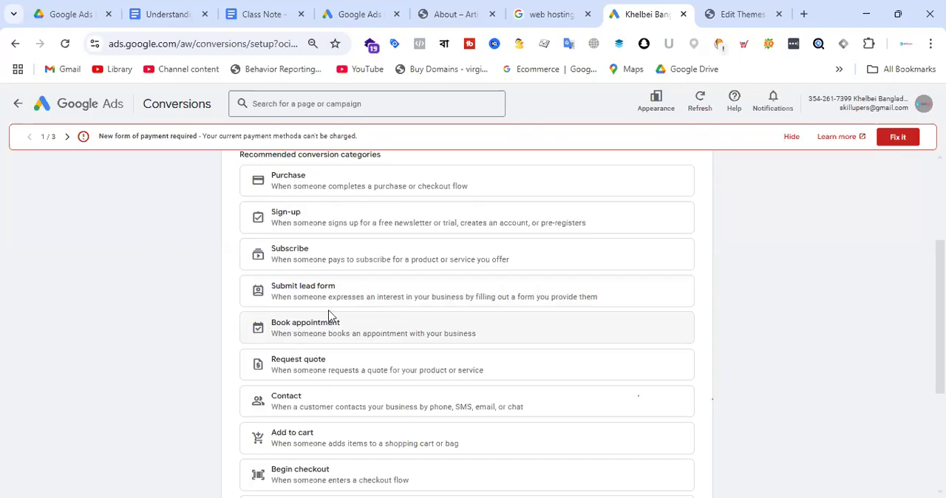
{"action": "scroll", "coordinate": [493, 266], "scroll_direction": "down", "scroll_amount": 1}
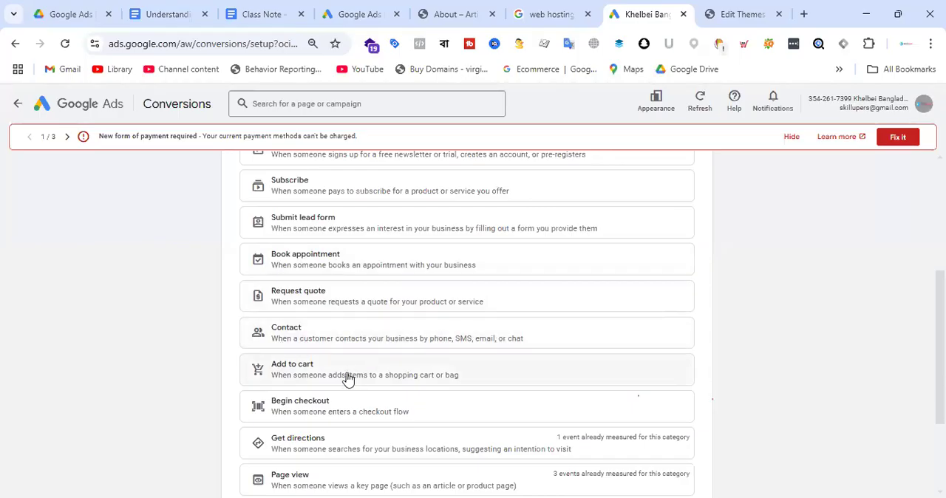
{"action": "scroll", "coordinate": [348, 378], "scroll_direction": "down", "scroll_amount": 1}
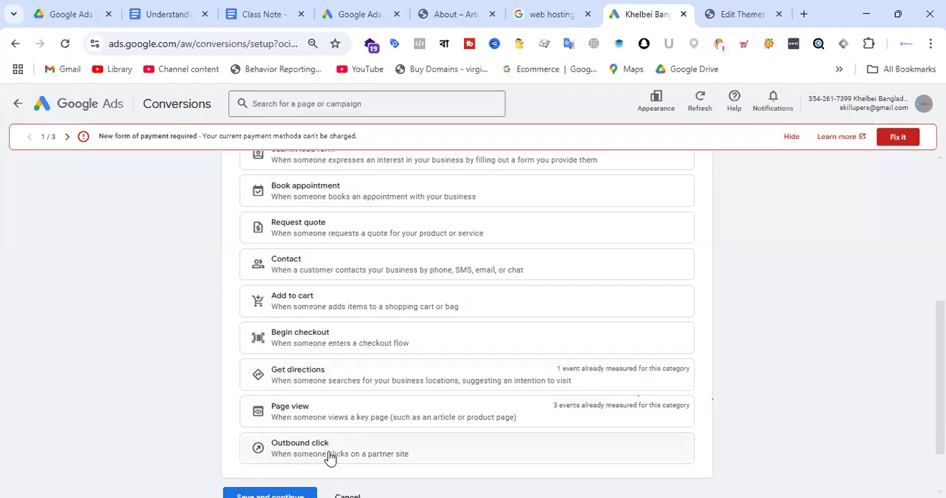
Look through the store's About and Testimonials pages, including the navigation links, the makeup fan club sign-up form and the footer.
{"action": "left_click", "coordinate": [709, 13]}
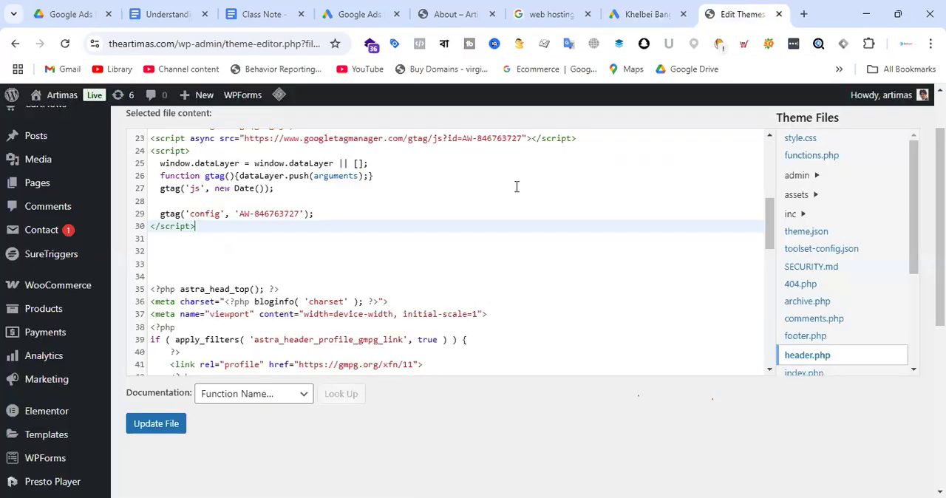
{"action": "left_click", "coordinate": [451, 14]}
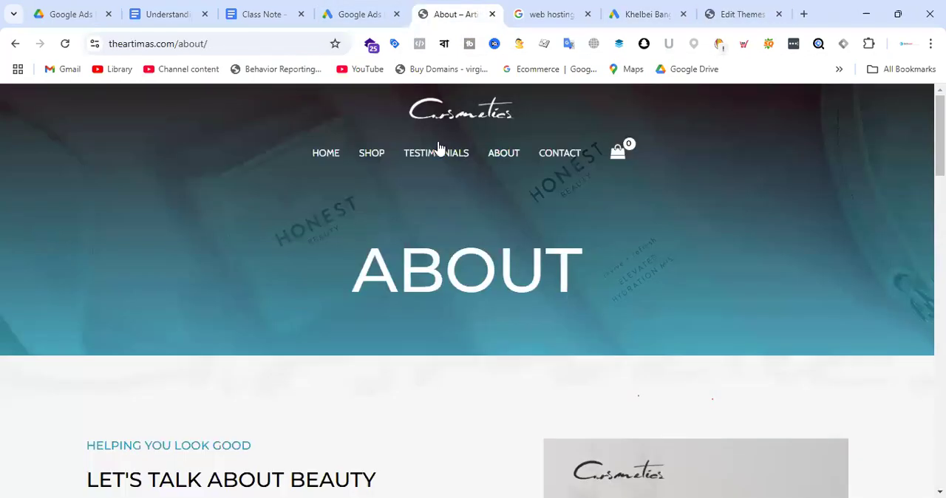
{"action": "scroll", "coordinate": [502, 273], "scroll_direction": "down", "scroll_amount": 5}
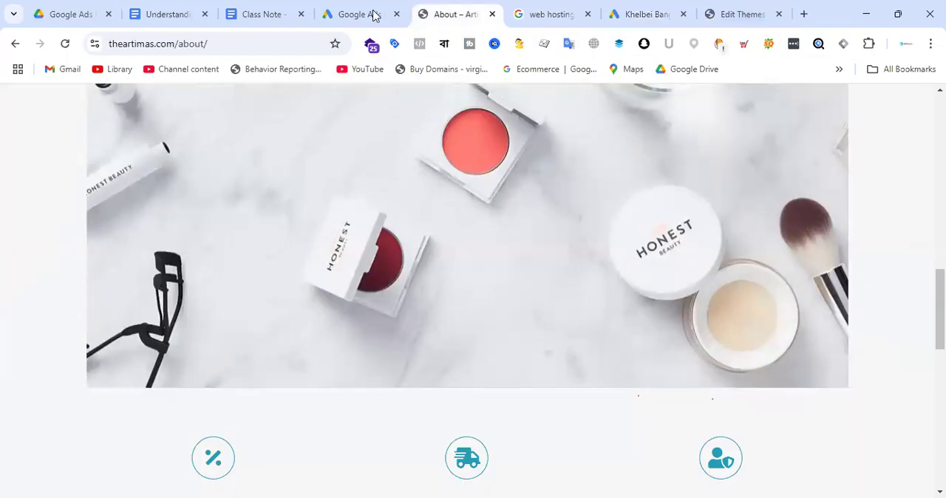
{"action": "left_click", "coordinate": [640, 14]}
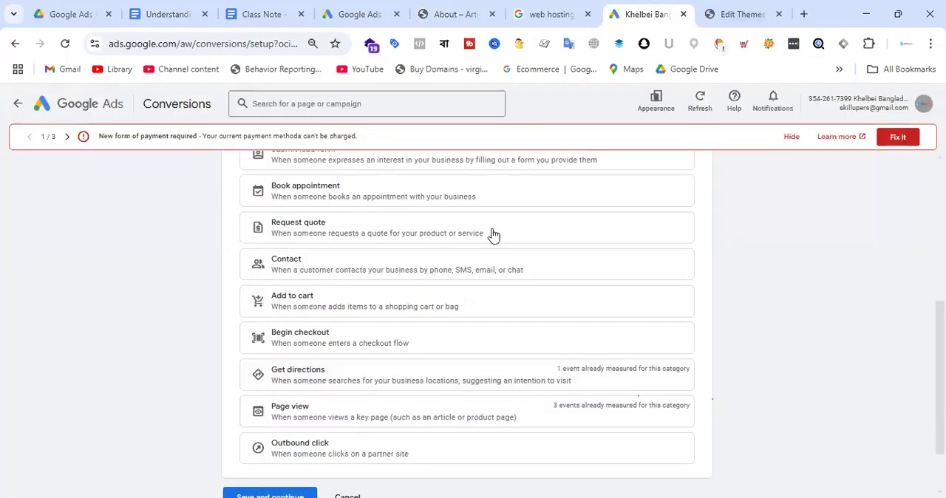
{"action": "left_click", "coordinate": [732, 9]}
{"action": "left_click", "coordinate": [426, 14]}
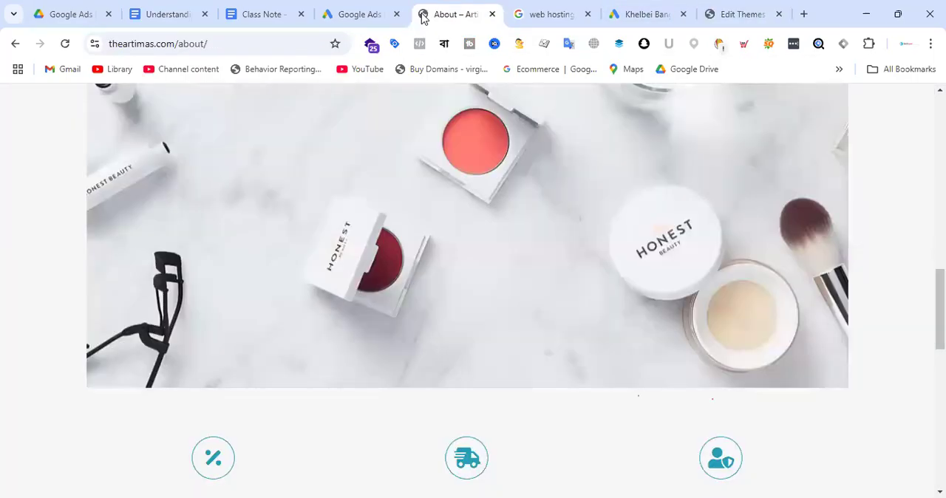
{"action": "scroll", "coordinate": [540, 293], "scroll_direction": "up", "scroll_amount": 12}
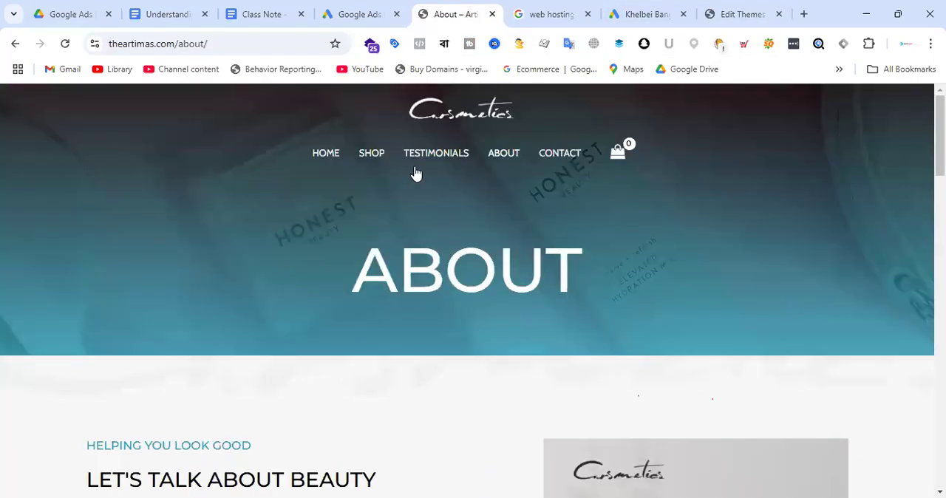
{"action": "left_click", "coordinate": [437, 156]}
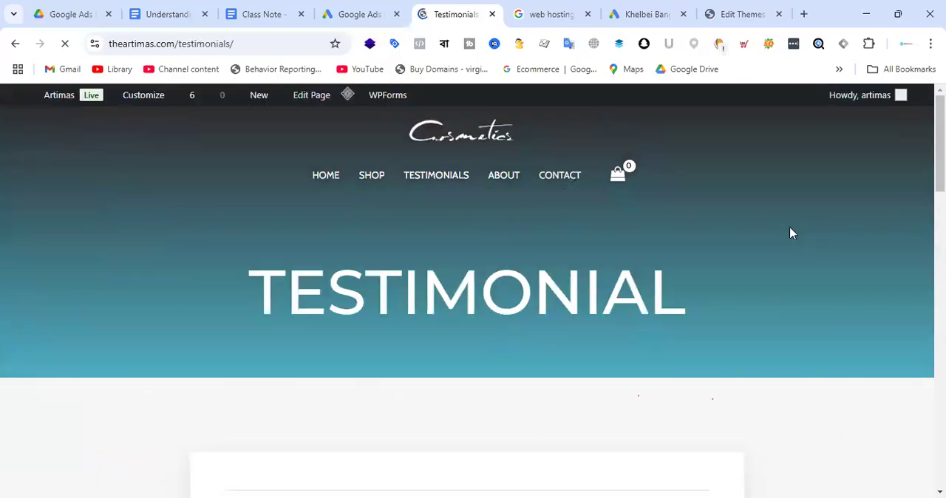
{"action": "scroll", "coordinate": [593, 217], "scroll_direction": "down", "scroll_amount": 10}
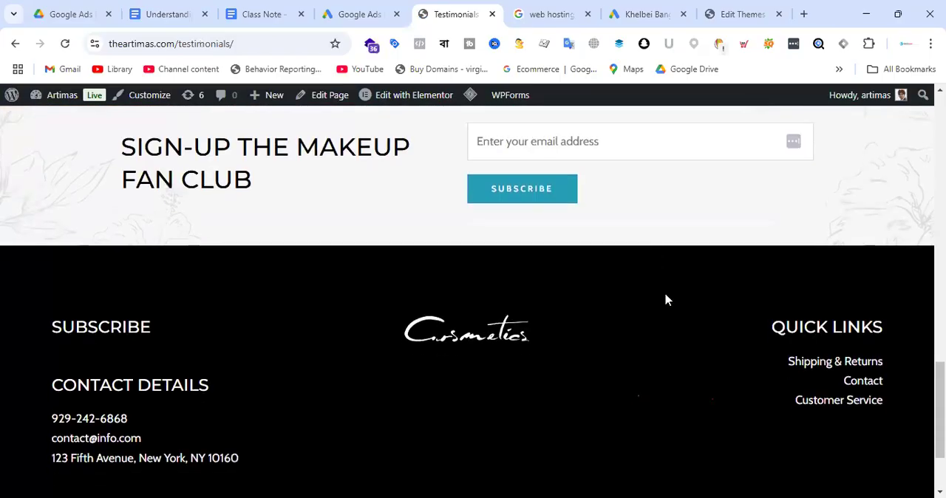
{"action": "scroll", "coordinate": [665, 299], "scroll_direction": "up", "scroll_amount": 1}
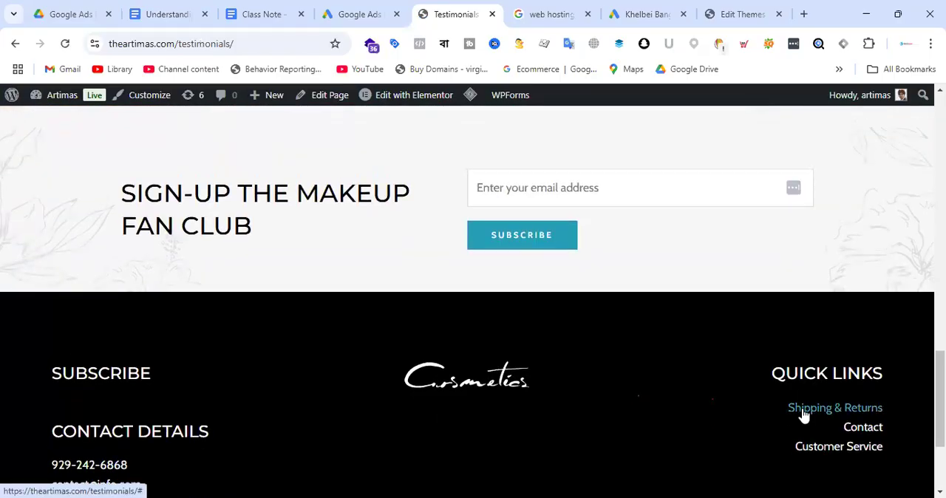
{"action": "scroll", "coordinate": [158, 344], "scroll_direction": "down", "scroll_amount": 3}
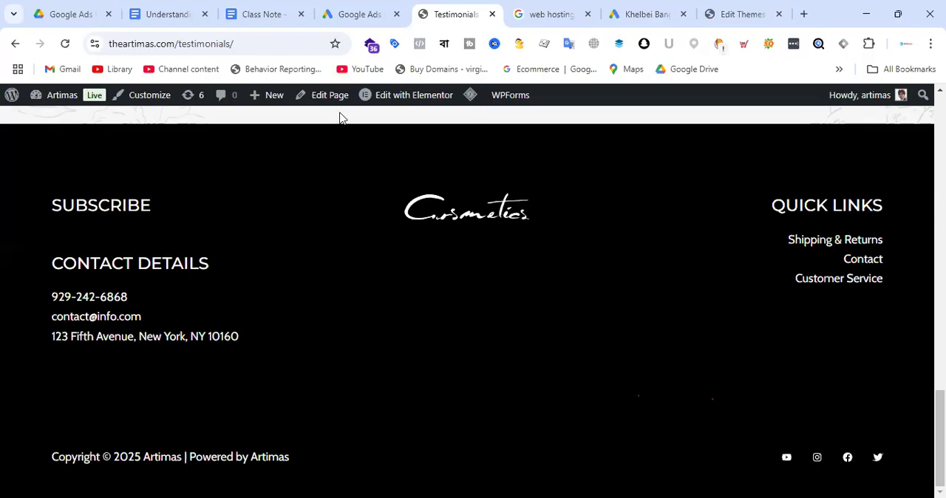
Return to the Google Ads conversion setup and choose Purchase as the conversion category to measure.
{"action": "left_click", "coordinate": [642, 14]}
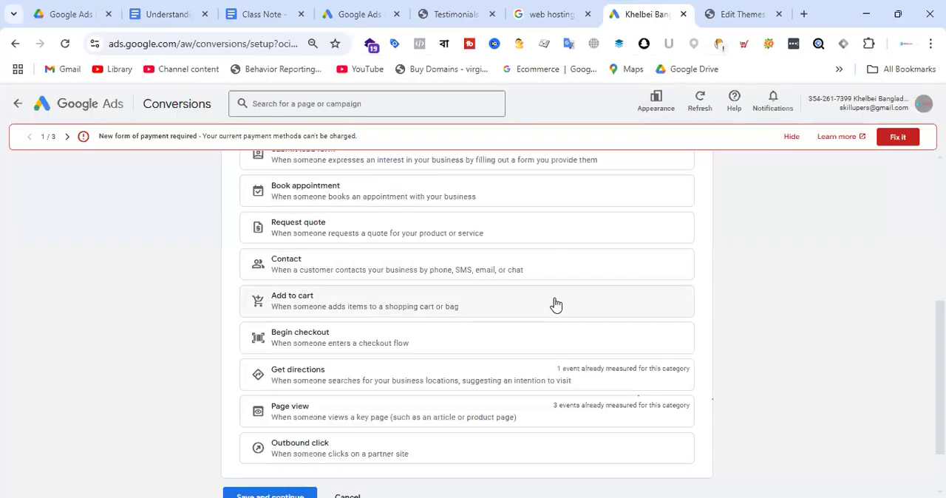
{"action": "scroll", "coordinate": [554, 299], "scroll_direction": "up", "scroll_amount": 4}
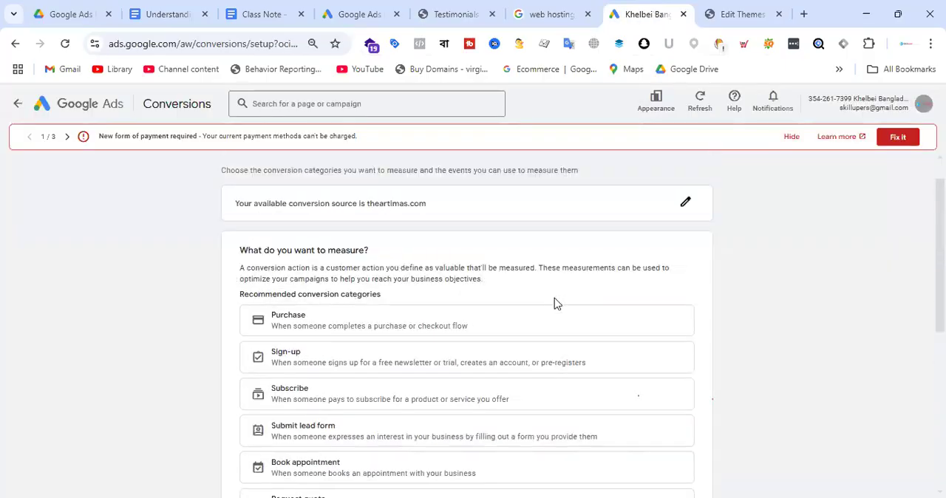
{"action": "left_click", "coordinate": [439, 327]}
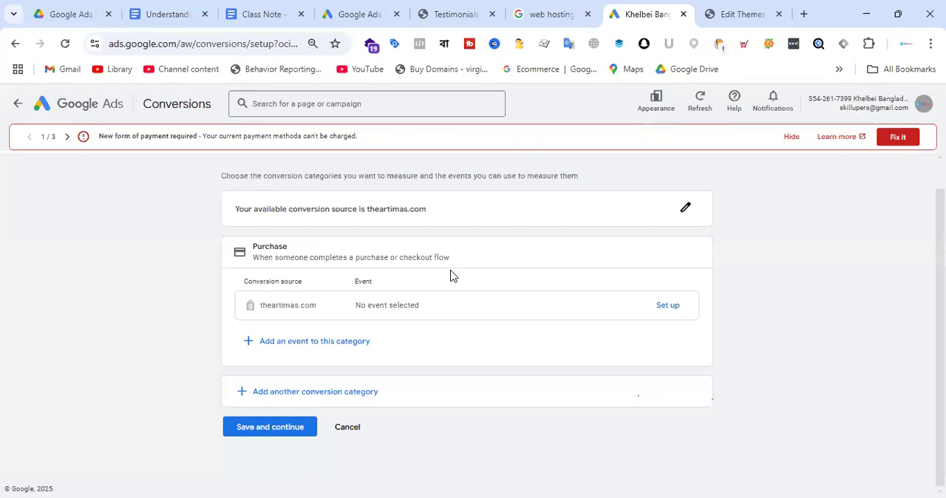
{"action": "left_click", "coordinate": [684, 309]}
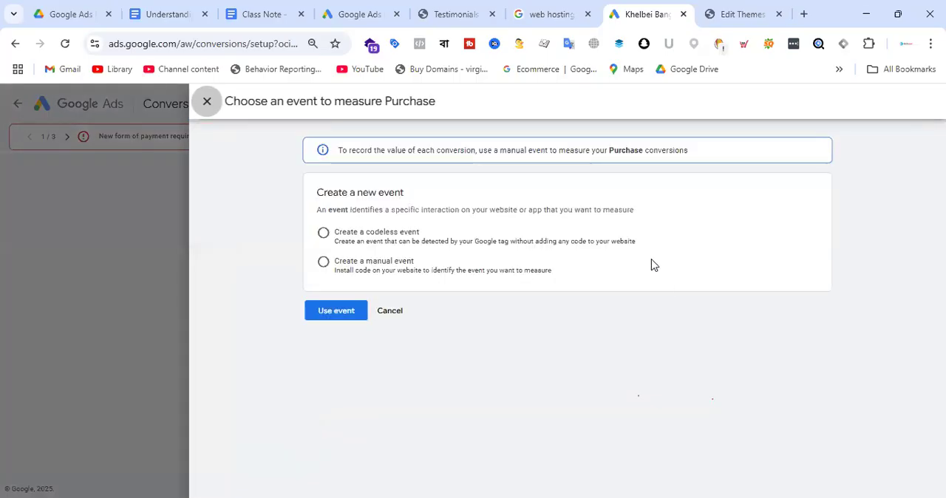
{"action": "left_click", "coordinate": [395, 273]}
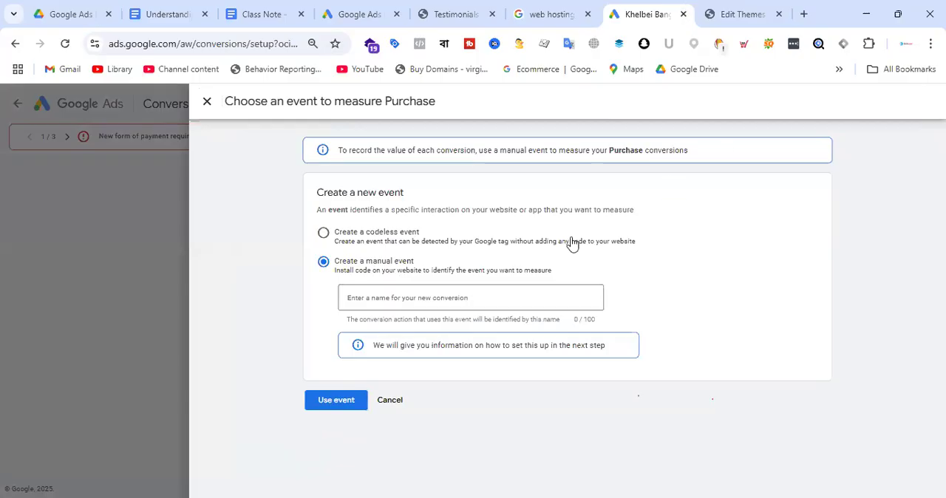
{"action": "left_click", "coordinate": [390, 401]}
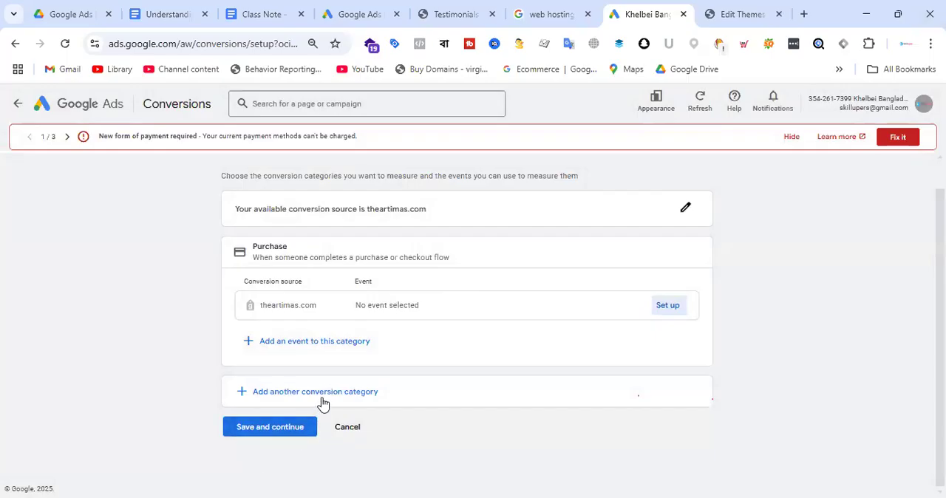
{"action": "left_click", "coordinate": [289, 433]}
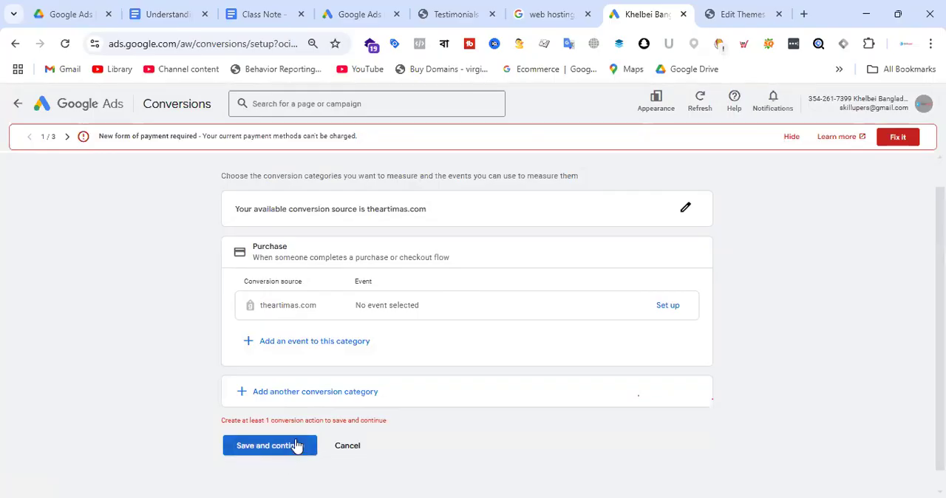
Set up a manual event named "Artimas - Purchase" for the Purchase category, then save the conversion setup and continue.
{"action": "left_click", "coordinate": [667, 306]}
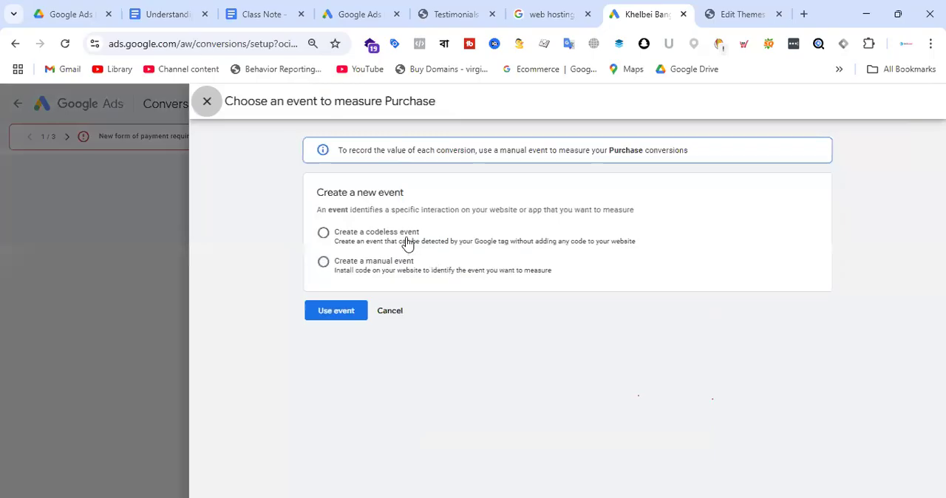
{"action": "left_click", "coordinate": [390, 271]}
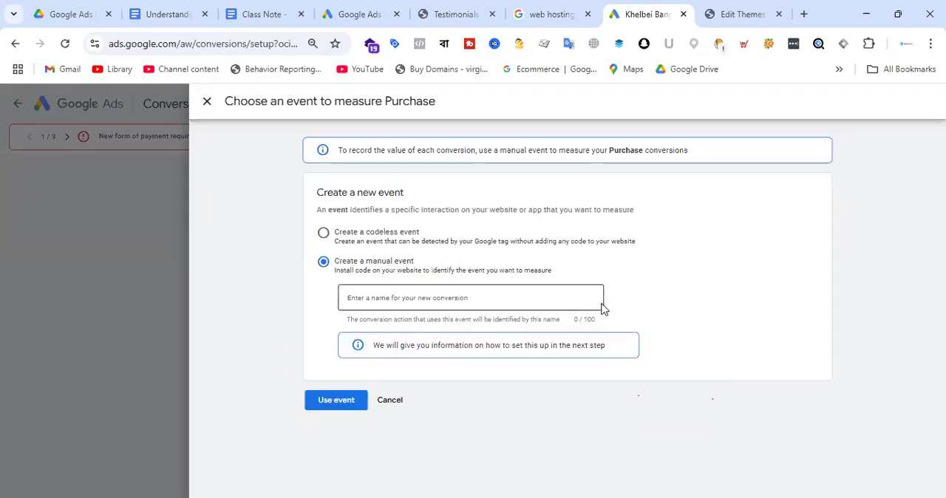
{"action": "left_click", "coordinate": [415, 298]}
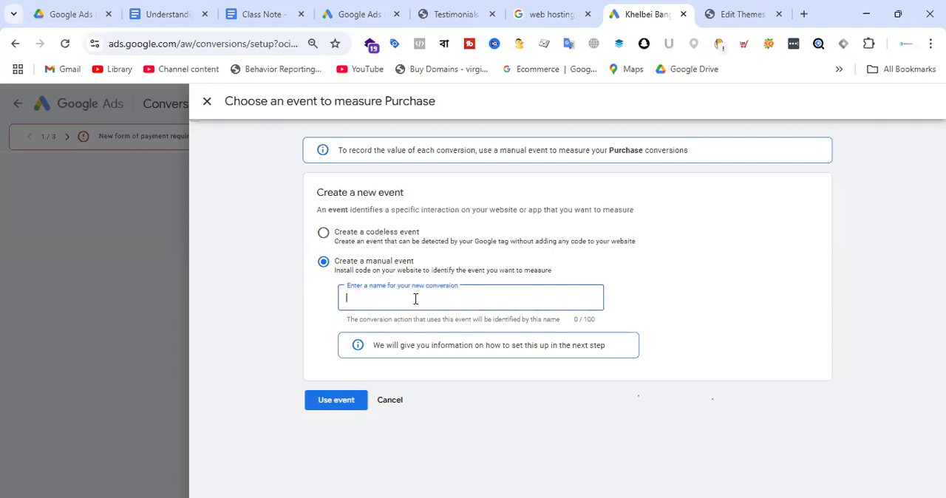
{"action": "type", "text": "Pu"}
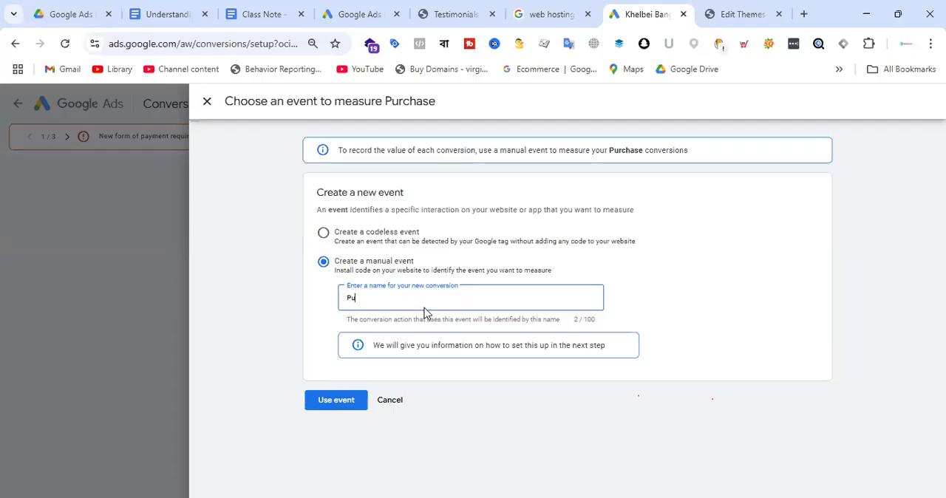
{"action": "type", "text": "rchase"}
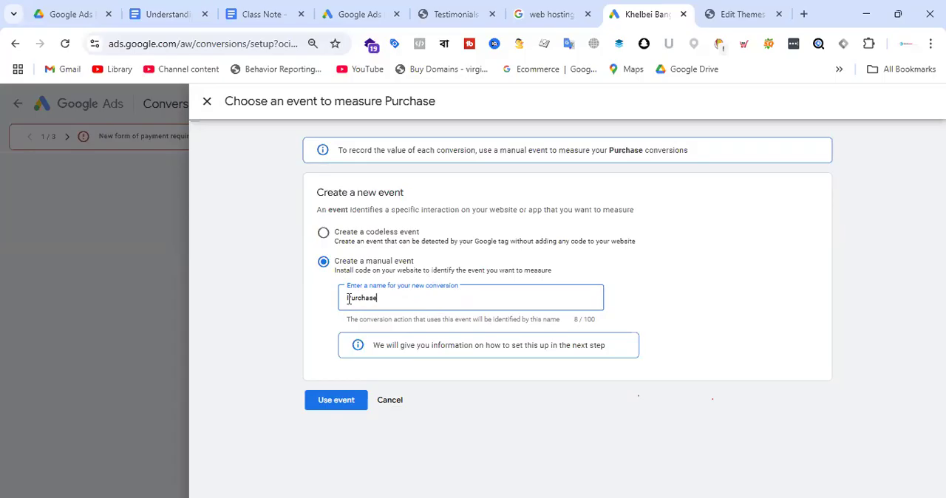
{"action": "type", "text": "Artima"}
{"action": "key", "text": "BackSpace"}
{"action": "type", "text": "s -"}
{"action": "left_click", "coordinate": [340, 403]}
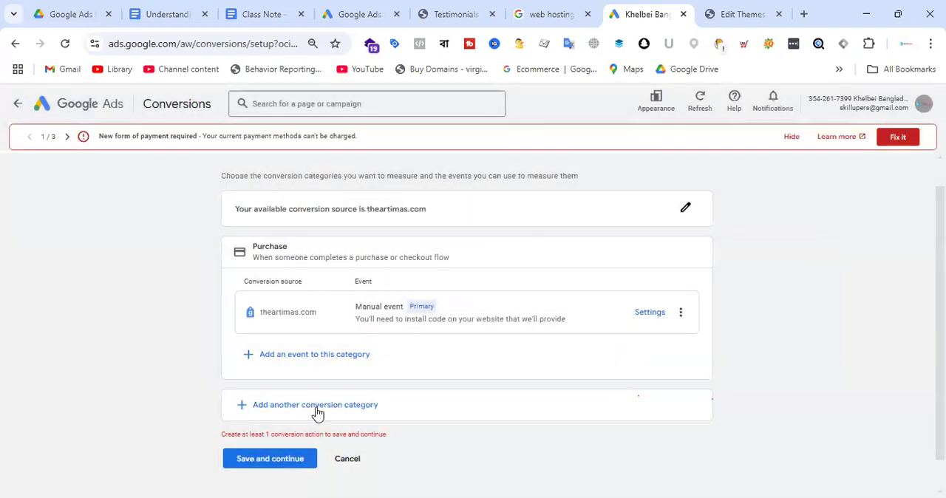
{"action": "left_click", "coordinate": [289, 460]}
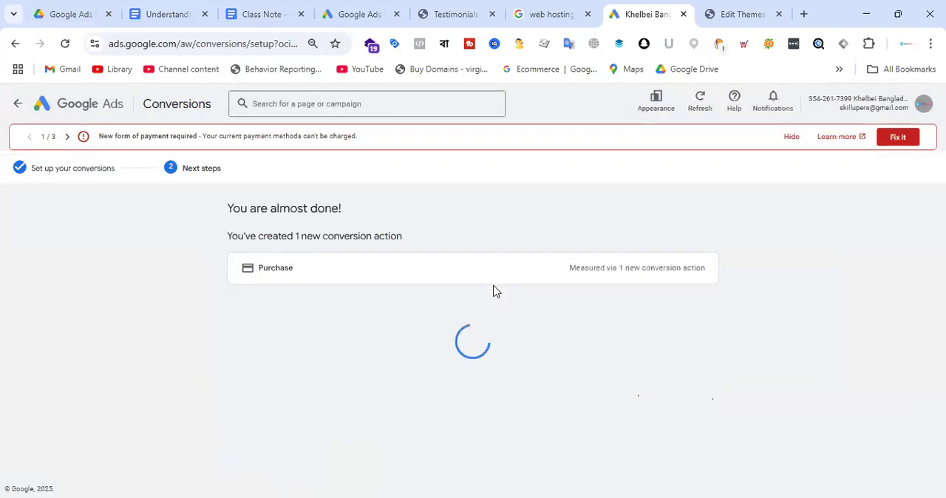
Review the instructions for finishing the conversion setup, including the Google tag, the event snippet and the option to email instructions to a webmaster.
{"action": "scroll", "coordinate": [525, 293], "scroll_direction": "down", "scroll_amount": 4}
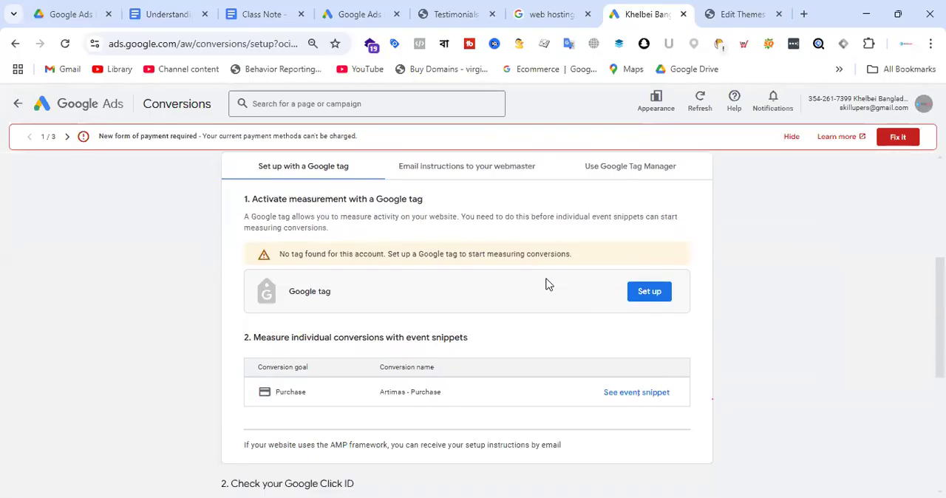
{"action": "scroll", "coordinate": [549, 274], "scroll_direction": "up", "scroll_amount": 4}
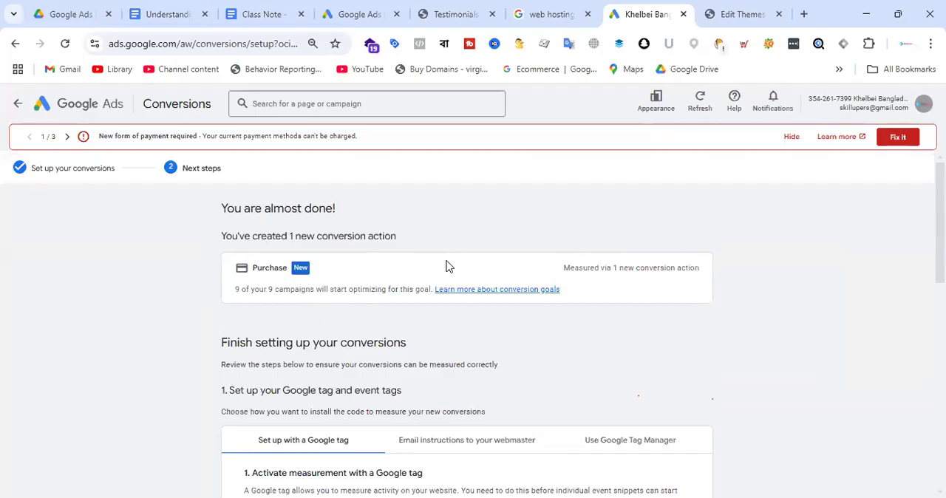
{"action": "scroll", "coordinate": [473, 273], "scroll_direction": "down", "scroll_amount": 4}
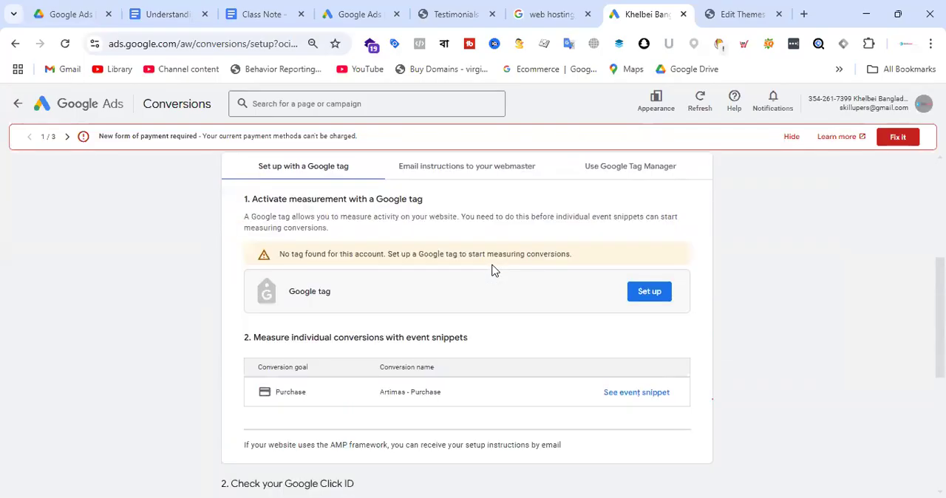
{"action": "scroll", "coordinate": [495, 270], "scroll_direction": "down", "scroll_amount": 1}
{"action": "scroll", "coordinate": [494, 270], "scroll_direction": "up", "scroll_amount": 1}
{"action": "scroll", "coordinate": [495, 270], "scroll_direction": "up", "scroll_amount": 2}
{"action": "scroll", "coordinate": [492, 270], "scroll_direction": "down", "scroll_amount": 1}
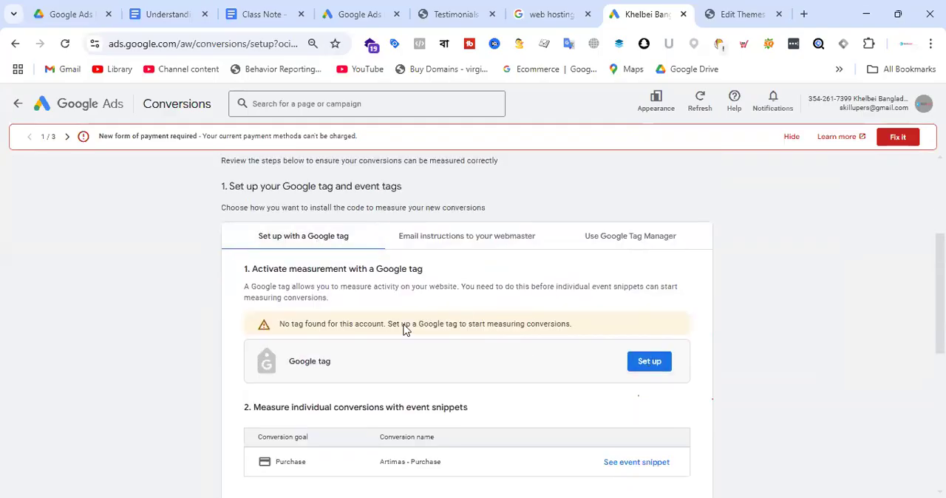
{"action": "left_click", "coordinate": [464, 238]}
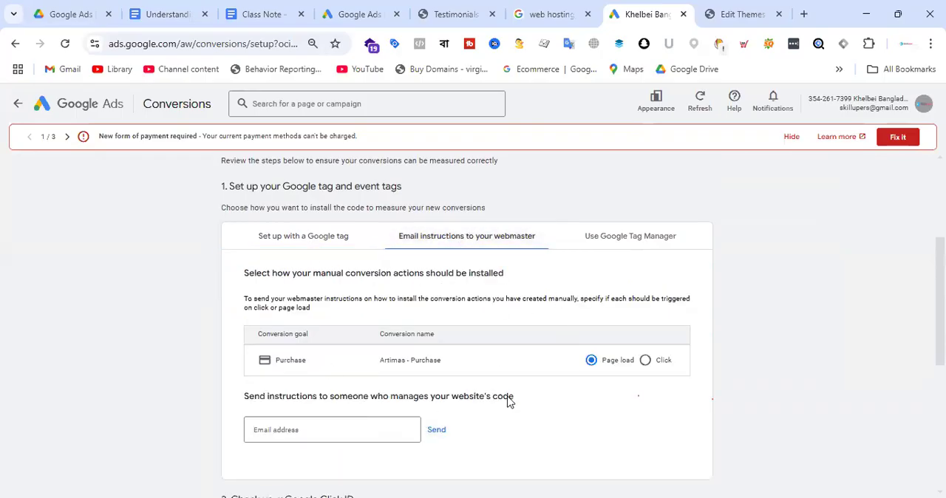
{"action": "scroll", "coordinate": [520, 326], "scroll_direction": "down", "scroll_amount": 1}
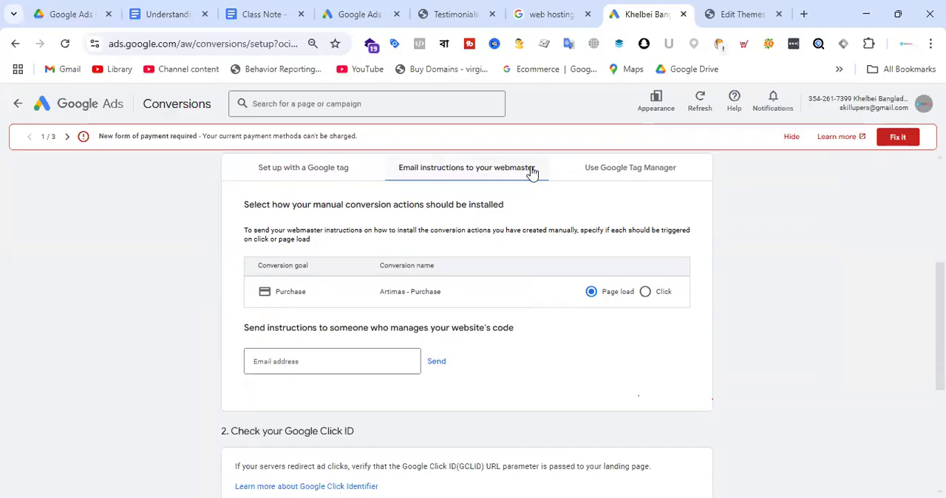
Compare the three ways to install the conversion code: Google tag, emailed instructions and Google Tag Manager, checking the tag code in WordPress's header.php as well.
{"action": "left_click", "coordinate": [332, 361]}
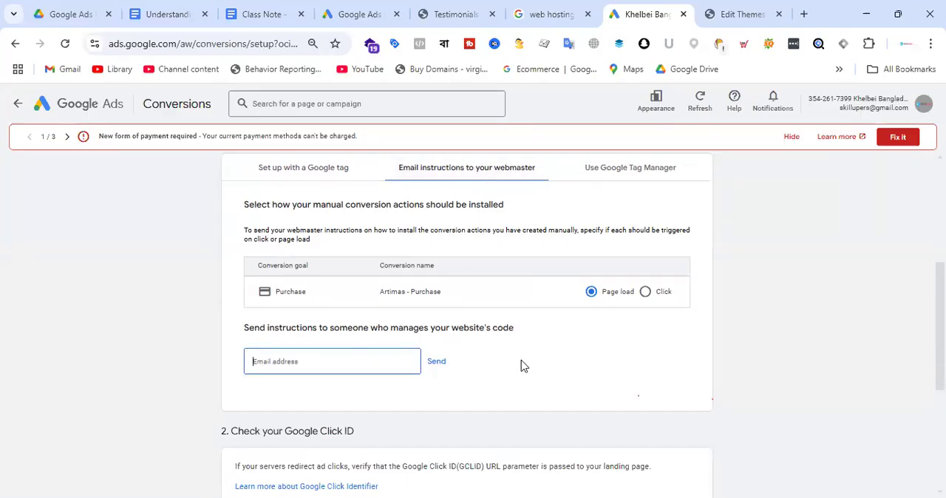
{"action": "left_click", "coordinate": [637, 176]}
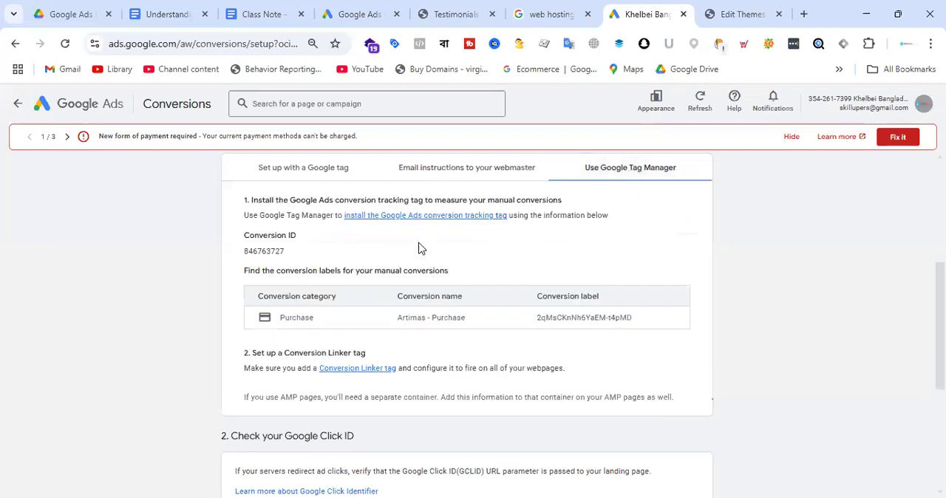
{"action": "left_click", "coordinate": [329, 174]}
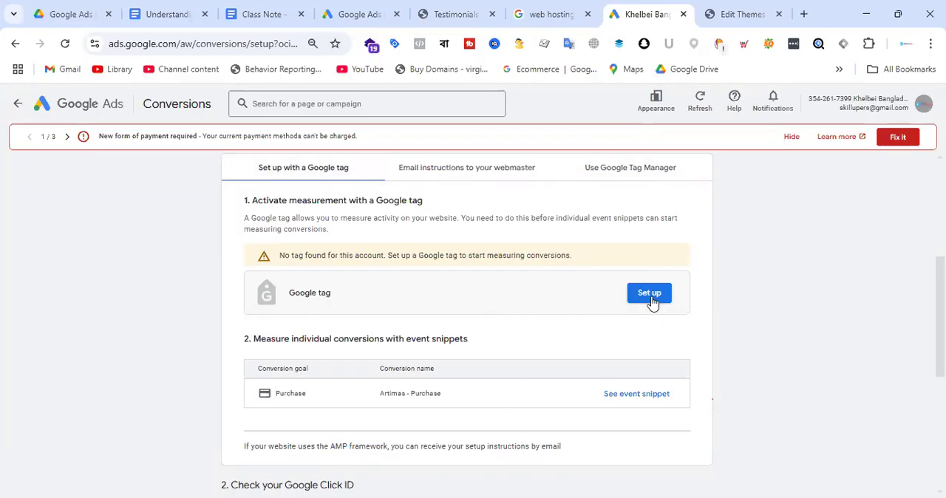
{"action": "left_click", "coordinate": [764, 8]}
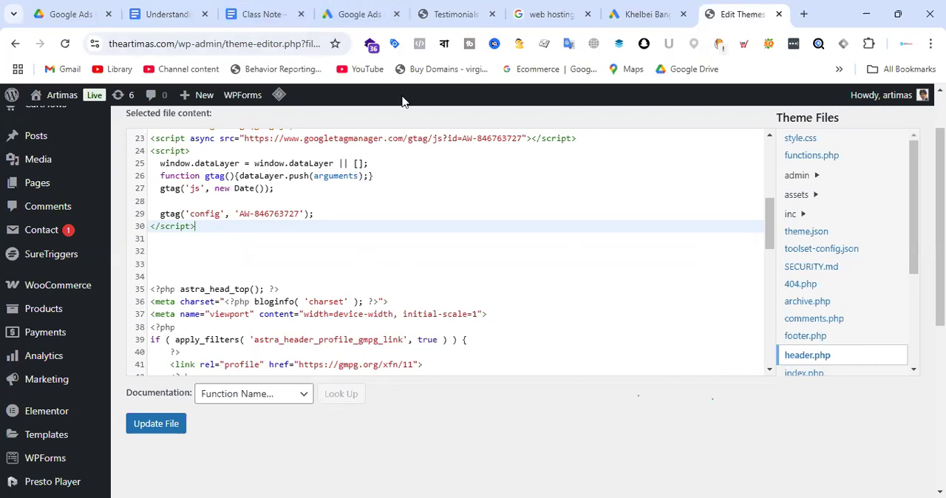
{"action": "left_click", "coordinate": [653, 13]}
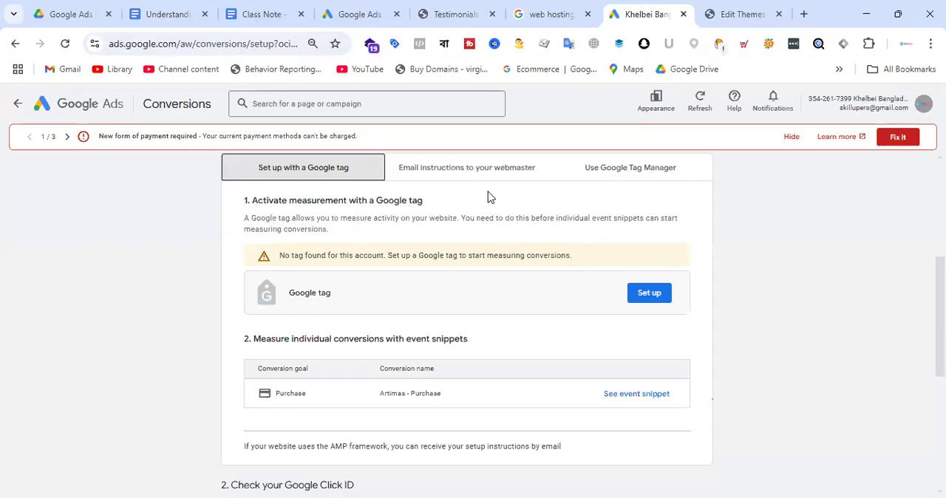
{"action": "left_click", "coordinate": [475, 173]}
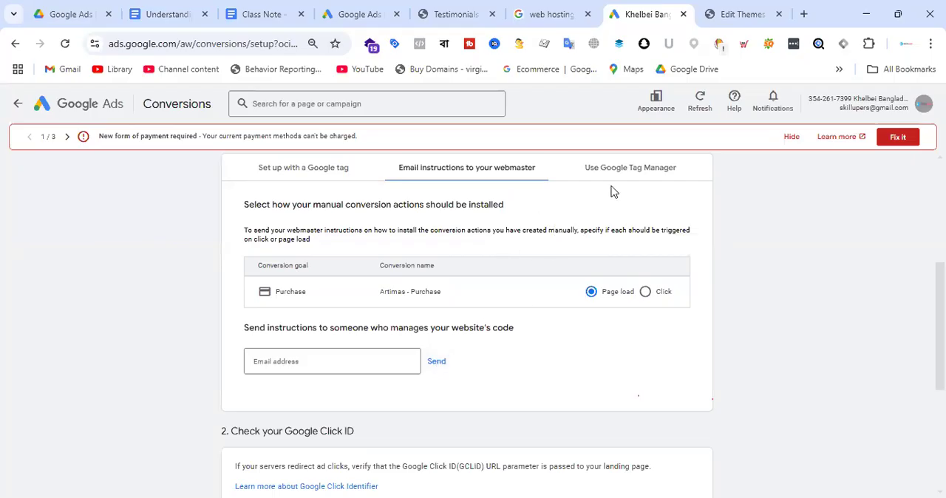
{"action": "left_click", "coordinate": [628, 170]}
Review the remaining setup instructions, then agree to the terms and finish the conversion setup with enhanced conversions turned on.
{"action": "scroll", "coordinate": [507, 282], "scroll_direction": "down", "scroll_amount": 4}
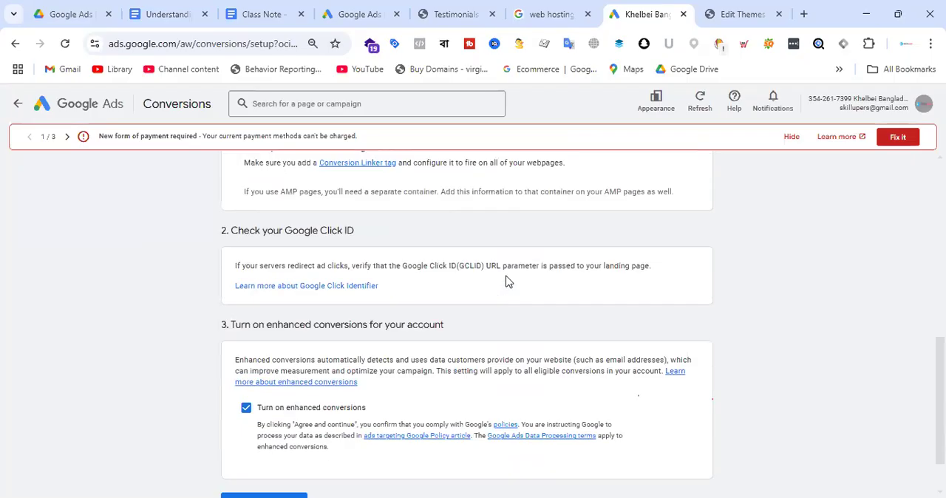
{"action": "scroll", "coordinate": [518, 286], "scroll_direction": "up", "scroll_amount": 2}
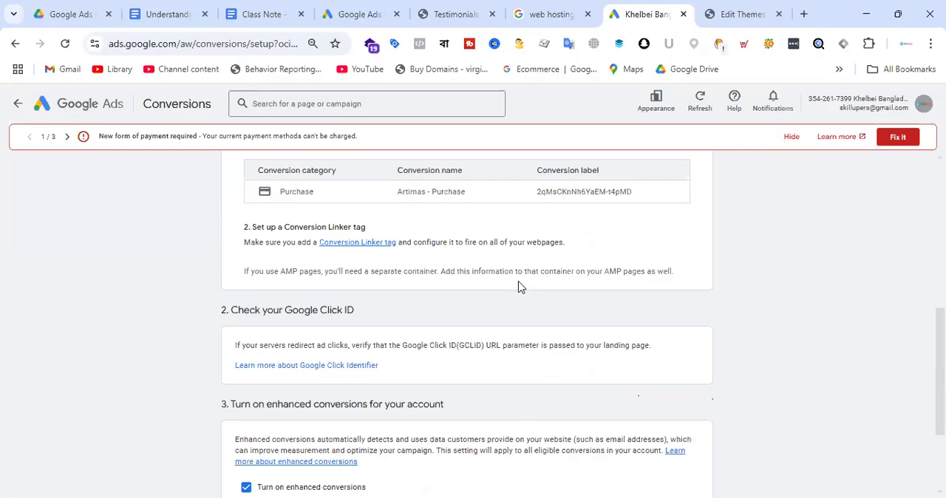
{"action": "scroll", "coordinate": [518, 287], "scroll_direction": "up", "scroll_amount": 3}
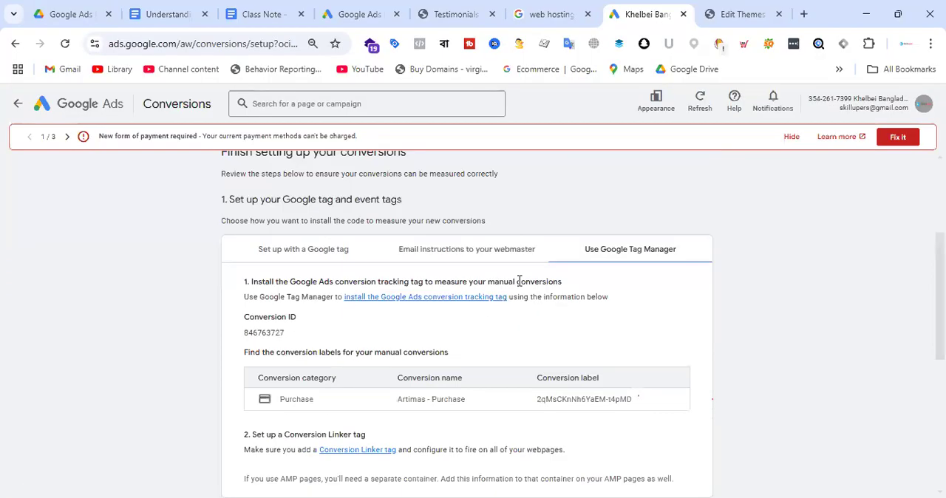
{"action": "scroll", "coordinate": [510, 285], "scroll_direction": "down", "scroll_amount": 6}
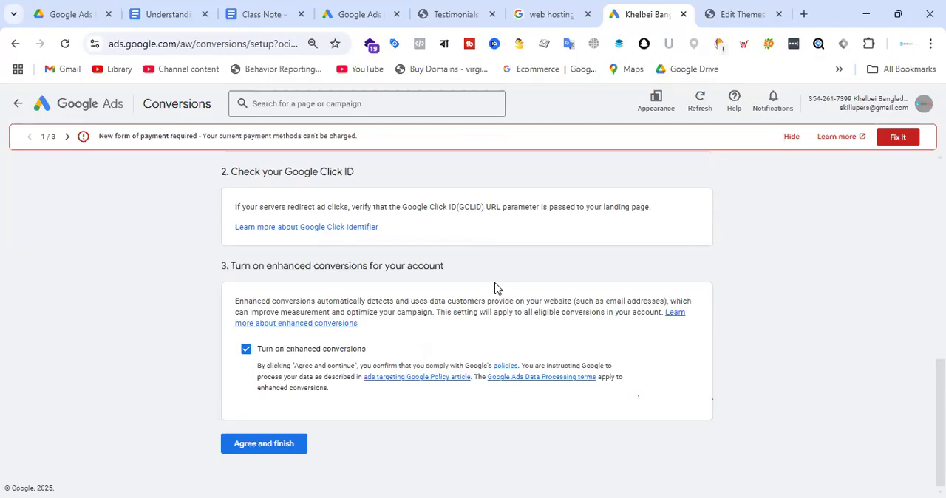
{"action": "left_click", "coordinate": [286, 452]}
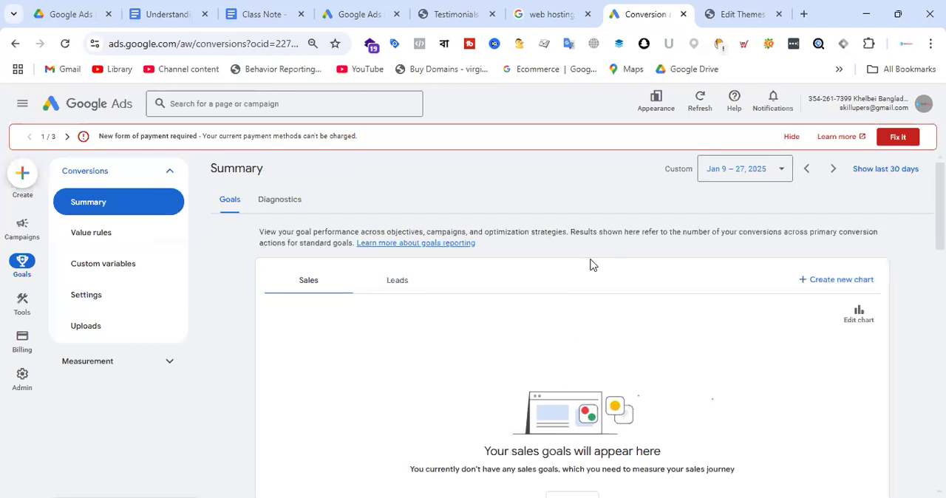
Look through the goals on the conversions summary, including the Get directions goal's settings and the details of its Local actions - Directions conversion.
{"action": "scroll", "coordinate": [598, 267], "scroll_direction": "down", "scroll_amount": 3}
{"action": "scroll", "coordinate": [428, 338], "scroll_direction": "down", "scroll_amount": 3}
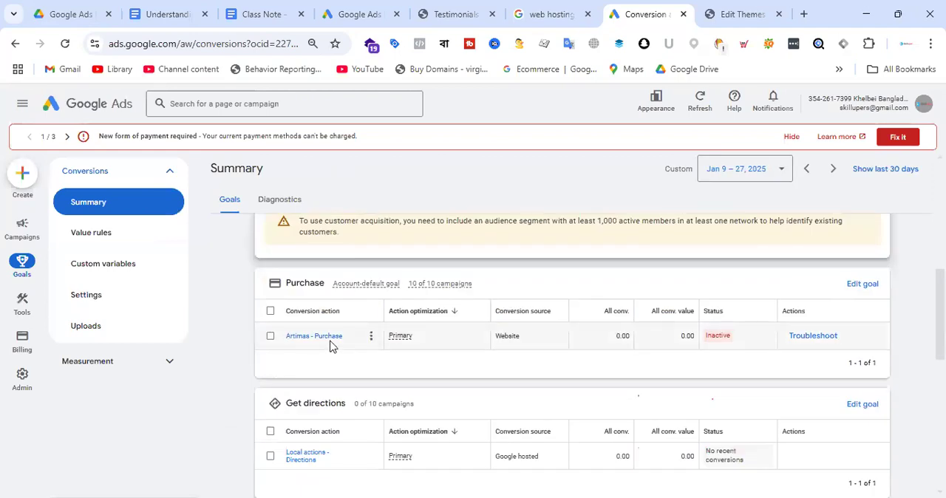
{"action": "scroll", "coordinate": [481, 331], "scroll_direction": "down", "scroll_amount": 2}
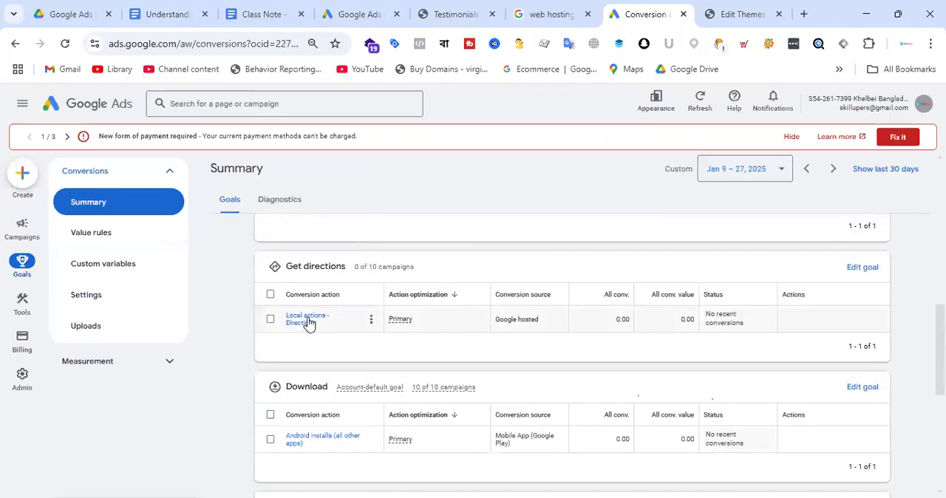
{"action": "left_click", "coordinate": [861, 267]}
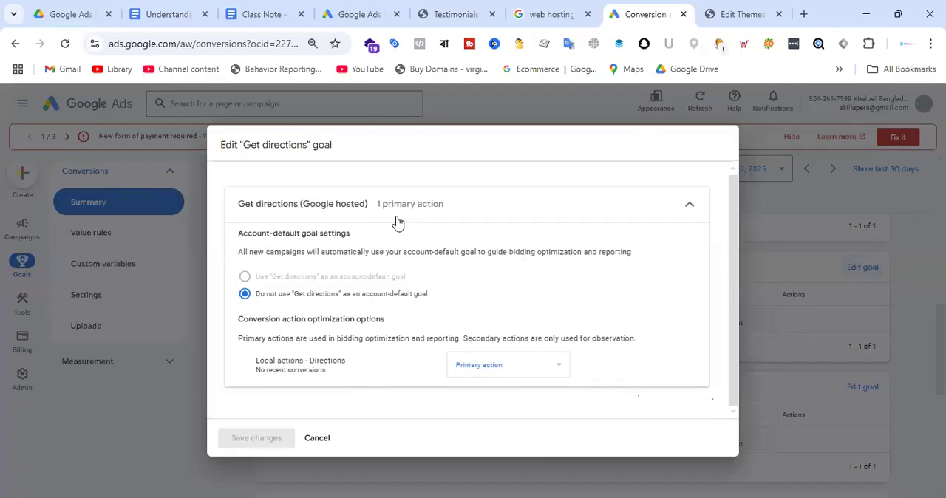
{"action": "left_click", "coordinate": [317, 437]}
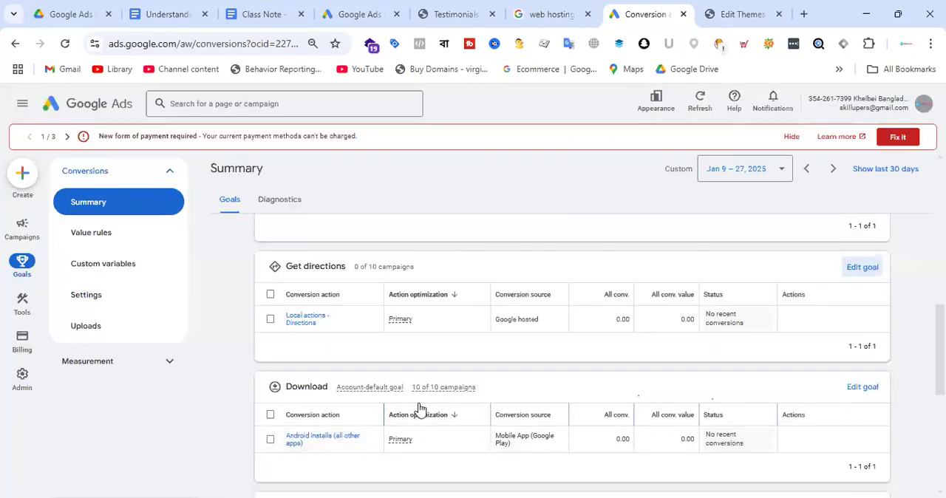
{"action": "left_click", "coordinate": [308, 321]}
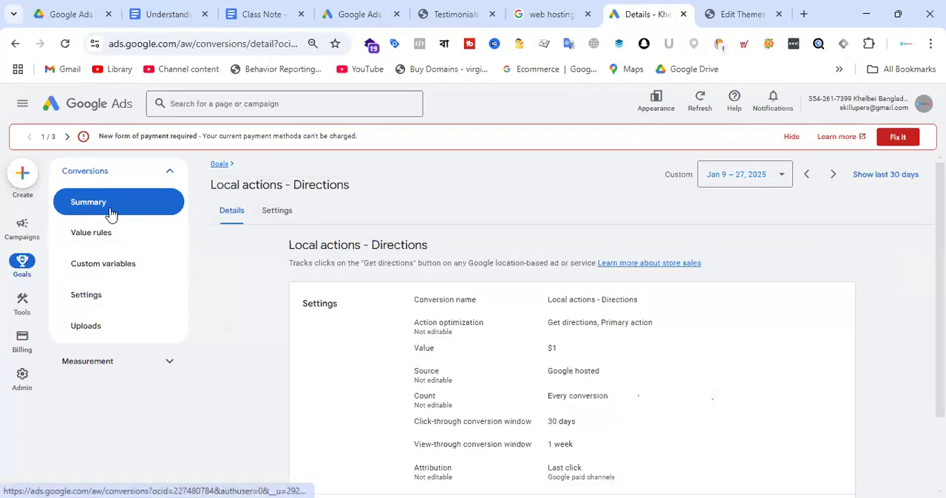
Return to the conversions summary, open the details of "Artimas - Purchase" and expand its tag setup options.
{"action": "left_click", "coordinate": [111, 213]}
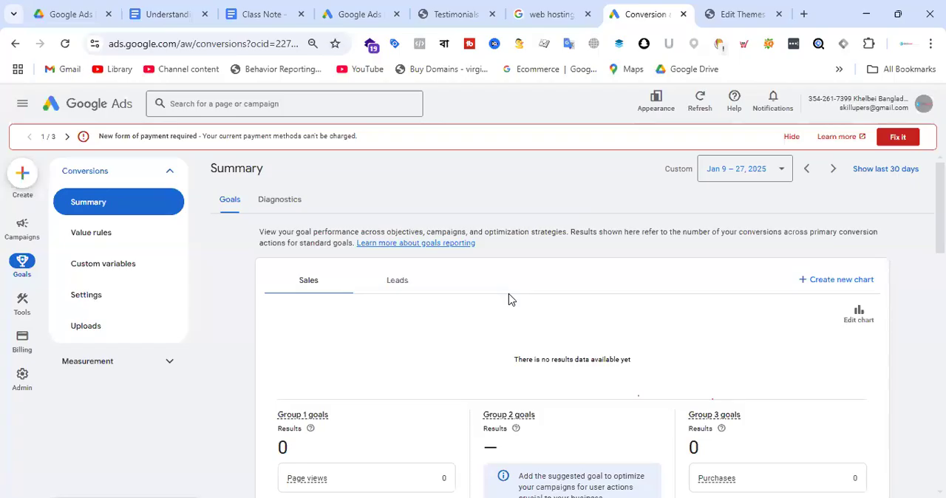
{"action": "scroll", "coordinate": [535, 308], "scroll_direction": "down", "scroll_amount": 5}
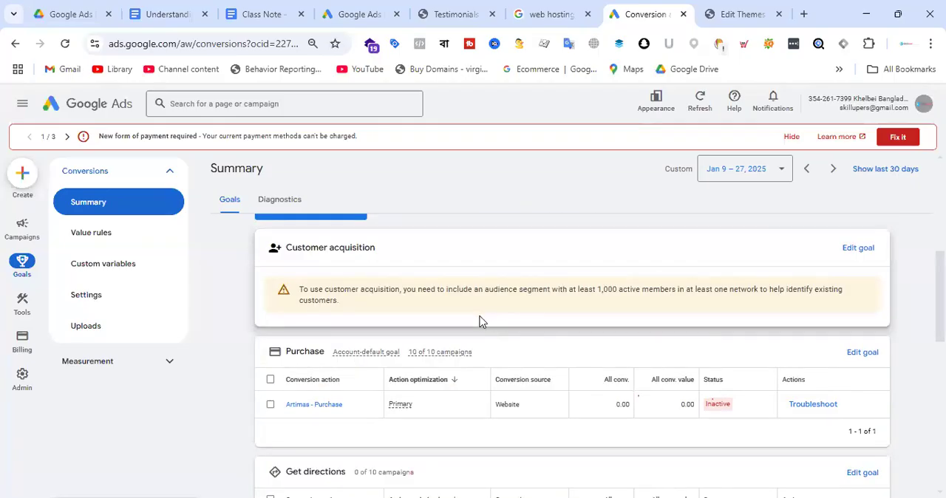
{"action": "left_click", "coordinate": [324, 411]}
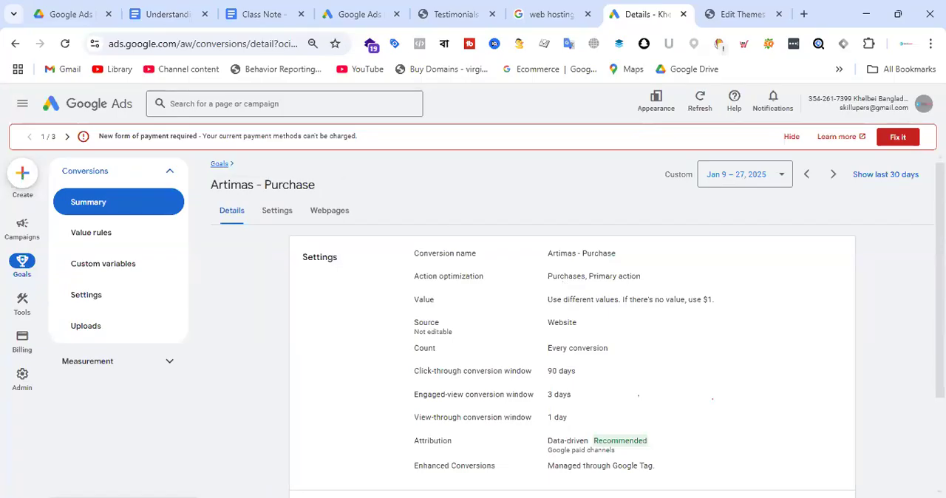
{"action": "scroll", "coordinate": [398, 307], "scroll_direction": "down", "scroll_amount": 2}
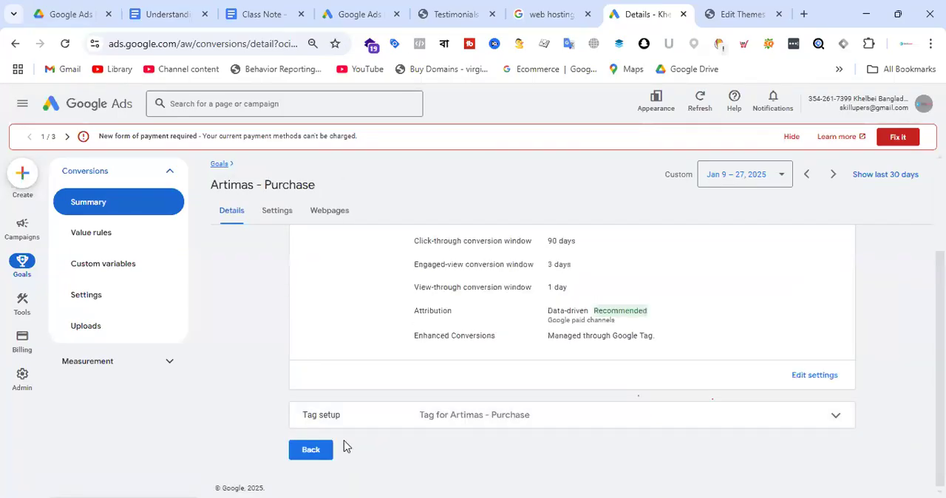
{"action": "left_click", "coordinate": [835, 418]}
{"action": "scroll", "coordinate": [700, 307], "scroll_direction": "down", "scroll_amount": 2}
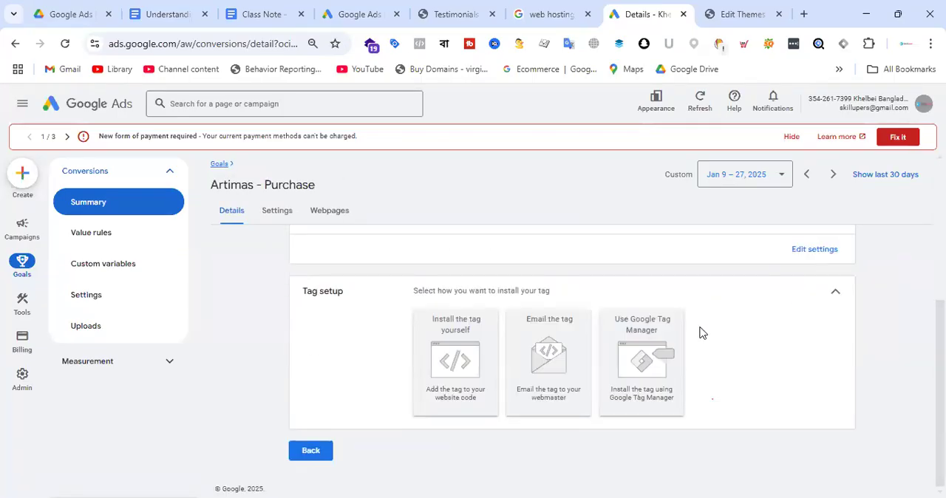
Compare the tag installation instructions for "Artimas - Purchase": Google Tag Manager, installing the tag yourself and emailing the tag.
{"action": "left_click", "coordinate": [653, 374]}
{"action": "scroll", "coordinate": [707, 285], "scroll_direction": "down", "scroll_amount": 1}
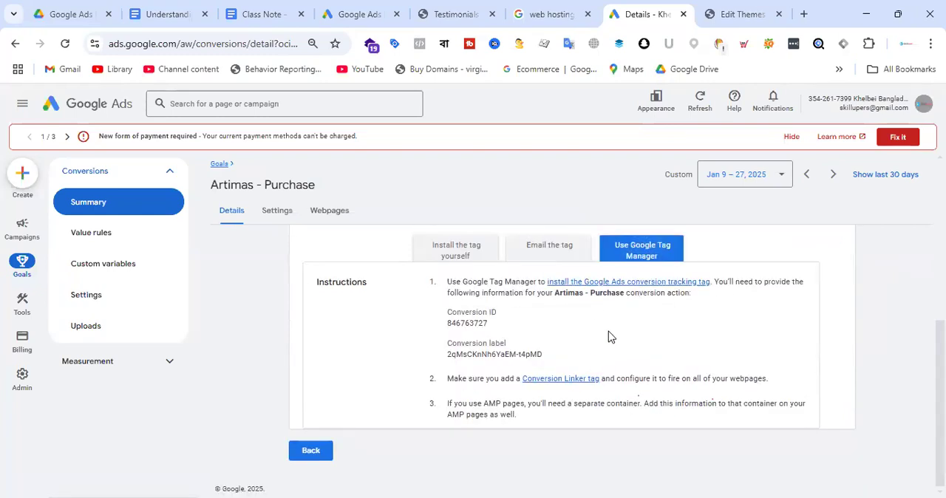
{"action": "scroll", "coordinate": [610, 335], "scroll_direction": "up", "scroll_amount": 3}
{"action": "scroll", "coordinate": [598, 338], "scroll_direction": "down", "scroll_amount": 3}
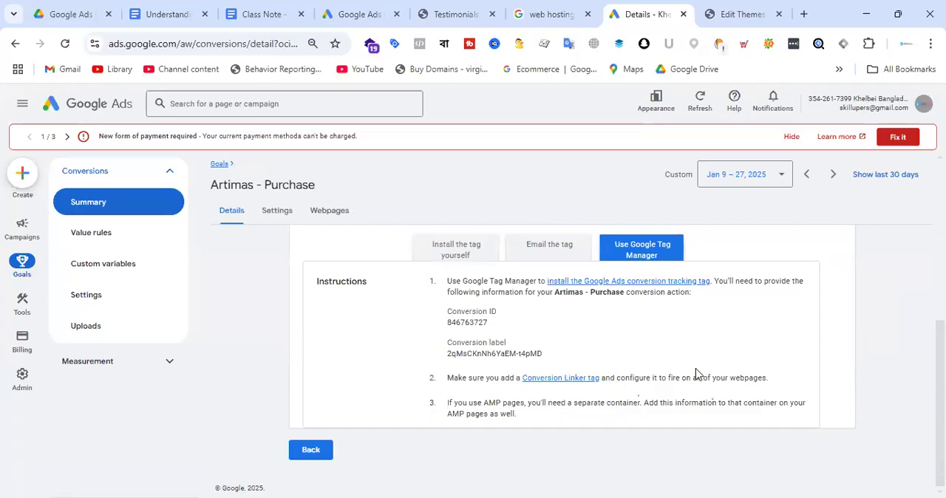
{"action": "left_click", "coordinate": [460, 252]}
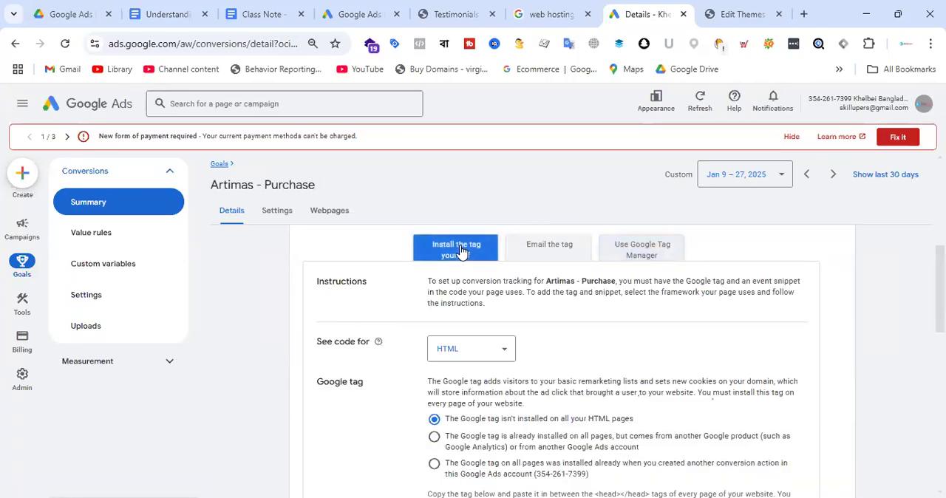
{"action": "left_click", "coordinate": [550, 252]}
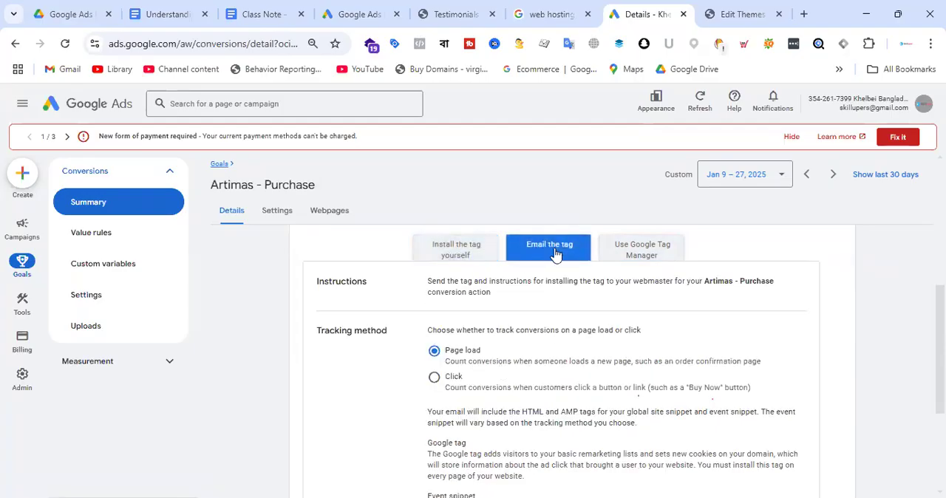
{"action": "left_click", "coordinate": [651, 251]}
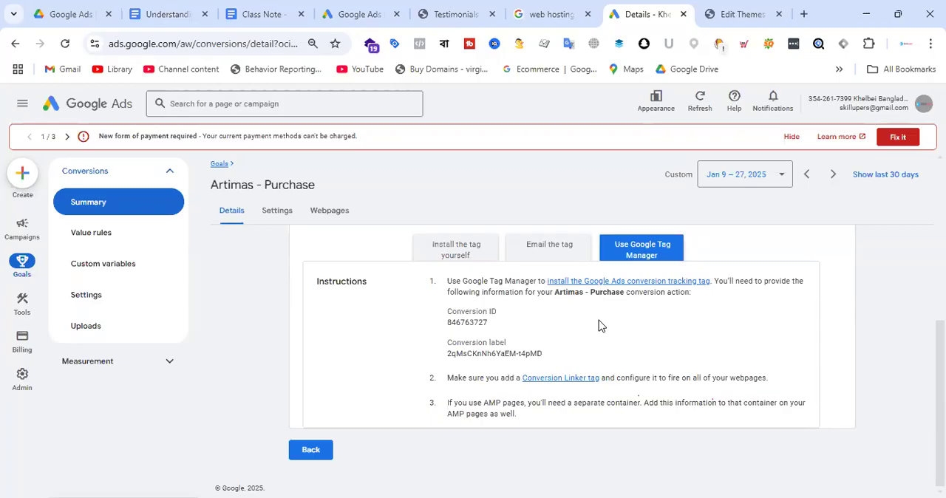
Switch to the "Understanding Google Tag Manager" document and examine its title, the Google Tag Manager definition and the diagram.
{"action": "left_click", "coordinate": [166, 11]}
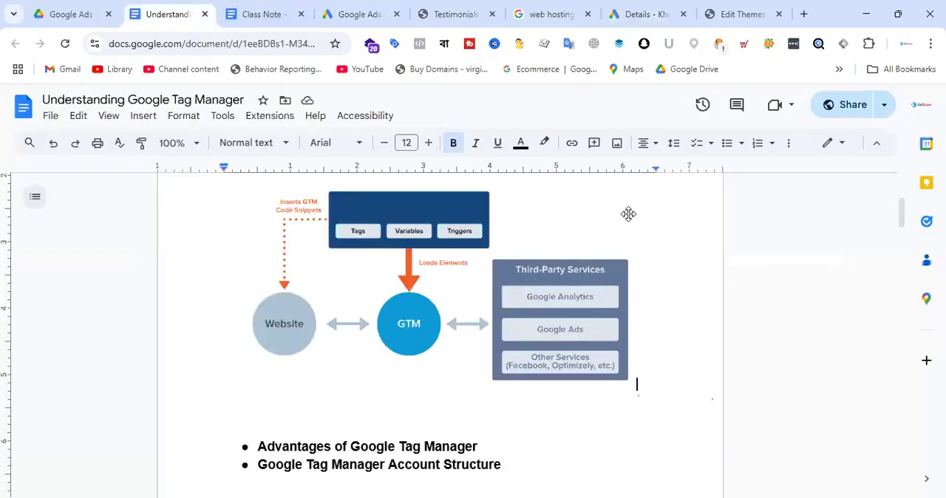
{"action": "scroll", "coordinate": [628, 214], "scroll_direction": "up", "scroll_amount": 1}
{"action": "scroll", "coordinate": [627, 215], "scroll_direction": "down", "scroll_amount": 1}
{"action": "scroll", "coordinate": [458, 299], "scroll_direction": "up", "scroll_amount": 3}
{"action": "left_click_drag", "start_coordinate": [417, 220], "coordinate": [637, 223]}
{"action": "left_click", "coordinate": [637, 224]}
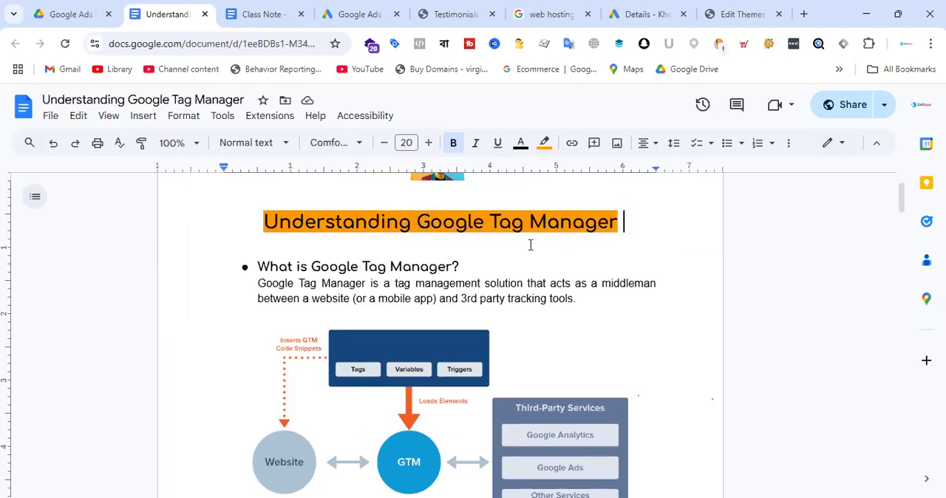
{"action": "left_click_drag", "start_coordinate": [494, 222], "coordinate": [614, 222]}
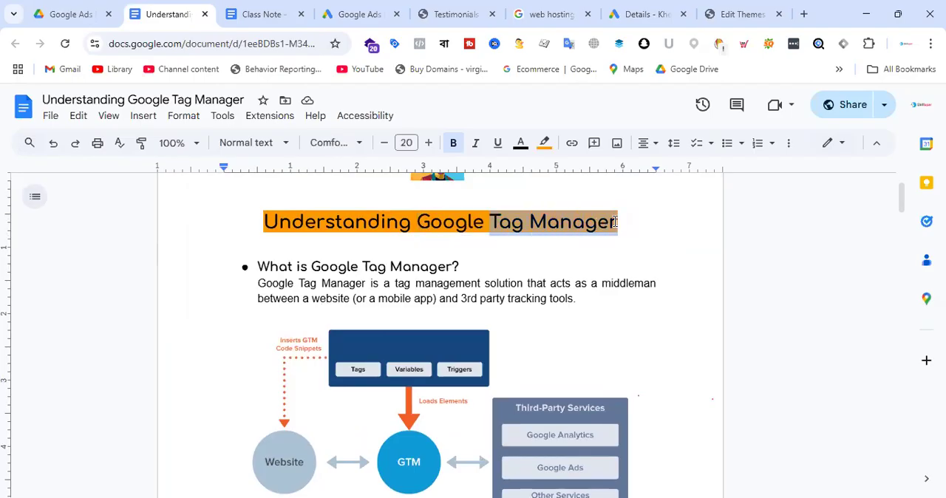
{"action": "left_click", "coordinate": [585, 224]}
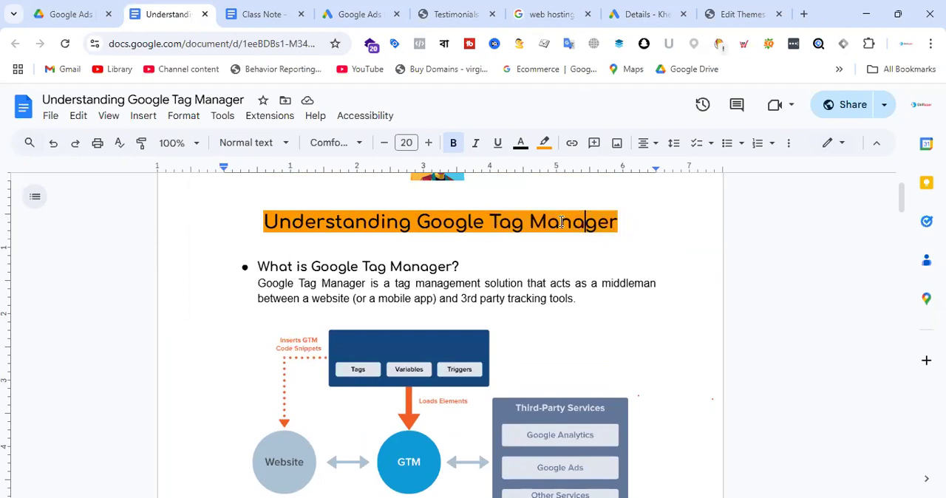
{"action": "left_click_drag", "start_coordinate": [414, 220], "coordinate": [483, 221]}
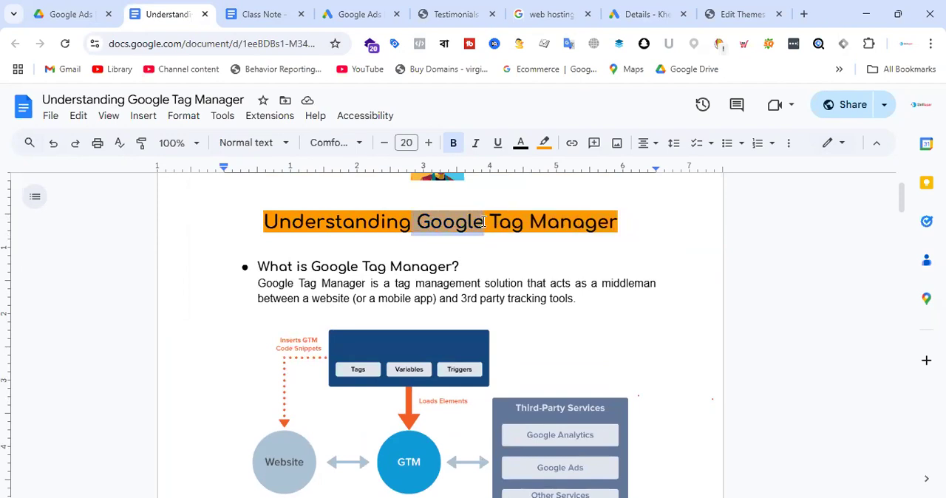
{"action": "scroll", "coordinate": [488, 221], "scroll_direction": "down", "scroll_amount": 2}
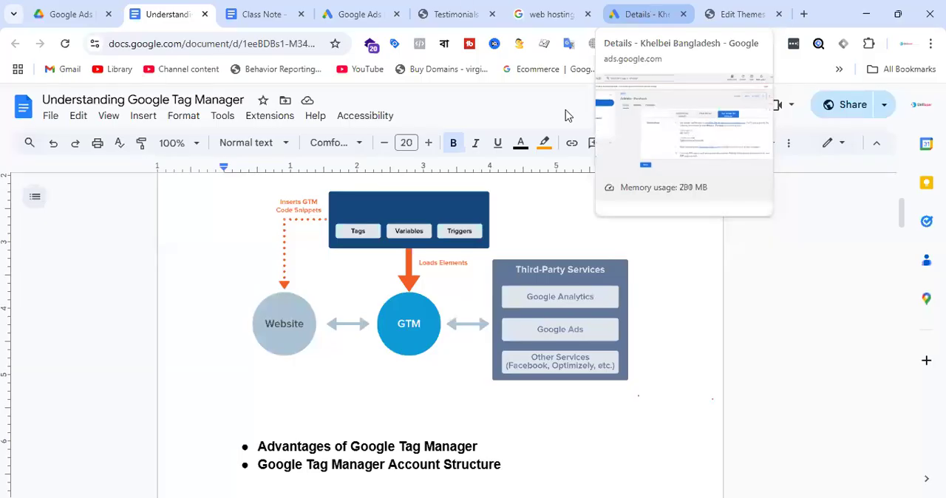
Revisit the store's Testimonials page, the conversion types offered in Google Ads and the Google Tag Manager instructions for "Artimas - Purchase".
{"action": "left_click", "coordinate": [455, 14]}
{"action": "scroll", "coordinate": [654, 332], "scroll_direction": "up", "scroll_amount": 13}
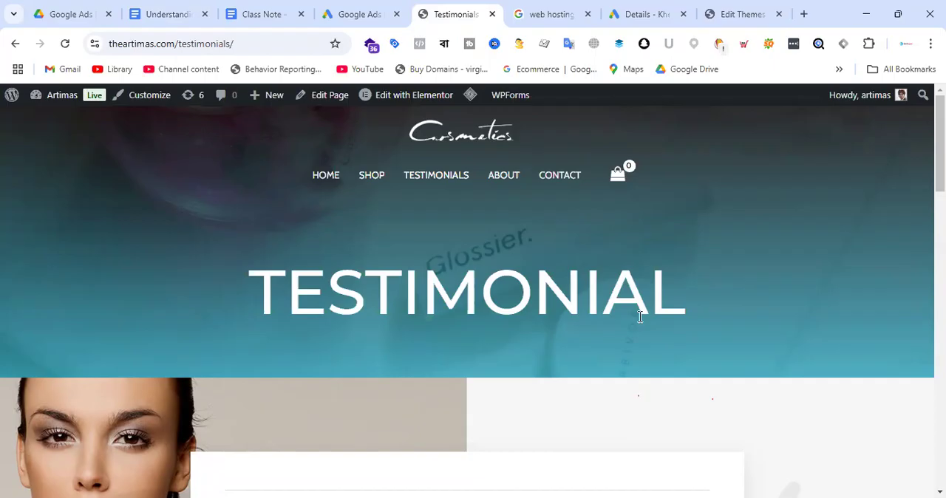
{"action": "left_click", "coordinate": [362, 7]}
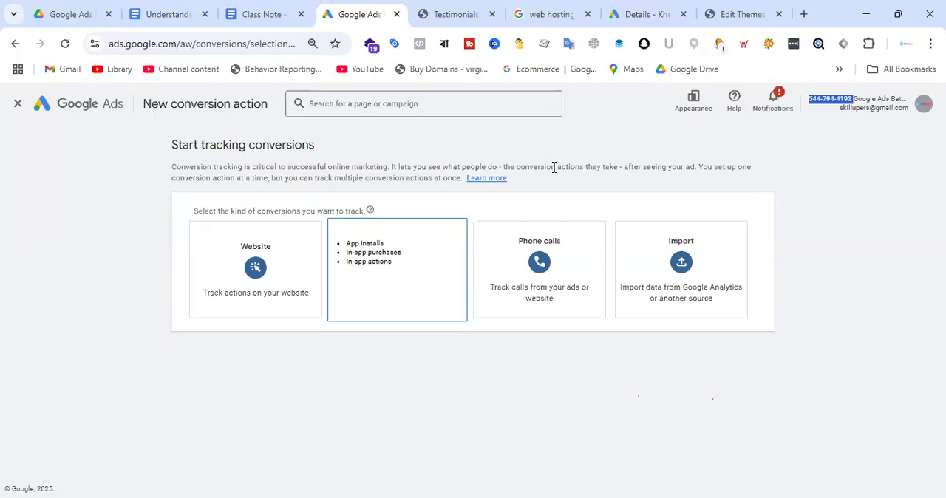
{"action": "left_click", "coordinate": [452, 13]}
{"action": "left_click", "coordinate": [342, 5]}
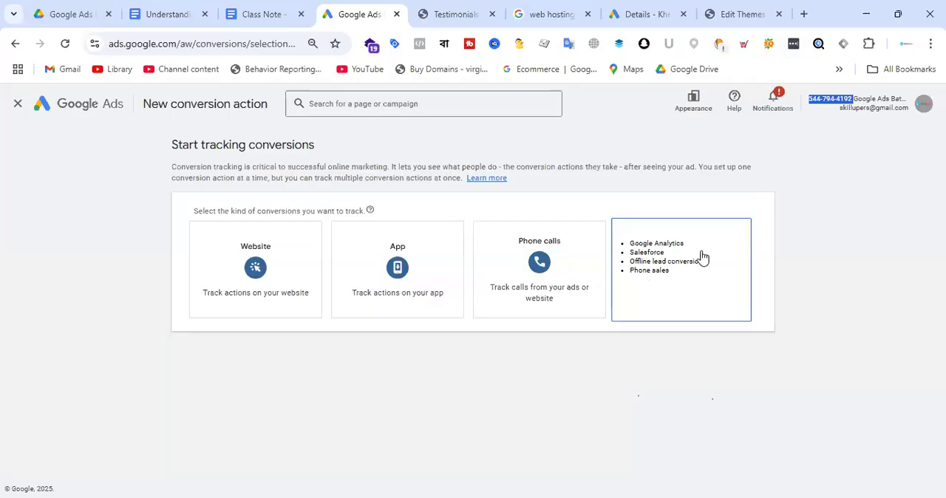
{"action": "left_click", "coordinate": [665, 13]}
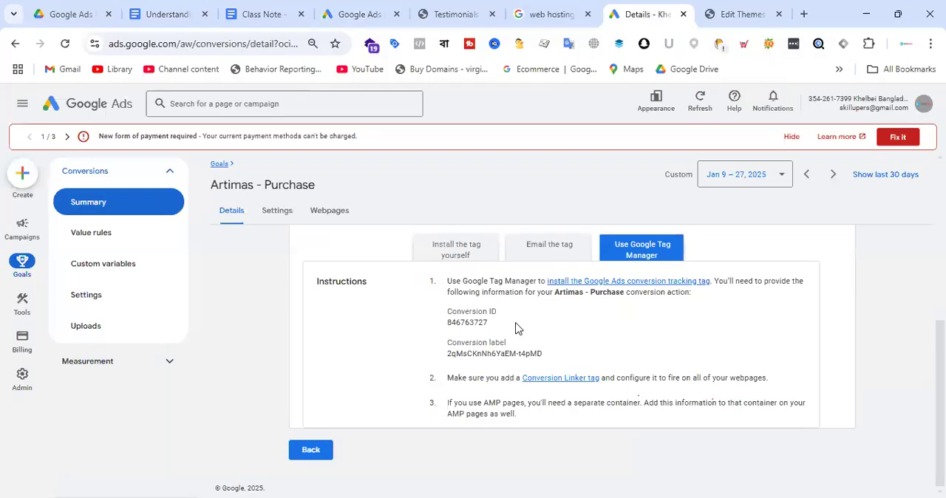
Go back to the Google Tag Manager document and review the diagram linking the website, GTM and third-party services.
{"action": "left_click", "coordinate": [175, 11]}
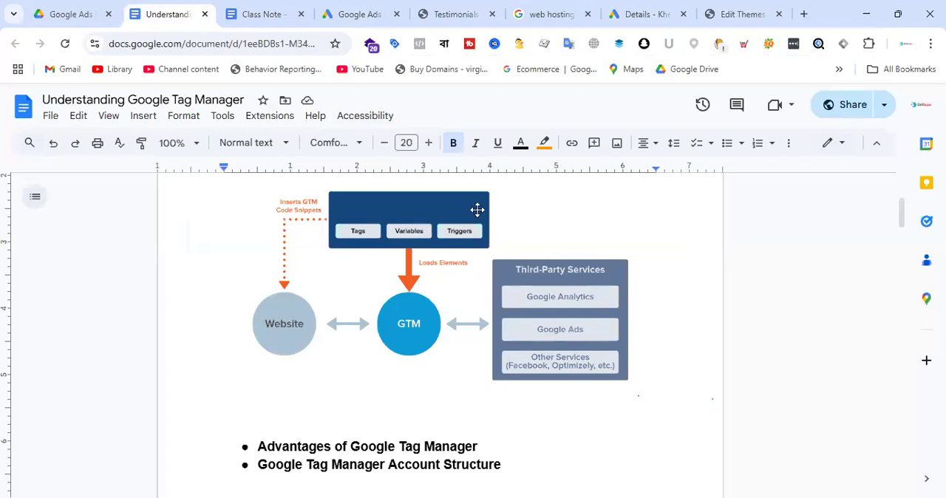
{"action": "scroll", "coordinate": [495, 267], "scroll_direction": "up", "scroll_amount": 2}
{"action": "scroll", "coordinate": [495, 268], "scroll_direction": "down", "scroll_amount": 1}
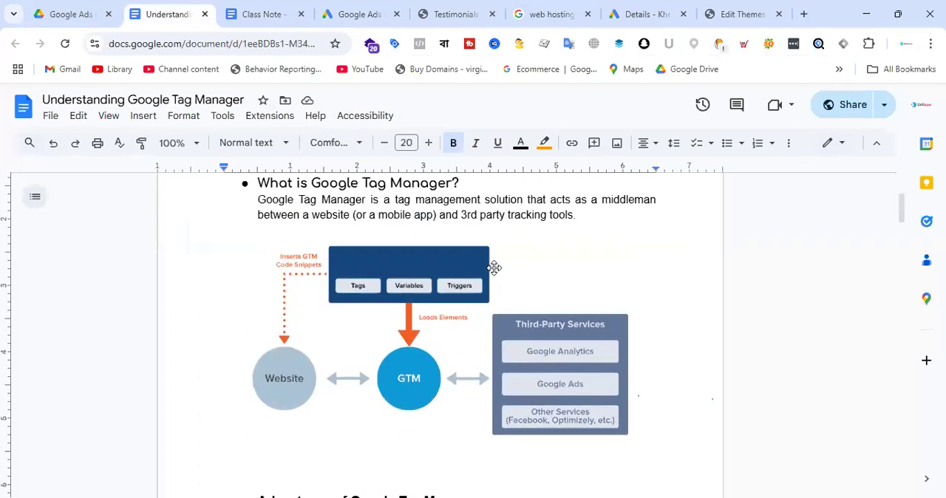
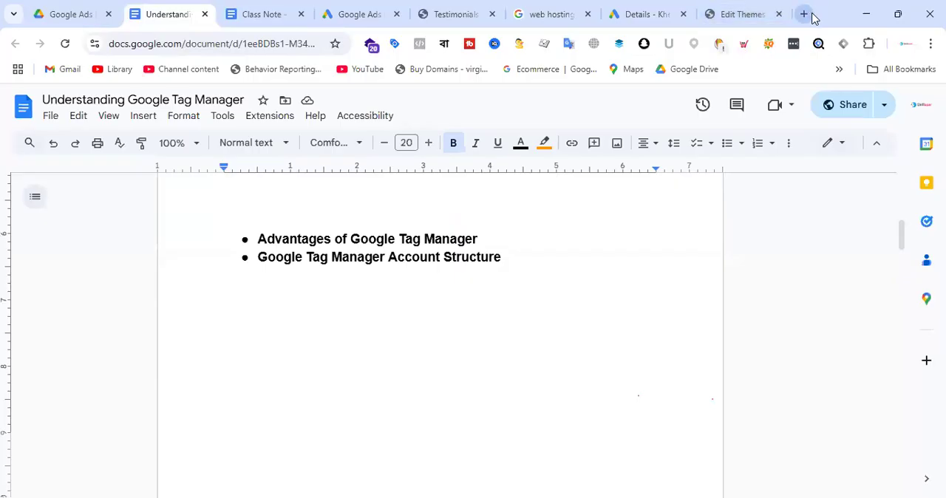
Search Google for "google tag manager" in a new browser tab and open the Google Tag Manager site.
{"action": "left_click", "coordinate": [808, 22]}
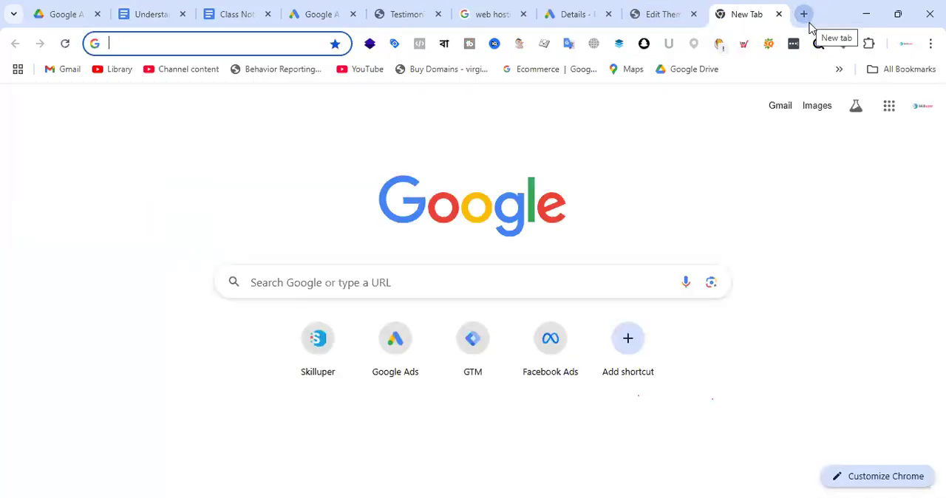
{"action": "type", "text": "tag"}
{"action": "key", "text": "Escape"}
{"action": "type", "text": "g"}
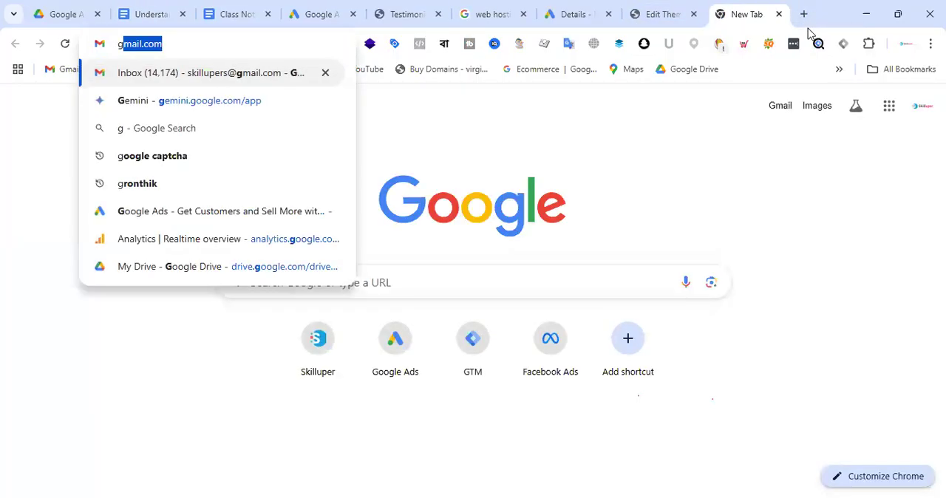
{"action": "type", "text": "oogle tag manage"}
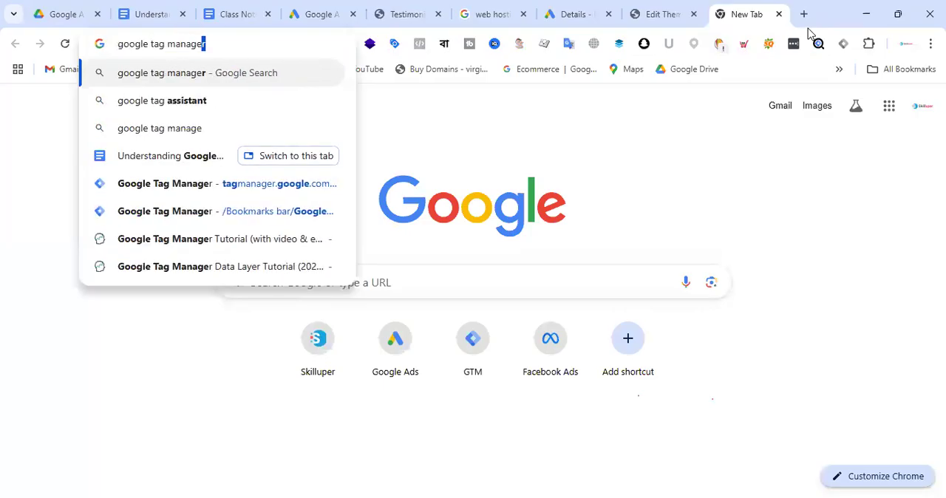
{"action": "key", "text": "Return"}
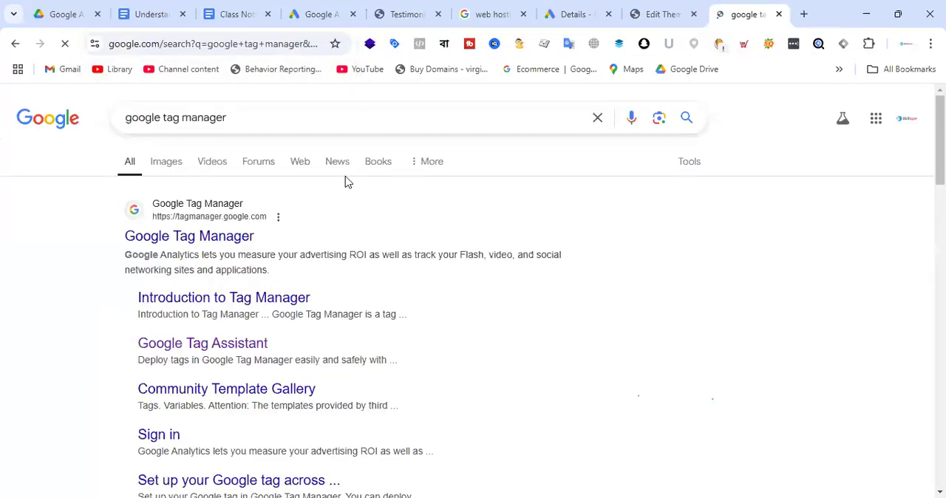
{"action": "left_click", "coordinate": [225, 244]}
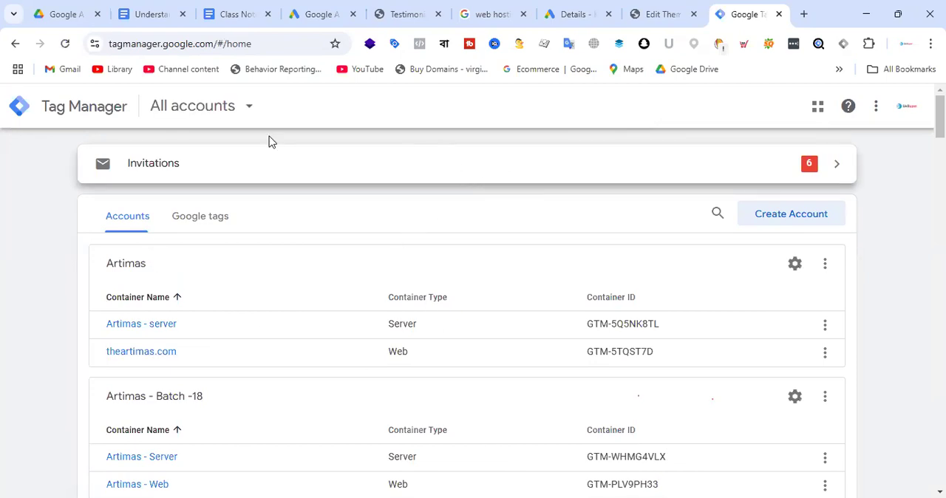
Start a new Tag Manager account and name it "Artimas Group - Batch-19".
{"action": "scroll", "coordinate": [412, 237], "scroll_direction": "down", "scroll_amount": 4}
{"action": "scroll", "coordinate": [411, 237], "scroll_direction": "down", "scroll_amount": 20}
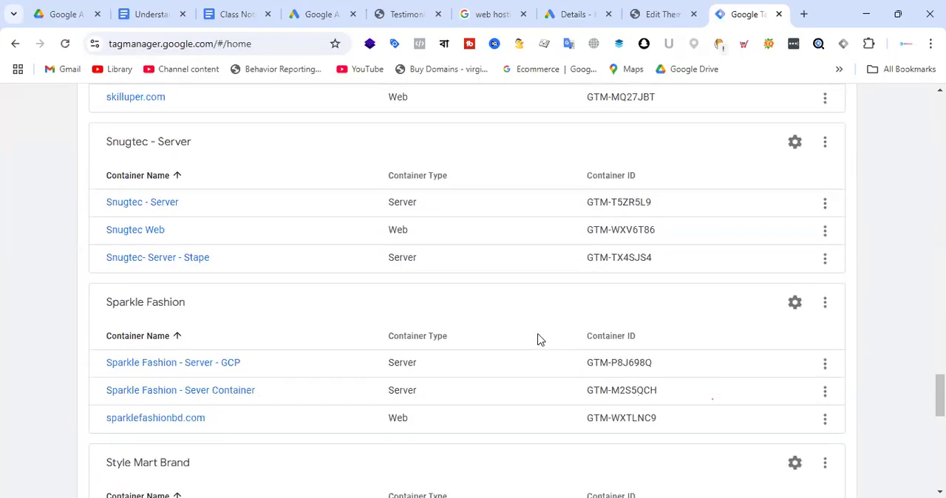
{"action": "scroll", "coordinate": [561, 348], "scroll_direction": "down", "scroll_amount": 10}
{"action": "scroll", "coordinate": [594, 363], "scroll_direction": "up", "scroll_amount": 15}
{"action": "scroll", "coordinate": [593, 353], "scroll_direction": "up", "scroll_amount": 20}
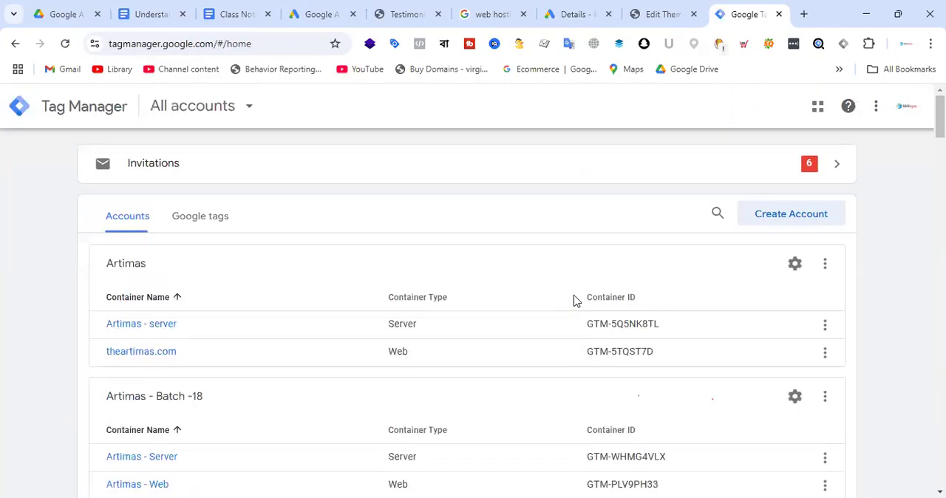
{"action": "left_click", "coordinate": [782, 219]}
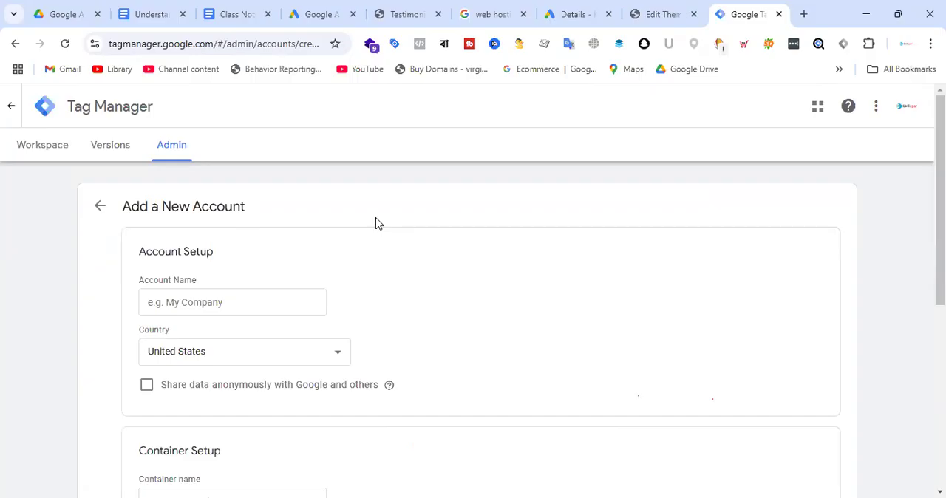
{"action": "left_click", "coordinate": [216, 304]}
{"action": "type", "text": "Arti"}
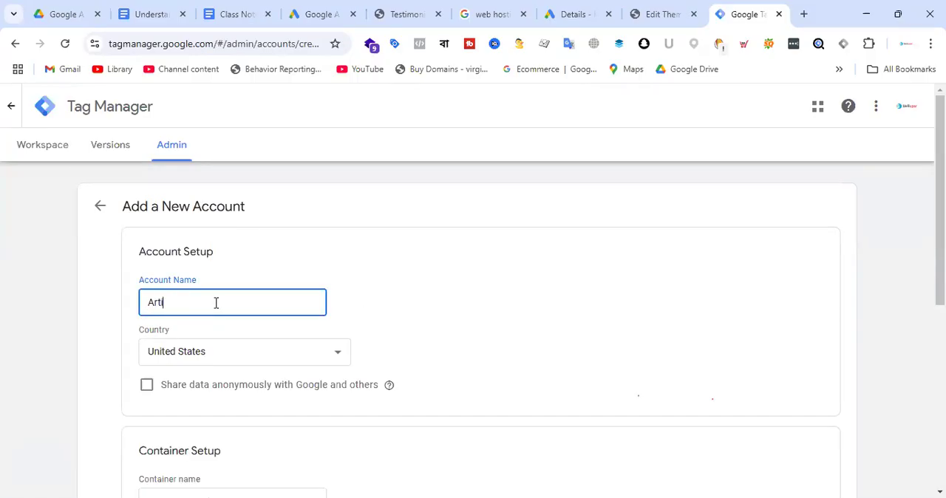
{"action": "type", "text": "mas Group - Batch-19"}
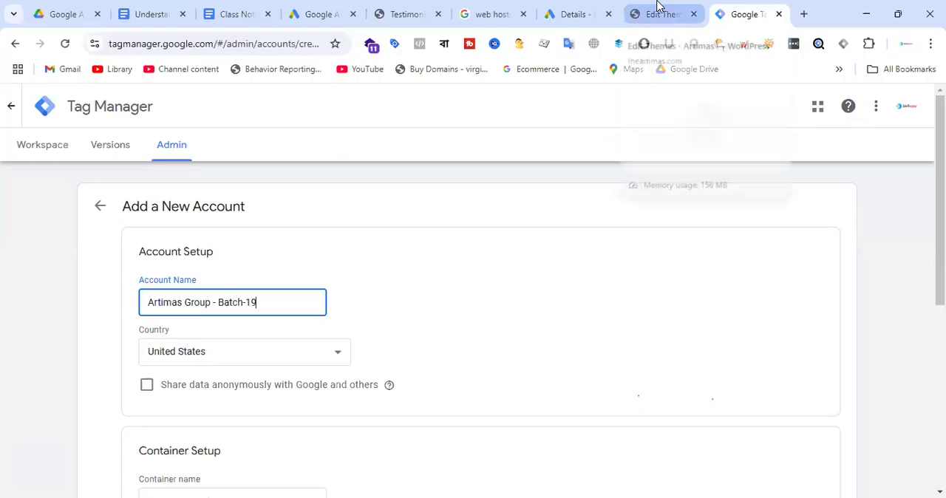
Open lerevecraze.com in a new browser tab and compare it with the Artimas store's Testimonials page.
{"action": "left_click", "coordinate": [802, 15]}
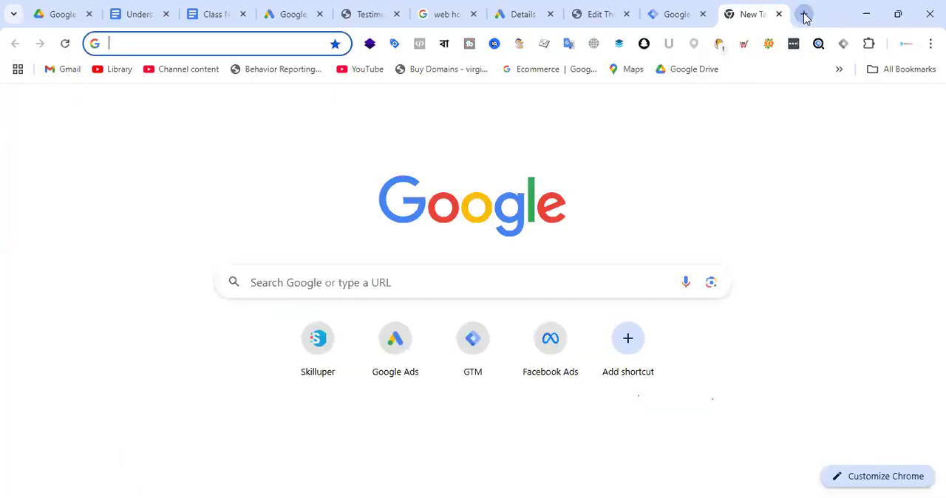
{"action": "type", "text": "lerevecraze.com"}
{"action": "key", "text": "Return"}
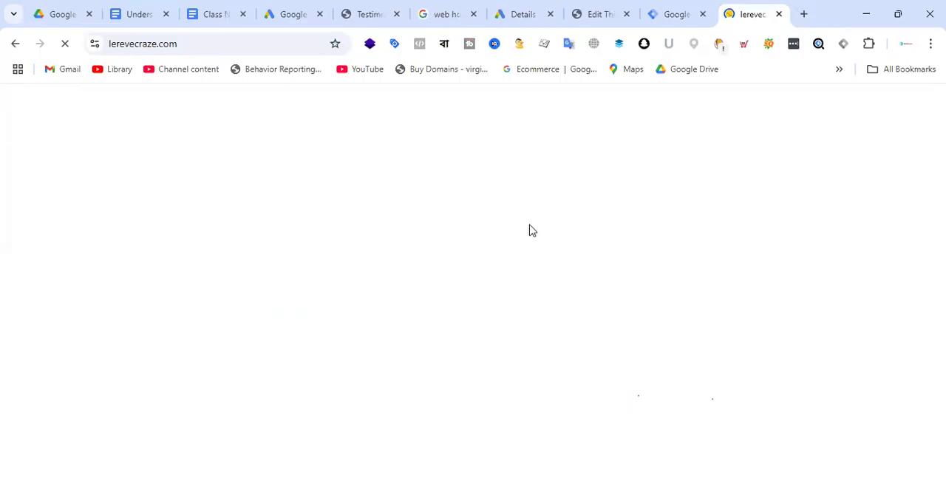
{"action": "left_click", "coordinate": [609, 8]}
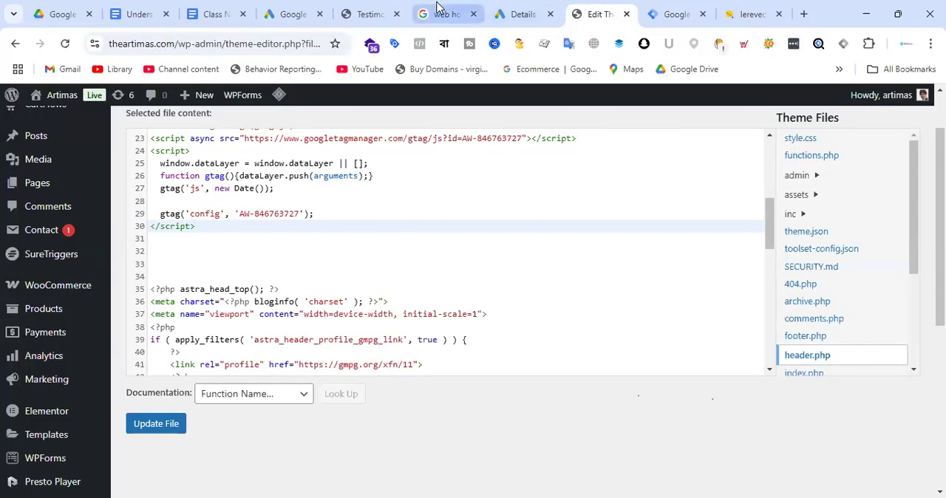
{"action": "left_click", "coordinate": [376, 10]}
{"action": "left_click", "coordinate": [752, 13]}
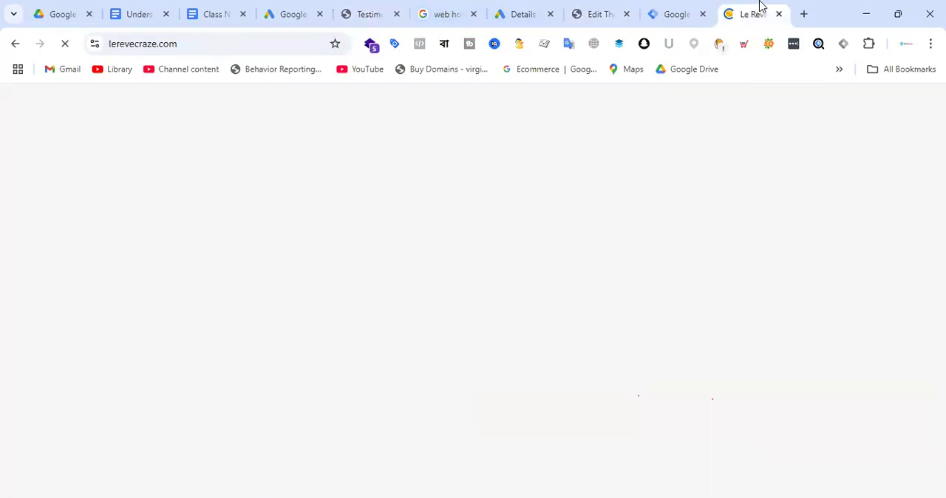
{"action": "left_click", "coordinate": [375, 8]}
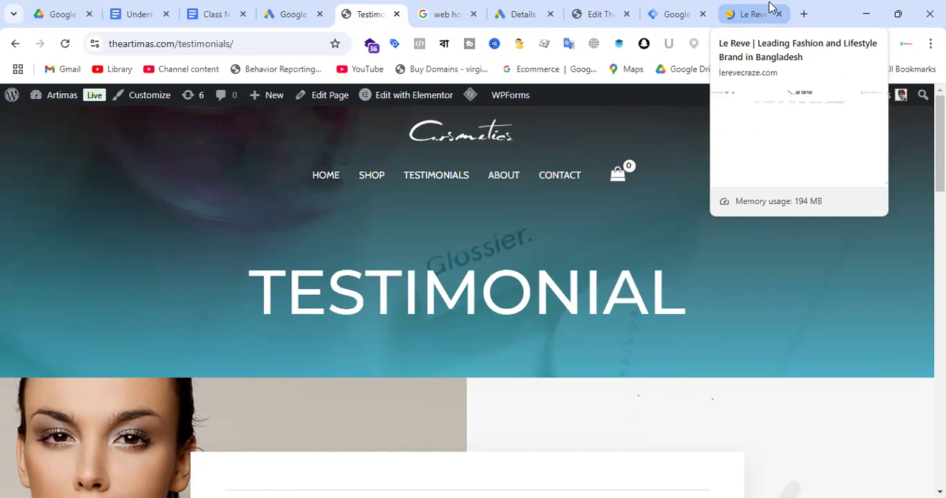
Back in the new Tag Manager account form, set the country to Bangladesh and enable anonymous data sharing with Google and others.
{"action": "left_click", "coordinate": [676, 14]}
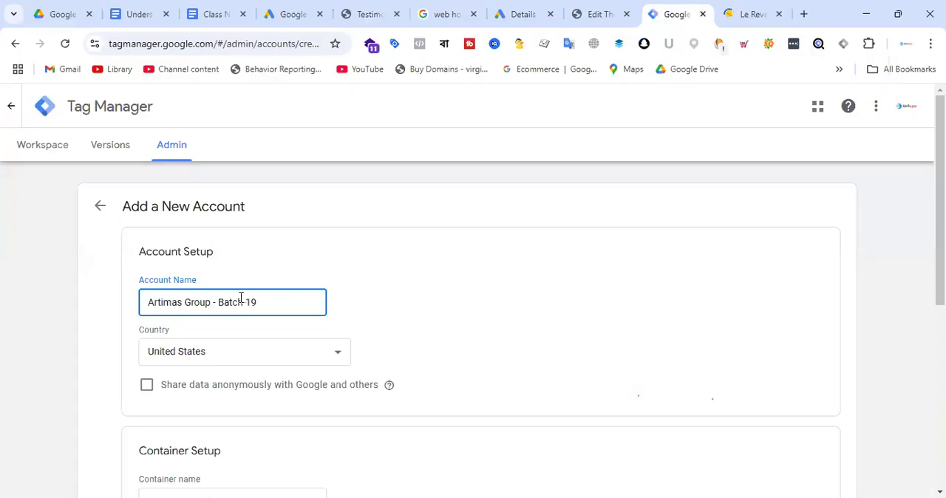
{"action": "key", "text": "ctrl+a"}
{"action": "left_click", "coordinate": [287, 304]}
{"action": "scroll", "coordinate": [522, 242], "scroll_direction": "down", "scroll_amount": 1}
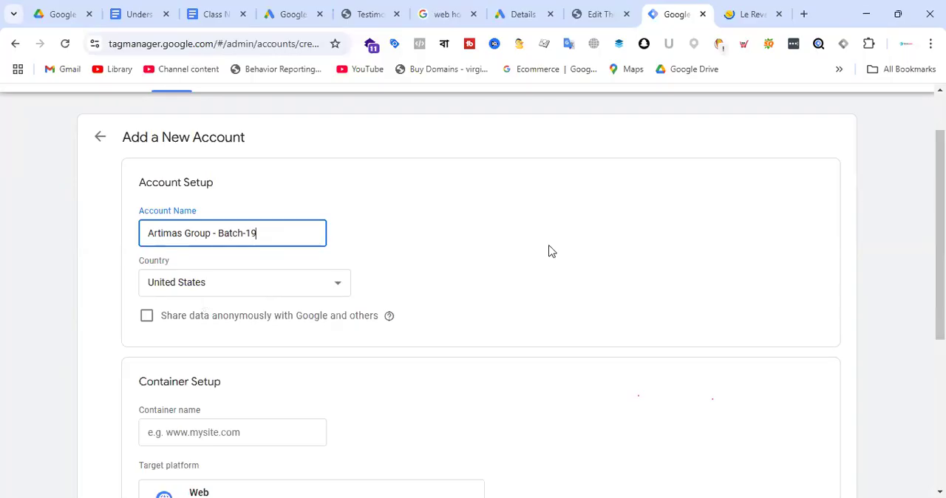
{"action": "left_click", "coordinate": [230, 289]}
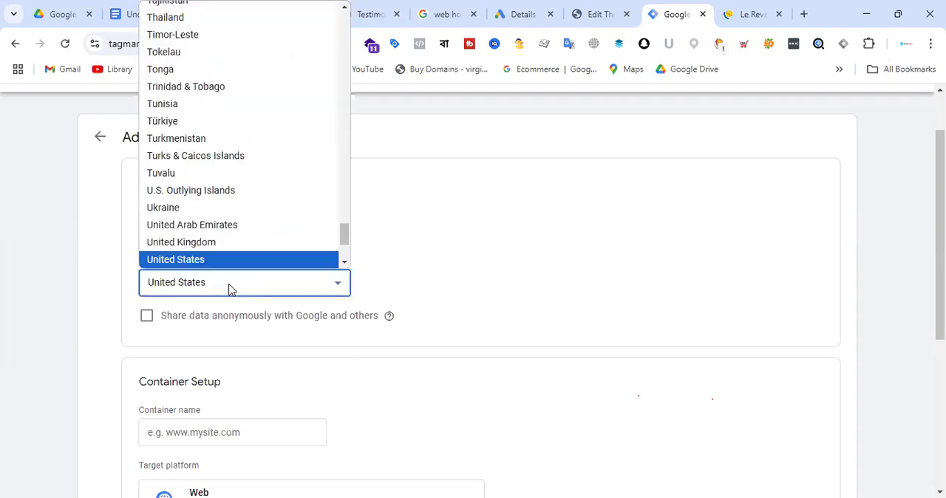
{"action": "scroll", "coordinate": [271, 143], "scroll_direction": "up", "scroll_amount": 20}
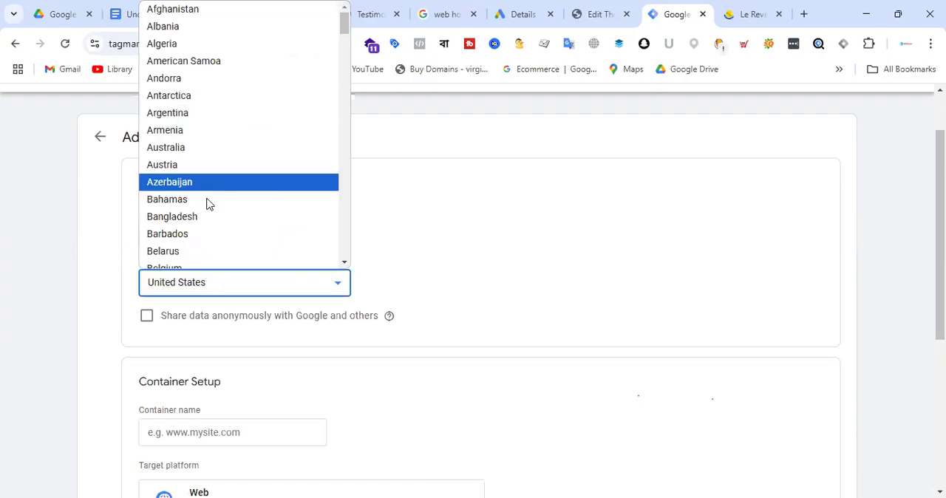
{"action": "left_click", "coordinate": [207, 214]}
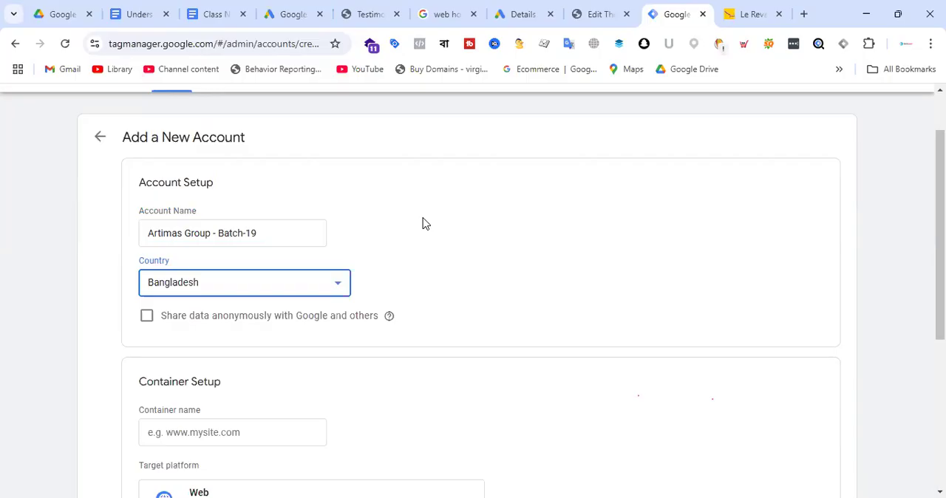
{"action": "left_click", "coordinate": [147, 316]}
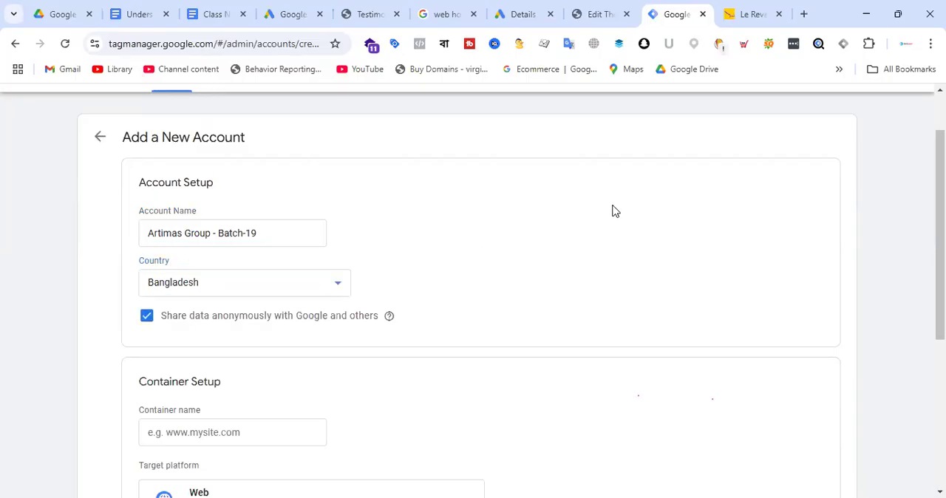
Select Web as the container's target platform.
{"action": "scroll", "coordinate": [613, 212], "scroll_direction": "down", "scroll_amount": 3}
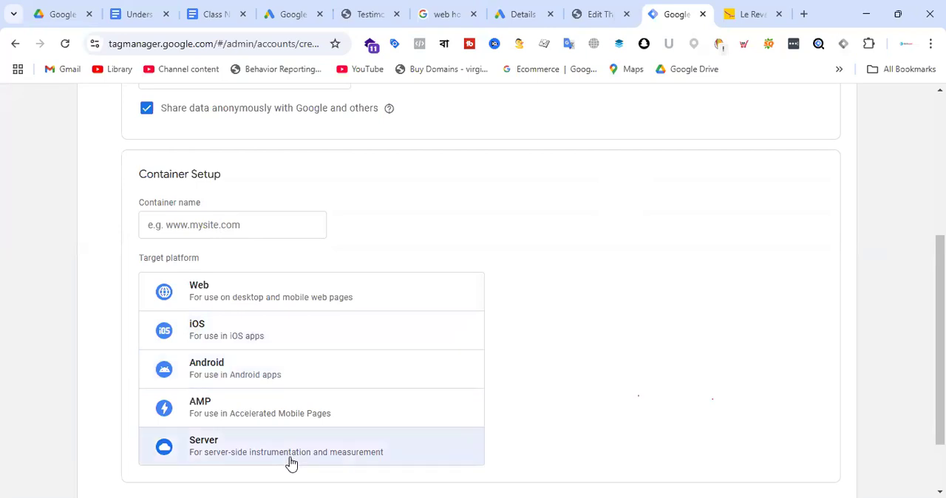
{"action": "left_click", "coordinate": [238, 298]}
{"action": "left_click", "coordinate": [234, 227]}
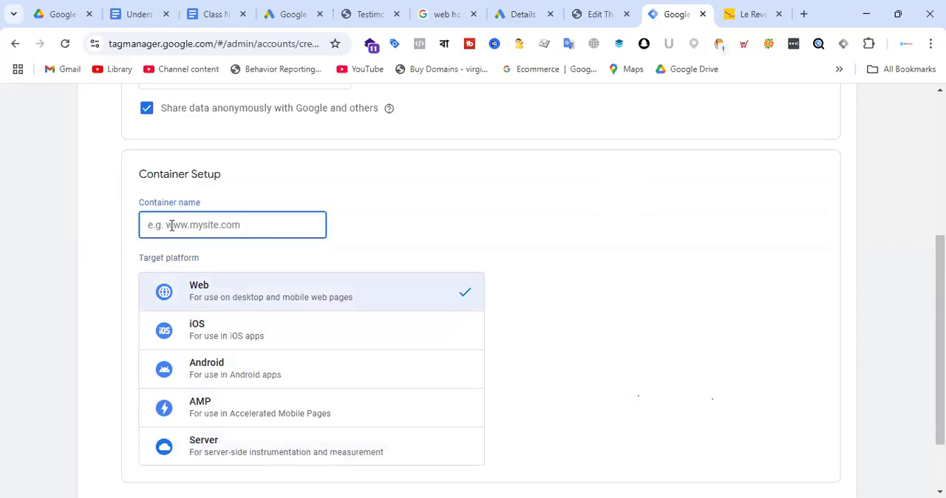
{"action": "left_click", "coordinate": [584, 14]}
{"action": "left_click_drag", "start_coordinate": [176, 44], "coordinate": [20, 50]}
{"action": "key", "text": "ctrl+c"}
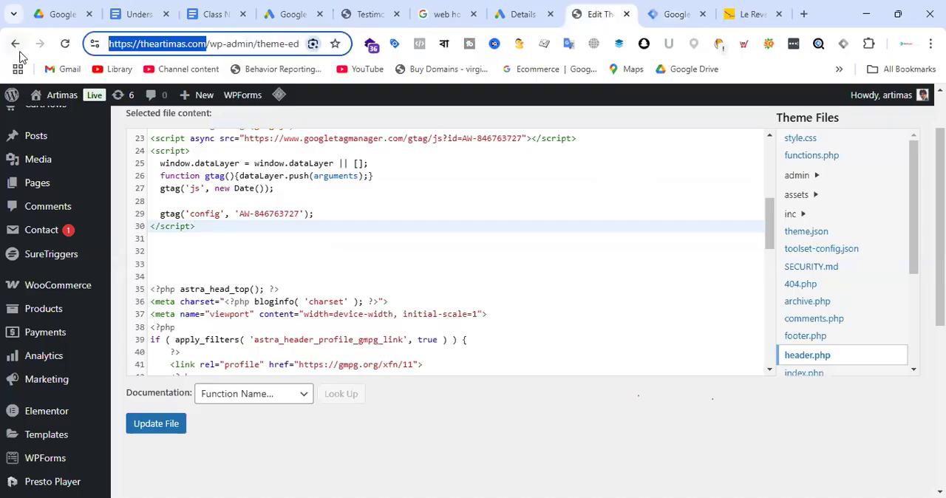
{"action": "left_click", "coordinate": [668, 14]}
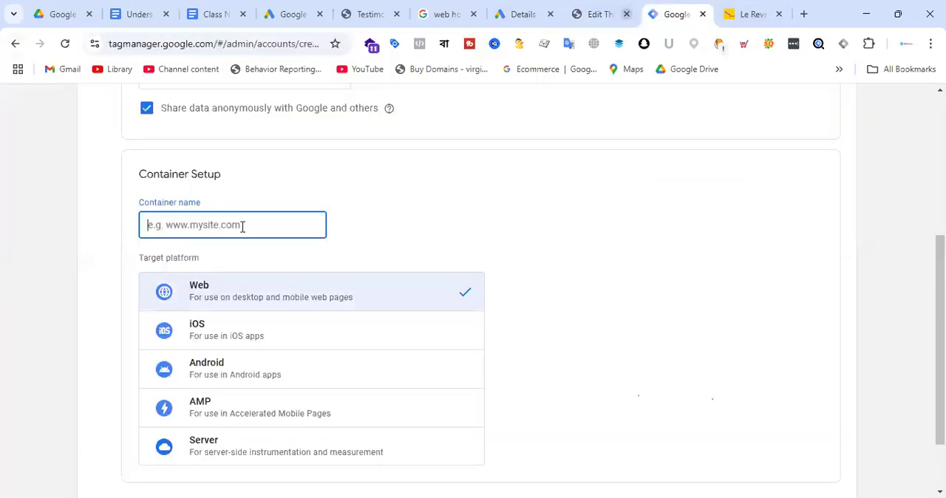
{"action": "key", "text": "ctrl+v"}
{"action": "left_click", "coordinate": [178, 225]}
{"action": "key", "text": "BackSpace"}
{"action": "key", "text": "BackSpace"}
{"action": "key", "text": "BackSpace"}
{"action": "key", "text": "BackSpace"}
{"action": "key", "text": "BackSpace"}
{"action": "key", "text": "BackSpace"}
{"action": "key", "text": "BackSpace"}
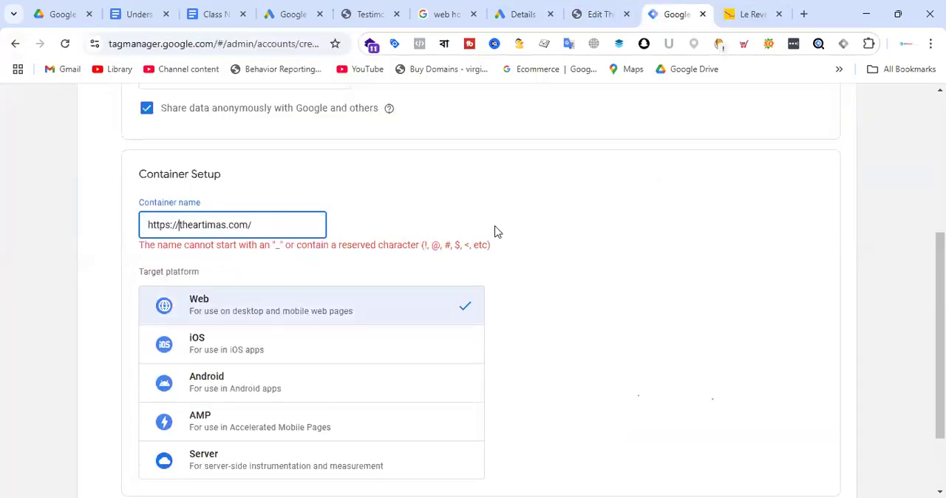
{"action": "key", "text": "BackSpace"}
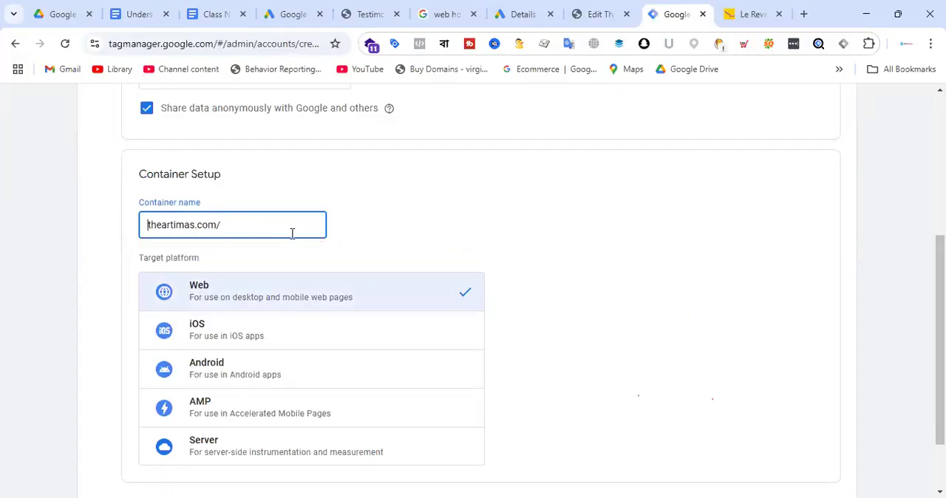
Replace the container name with "Artimas - Web".
{"action": "left_click_drag", "start_coordinate": [291, 232], "coordinate": [79, 239]}
{"action": "type", "text": "A"}
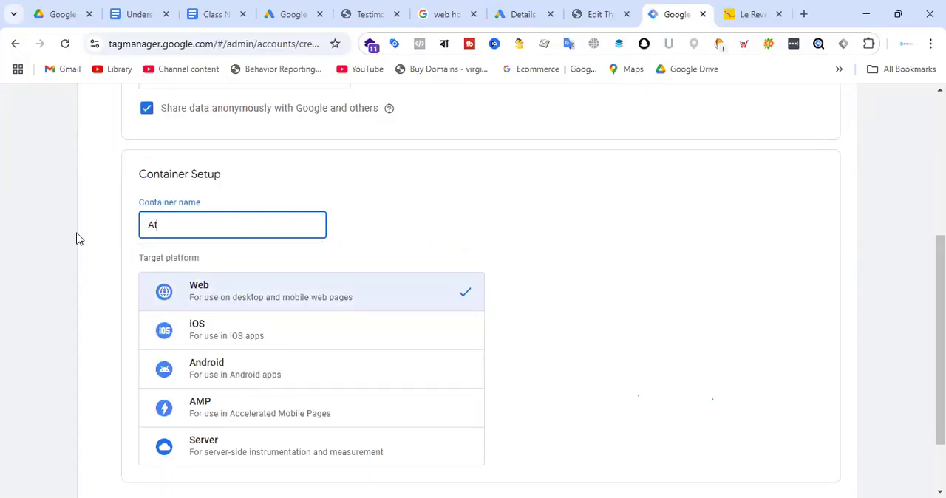
{"action": "type", "text": "rtimas - Web"}
Review the account structure diagram in the "Understanding Google Tag Manager" document and return to the account form.
{"action": "left_click", "coordinate": [139, 14]}
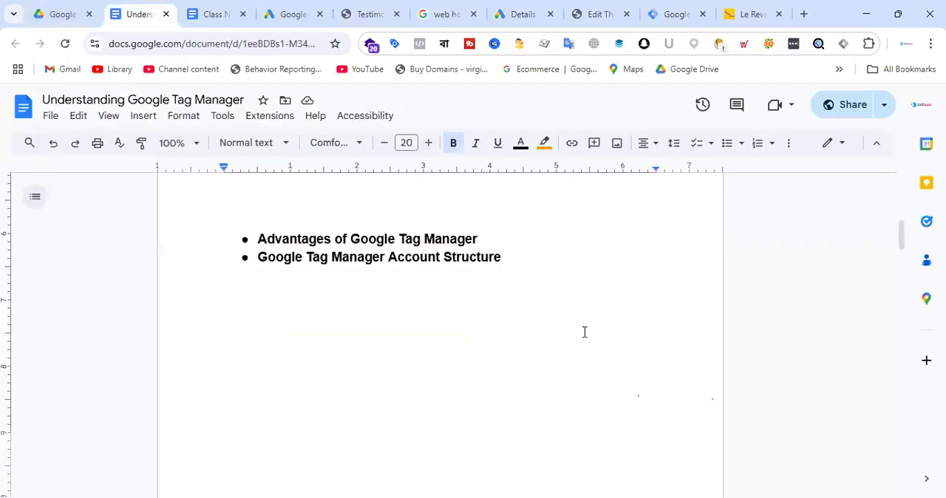
{"action": "scroll", "coordinate": [507, 317], "scroll_direction": "down", "scroll_amount": 10}
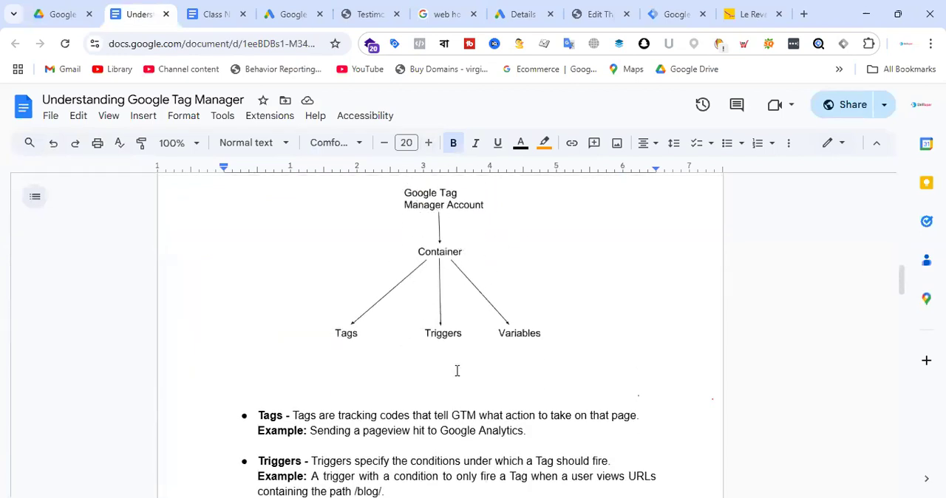
{"action": "left_click", "coordinate": [679, 14]}
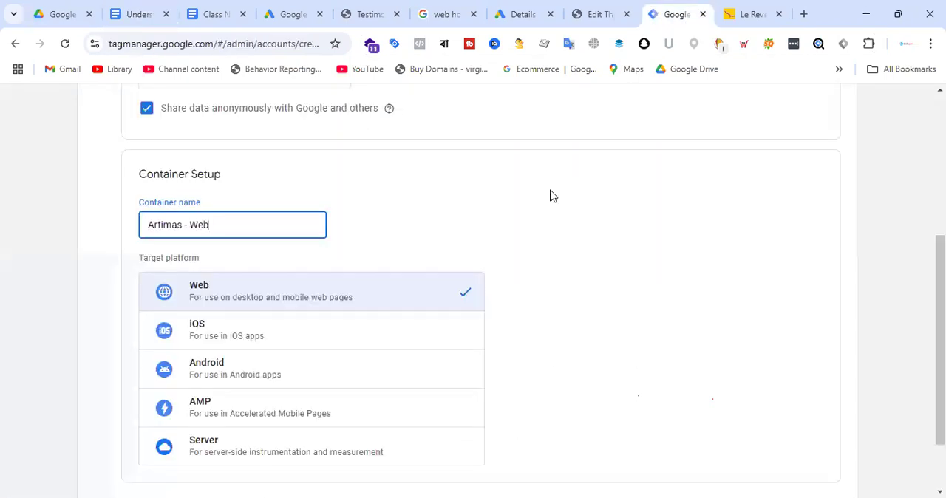
Create the account, accept the Terms of Service and Data Processing Terms, and close the Google Tag Manager installation code dialog.
{"action": "scroll", "coordinate": [449, 314], "scroll_direction": "down", "scroll_amount": 1}
{"action": "left_click", "coordinate": [169, 438]}
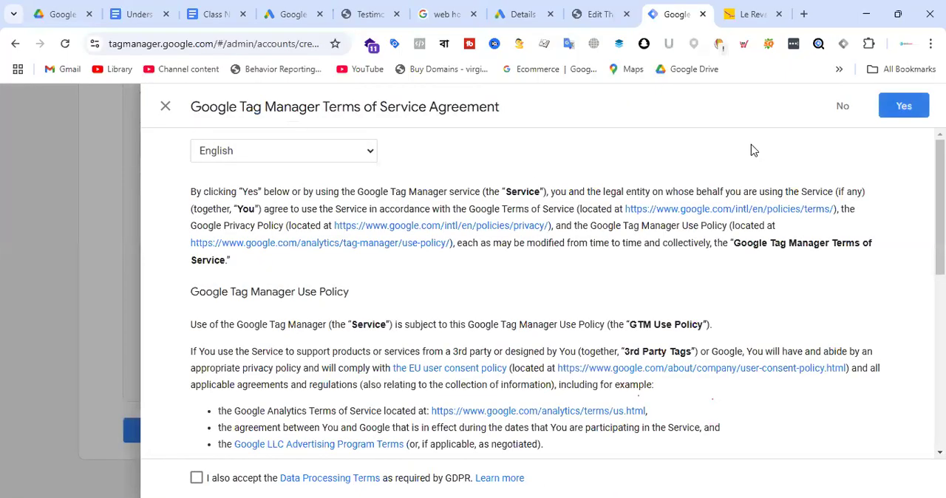
{"action": "scroll", "coordinate": [502, 250], "scroll_direction": "down", "scroll_amount": 10}
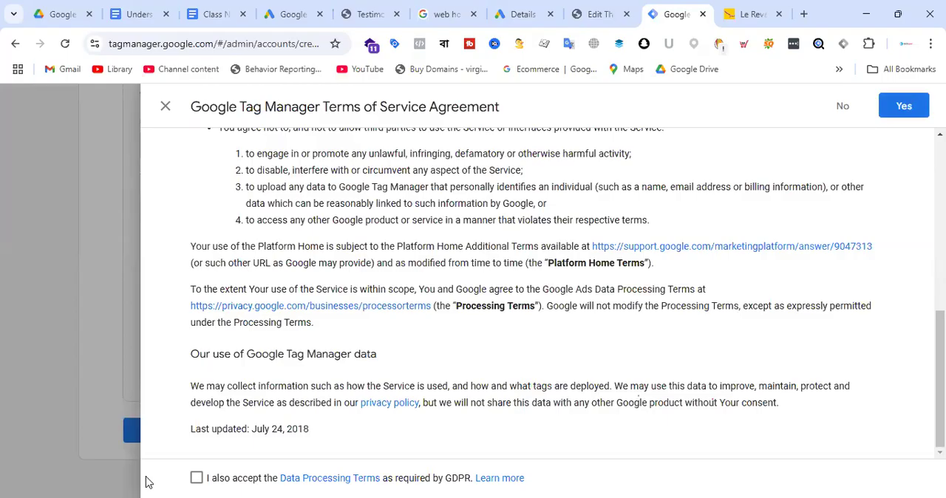
{"action": "left_click", "coordinate": [195, 479]}
{"action": "left_click", "coordinate": [914, 103]}
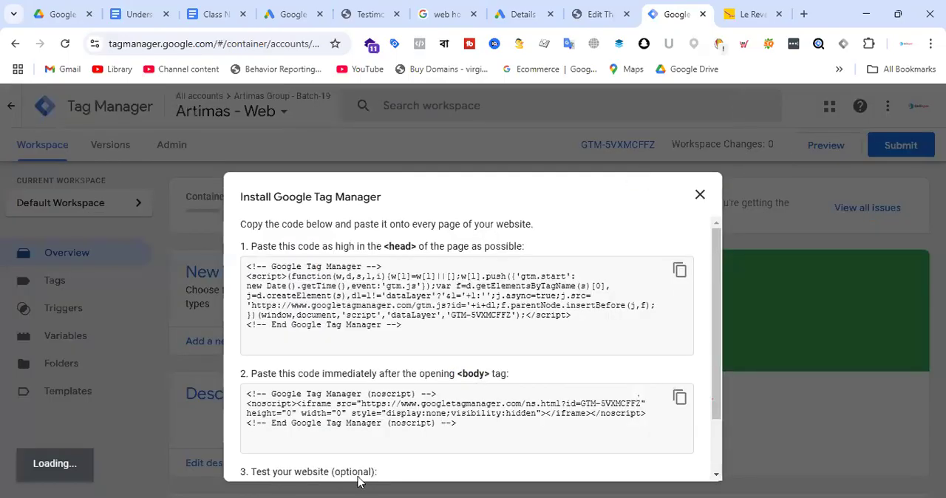
{"action": "left_click", "coordinate": [699, 194]}
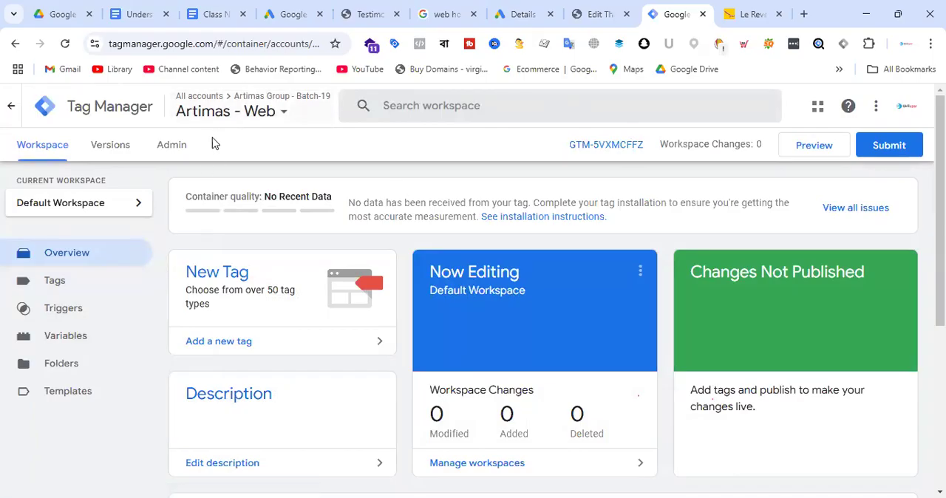
Examine the account and container list for the "Artimas Group - Batch-19" account and its "Artimas - Web" container, leaving the selection as is.
{"action": "left_click", "coordinate": [273, 114]}
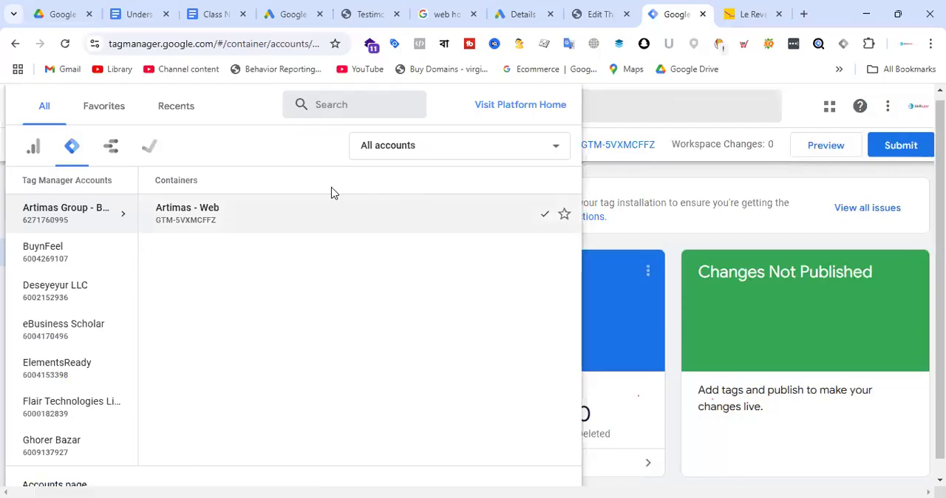
{"action": "left_click", "coordinate": [645, 181]}
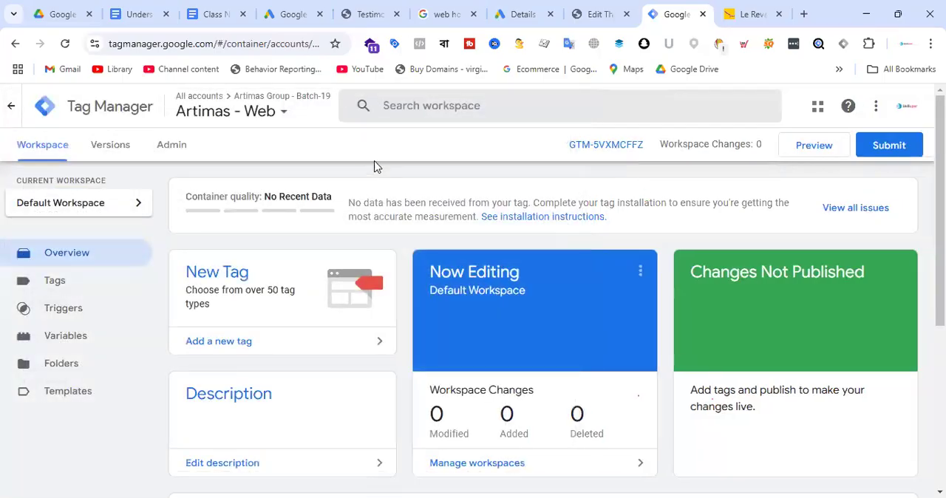
{"action": "left_click", "coordinate": [281, 118]}
{"action": "left_click", "coordinate": [676, 191]}
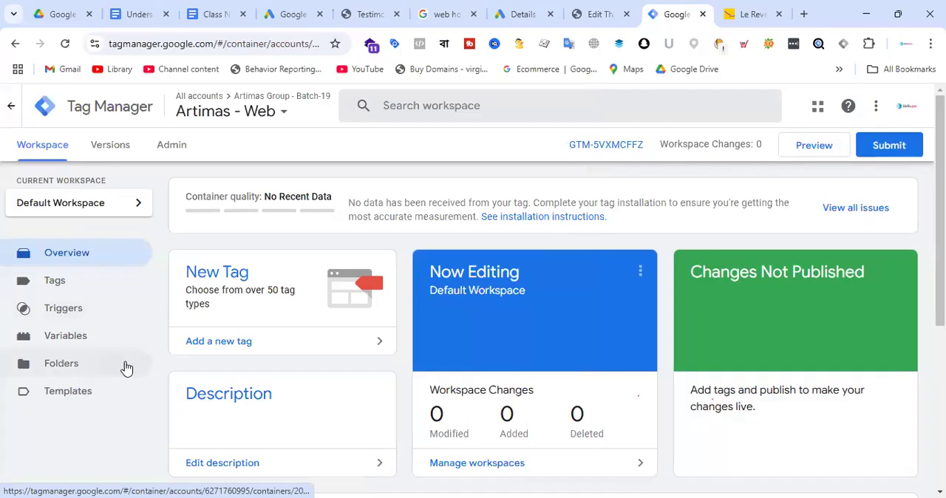
Look over the Default Workspace overview and return to the account structure diagram in the "Understanding Google Tag Manager" document.
{"action": "scroll", "coordinate": [110, 336], "scroll_direction": "down", "scroll_amount": 4}
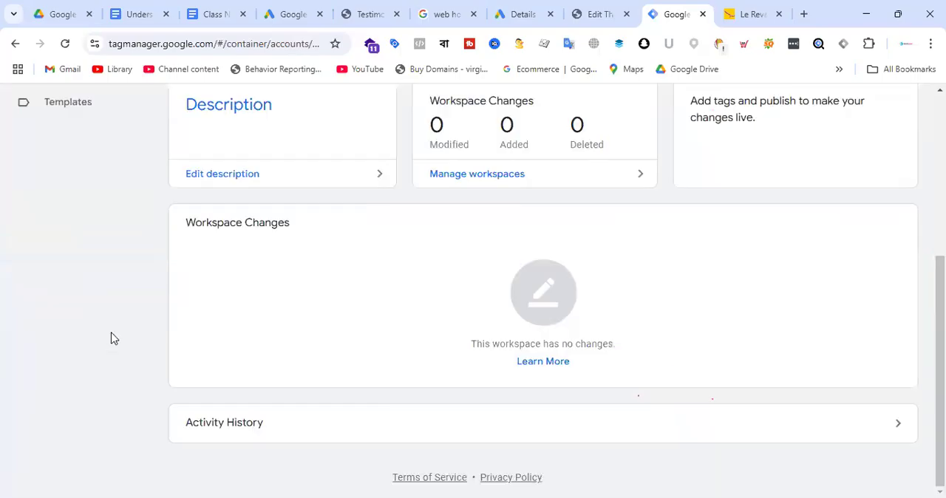
{"action": "scroll", "coordinate": [111, 338], "scroll_direction": "up", "scroll_amount": 4}
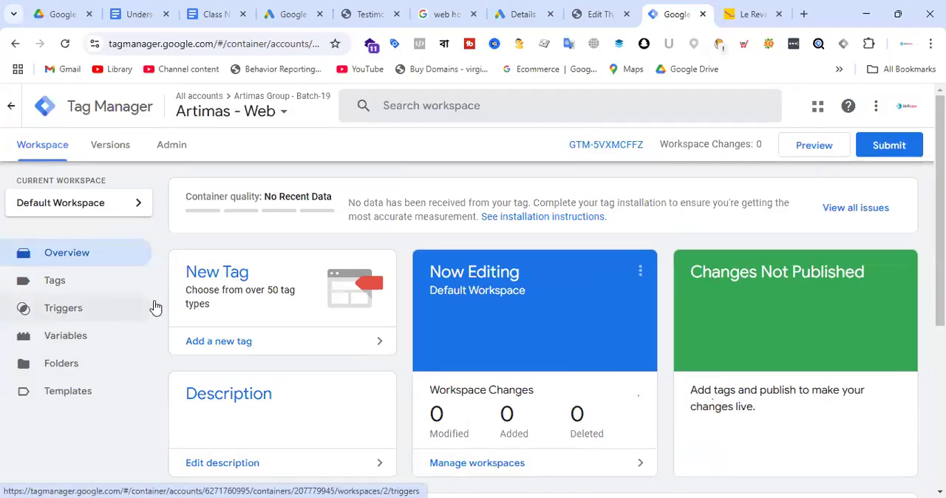
{"action": "left_click", "coordinate": [145, 11]}
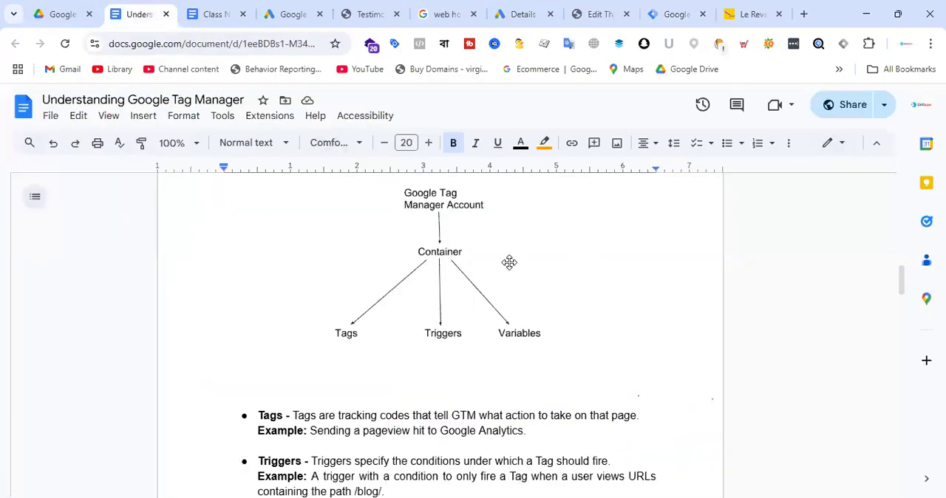
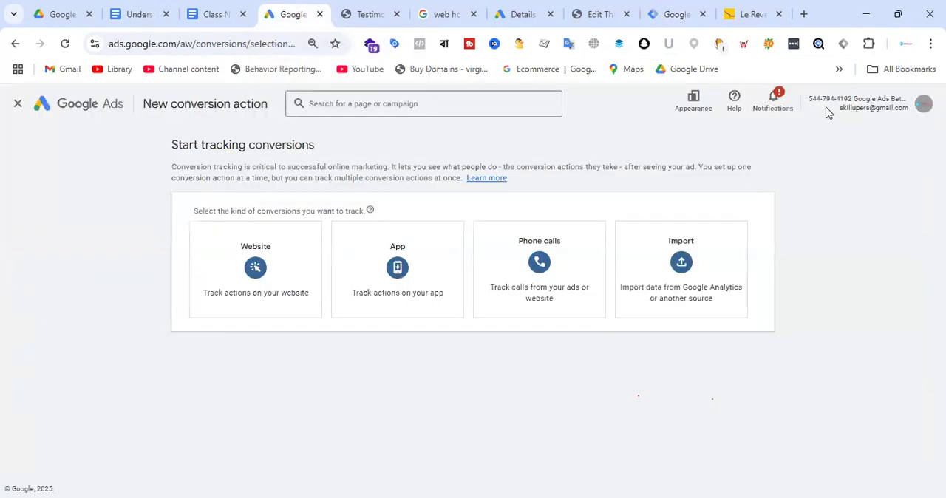
Examine the account number in Google Ads, then switch to Tag Manager and examine the "Artimas - Web" container ID.
{"action": "left_click_drag", "start_coordinate": [807, 98], "coordinate": [851, 98]}
{"action": "left_click", "coordinate": [688, 10]}
{"action": "left_click", "coordinate": [528, 159]}
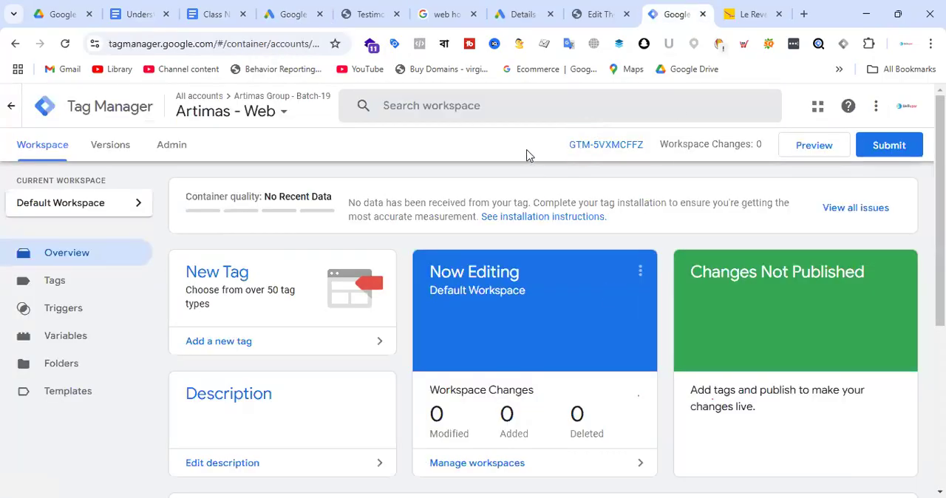
{"action": "left_click_drag", "start_coordinate": [558, 151], "coordinate": [597, 150]}
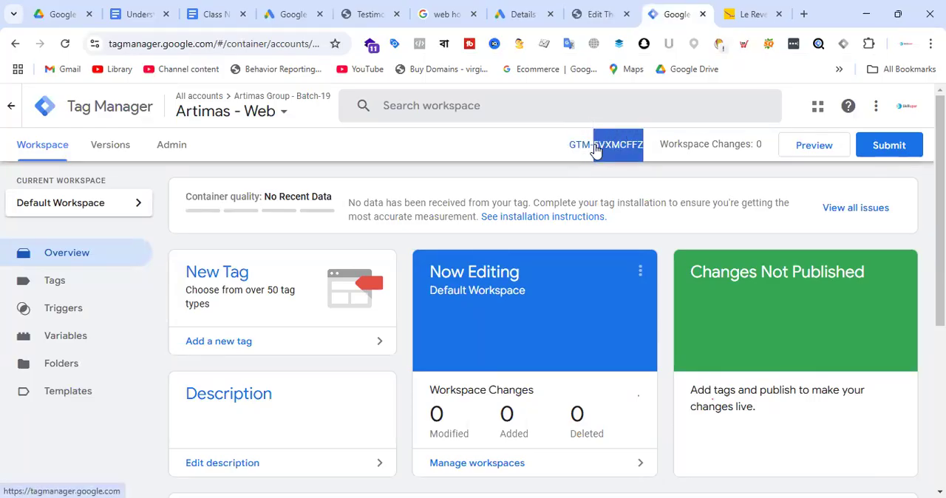
{"action": "left_click", "coordinate": [696, 194]}
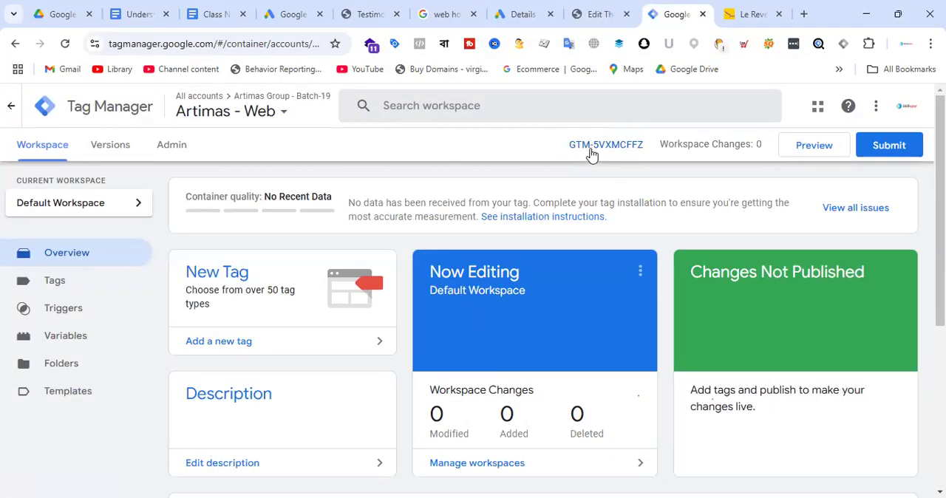
{"action": "left_click_drag", "start_coordinate": [650, 146], "coordinate": [595, 146]}
{"action": "left_click", "coordinate": [653, 151]}
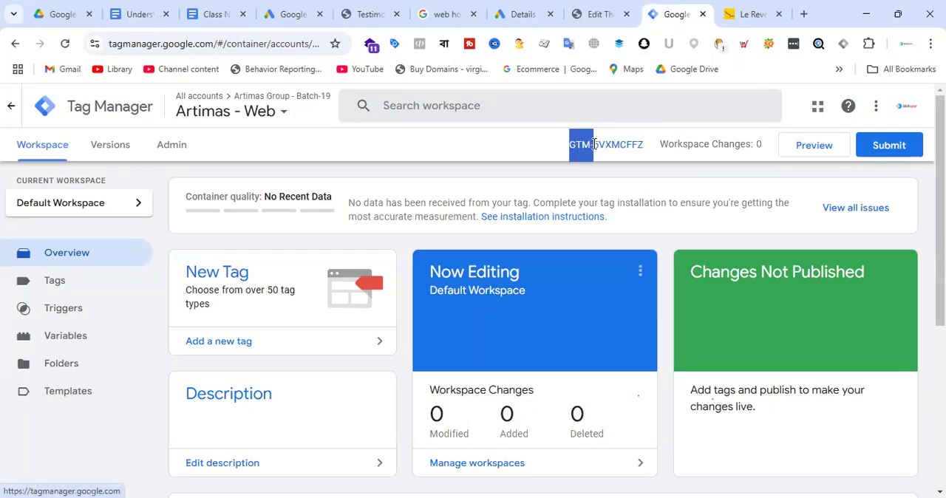
Open the container's Google Tag Manager installation code and review the snippet meant for the page's <head>.
{"action": "left_click", "coordinate": [626, 148]}
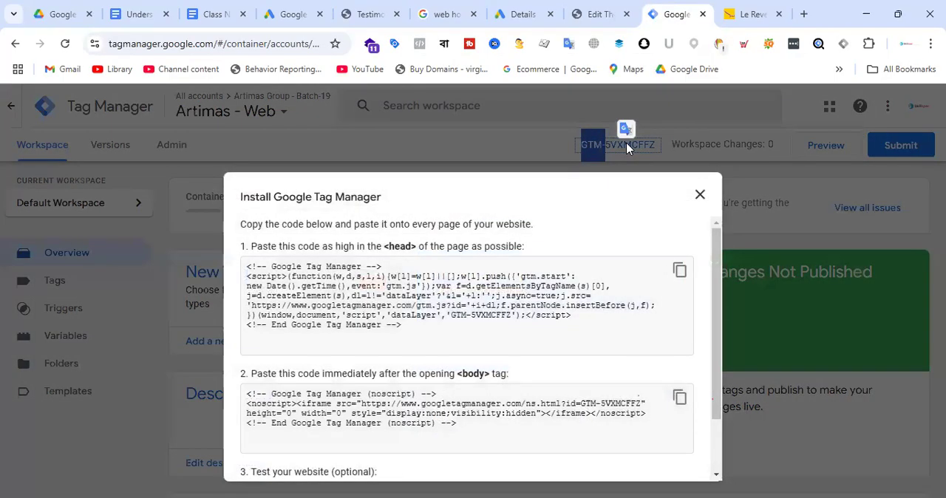
{"action": "left_click", "coordinate": [284, 276]}
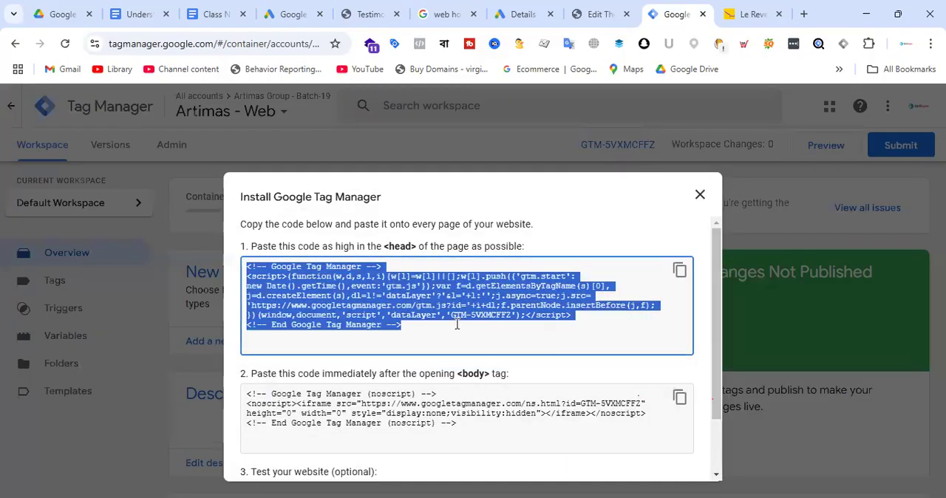
{"action": "left_click_drag", "start_coordinate": [382, 249], "coordinate": [416, 248]}
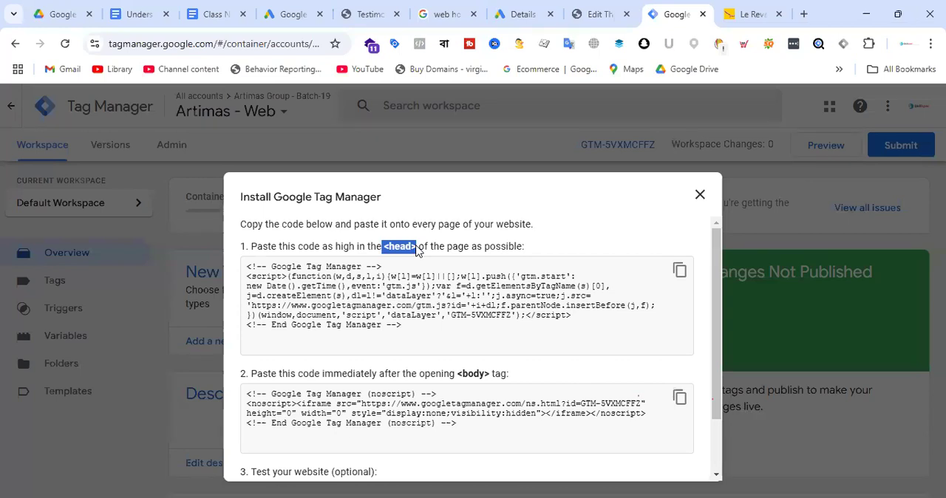
{"action": "left_click_drag", "start_coordinate": [427, 331], "coordinate": [246, 269]}
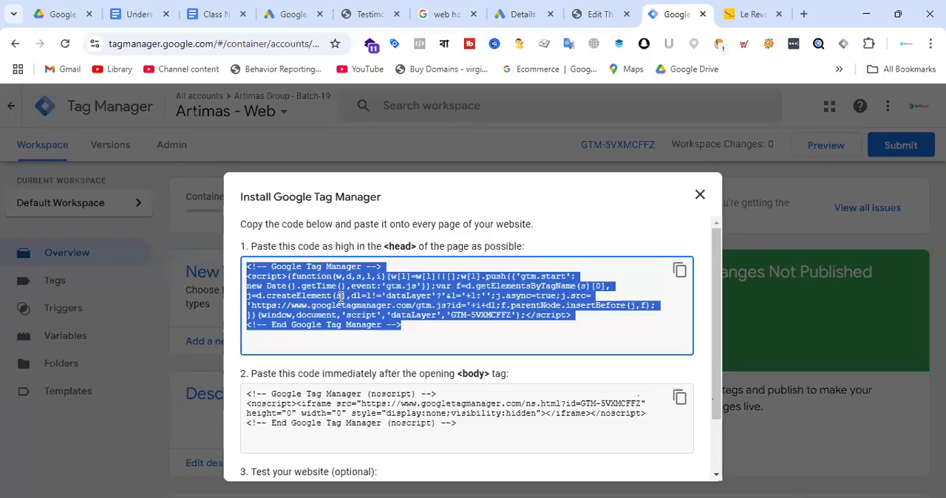
Copy the <head> snippet and insert it below the existing gtag script in the WordPress theme's header.php.
{"action": "left_click", "coordinate": [679, 271]}
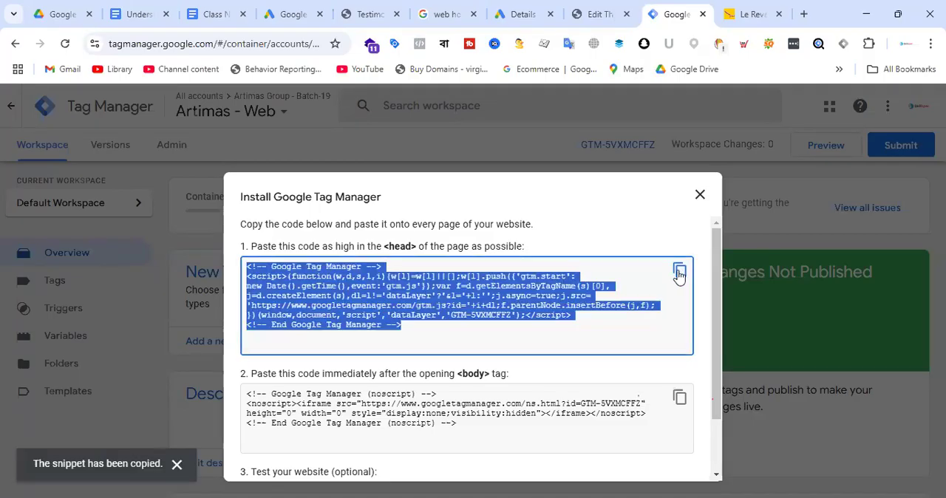
{"action": "left_click", "coordinate": [595, 14]}
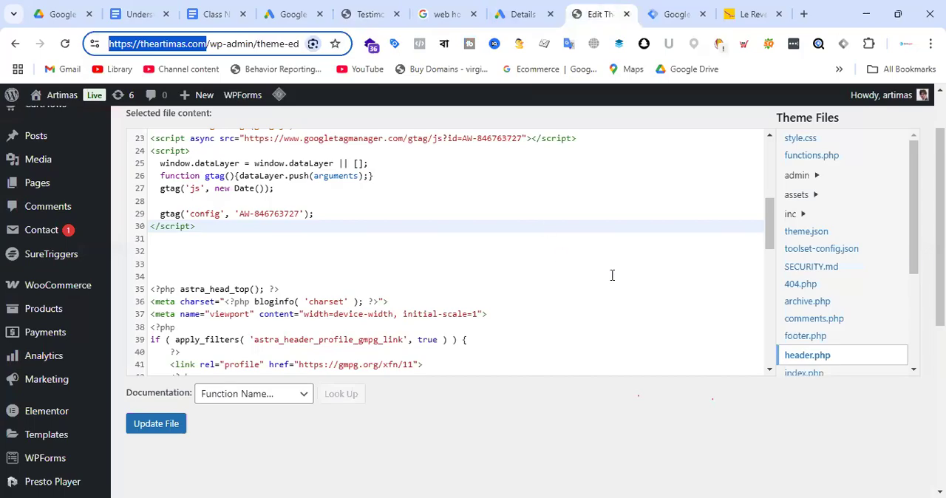
{"action": "scroll", "coordinate": [856, 277], "scroll_direction": "down", "scroll_amount": 2}
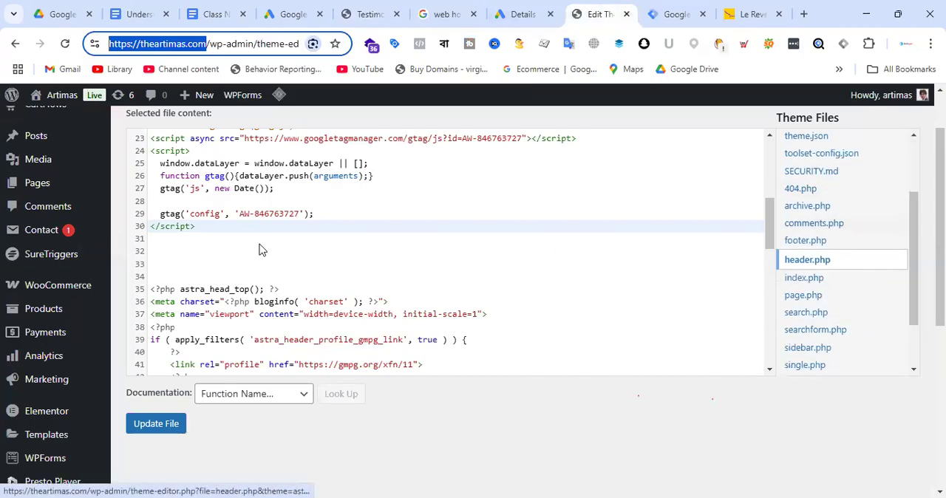
{"action": "left_click", "coordinate": [179, 249]}
{"action": "key", "text": "ctrl+v"}
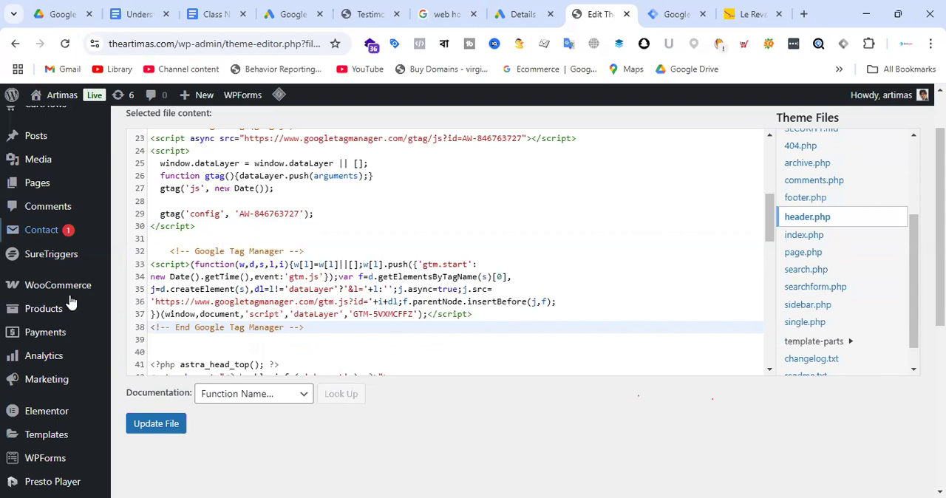
Leave the theme file editor without saving and search the WordPress plugin directory for "google tag manager".
{"action": "scroll", "coordinate": [167, 354], "scroll_direction": "down", "scroll_amount": 5}
{"action": "left_click", "coordinate": [164, 355]}
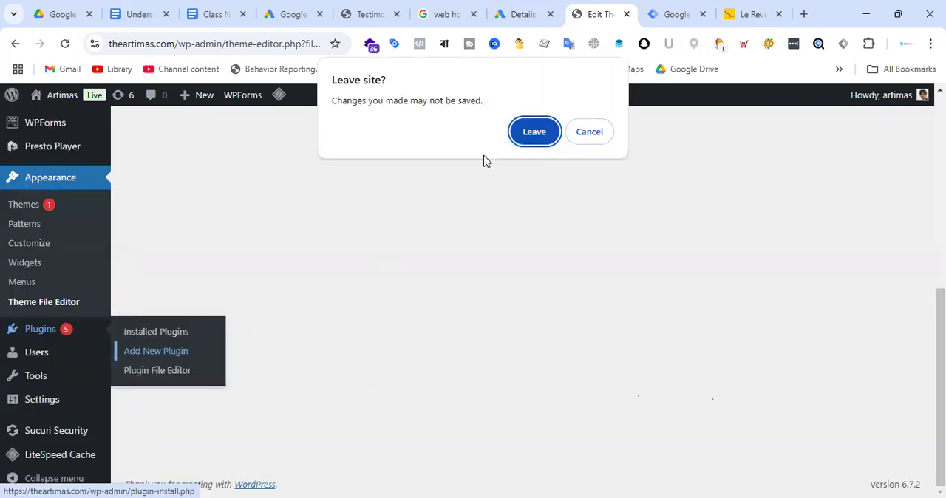
{"action": "left_click", "coordinate": [532, 132]}
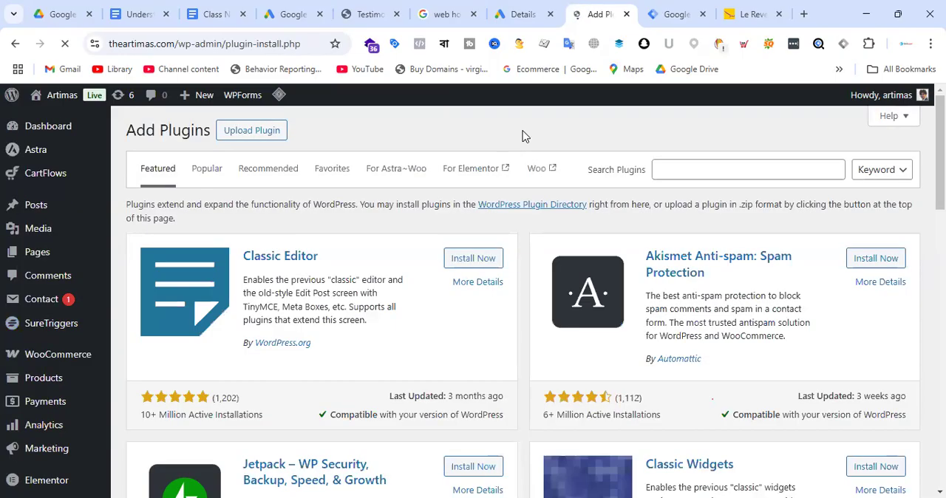
{"action": "left_click", "coordinate": [710, 165]}
{"action": "type", "text": "goo"}
{"action": "type", "text": "gle"}
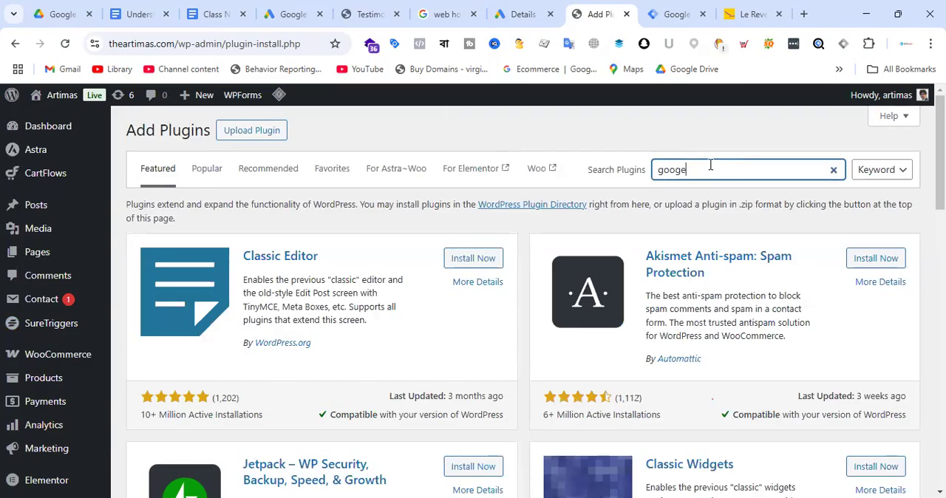
{"action": "key", "text": "BackSpace"}
{"action": "type", "text": "le tag manager"}
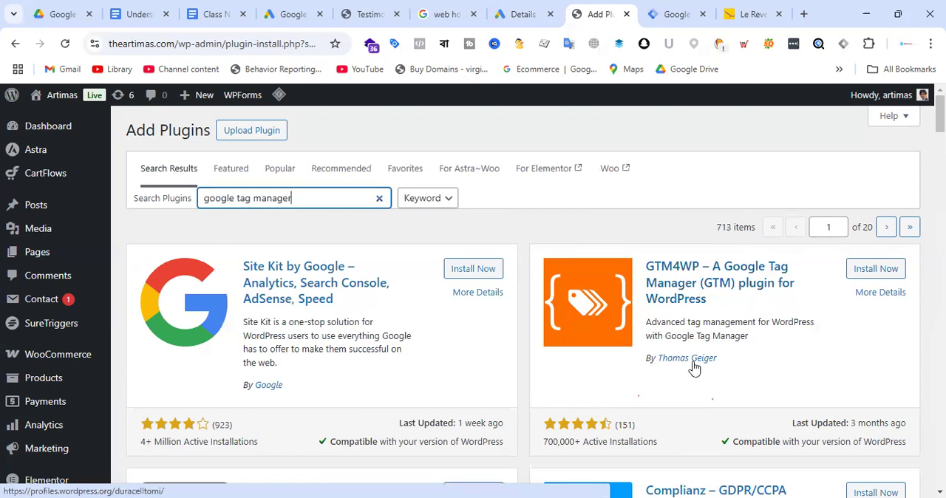
Install and activate the GTM4WP plugin for WordPress and open its settings from the installed plugins list.
{"action": "left_click", "coordinate": [874, 275]}
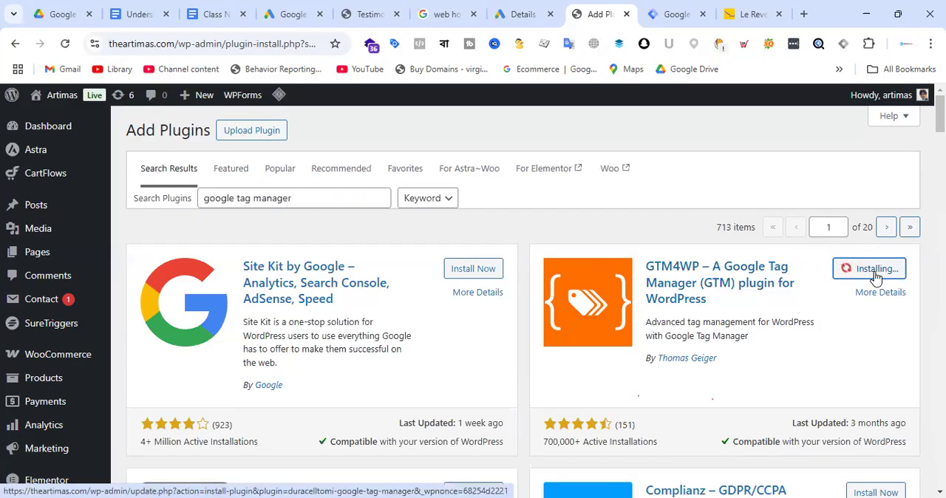
{"action": "scroll", "coordinate": [344, 296], "scroll_direction": "down", "scroll_amount": 3}
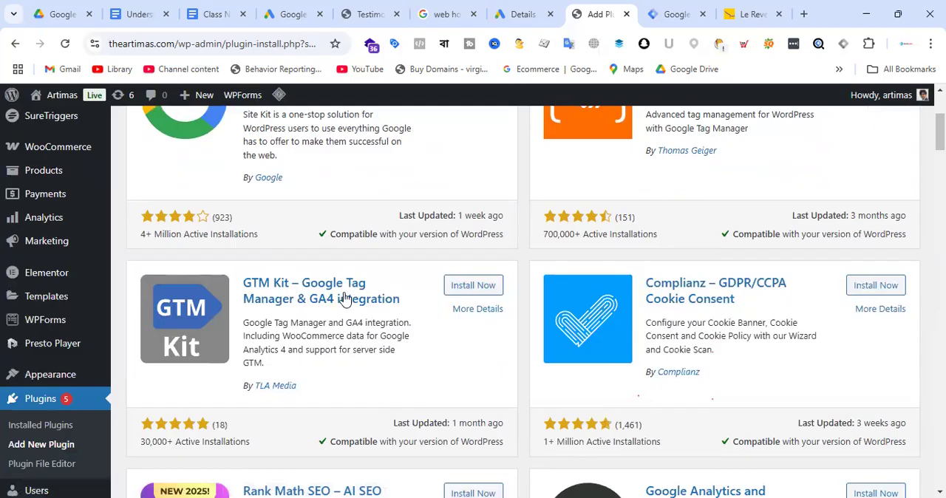
{"action": "scroll", "coordinate": [367, 303], "scroll_direction": "down", "scroll_amount": 3}
{"action": "scroll", "coordinate": [870, 281], "scroll_direction": "up", "scroll_amount": 6}
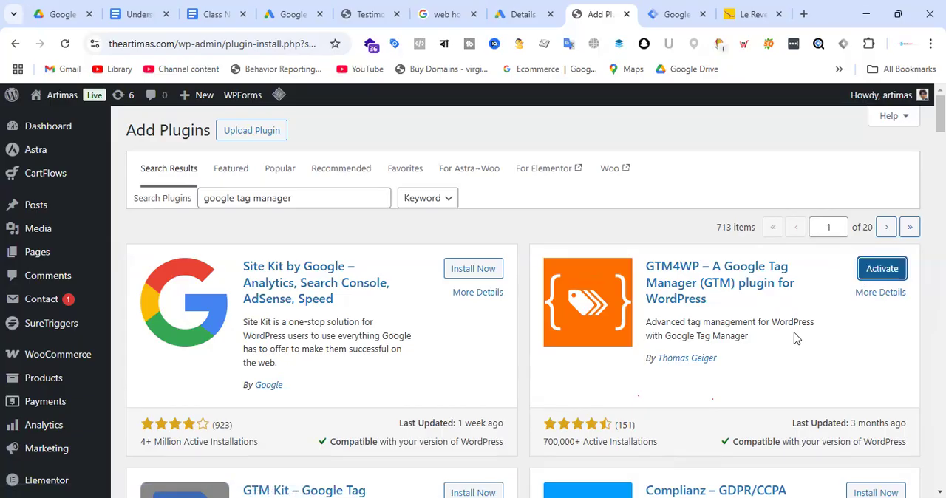
{"action": "left_click", "coordinate": [883, 271]}
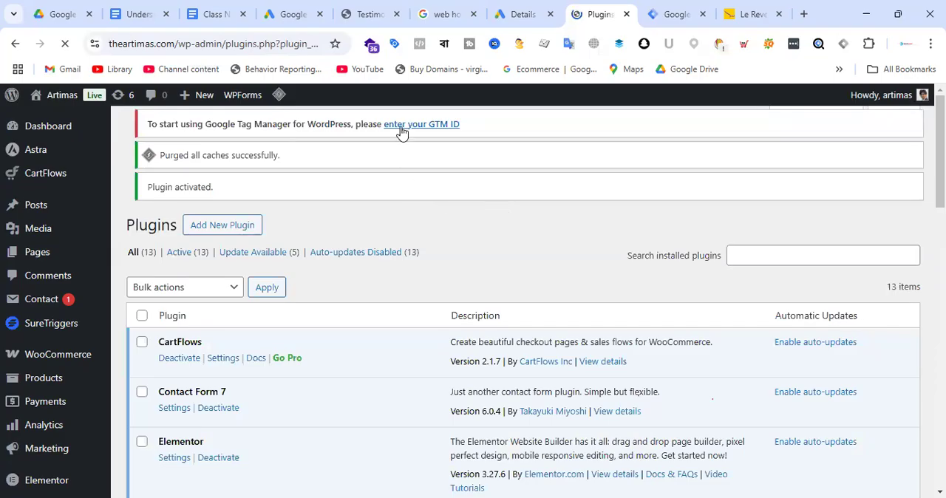
{"action": "scroll", "coordinate": [362, 235], "scroll_direction": "down", "scroll_amount": 5}
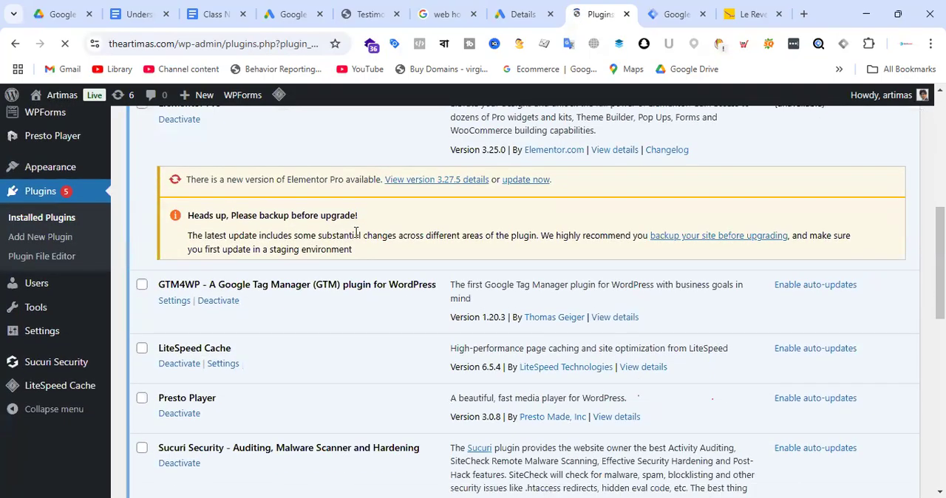
{"action": "left_click", "coordinate": [175, 301]}
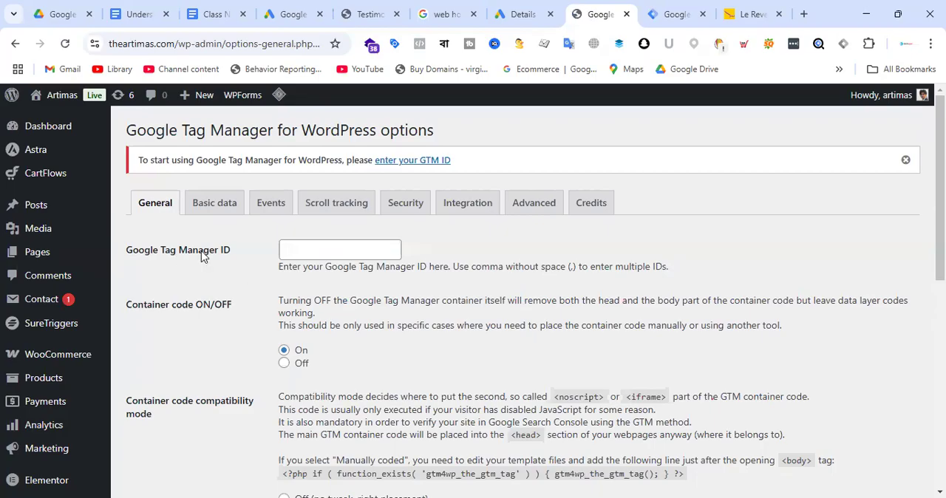
Copy only the container ID from the <head> snippet in the Tag Manager installation code for "Artimas - Web".
{"action": "left_click", "coordinate": [674, 14]}
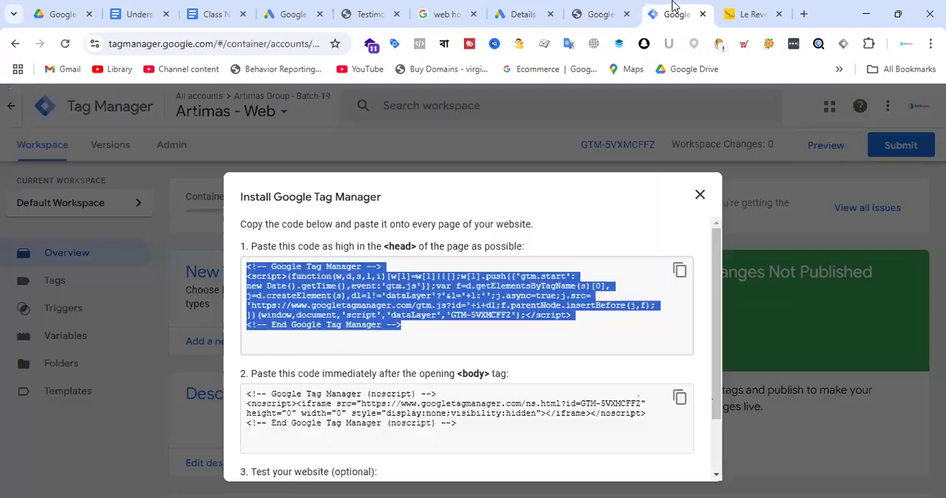
{"action": "left_click", "coordinate": [700, 194]}
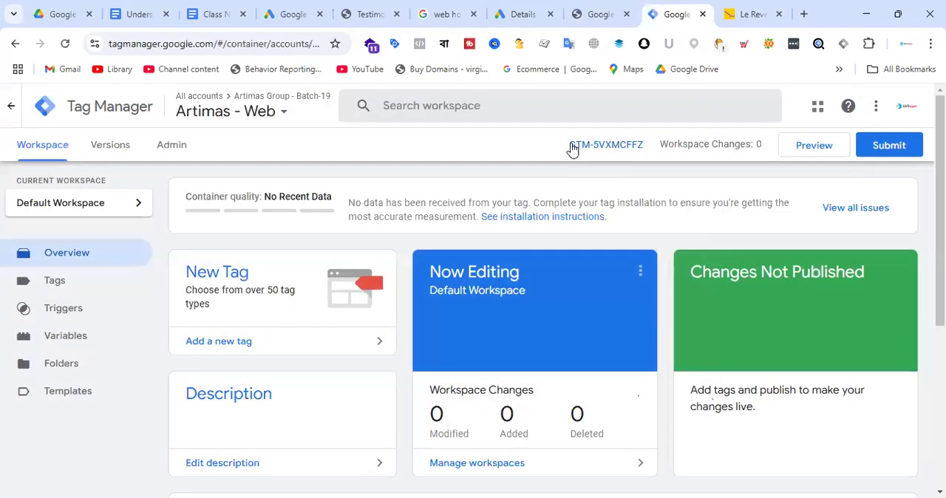
{"action": "left_click_drag", "start_coordinate": [569, 145], "coordinate": [643, 148]}
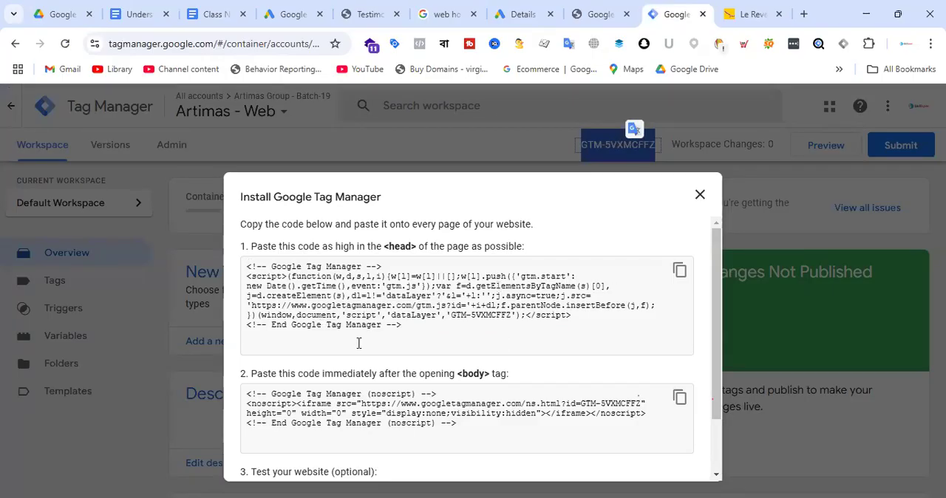
{"action": "left_click_drag", "start_coordinate": [449, 316], "coordinate": [511, 314]}
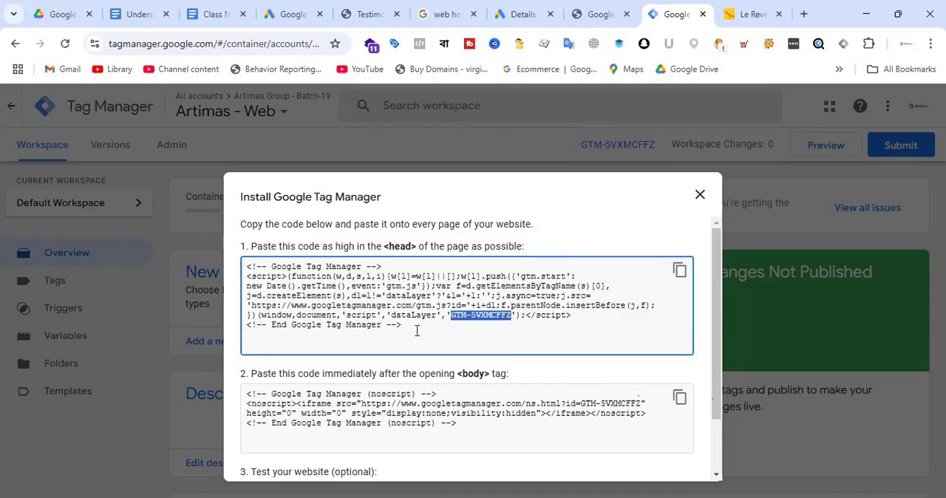
{"action": "left_click_drag", "start_coordinate": [446, 316], "coordinate": [244, 263]}
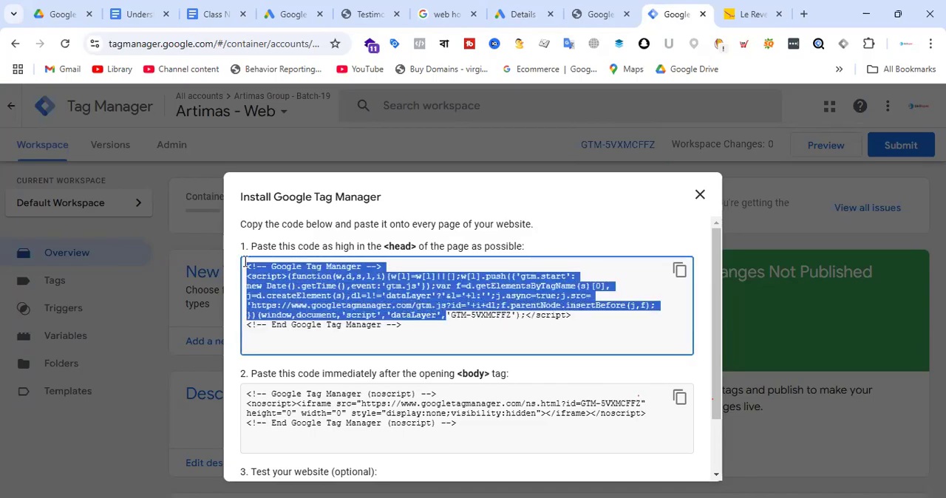
{"action": "left_click", "coordinate": [492, 339]}
{"action": "left_click_drag", "start_coordinate": [451, 316], "coordinate": [510, 316]}
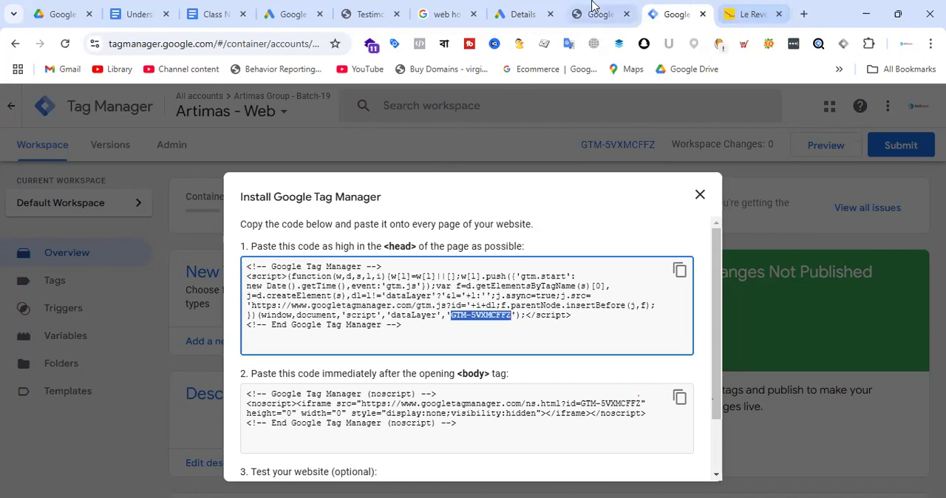
{"action": "left_click_drag", "start_coordinate": [446, 316], "coordinate": [225, 271]}
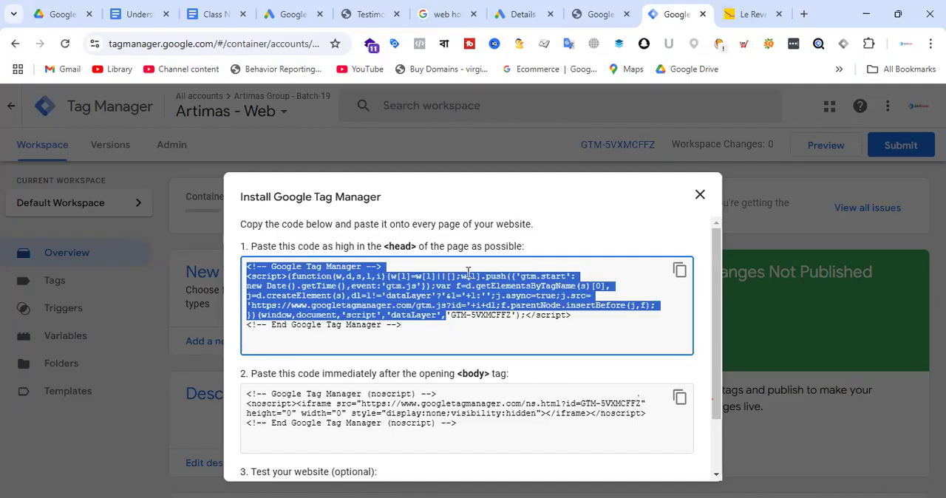
{"action": "left_click", "coordinate": [468, 316]}
{"action": "left_click_drag", "start_coordinate": [451, 317], "coordinate": [510, 315]}
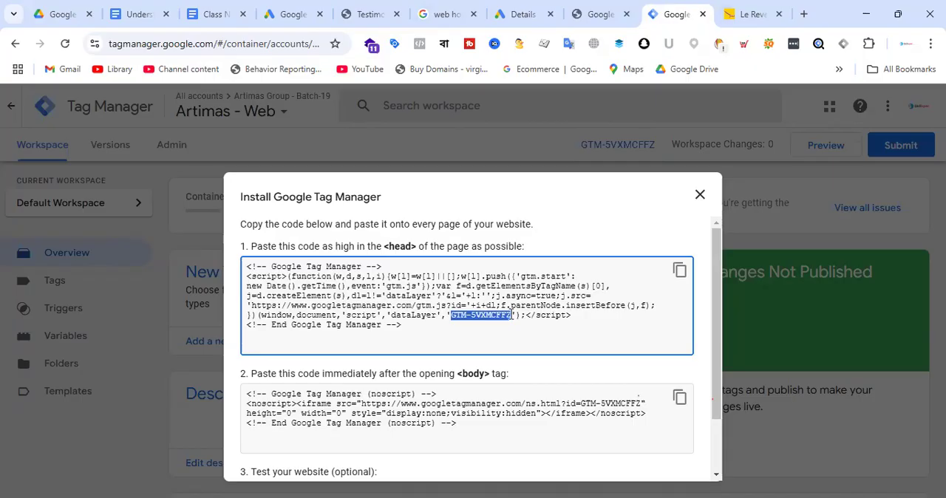
{"action": "right_click", "coordinate": [500, 315]}
{"action": "left_click", "coordinate": [542, 116]}
Set the Google Tag Manager ID in the WordPress plugin's general options to GTM-5VXMCFFZ and save the changes.
{"action": "left_click", "coordinate": [605, 12]}
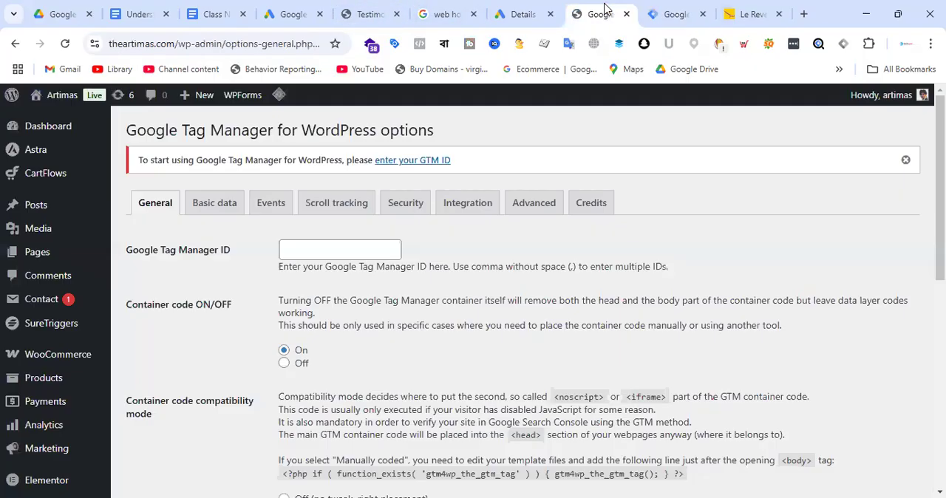
{"action": "left_click", "coordinate": [303, 250]}
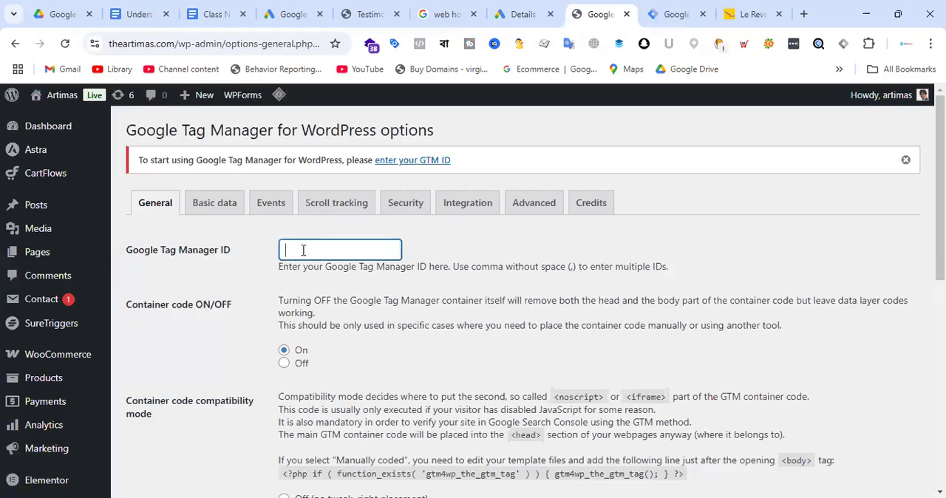
{"action": "key", "text": "ctrl+v"}
{"action": "scroll", "coordinate": [498, 262], "scroll_direction": "down", "scroll_amount": 4}
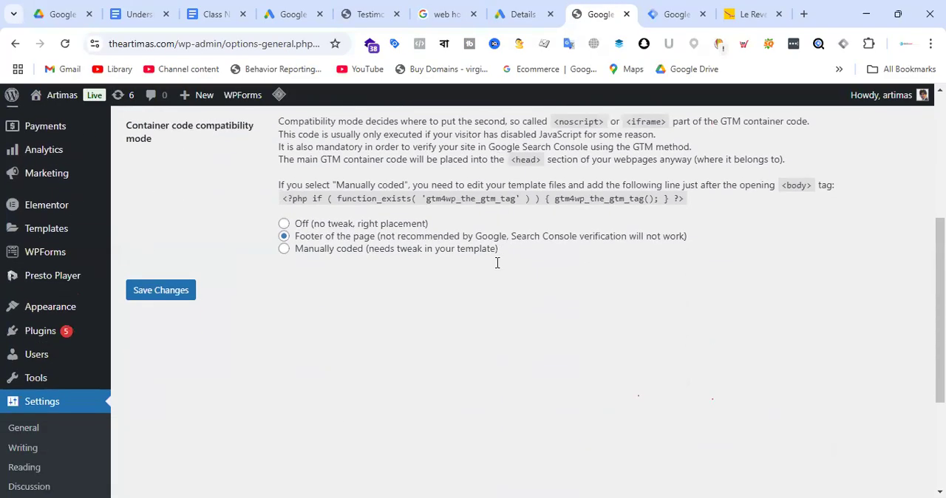
{"action": "left_click", "coordinate": [171, 291]}
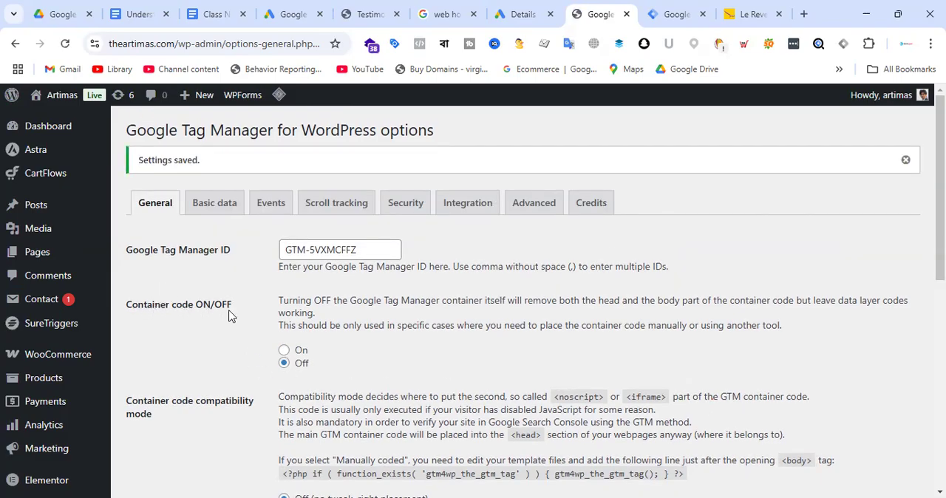
Turn the plugin's container code on and save the changes.
{"action": "left_click", "coordinate": [284, 350]}
{"action": "scroll", "coordinate": [286, 364], "scroll_direction": "down", "scroll_amount": 5}
{"action": "left_click", "coordinate": [179, 226]}
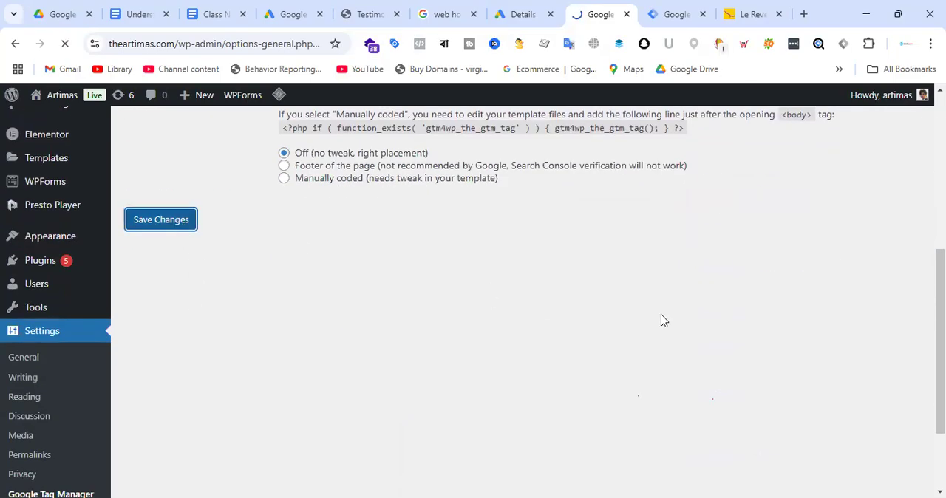
{"action": "scroll", "coordinate": [665, 323], "scroll_direction": "up", "scroll_amount": 4}
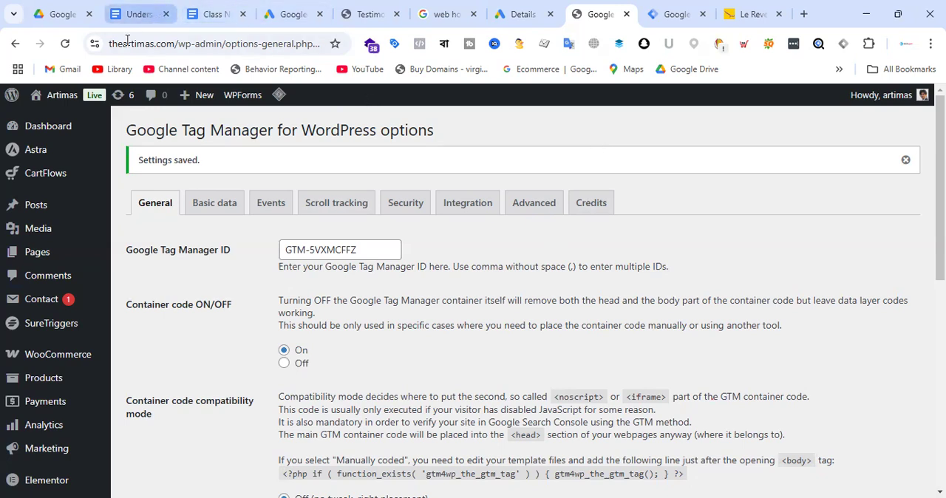
{"action": "left_click", "coordinate": [136, 9]}
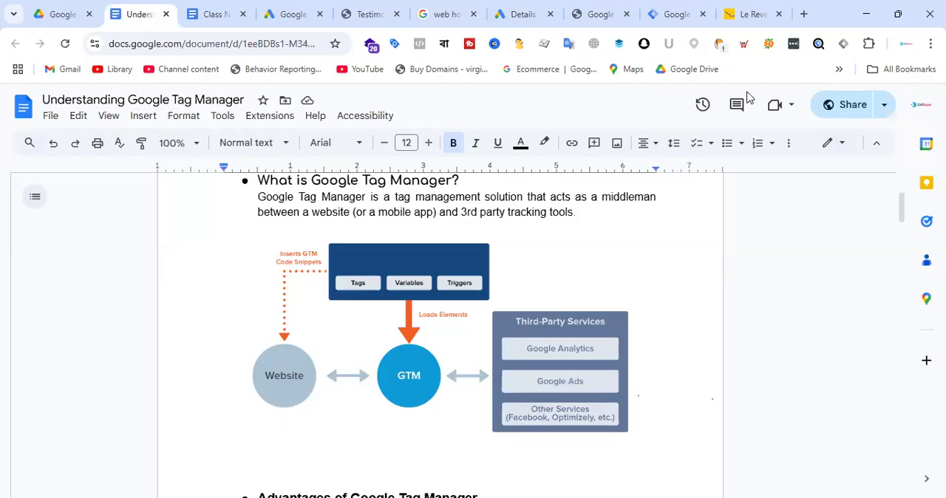
{"action": "left_click", "coordinate": [368, 9]}
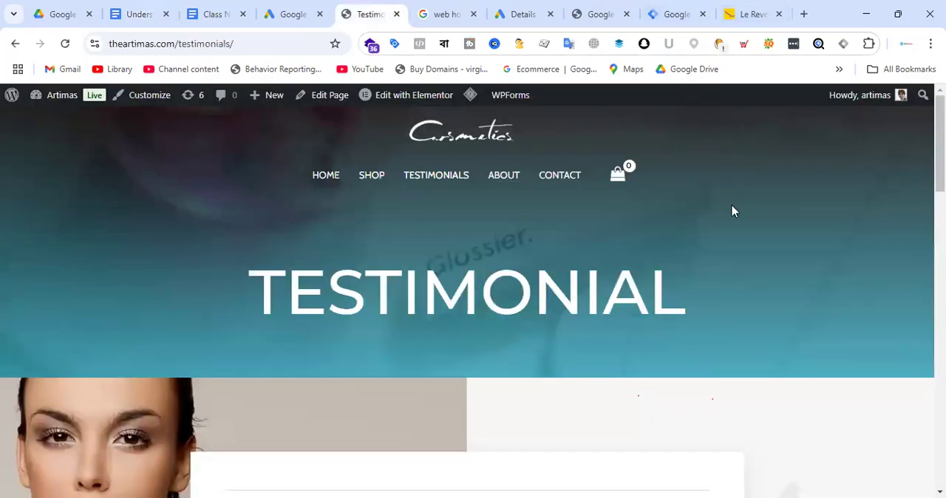
Search Google for "google tag assistant" in a new tab and open the Tag Assistant extension's Chrome Web Store page.
{"action": "left_click", "coordinate": [804, 17]}
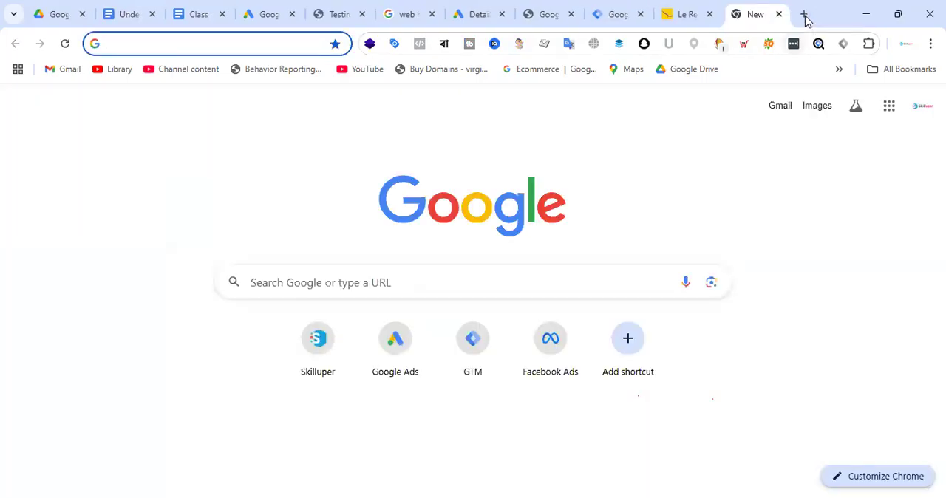
{"action": "type", "text": "goog"}
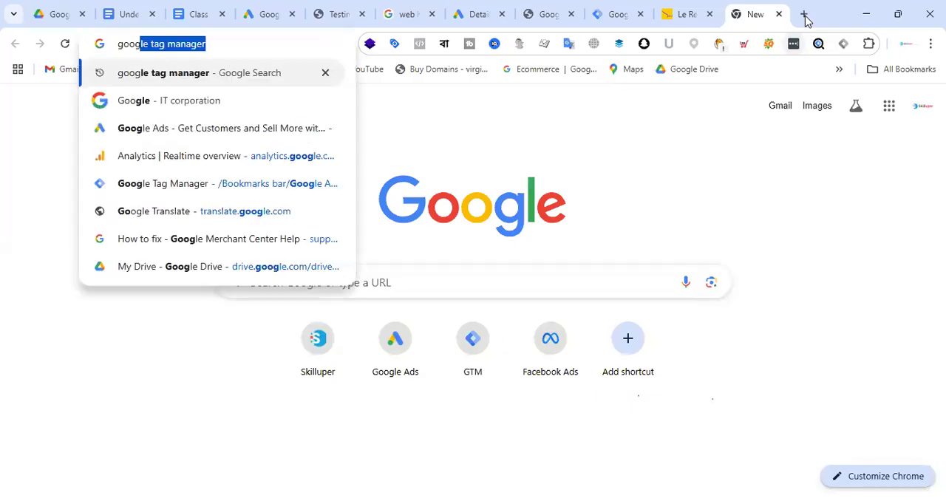
{"action": "type", "text": "le tag assis"}
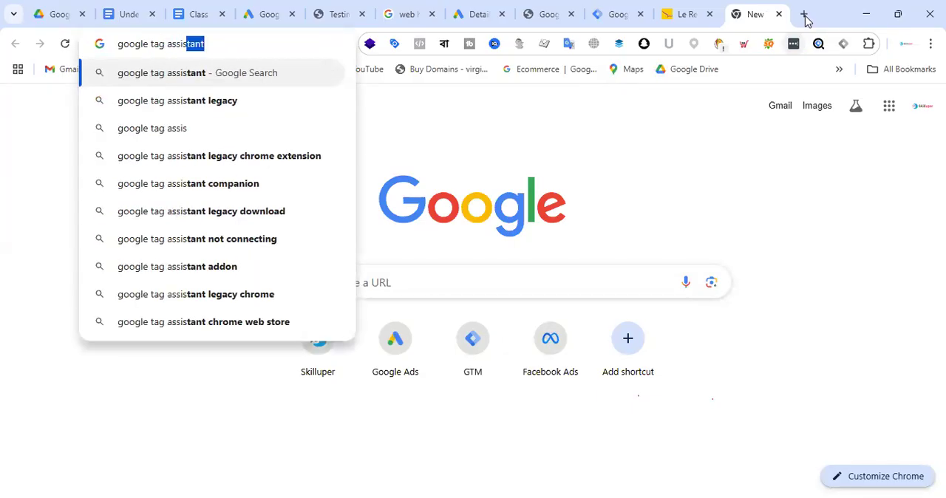
{"action": "key", "text": "Return"}
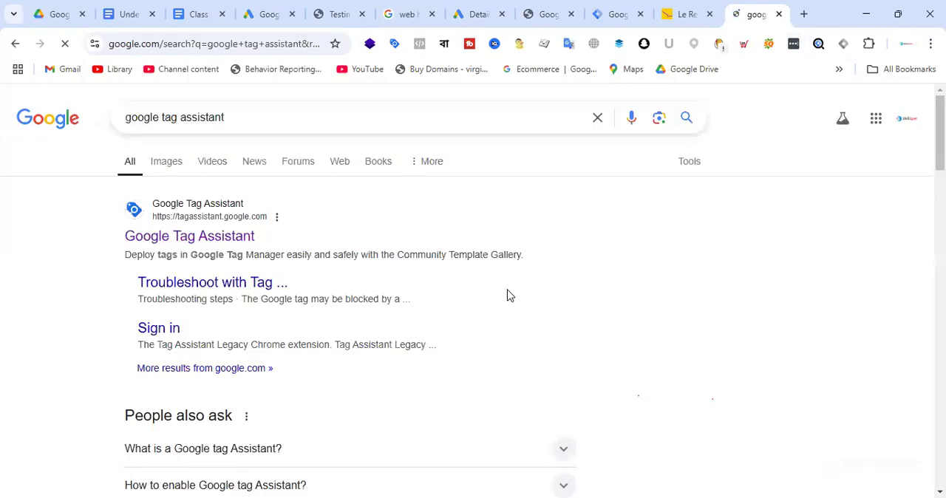
{"action": "scroll", "coordinate": [412, 262], "scroll_direction": "down", "scroll_amount": 5}
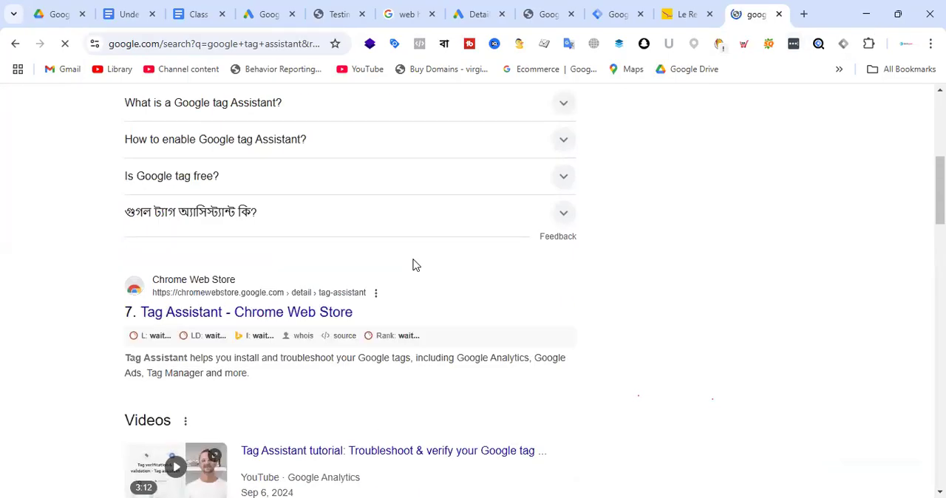
{"action": "scroll", "coordinate": [413, 264], "scroll_direction": "up", "scroll_amount": 5}
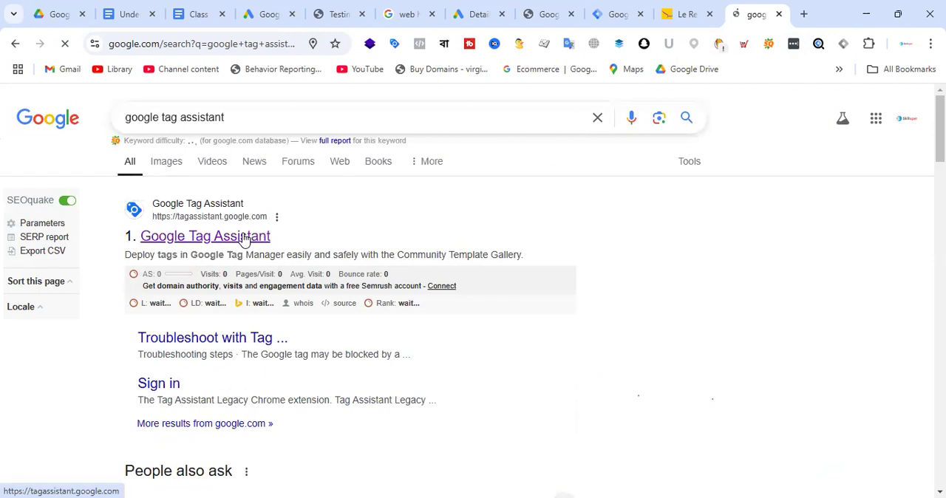
{"action": "scroll", "coordinate": [478, 225], "scroll_direction": "down", "scroll_amount": 5}
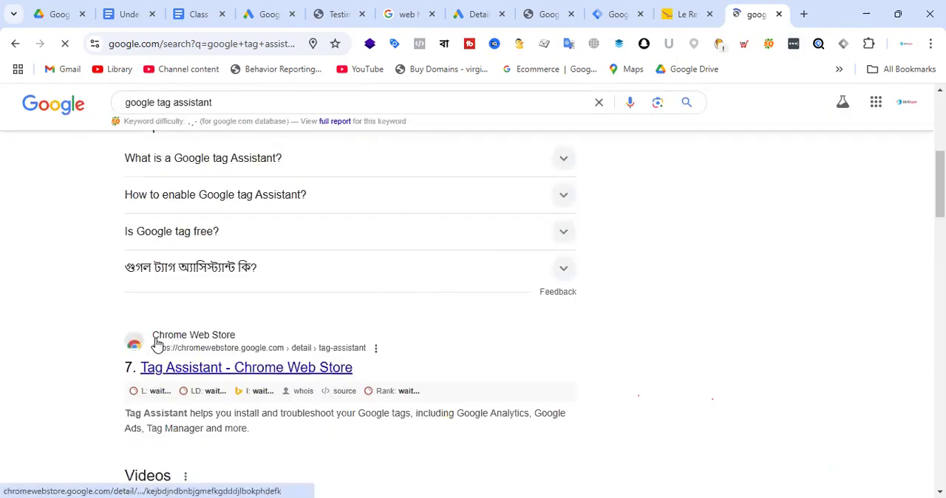
{"action": "left_click", "coordinate": [227, 375]}
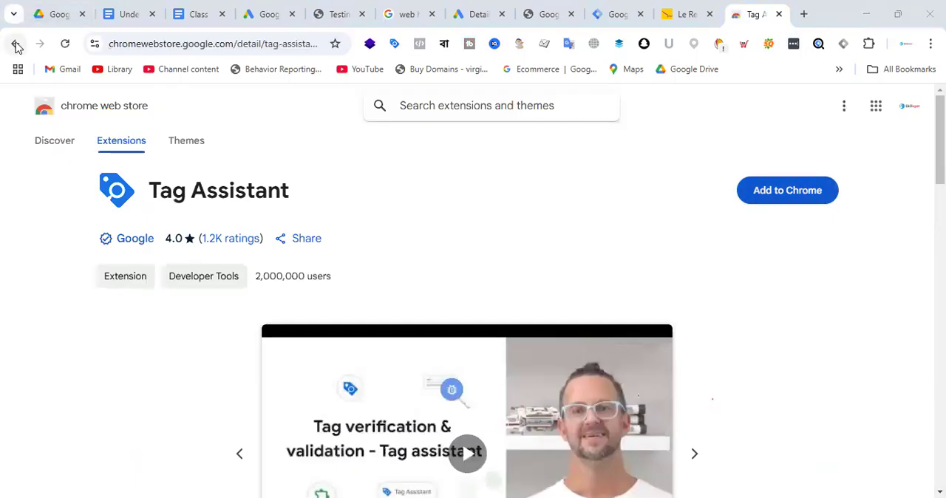
Return to the search results, view the Tag Assistant Companion extension, and visit the Google Tag Assistant website.
{"action": "left_click", "coordinate": [16, 45]}
{"action": "scroll", "coordinate": [336, 229], "scroll_direction": "down", "scroll_amount": 5}
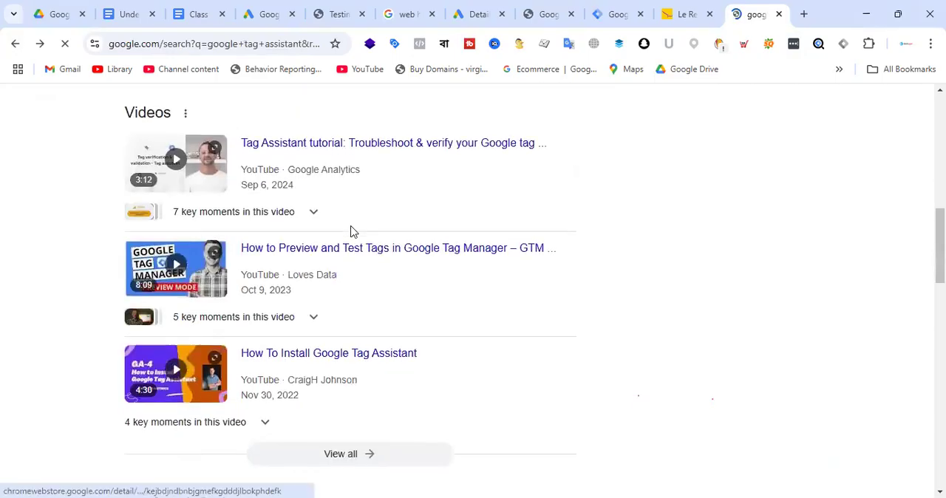
{"action": "scroll", "coordinate": [374, 240], "scroll_direction": "down", "scroll_amount": 3}
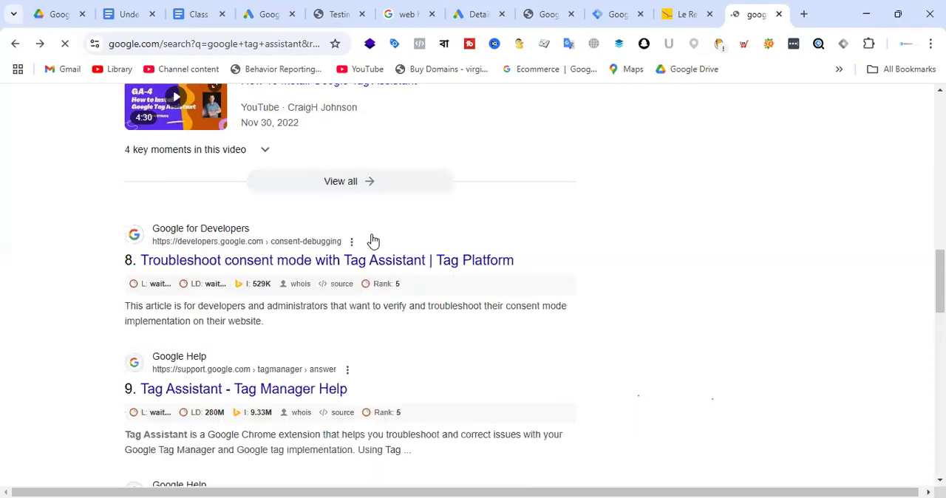
{"action": "scroll", "coordinate": [373, 241], "scroll_direction": "up", "scroll_amount": 10}
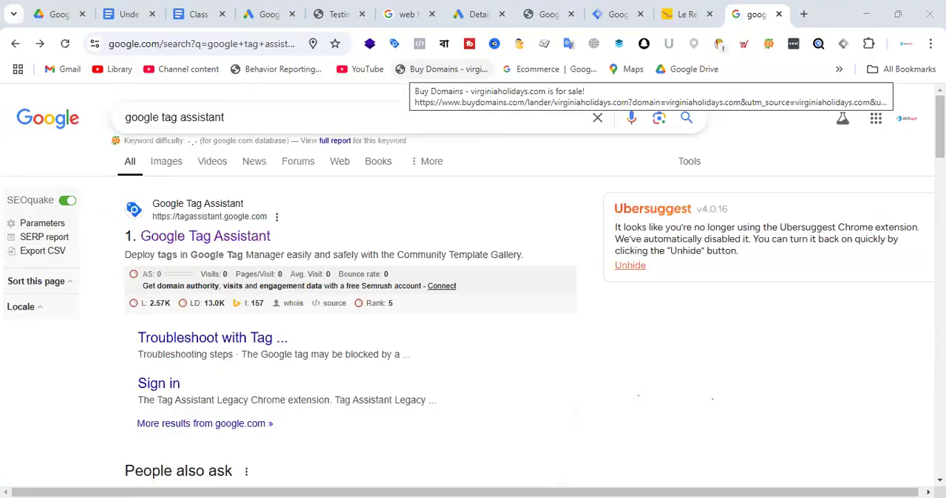
{"action": "left_click", "coordinate": [394, 44]}
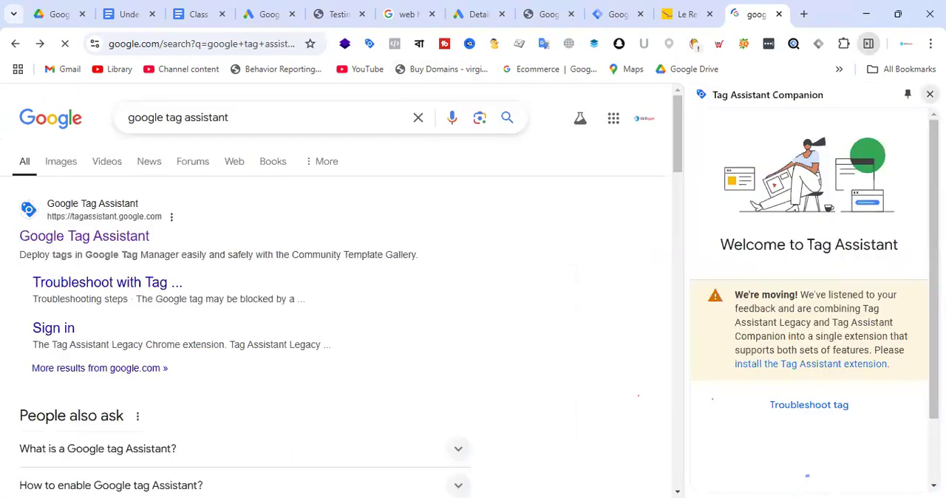
{"action": "left_click", "coordinate": [929, 95]}
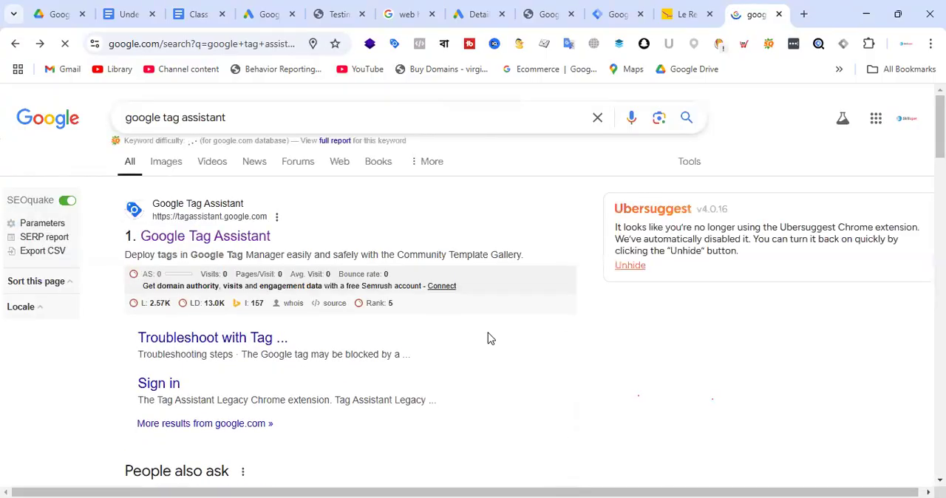
{"action": "left_click", "coordinate": [244, 235]}
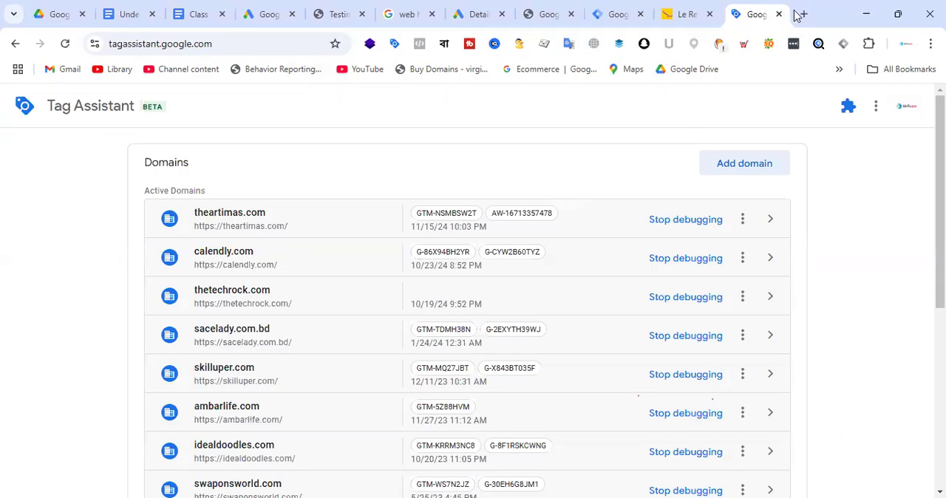
{"action": "key", "text": "ctrl+w"}
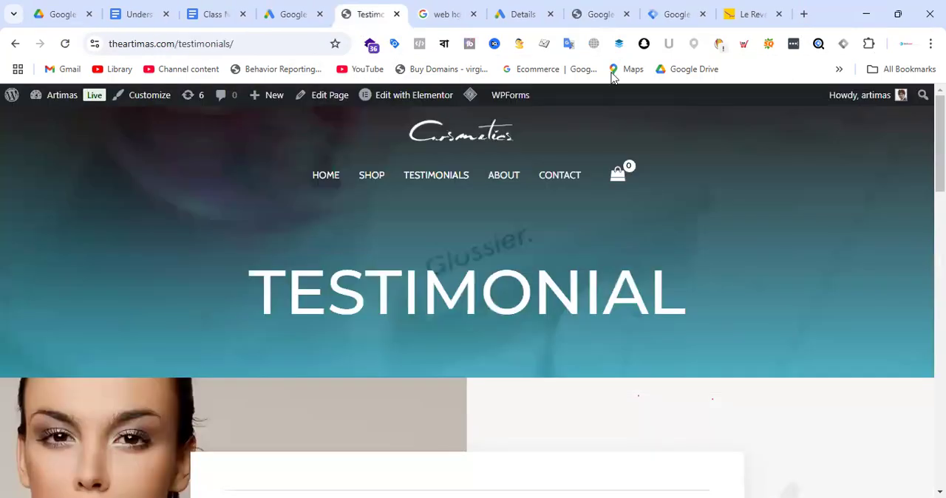
{"action": "left_click", "coordinate": [804, 14]}
{"action": "type", "text": "ta"}
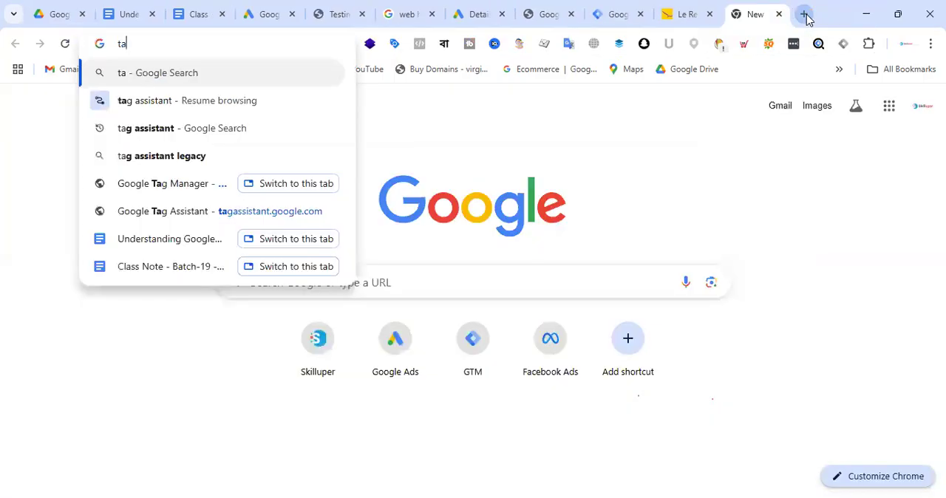
{"action": "type", "text": "g a"}
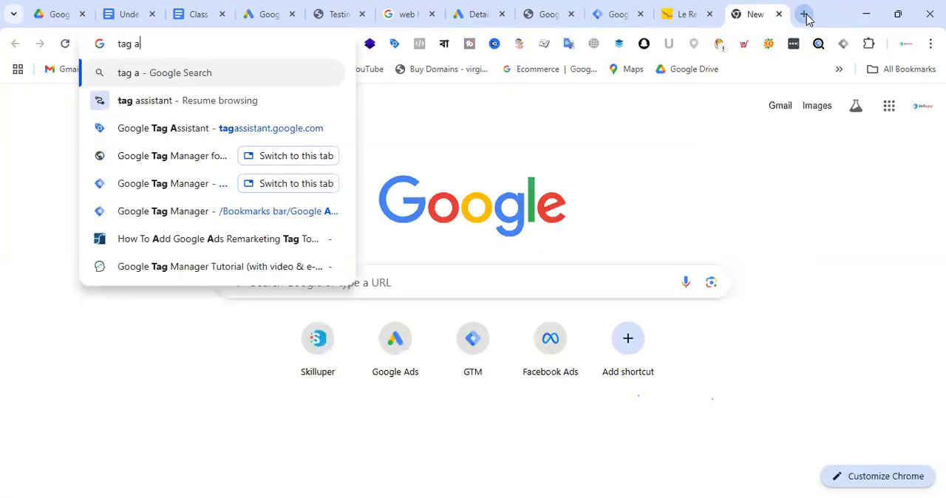
{"action": "type", "text": "si"}
{"action": "key", "text": "Home"}
{"action": "type", "text": "s"}
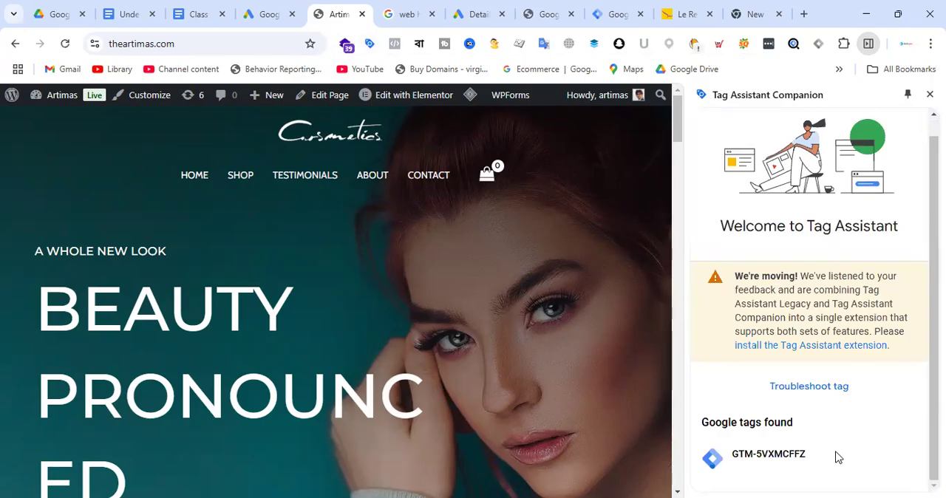
Reload the theartimas.com homepage and open Tag Assistant Companion on it to check for installed Google tags.
{"action": "left_click", "coordinate": [929, 94]}
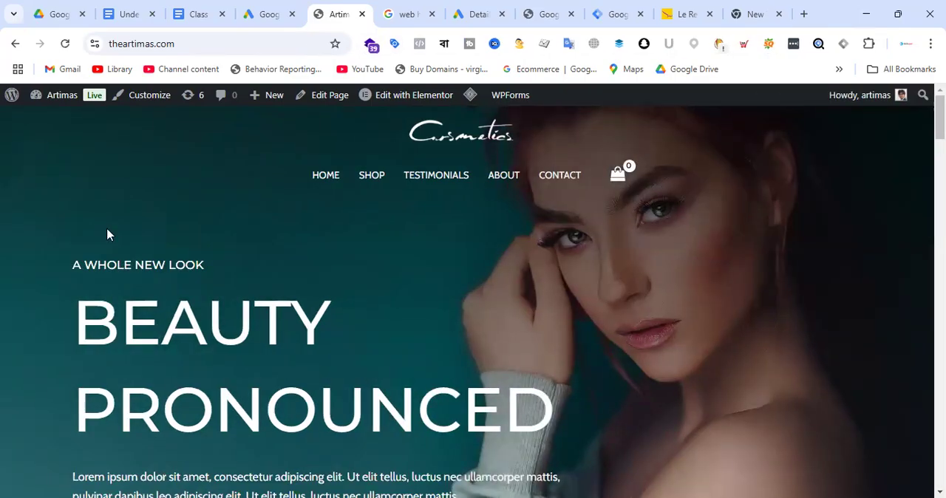
{"action": "scroll", "coordinate": [341, 347], "scroll_direction": "down", "scroll_amount": 20}
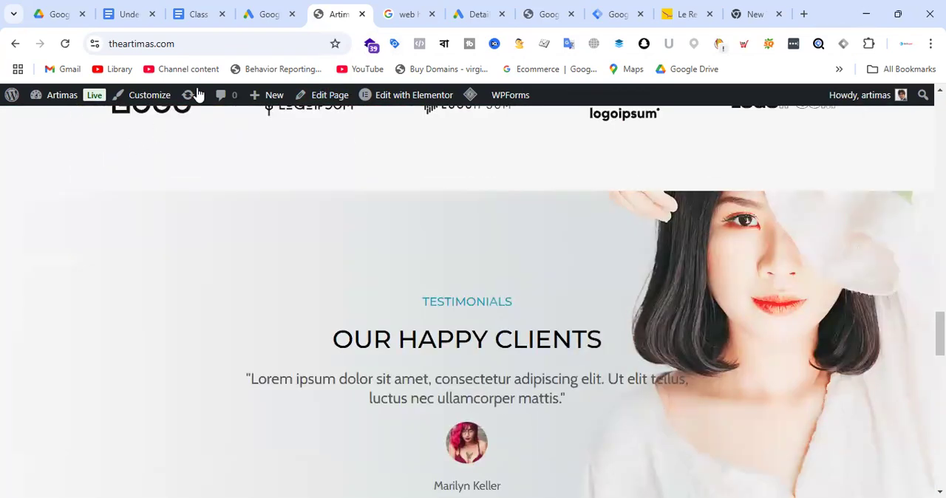
{"action": "left_click", "coordinate": [206, 42]}
{"action": "key", "text": "Return"}
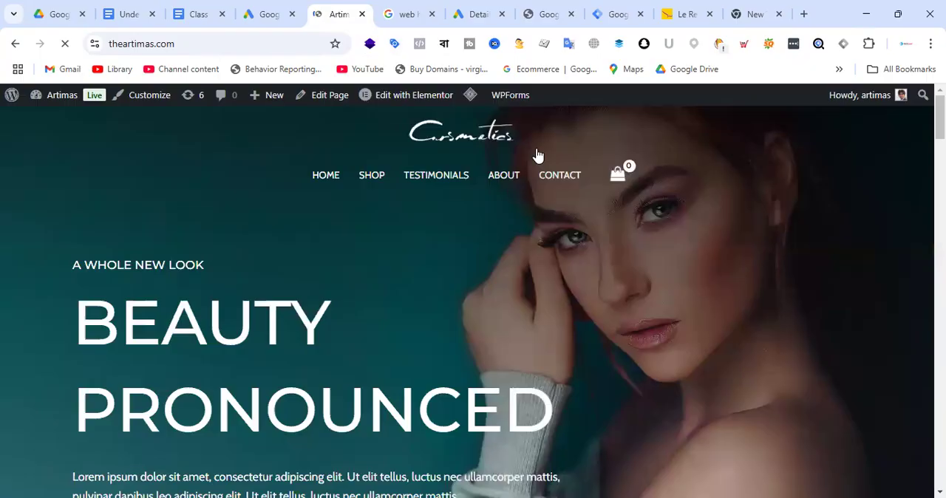
{"action": "left_click", "coordinate": [395, 43]}
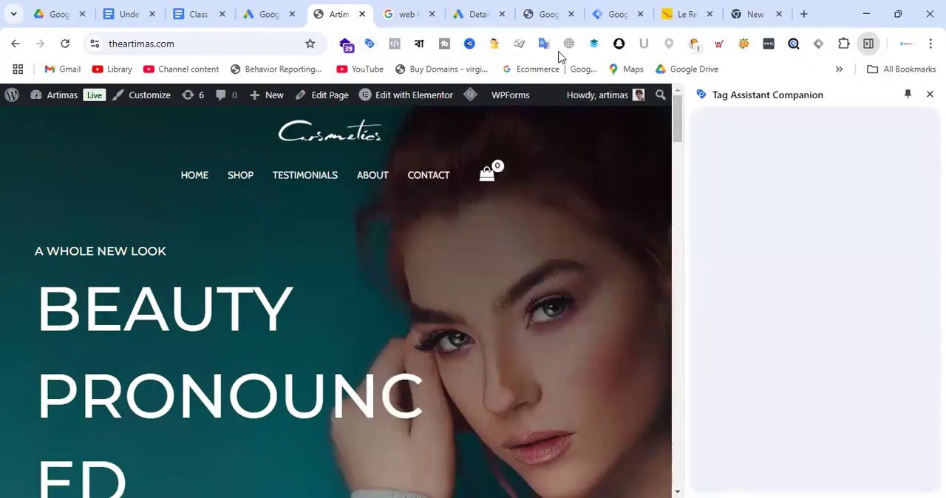
Compare the container ID in Tag Assistant Companion with the one in the Tag Manager installation code for "Artimas - Web".
{"action": "left_click", "coordinate": [617, 14]}
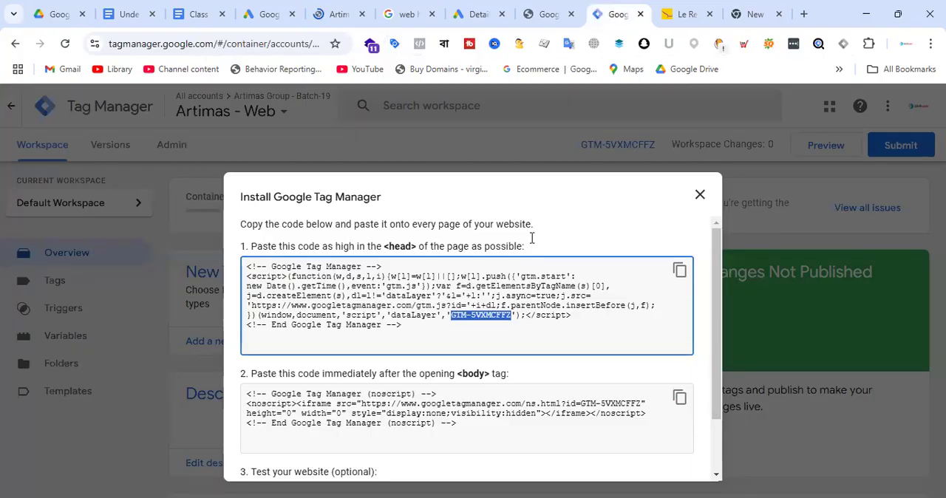
{"action": "left_click", "coordinate": [363, 8]}
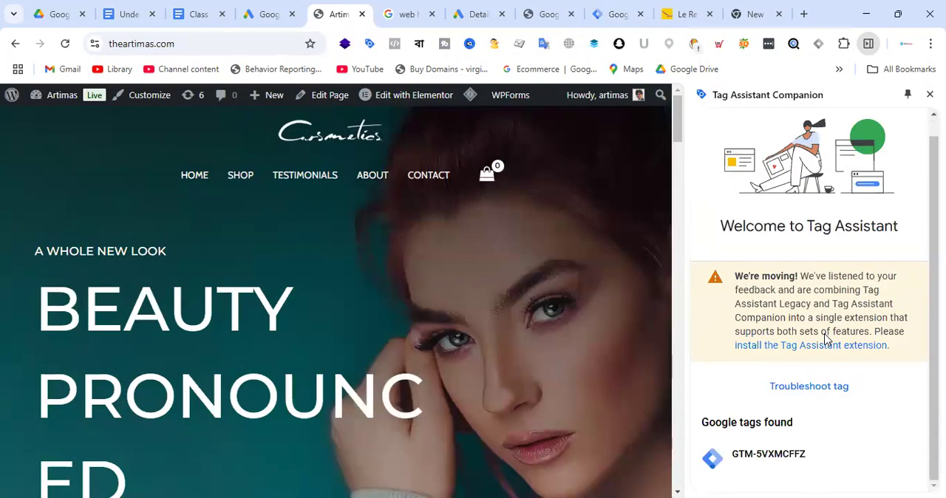
{"action": "left_click_drag", "start_coordinate": [731, 455], "coordinate": [816, 456]}
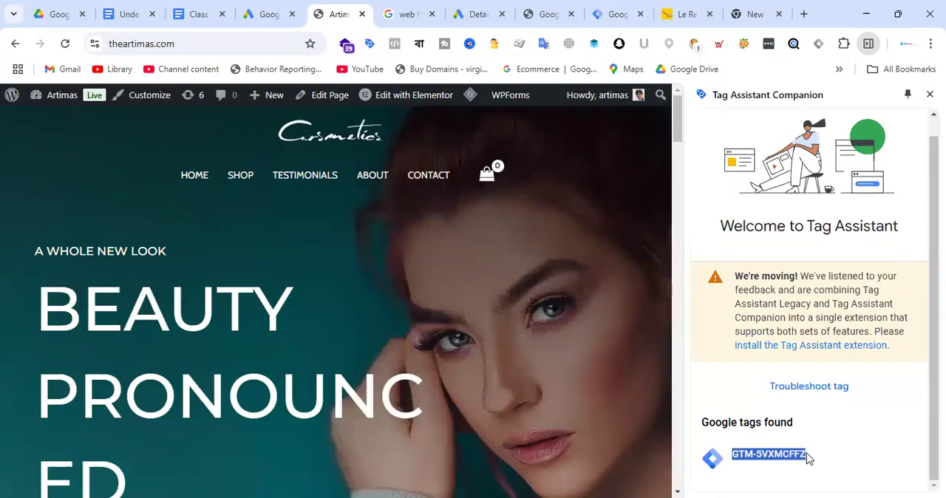
{"action": "left_click", "coordinate": [824, 455]}
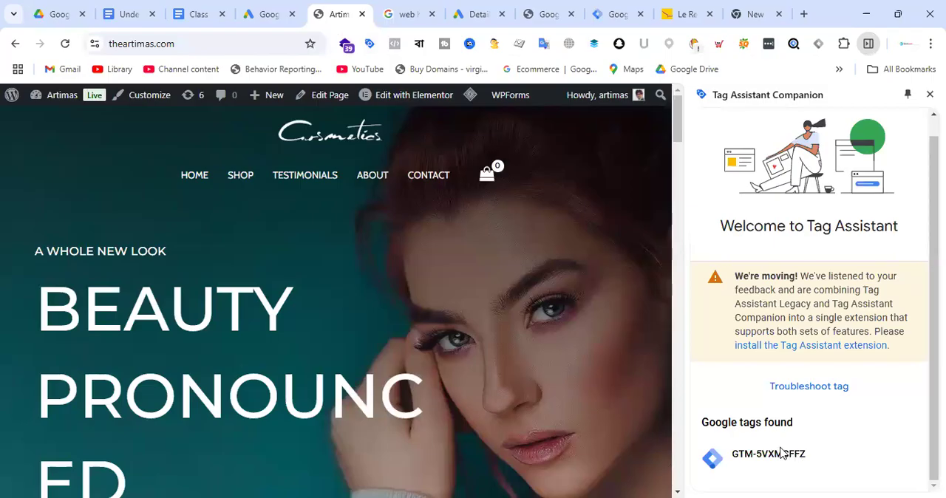
{"action": "left_click_drag", "start_coordinate": [732, 459], "coordinate": [816, 463]}
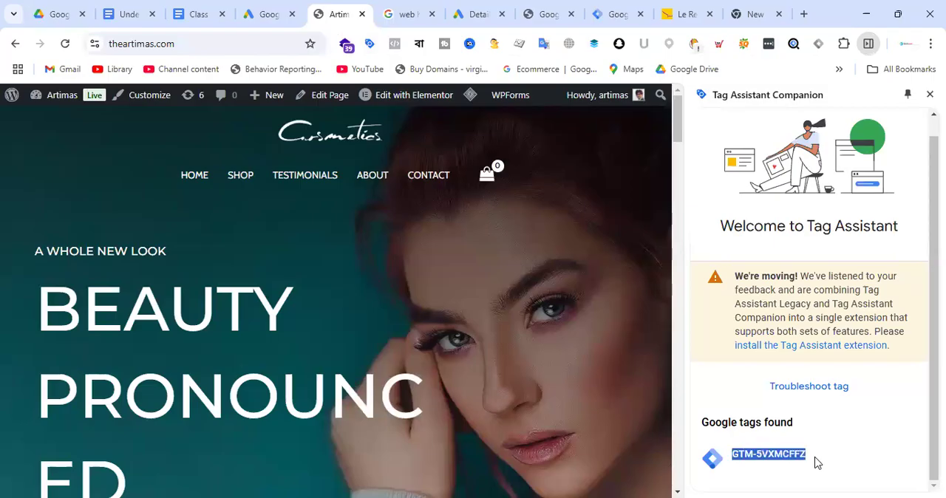
{"action": "left_click_drag", "start_coordinate": [703, 423], "coordinate": [808, 430]}
{"action": "left_click", "coordinate": [792, 453]}
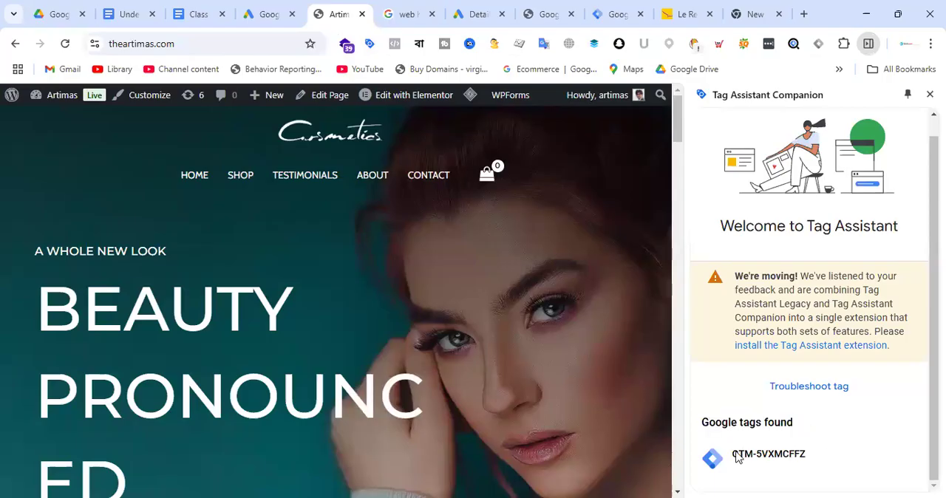
{"action": "left_click_drag", "start_coordinate": [738, 458], "coordinate": [834, 461]}
{"action": "left_click", "coordinate": [838, 452]}
{"action": "left_click_drag", "start_coordinate": [730, 461], "coordinate": [830, 464]}
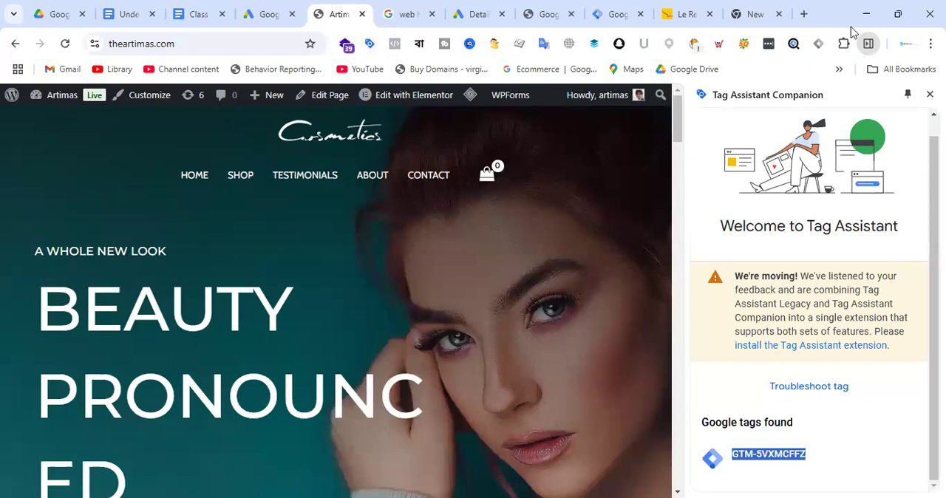
{"action": "left_click", "coordinate": [929, 93]}
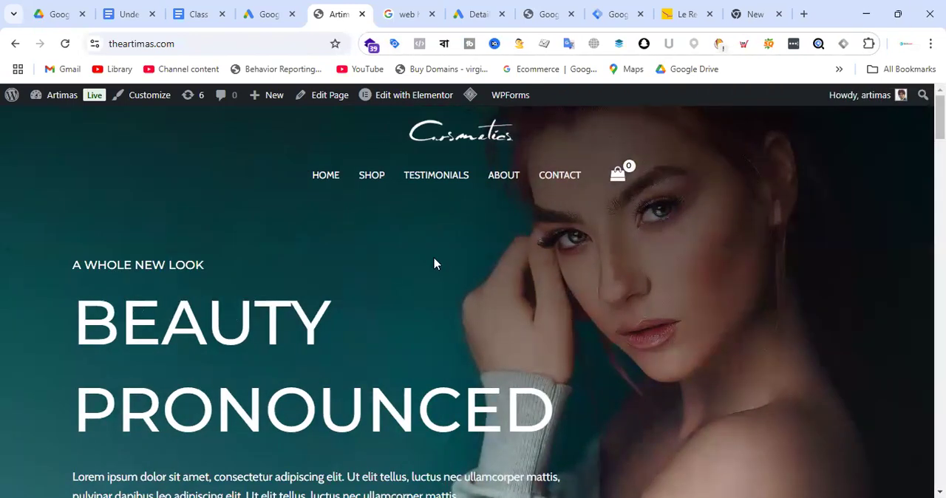
Open the "Understanding Google Tag Manager" document and view its beginning.
{"action": "left_click", "coordinate": [617, 14]}
{"action": "left_click", "coordinate": [124, 14]}
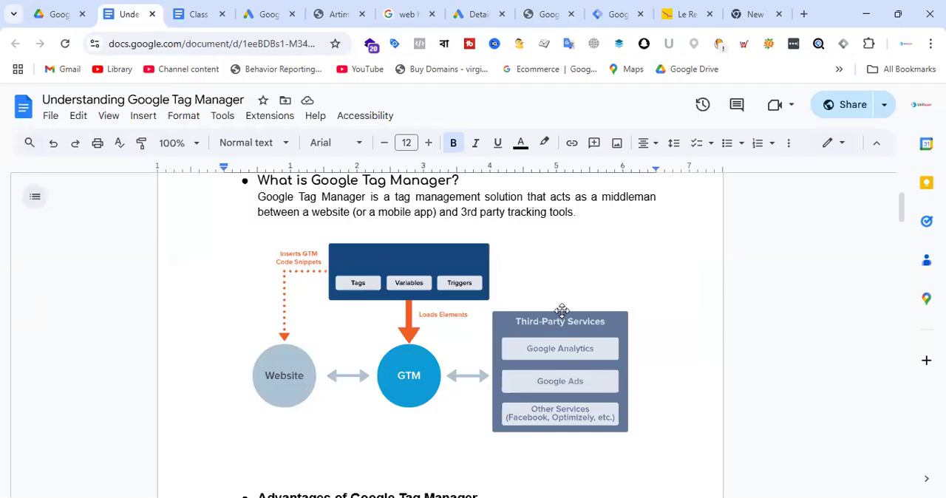
{"action": "scroll", "coordinate": [561, 311], "scroll_direction": "up", "scroll_amount": 2}
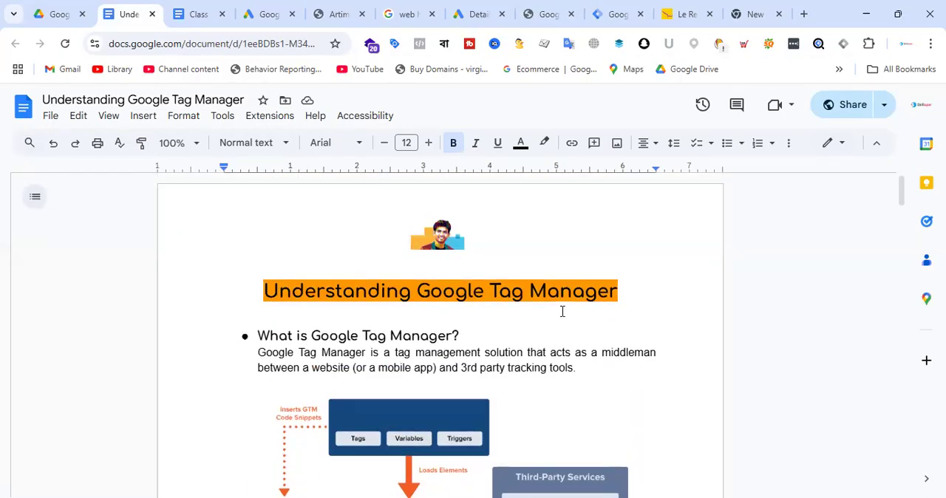